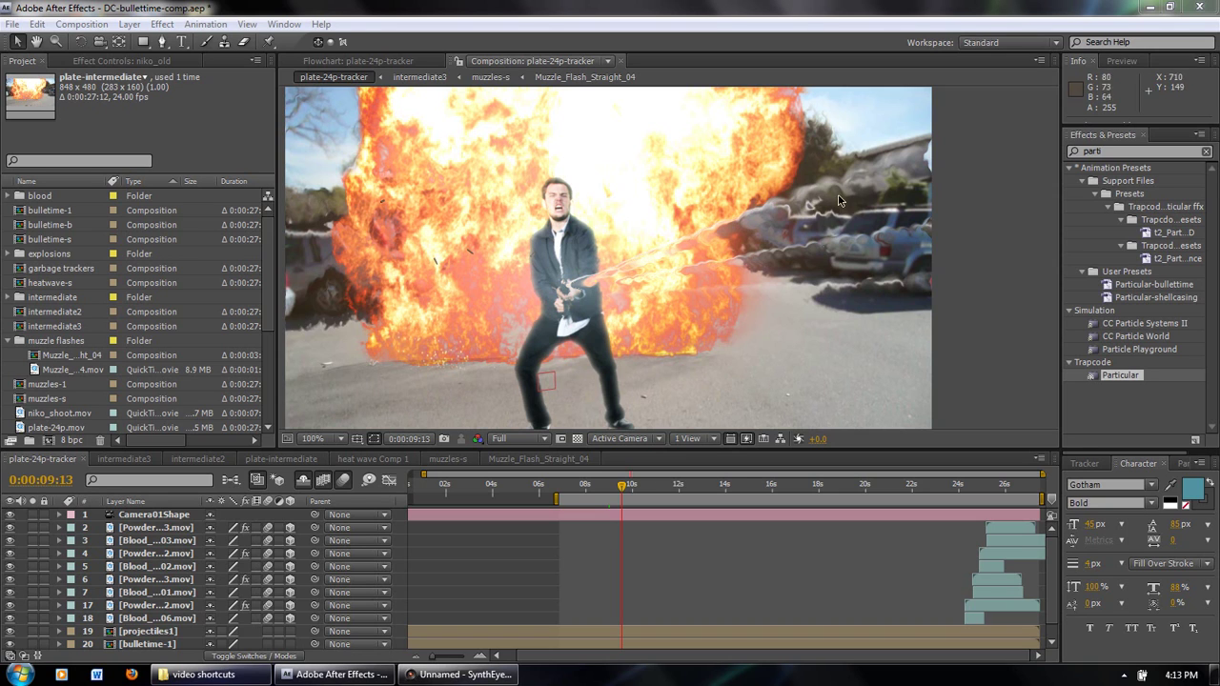
Preview the composition at 0:00:09:19 and look over the example clips in the video shortcuts folder.
{"action": "left_click", "coordinate": [628, 490]}
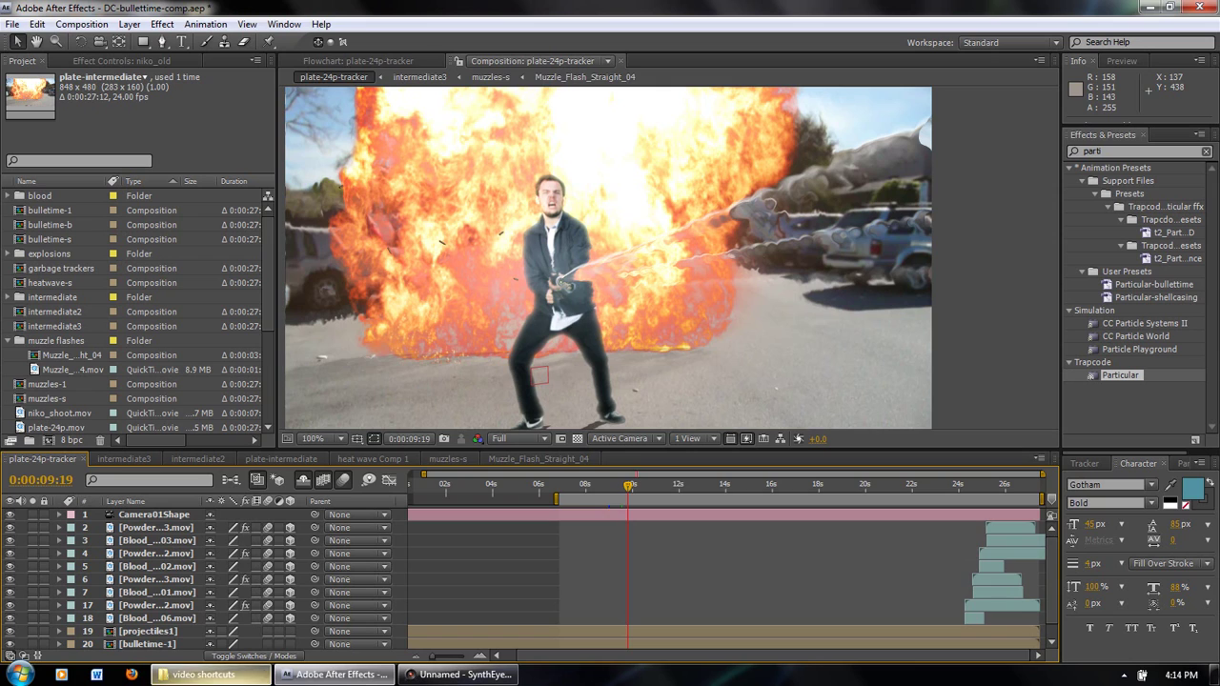
{"action": "left_click", "coordinate": [203, 673]}
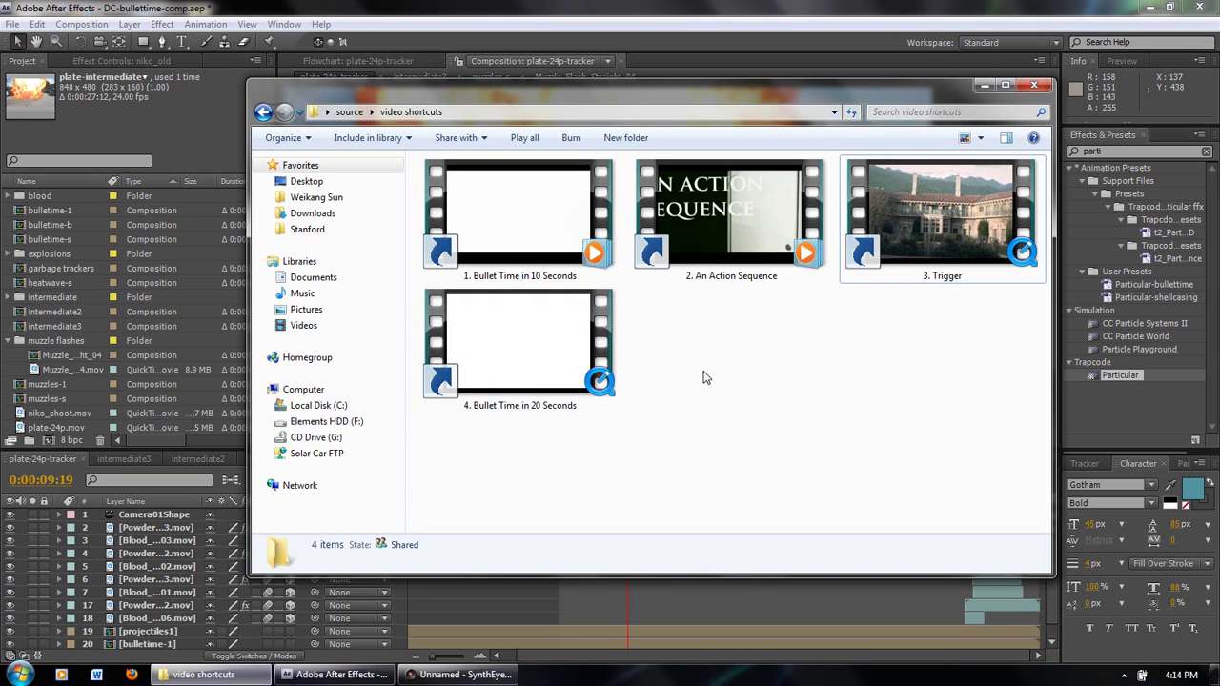
{"action": "key", "text": "Home"}
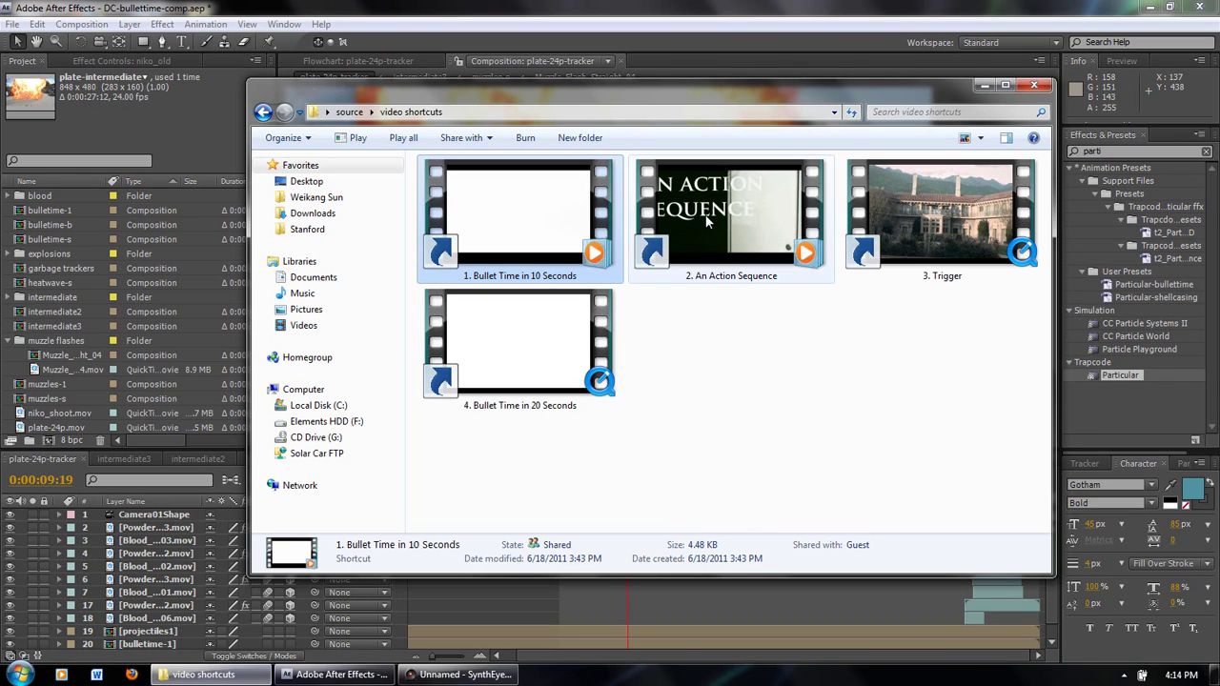
{"action": "left_click", "coordinate": [710, 271]}
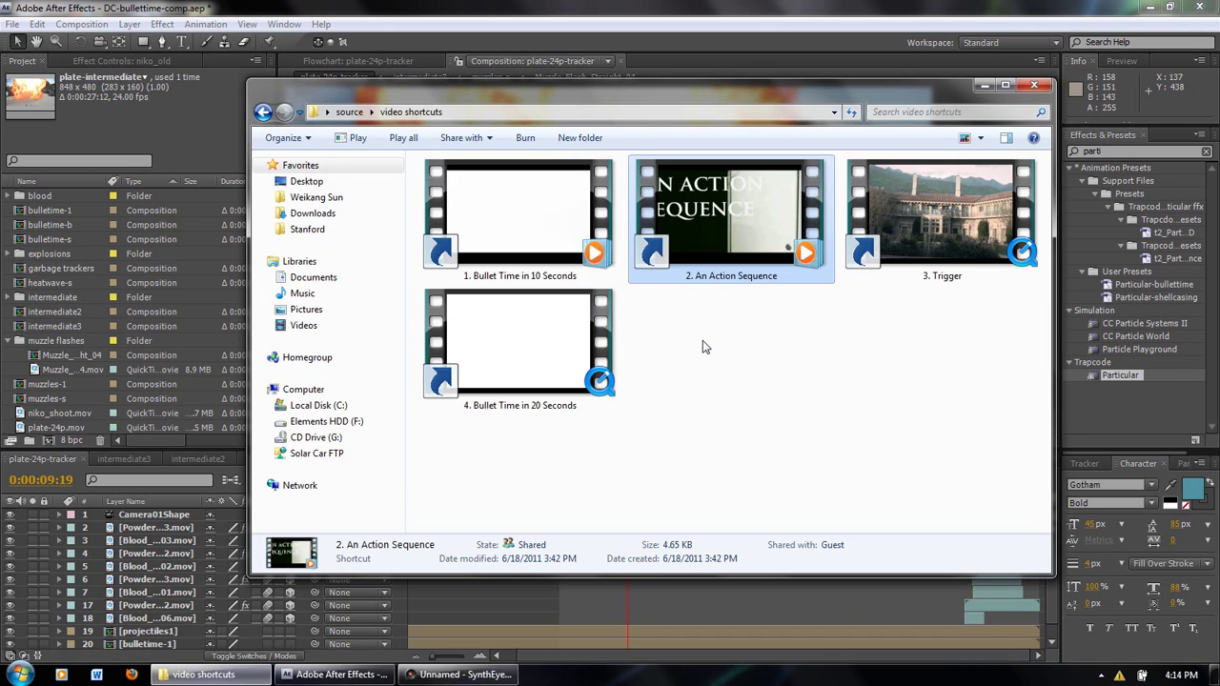
{"action": "left_click", "coordinate": [702, 341]}
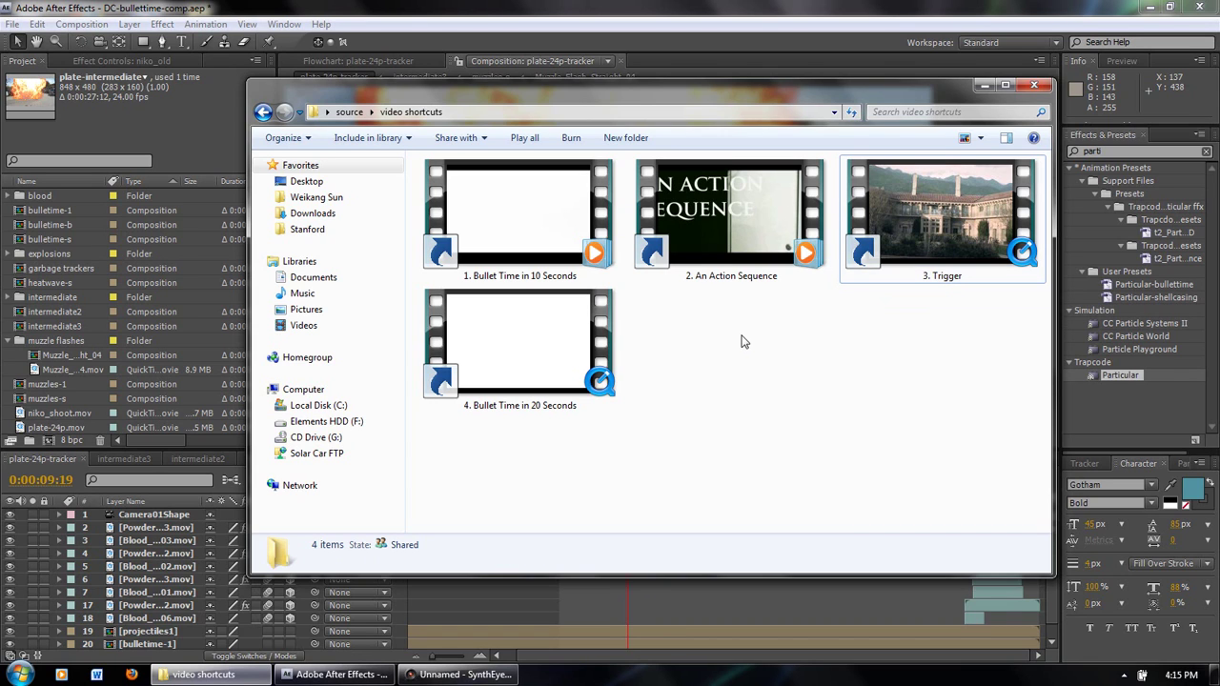
{"action": "left_click", "coordinate": [572, 352]}
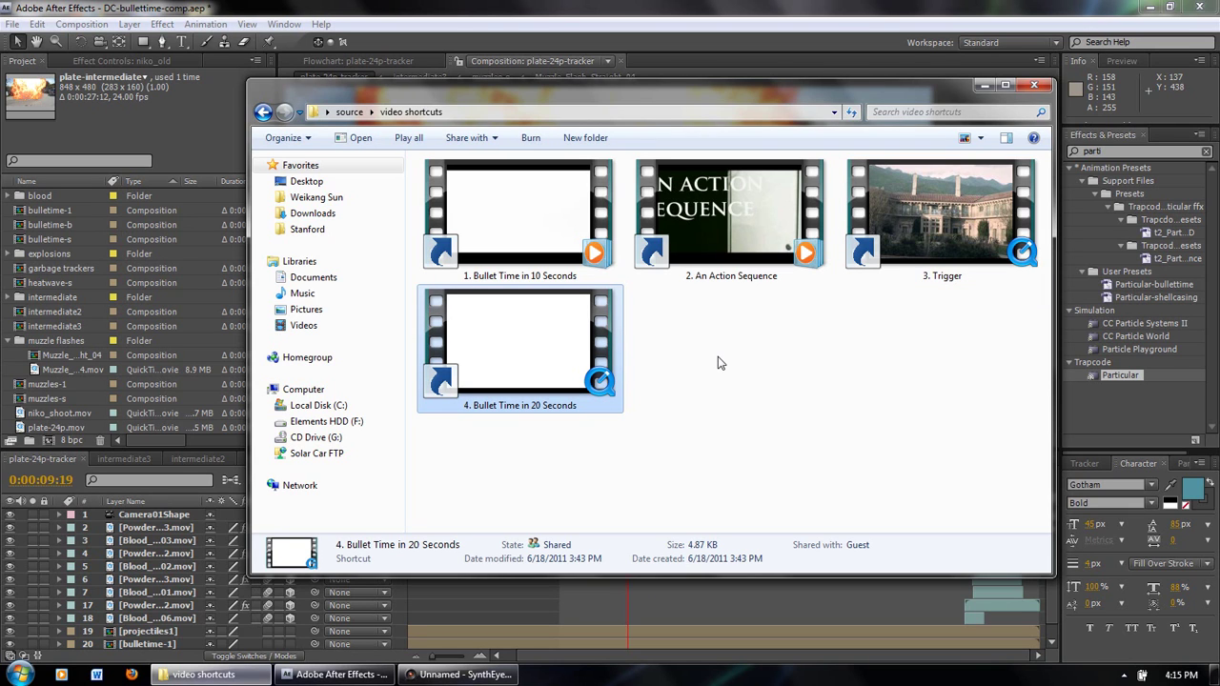
{"action": "key", "text": "alt+Tab"}
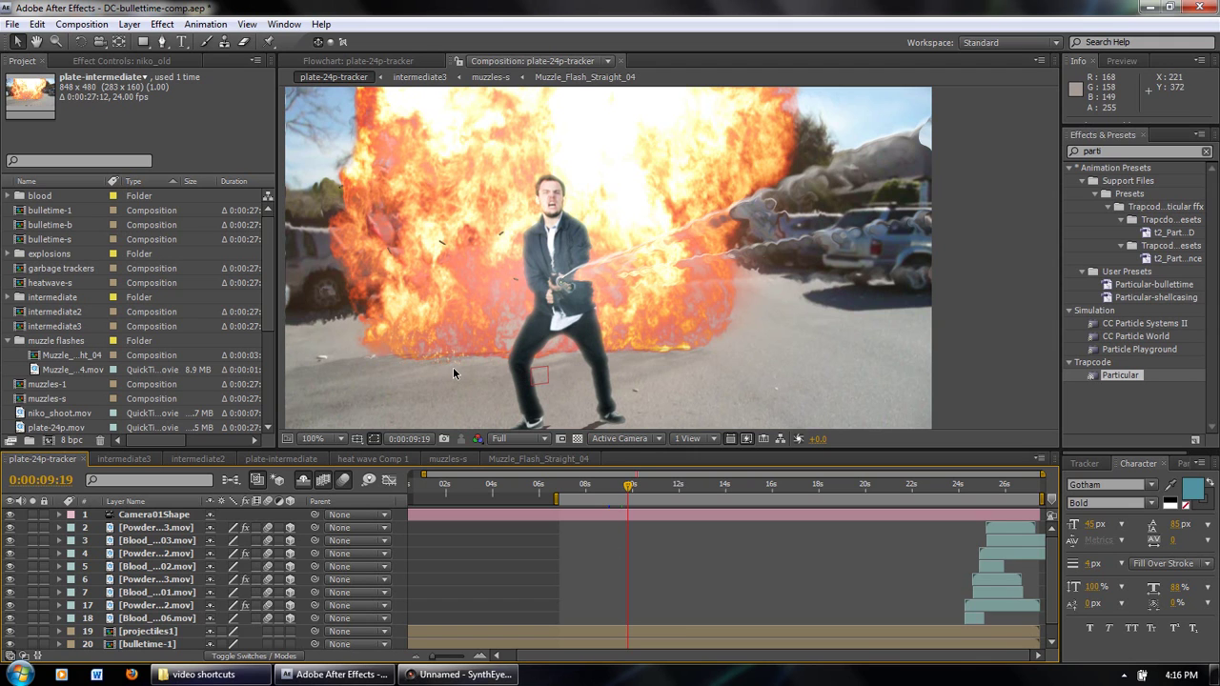
Switch to SynthEyes and create a new shot from the plate-24p footage, accepting the 24 fps shot settings.
{"action": "left_click", "coordinate": [457, 674]}
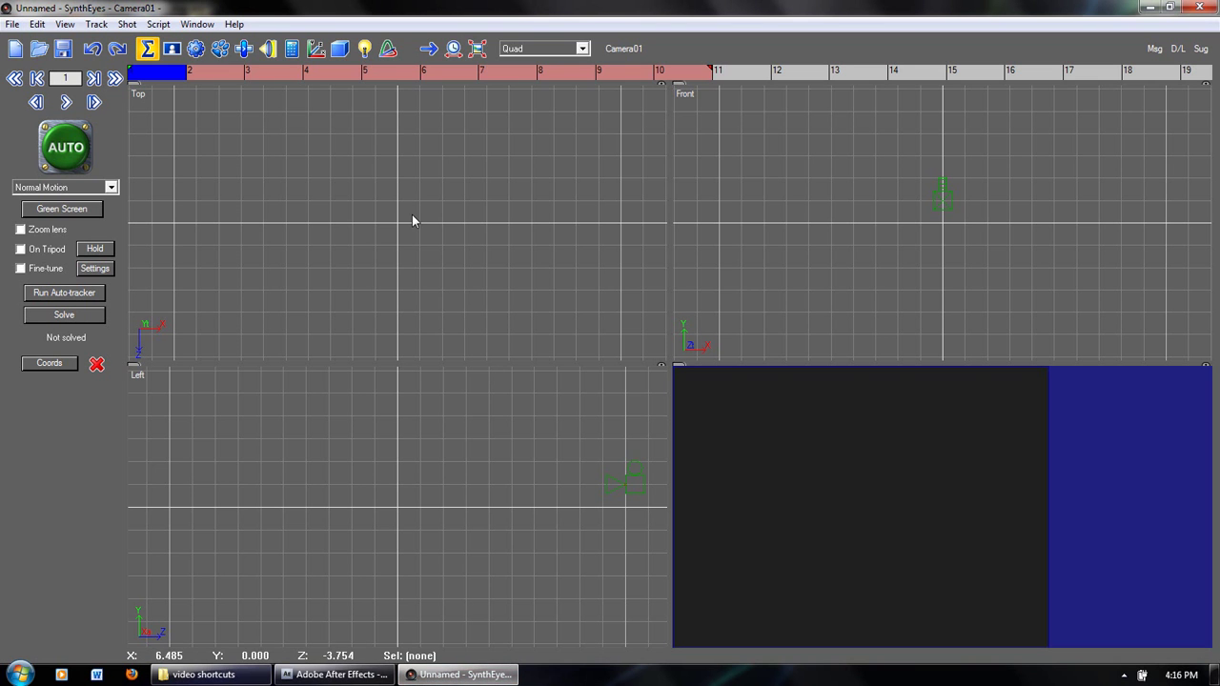
{"action": "left_click", "coordinate": [16, 48]}
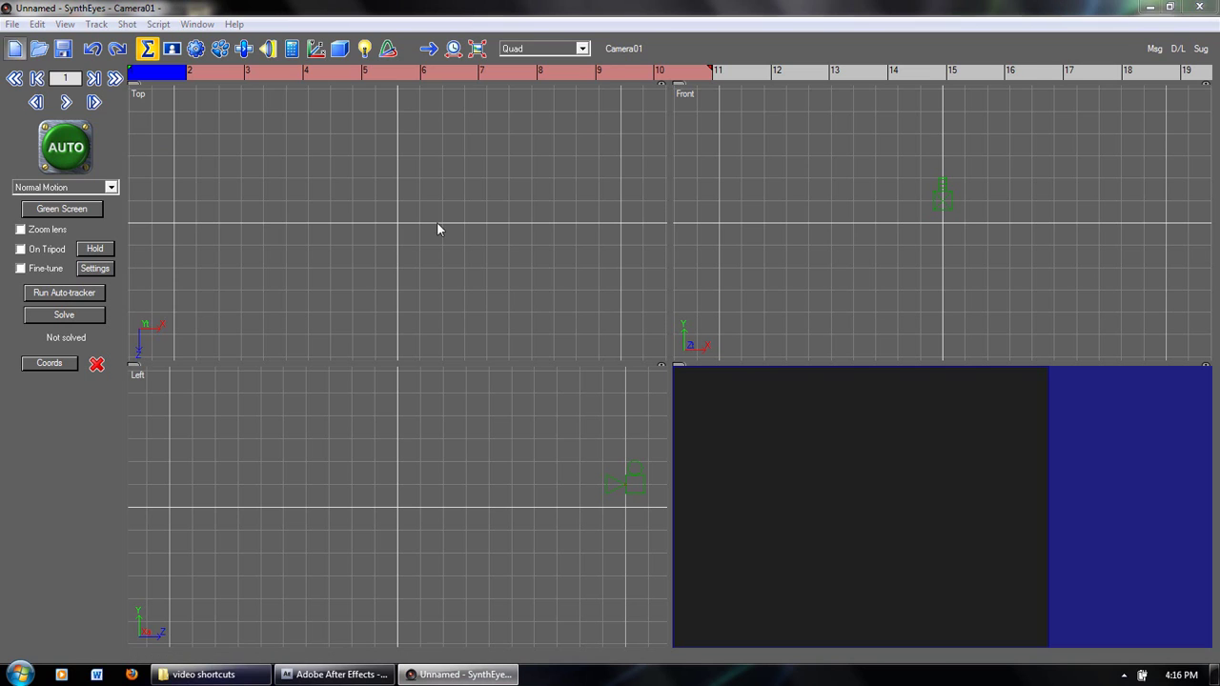
{"action": "left_click_drag", "start_coordinate": [363, 46], "coordinate": [456, 76]}
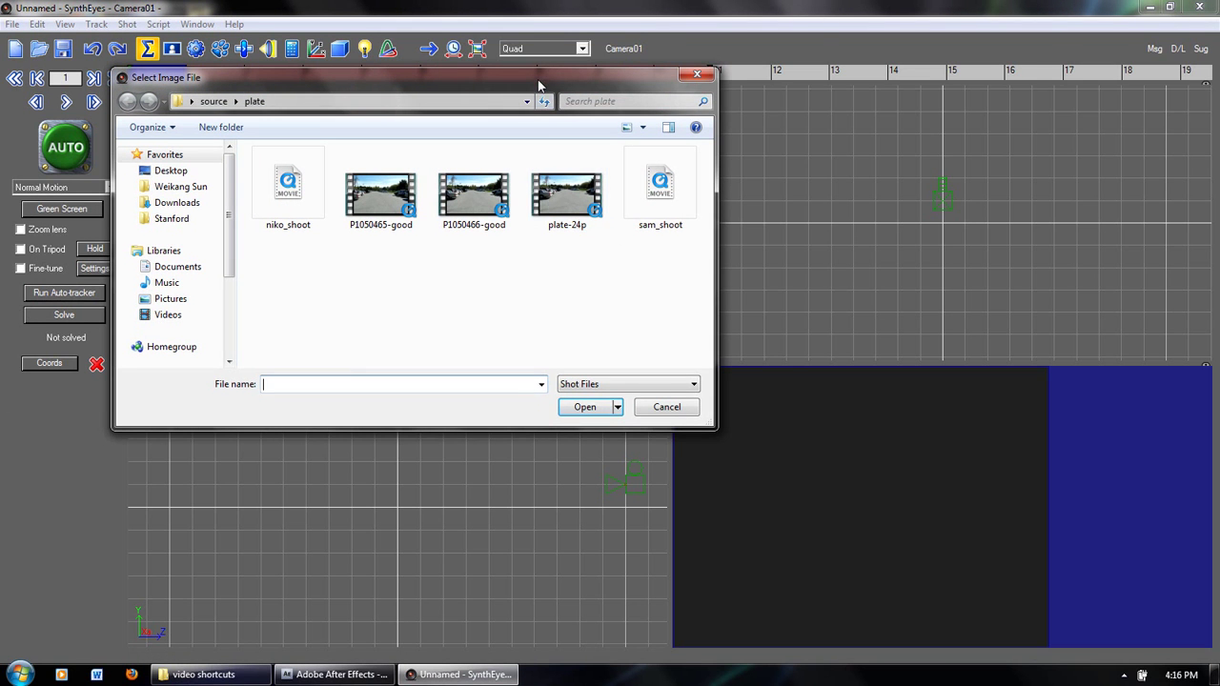
{"action": "left_click_drag", "start_coordinate": [540, 84], "coordinate": [604, 99]}
{"action": "double_click", "coordinate": [633, 227]}
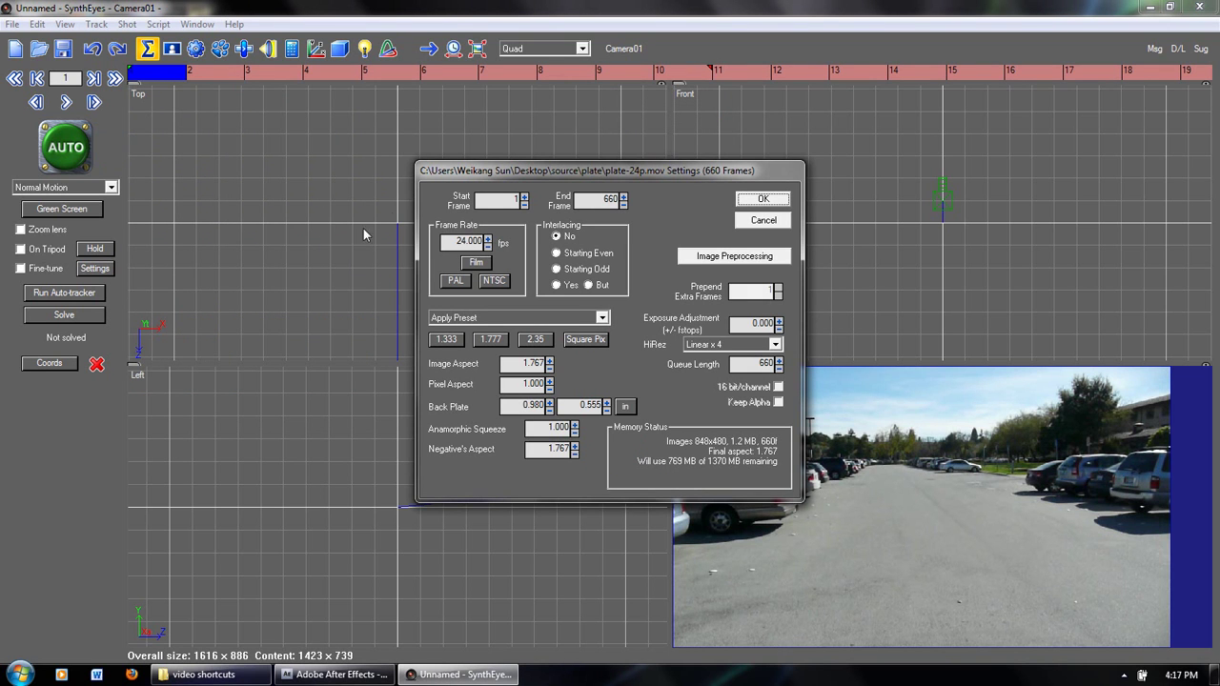
{"action": "left_click_drag", "start_coordinate": [509, 175], "coordinate": [518, 165]}
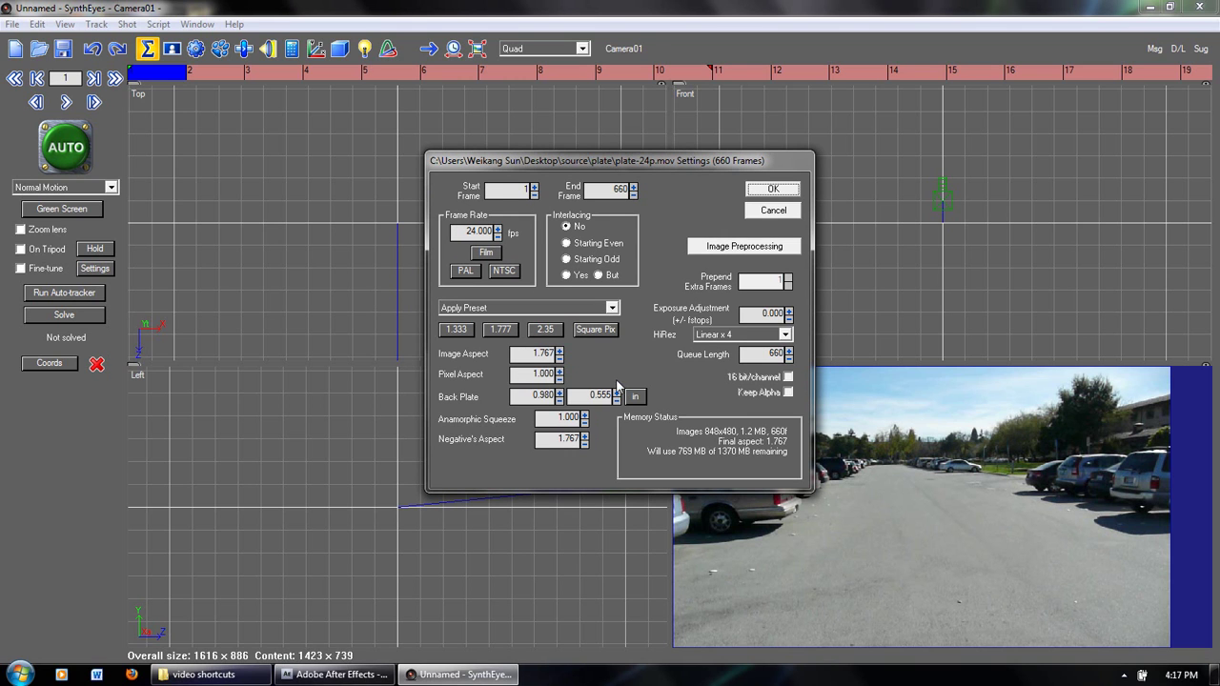
{"action": "key", "text": "Return"}
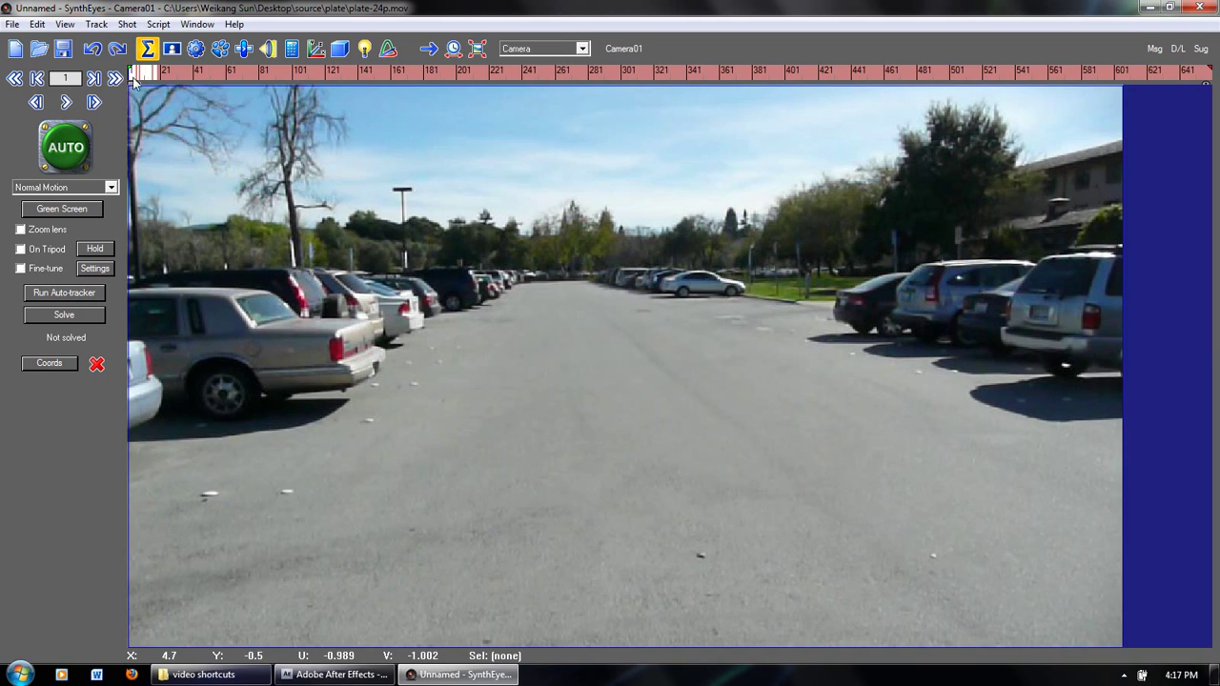
Run the full automatic track and camera solve on the parking lot shot and accept the solve.
{"action": "mouse_move", "coordinate": [184, 72]}
{"action": "left_mouse_down"}
{"action": "mouse_move", "coordinate": [792, 72]}
{"action": "mouse_move", "coordinate": [149, 74]}
{"action": "left_mouse_up"}
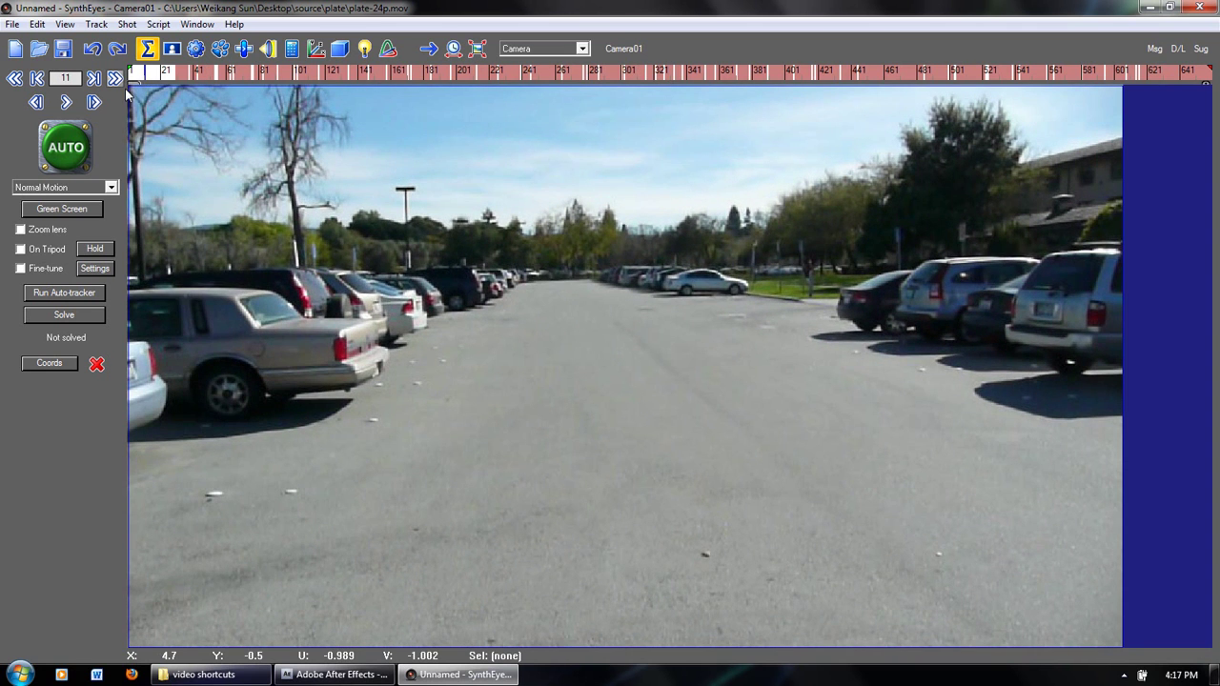
{"action": "left_click", "coordinate": [65, 151]}
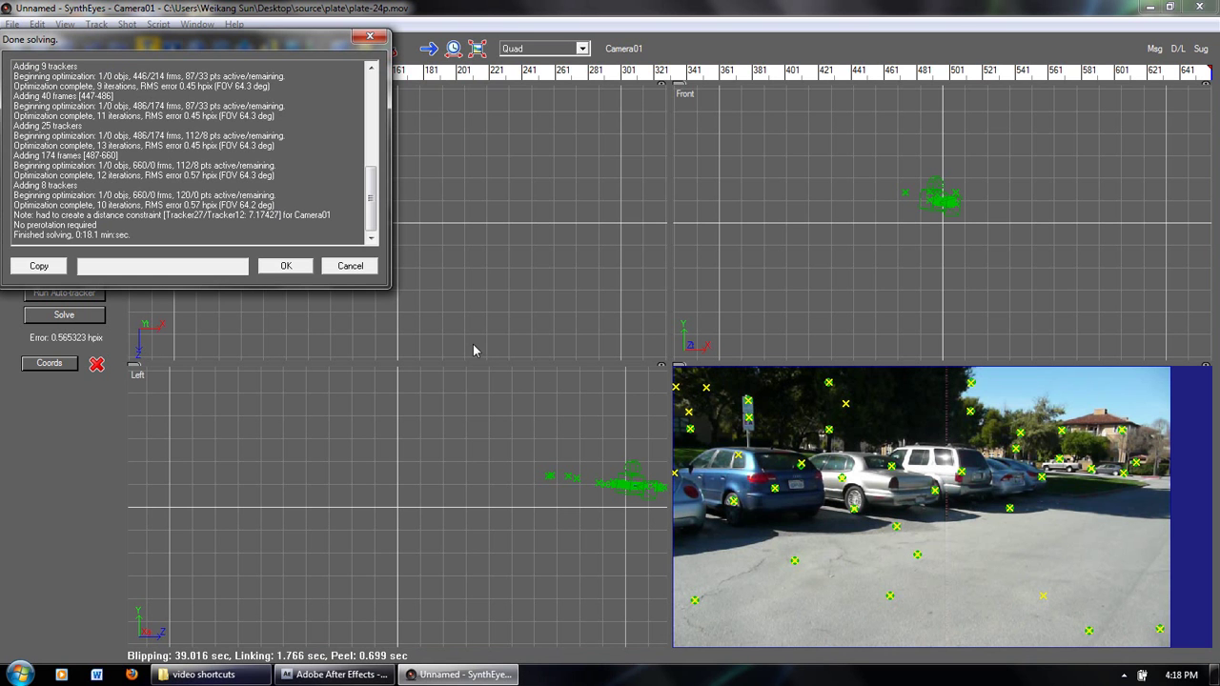
{"action": "left_click_drag", "start_coordinate": [291, 51], "coordinate": [357, 92]}
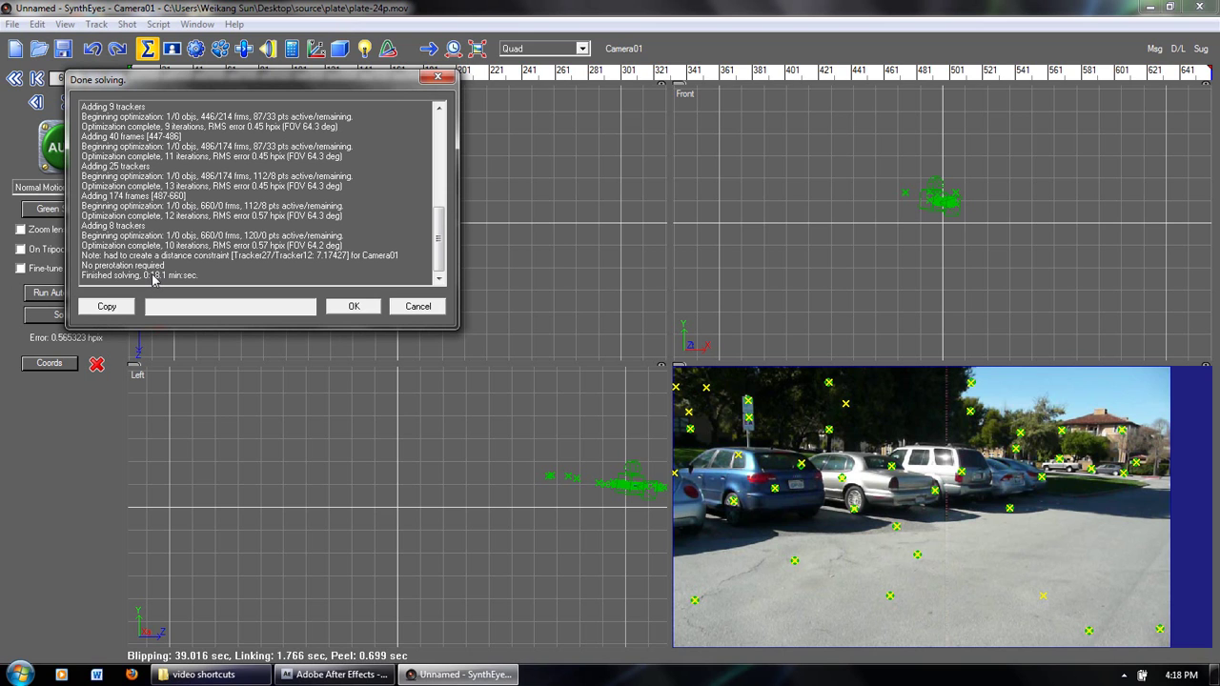
{"action": "mouse_move", "coordinate": [274, 85]}
{"action": "left_mouse_down"}
{"action": "mouse_move", "coordinate": [321, 102]}
{"action": "mouse_move", "coordinate": [287, 100]}
{"action": "left_mouse_up"}
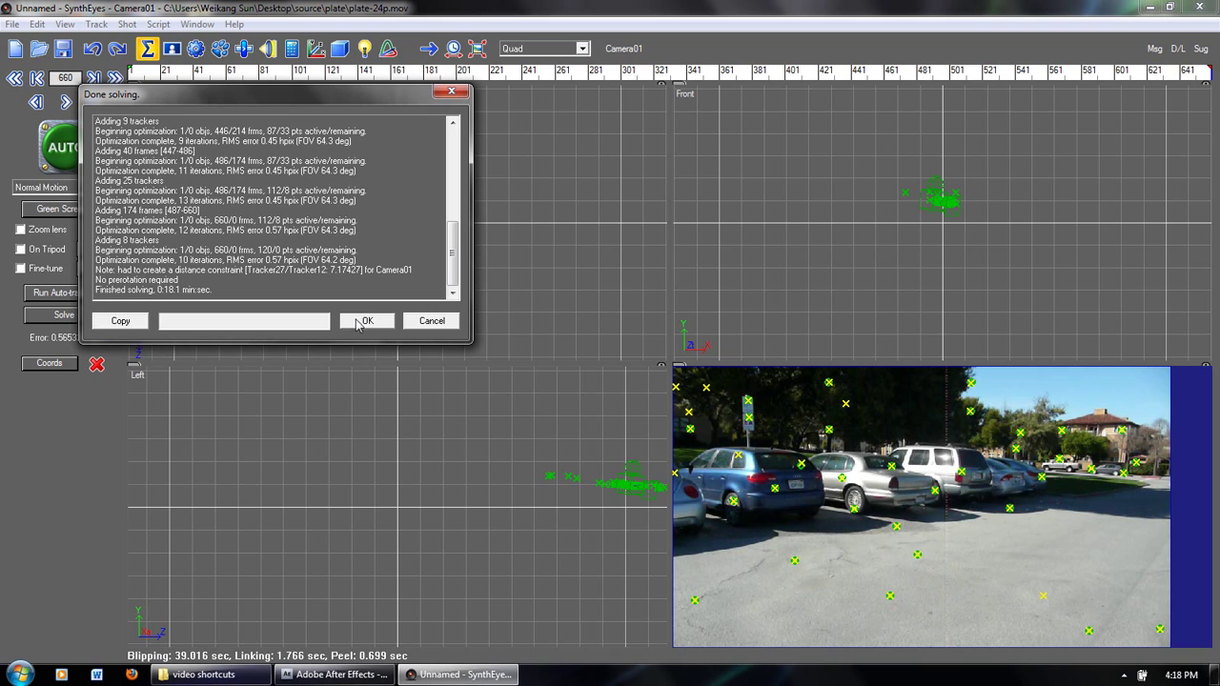
{"action": "left_click", "coordinate": [365, 322]}
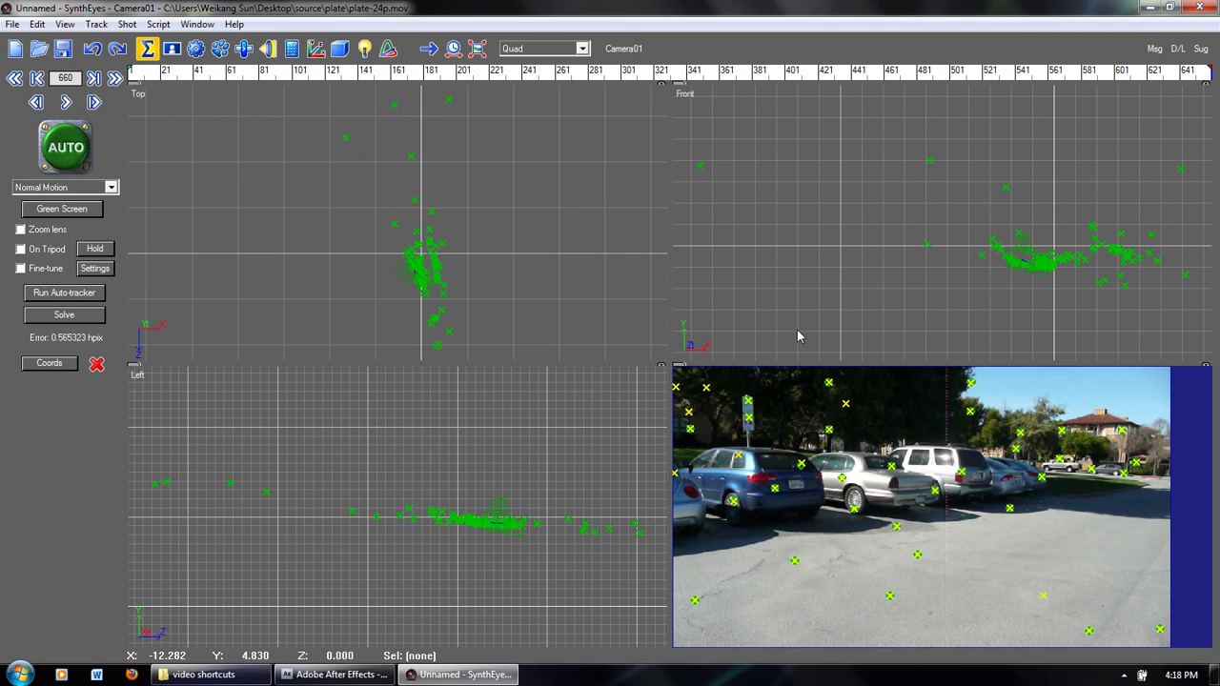
Review the solved trackers, then define the coordinate system's origin and X-axis point on two pavement trackers at frame 565.
{"action": "left_click", "coordinate": [147, 72]}
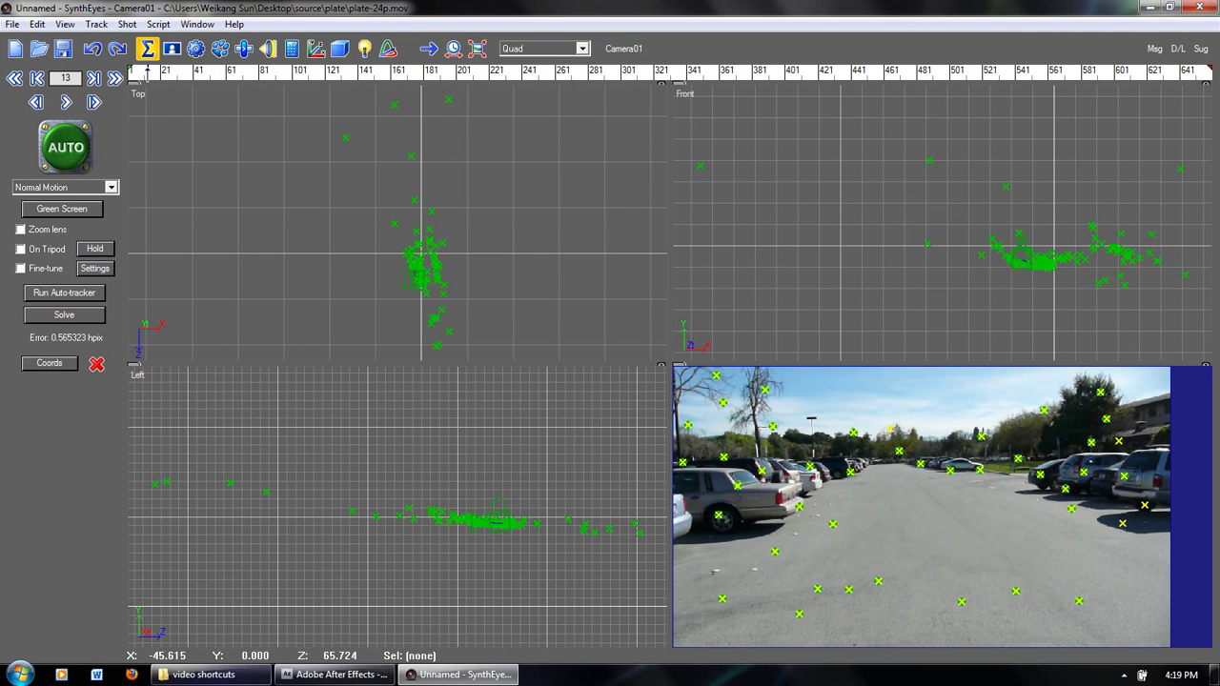
{"action": "left_click_drag", "start_coordinate": [155, 72], "coordinate": [495, 79]}
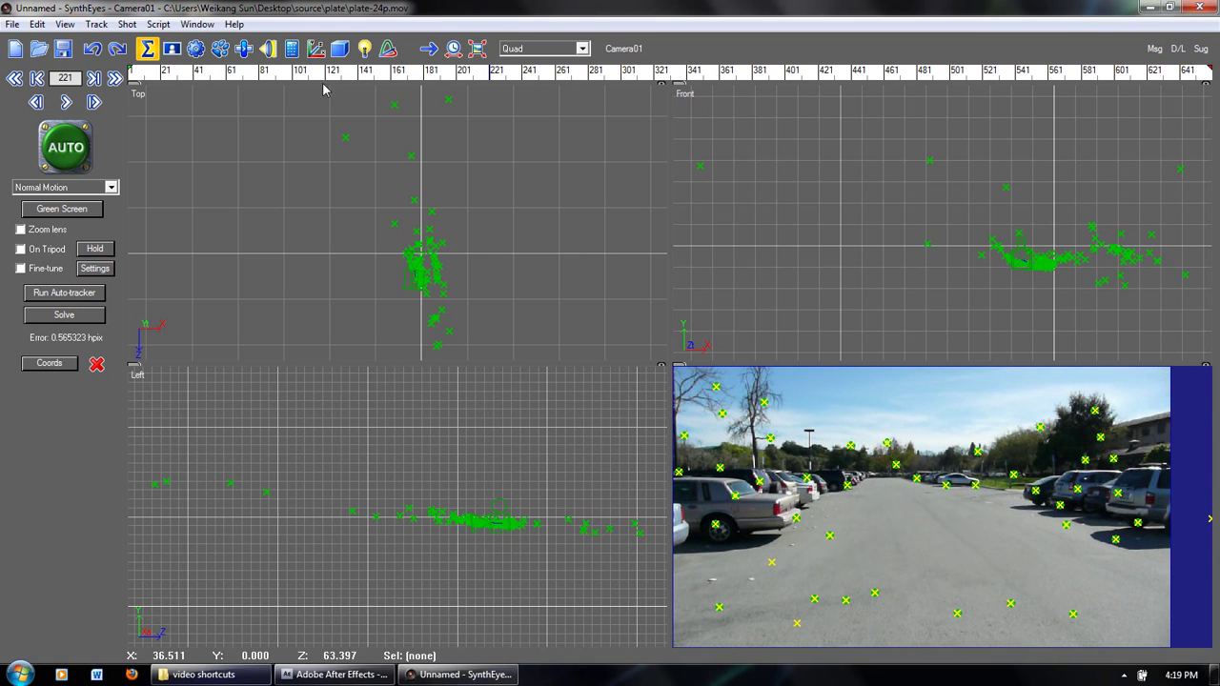
{"action": "left_click", "coordinate": [316, 49]}
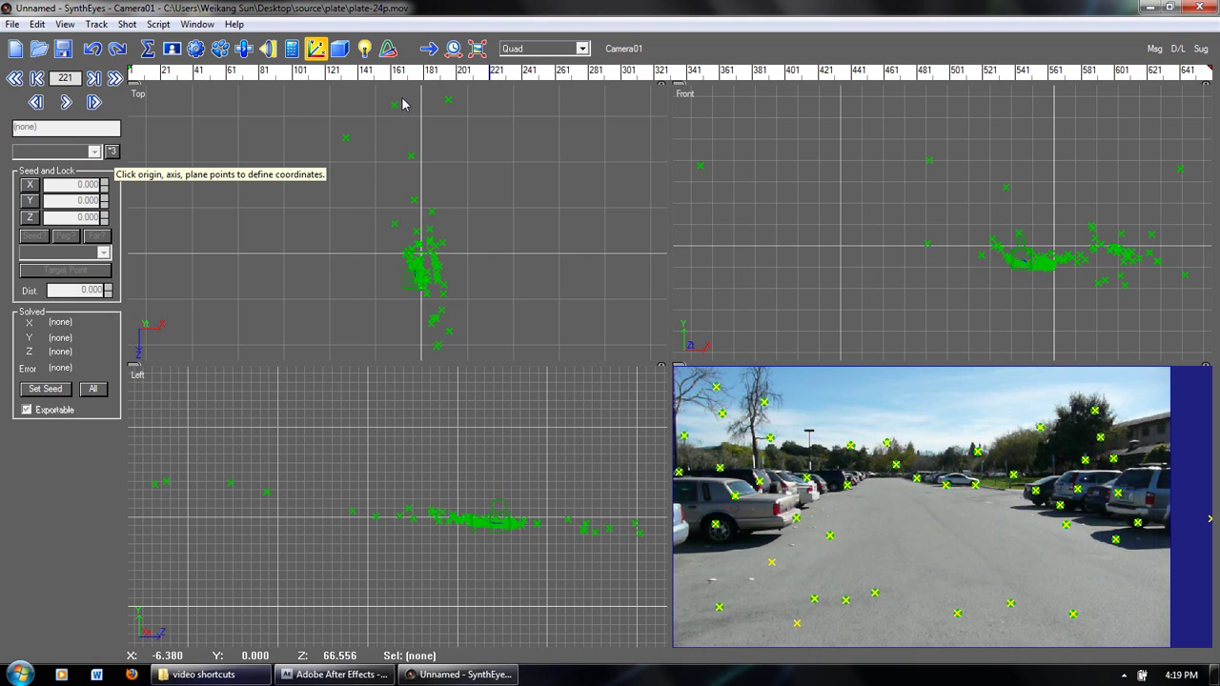
{"action": "left_click_drag", "start_coordinate": [490, 72], "coordinate": [1055, 78]}
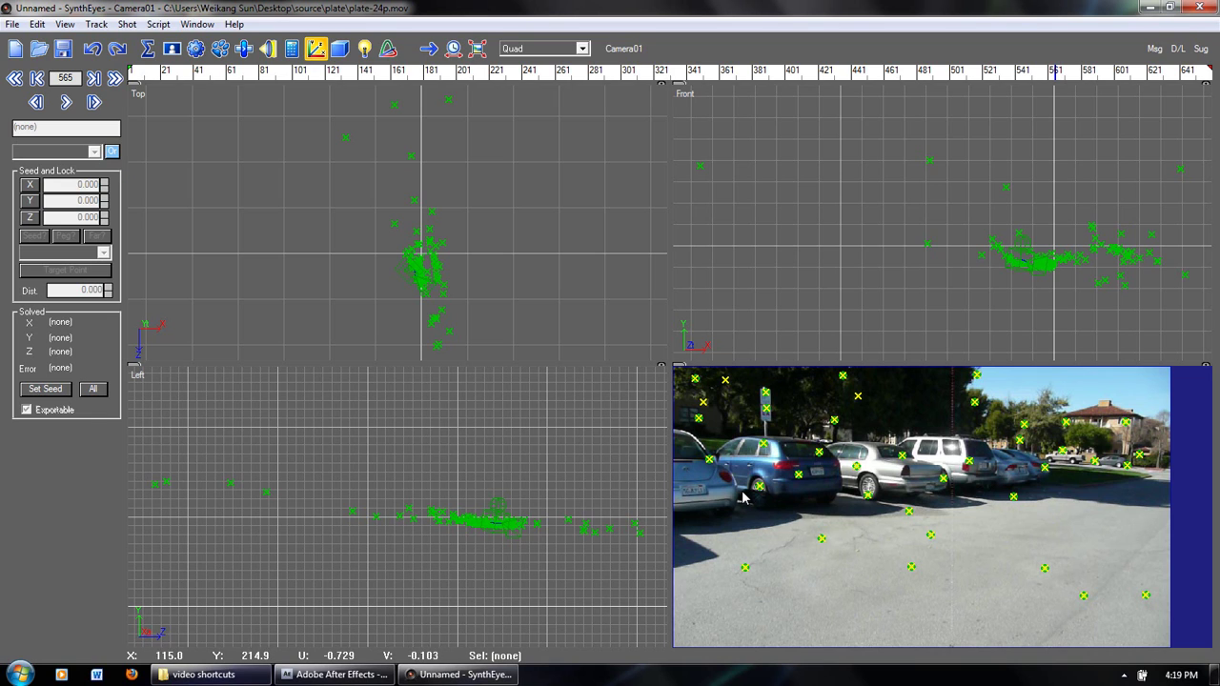
{"action": "left_click", "coordinate": [909, 567]}
{"action": "left_click", "coordinate": [822, 539]}
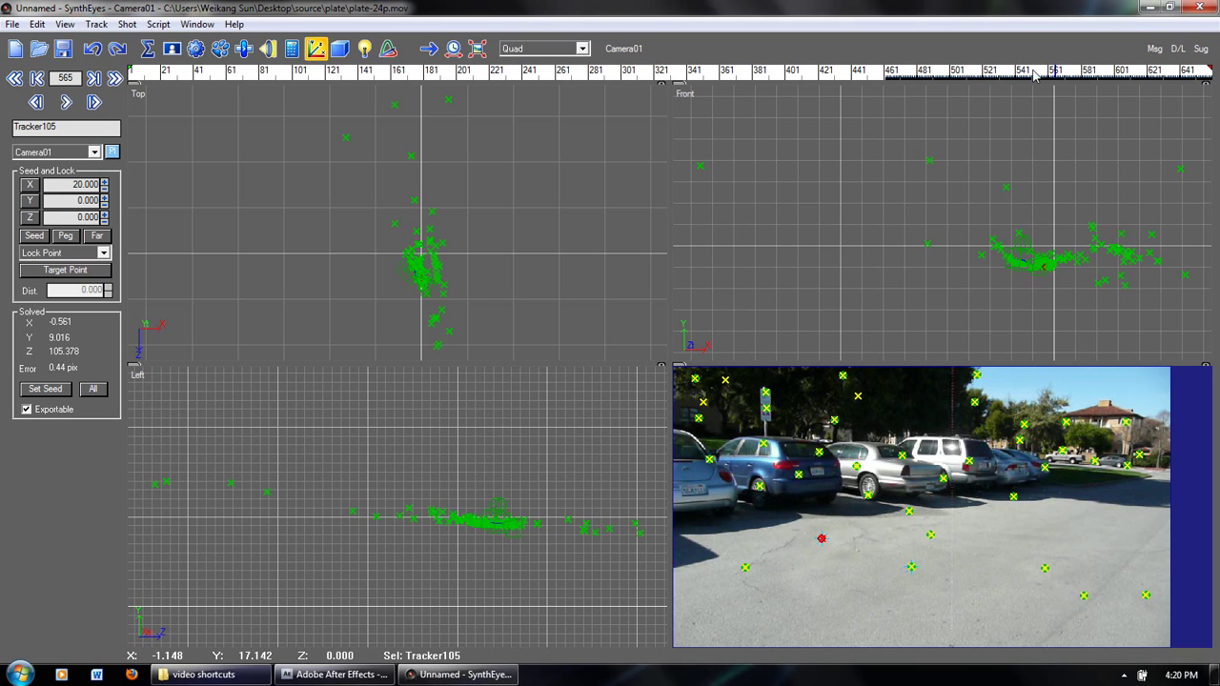
Pick a pavement tracker near the parked cars at frame 344 as the ground plane point and apply the coordinate system.
{"action": "left_click_drag", "start_coordinate": [1054, 70], "coordinate": [692, 71]}
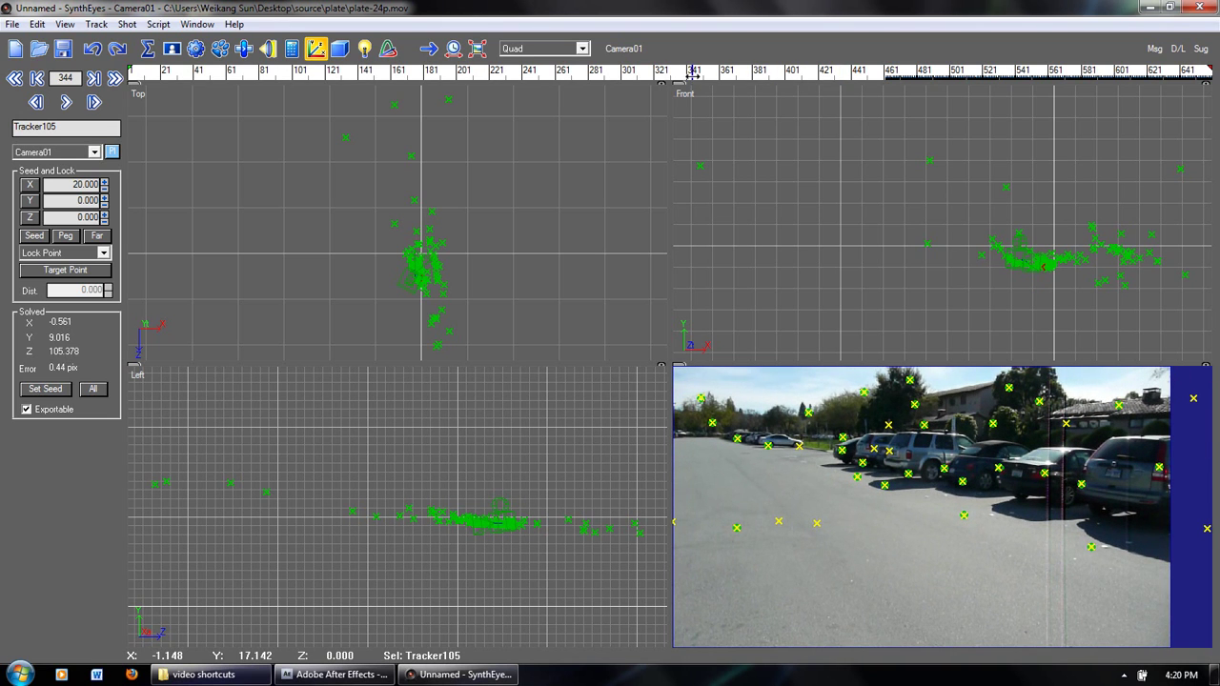
{"action": "left_click", "coordinate": [962, 514]}
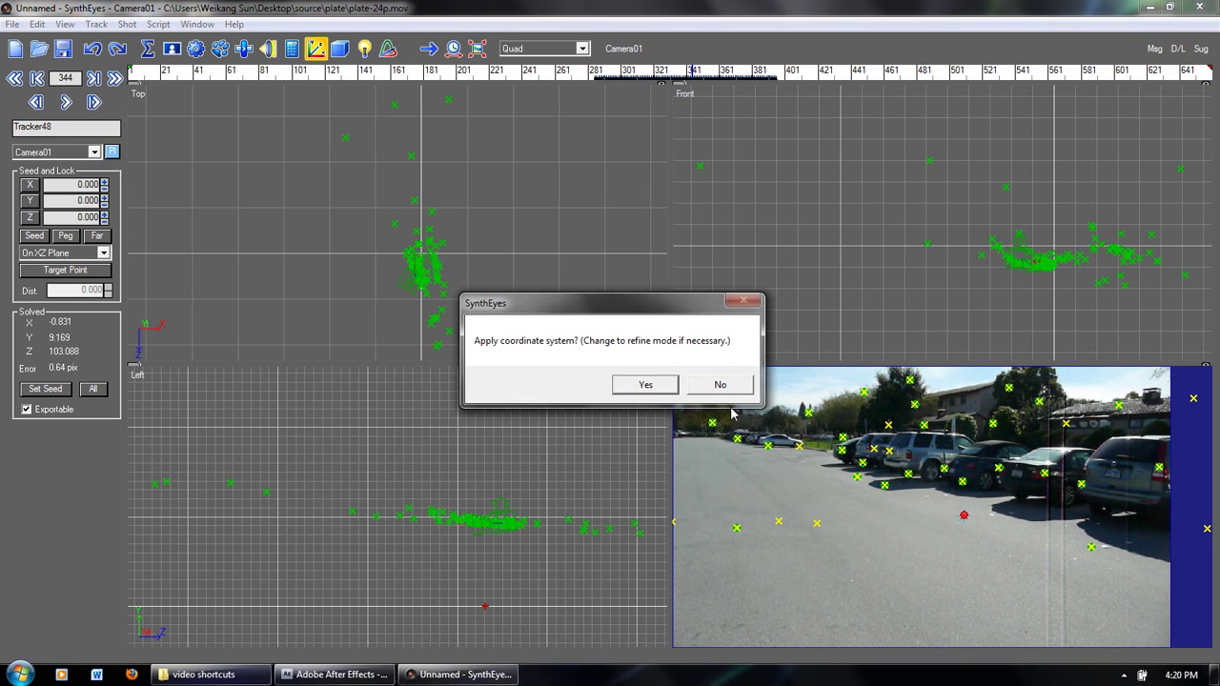
{"action": "left_click_drag", "start_coordinate": [628, 302], "coordinate": [646, 284]}
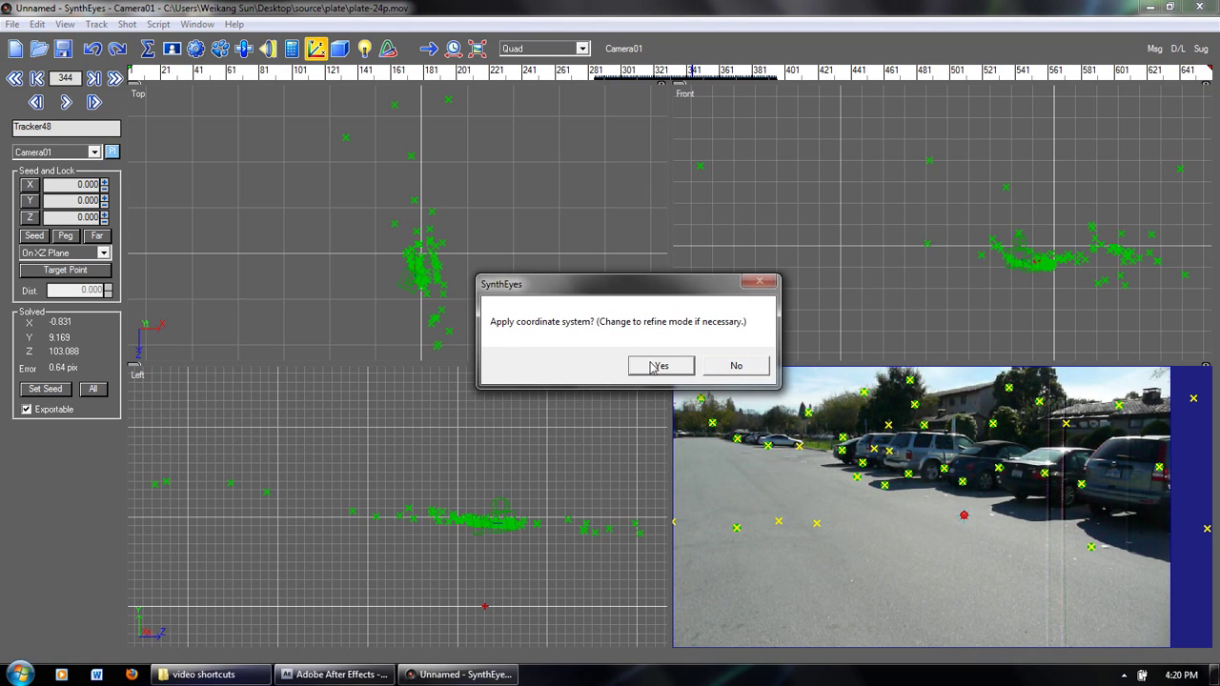
{"action": "left_click", "coordinate": [656, 368]}
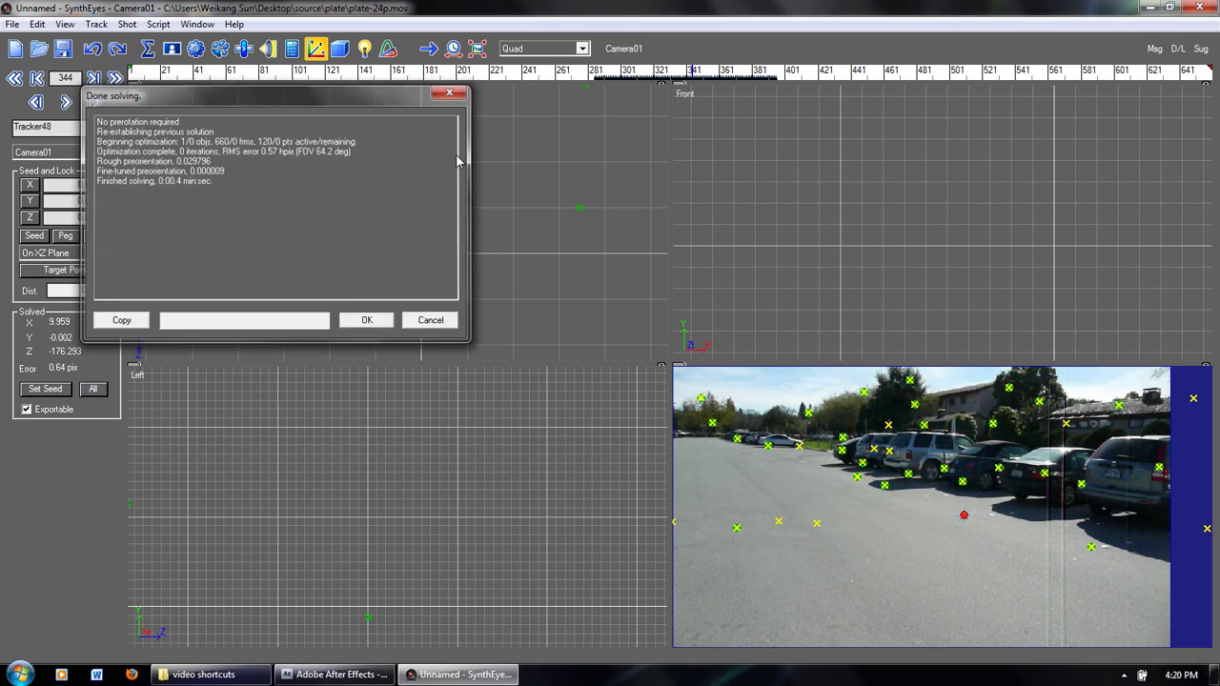
{"action": "left_click", "coordinate": [368, 320]}
Examine the aligned tracker points and camera path in the Top, Front and Left views across the shot's frames.
{"action": "left_click_drag", "start_coordinate": [512, 81], "coordinate": [612, 76]}
{"action": "scroll", "coordinate": [484, 258], "scroll_direction": "up", "scroll_amount": 5}
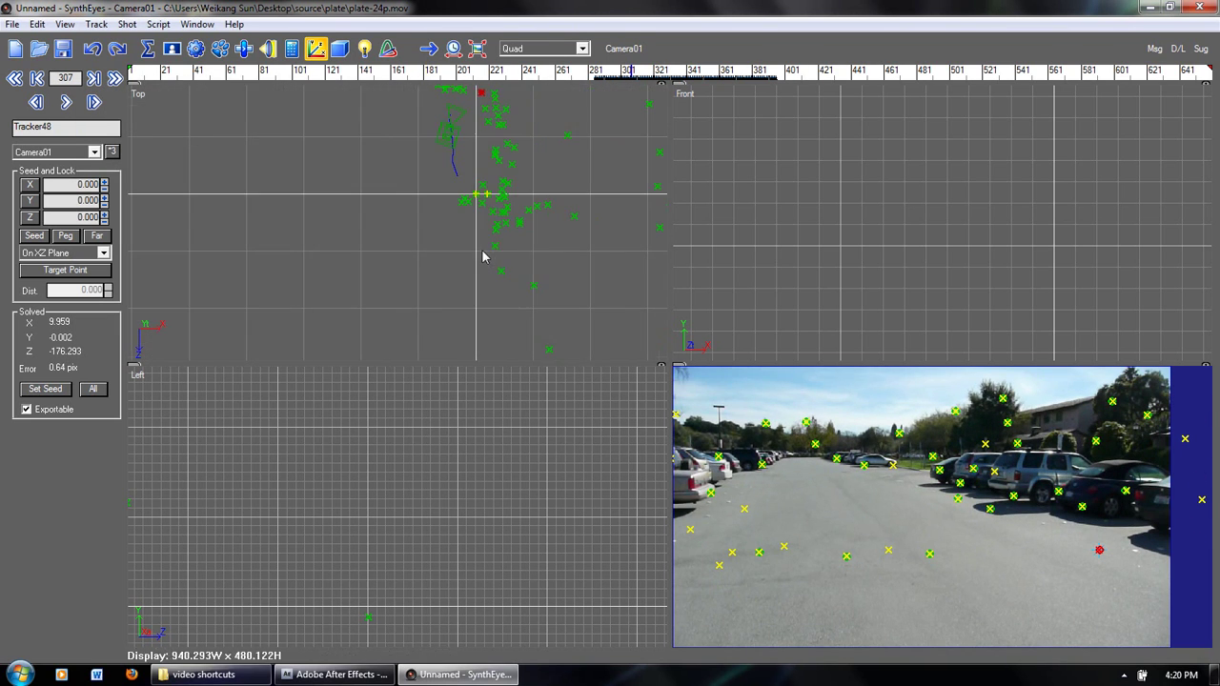
{"action": "left_click_drag", "start_coordinate": [481, 229], "coordinate": [588, 203]}
{"action": "scroll", "coordinate": [898, 212], "scroll_direction": "down", "scroll_amount": 3}
{"action": "scroll", "coordinate": [929, 238], "scroll_direction": "up", "scroll_amount": 3}
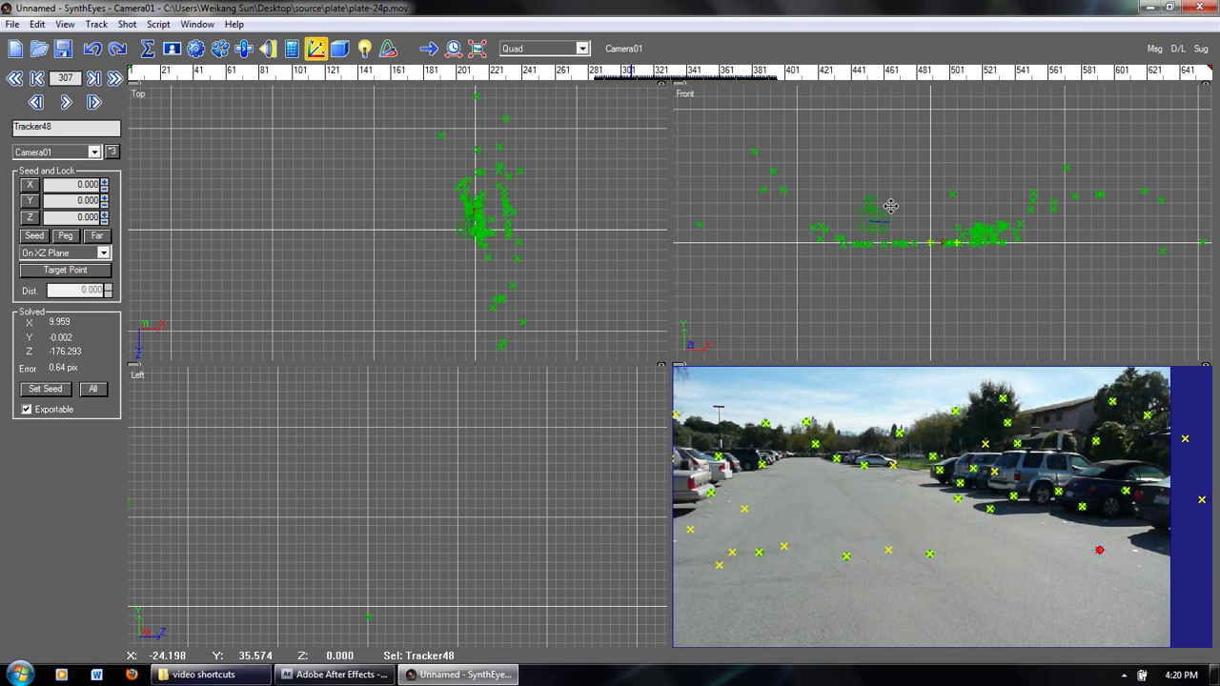
{"action": "scroll", "coordinate": [438, 510], "scroll_direction": "down", "scroll_amount": 2}
{"action": "scroll", "coordinate": [354, 468], "scroll_direction": "down", "scroll_amount": 2}
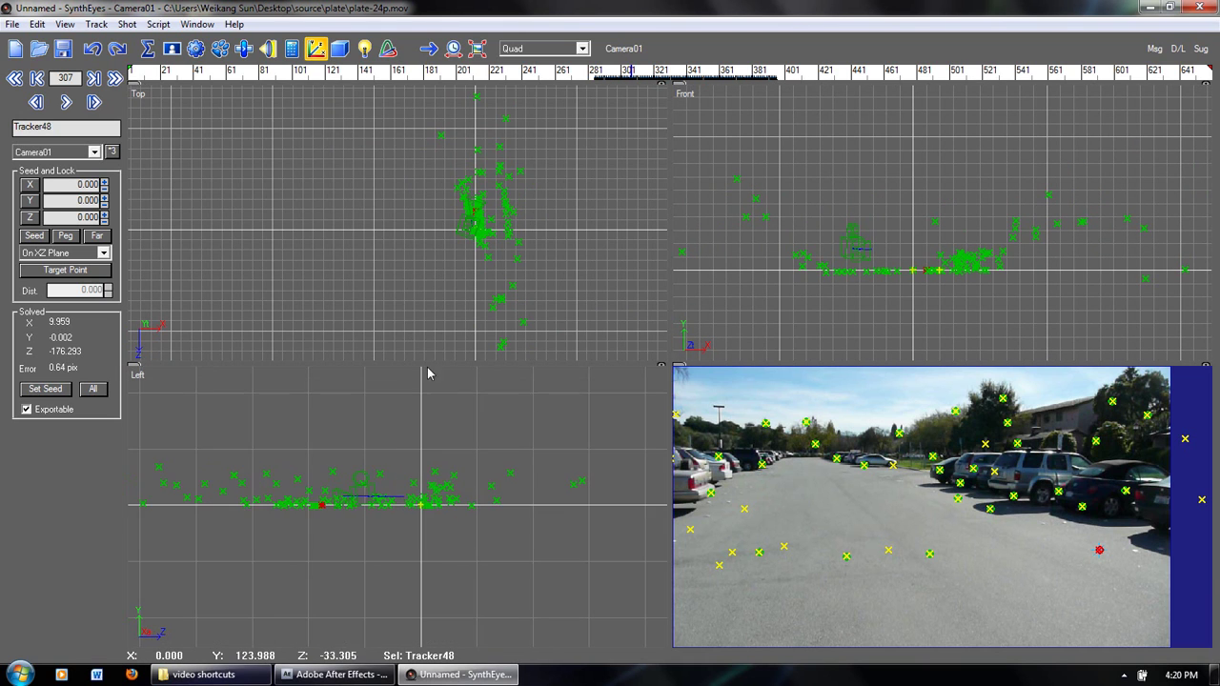
{"action": "scroll", "coordinate": [422, 237], "scroll_direction": "up", "scroll_amount": 2}
{"action": "scroll", "coordinate": [468, 233], "scroll_direction": "up", "scroll_amount": 4}
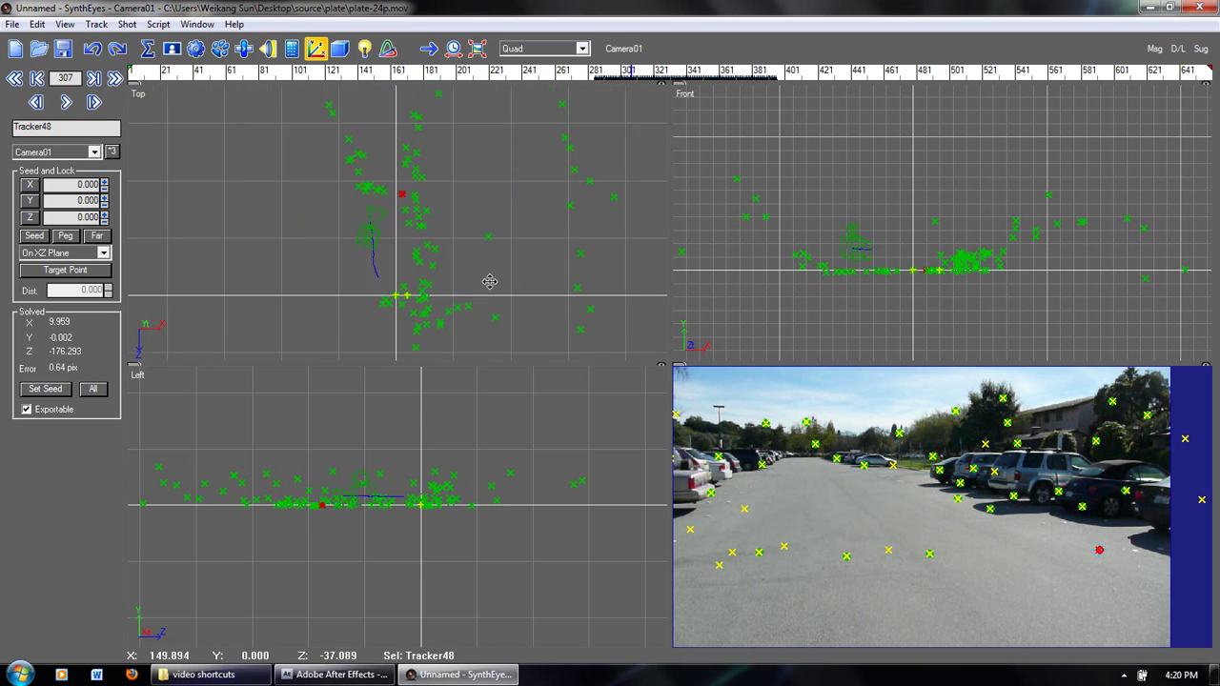
{"action": "mouse_move", "coordinate": [462, 72]}
{"action": "left_mouse_down"}
{"action": "mouse_move", "coordinate": [538, 72]}
{"action": "mouse_move", "coordinate": [285, 73]}
{"action": "mouse_move", "coordinate": [479, 72]}
{"action": "left_mouse_up"}
{"action": "left_click_drag", "start_coordinate": [560, 74], "coordinate": [1158, 86]}
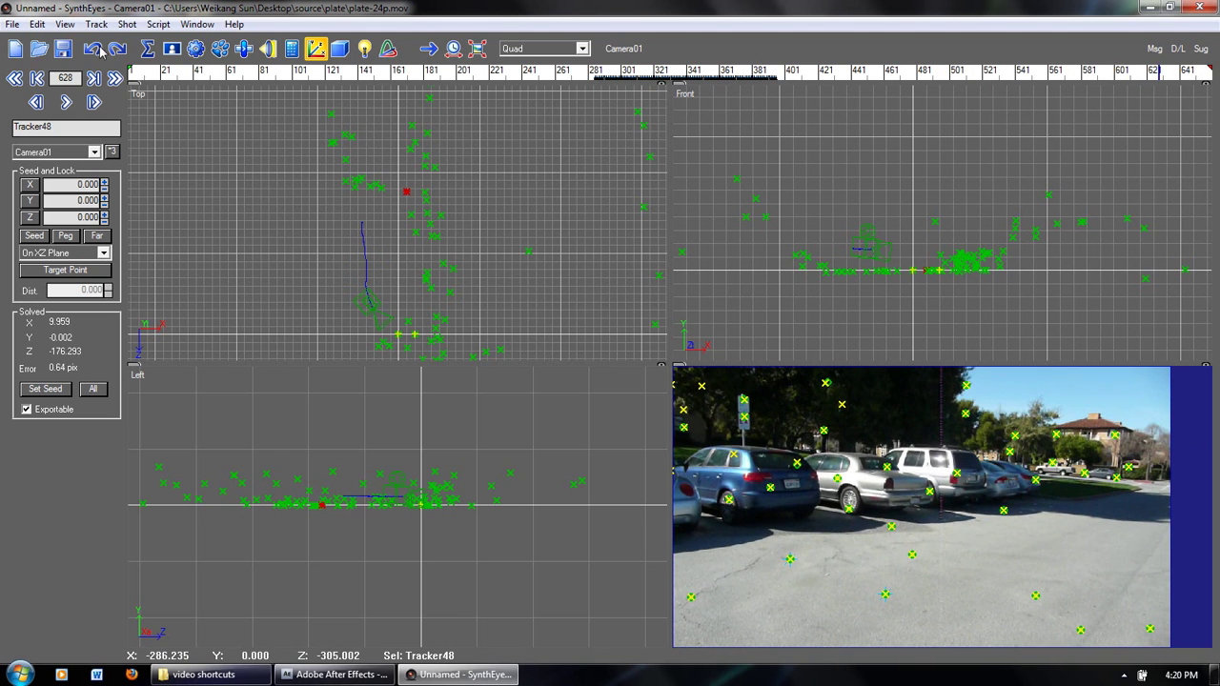
{"action": "left_click", "coordinate": [485, 76]}
{"action": "left_click_drag", "start_coordinate": [486, 75], "coordinate": [935, 78]}
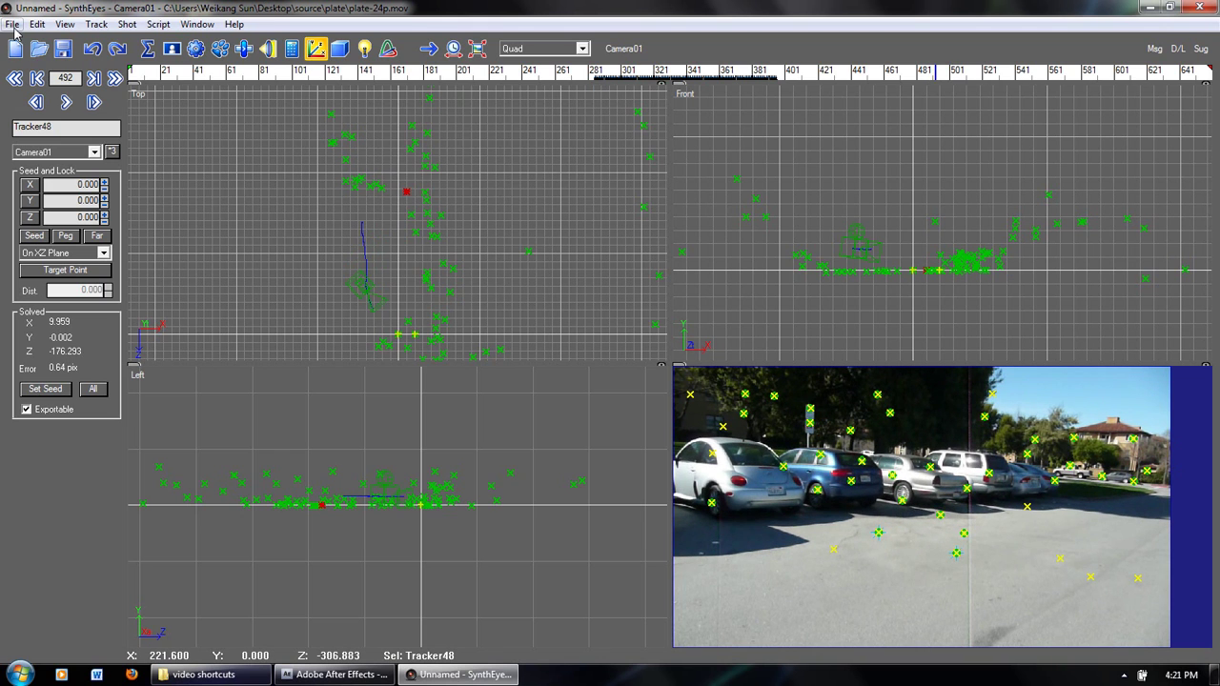
Export the solved scene in the AfterEffects via .ma format as plate-24p-tracker2.ma, keeping the existing export settings.
{"action": "left_click", "coordinate": [13, 26]}
{"action": "mouse_move", "coordinate": [225, 168]}
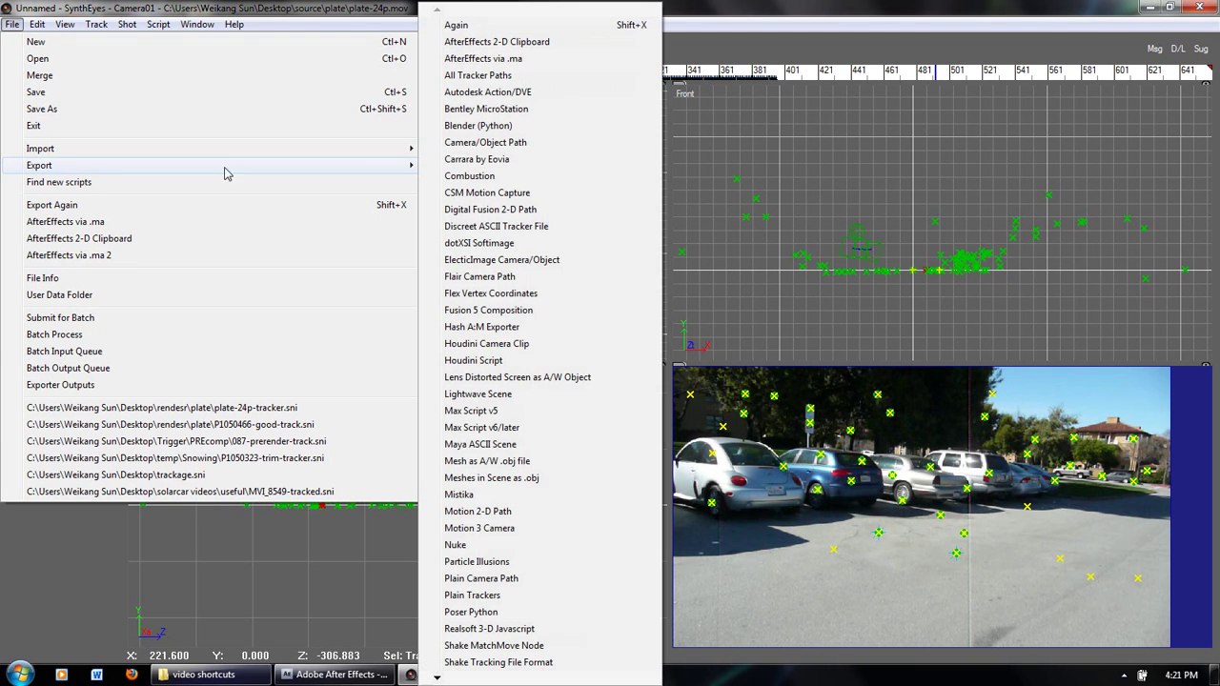
{"action": "left_click", "coordinate": [483, 59]}
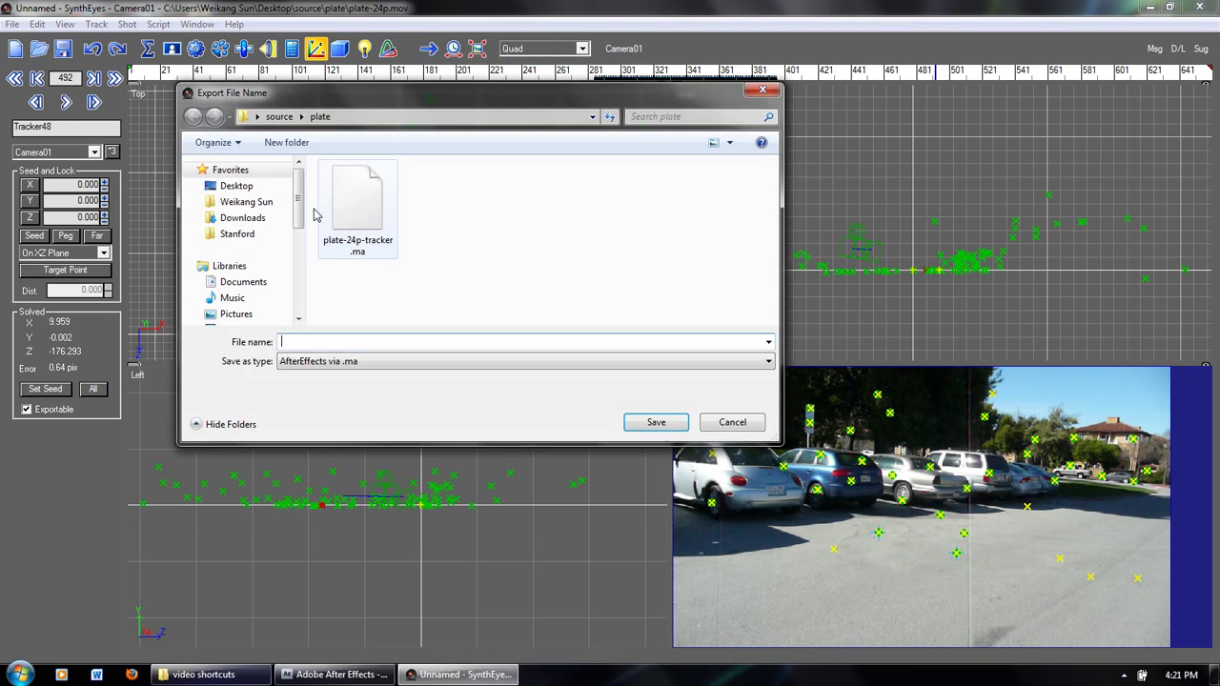
{"action": "left_click", "coordinate": [377, 228]}
{"action": "left_click", "coordinate": [385, 340]}
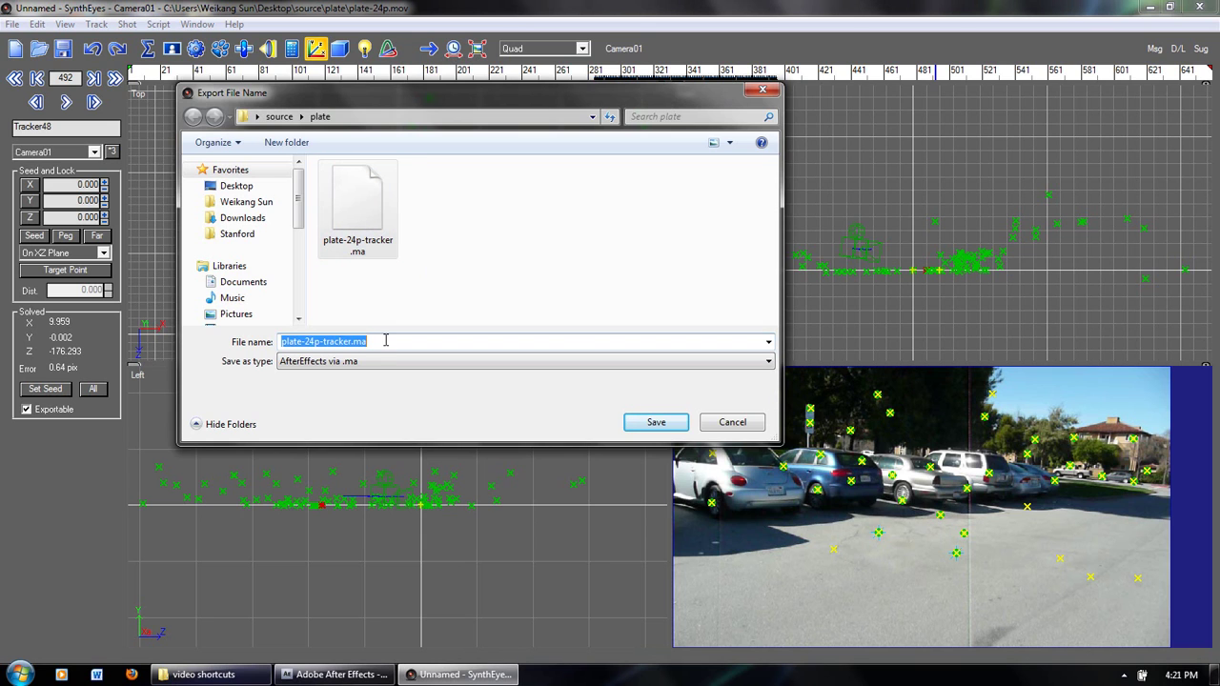
{"action": "left_click", "coordinate": [347, 343]}
{"action": "type", "text": "2"}
{"action": "left_click", "coordinate": [663, 425]}
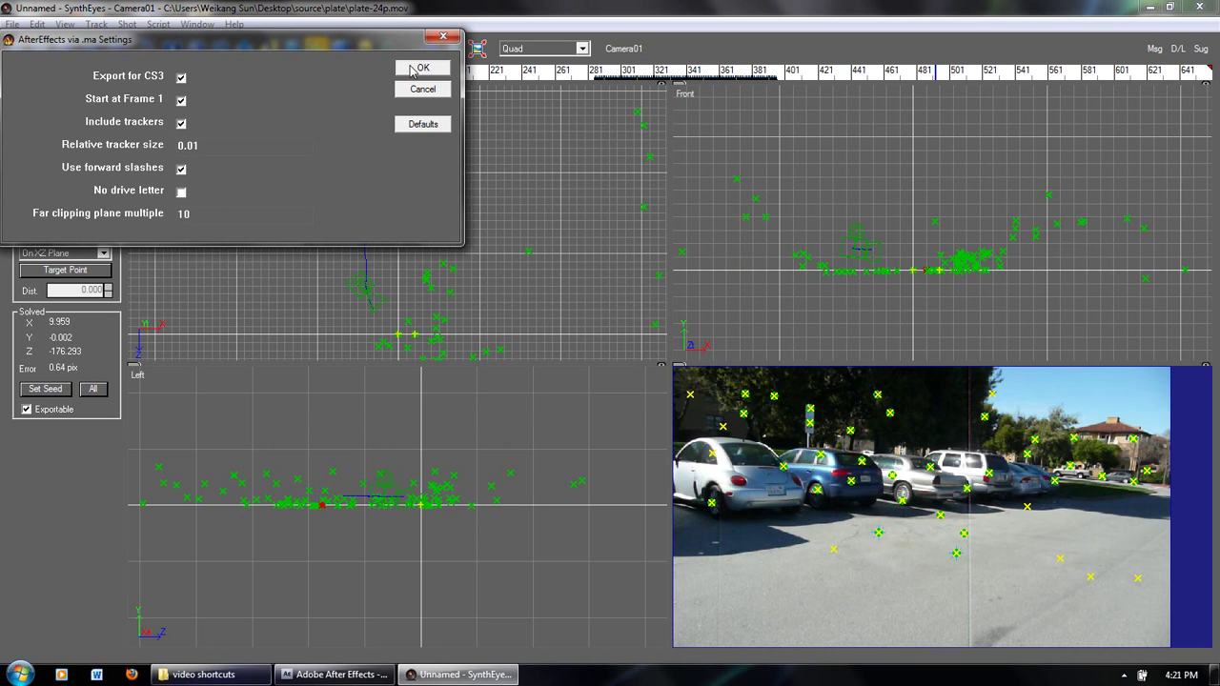
{"action": "left_click", "coordinate": [415, 68]}
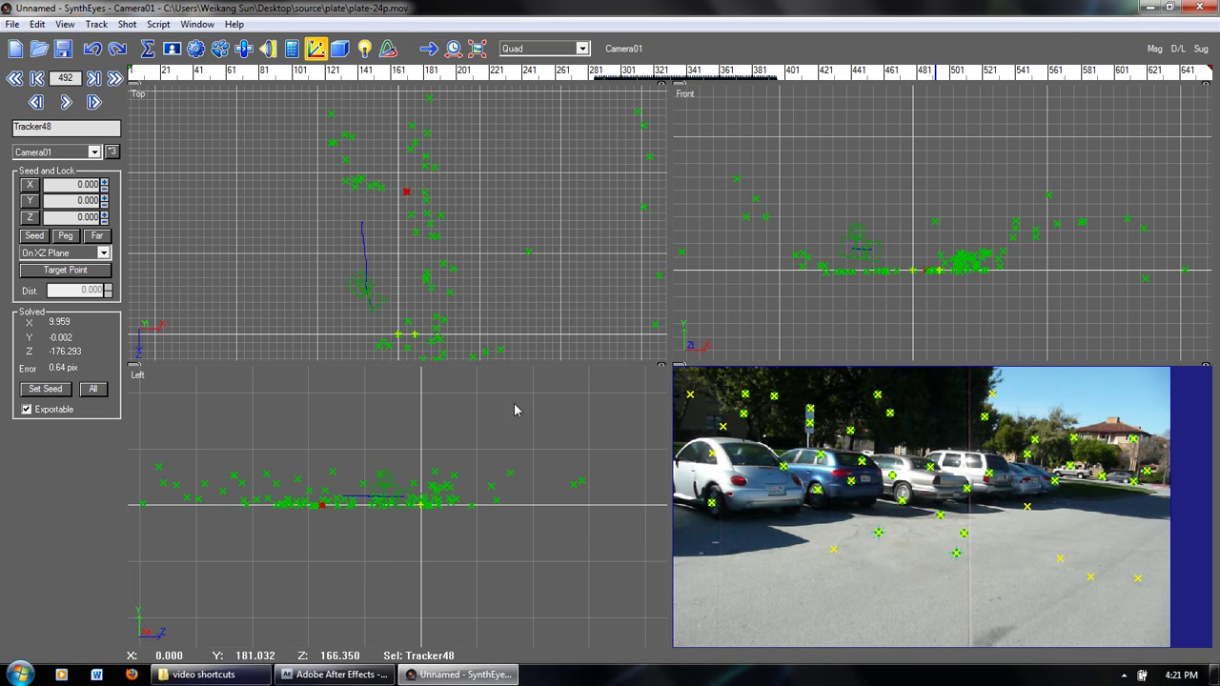
Switch to After Effects and import plate-24p-tracker.ma and the plate-24p movie from the plate folder.
{"action": "key", "text": "alt+Tab"}
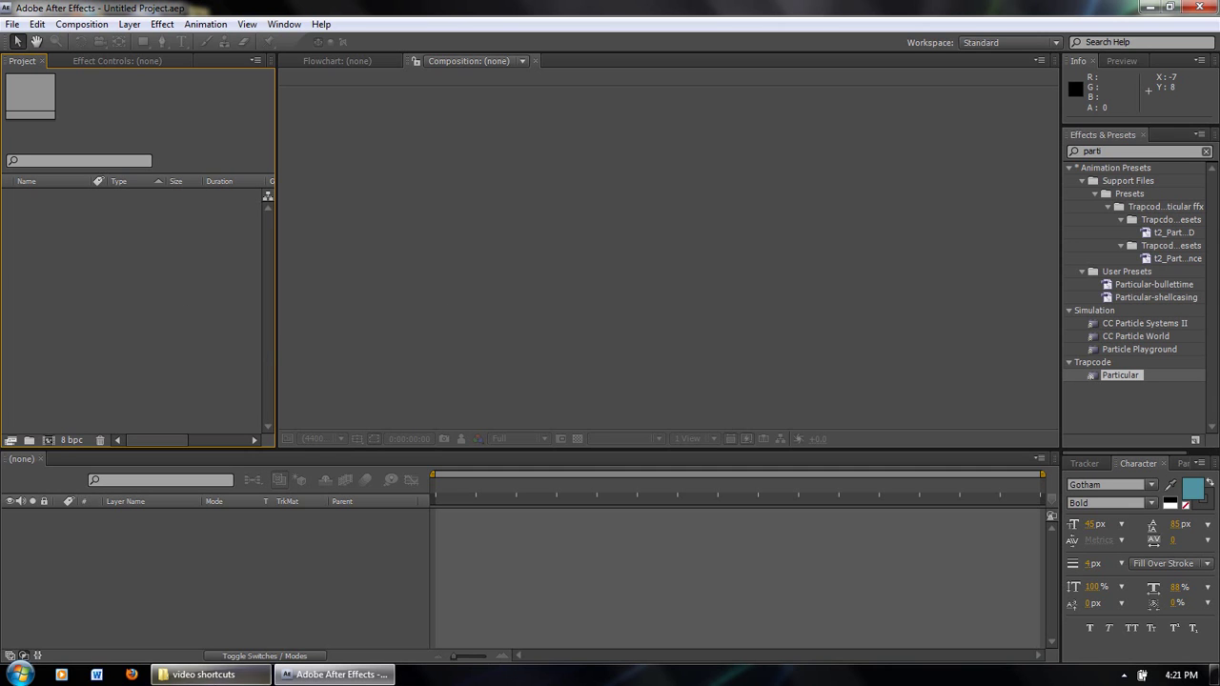
{"action": "left_click", "coordinate": [200, 675]}
{"action": "left_click", "coordinate": [350, 113]}
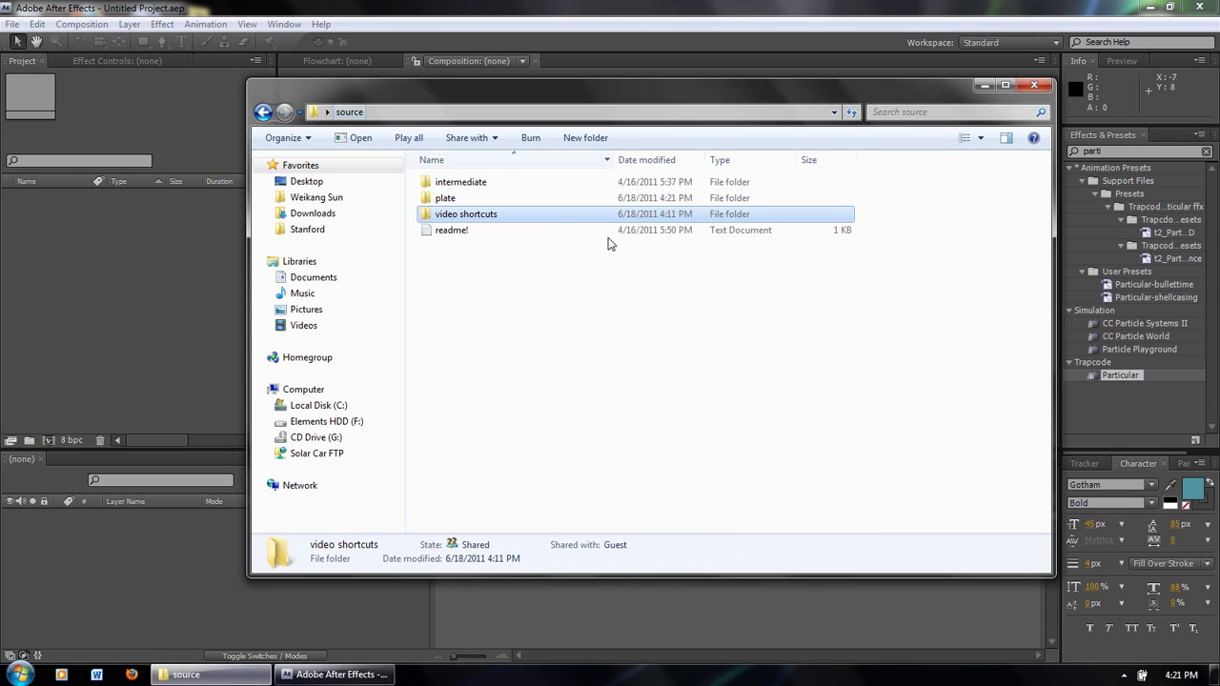
{"action": "double_click", "coordinate": [457, 201]}
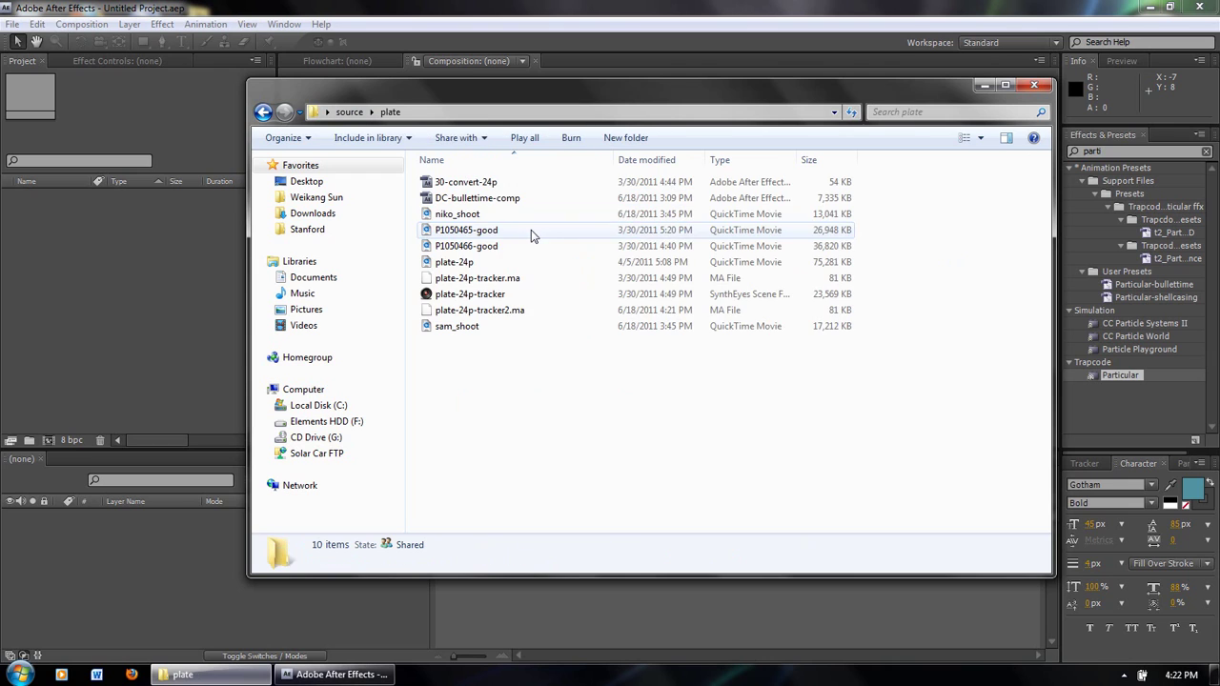
{"action": "left_click", "coordinate": [498, 283]}
{"action": "left_click_drag", "start_coordinate": [186, 284], "coordinate": [155, 270]}
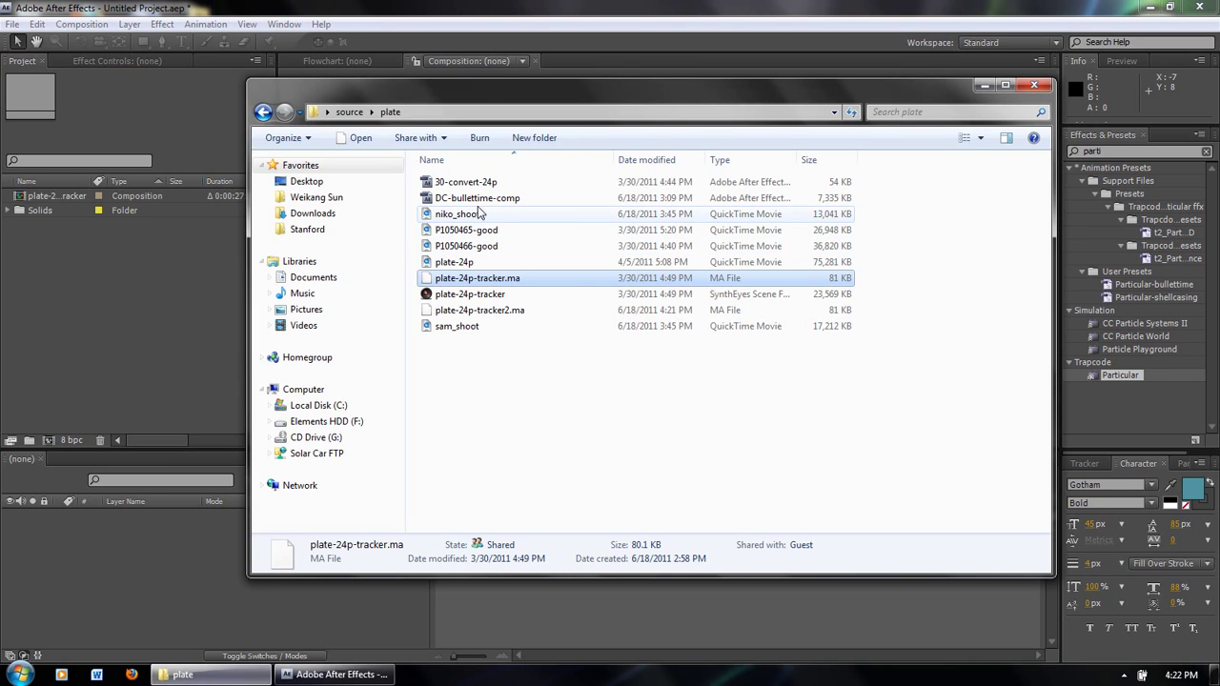
{"action": "left_click", "coordinate": [433, 264]}
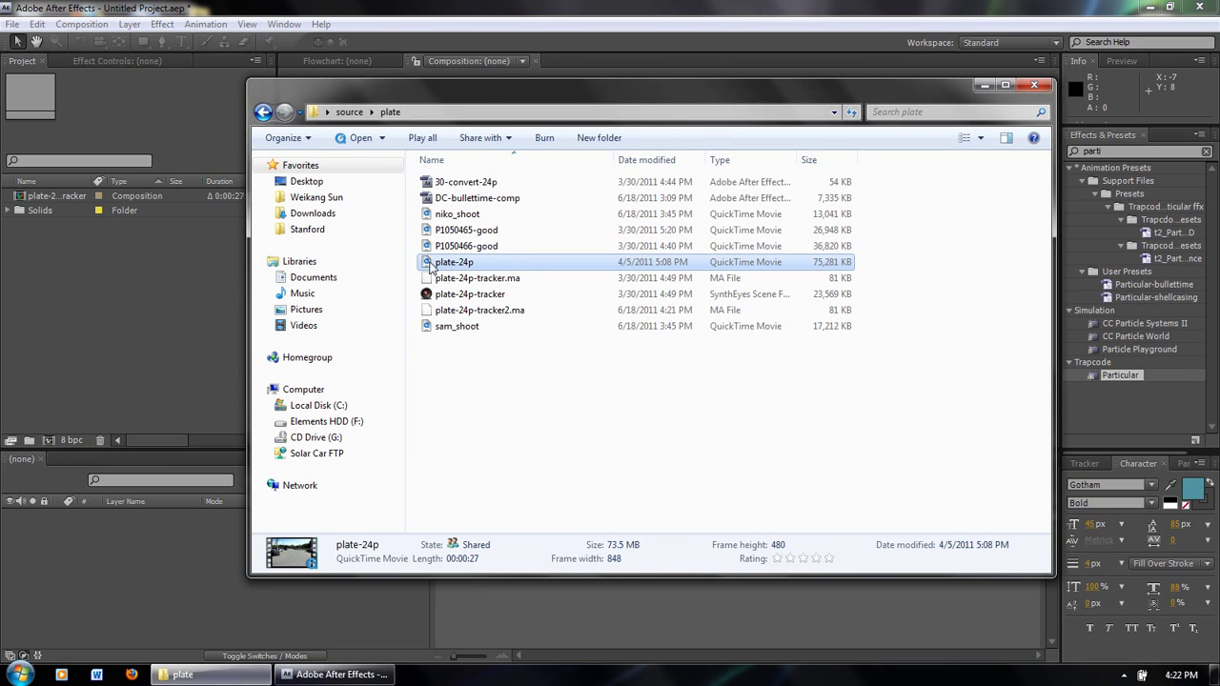
{"action": "left_click_drag", "start_coordinate": [117, 263], "coordinate": [119, 259]}
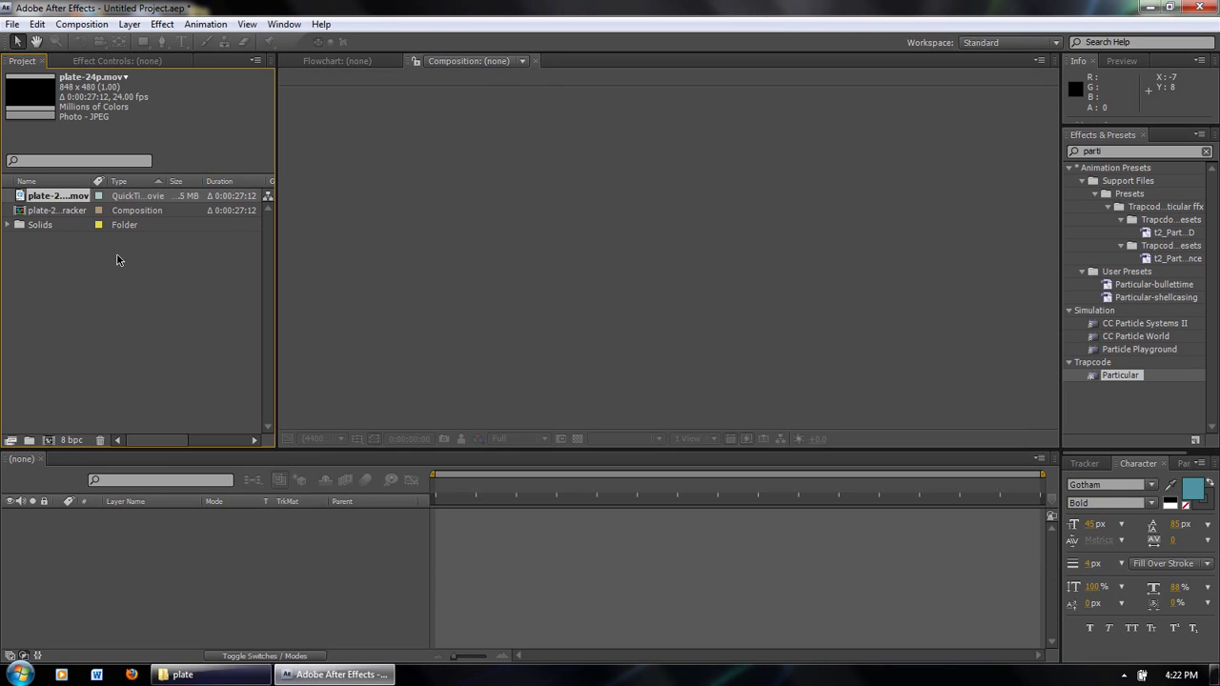
Place plate-24p.mov as the top layer of the plate-24p-tracker composition and check it against the tracker nulls over the first seconds.
{"action": "double_click", "coordinate": [64, 213]}
{"action": "left_click", "coordinate": [64, 198]}
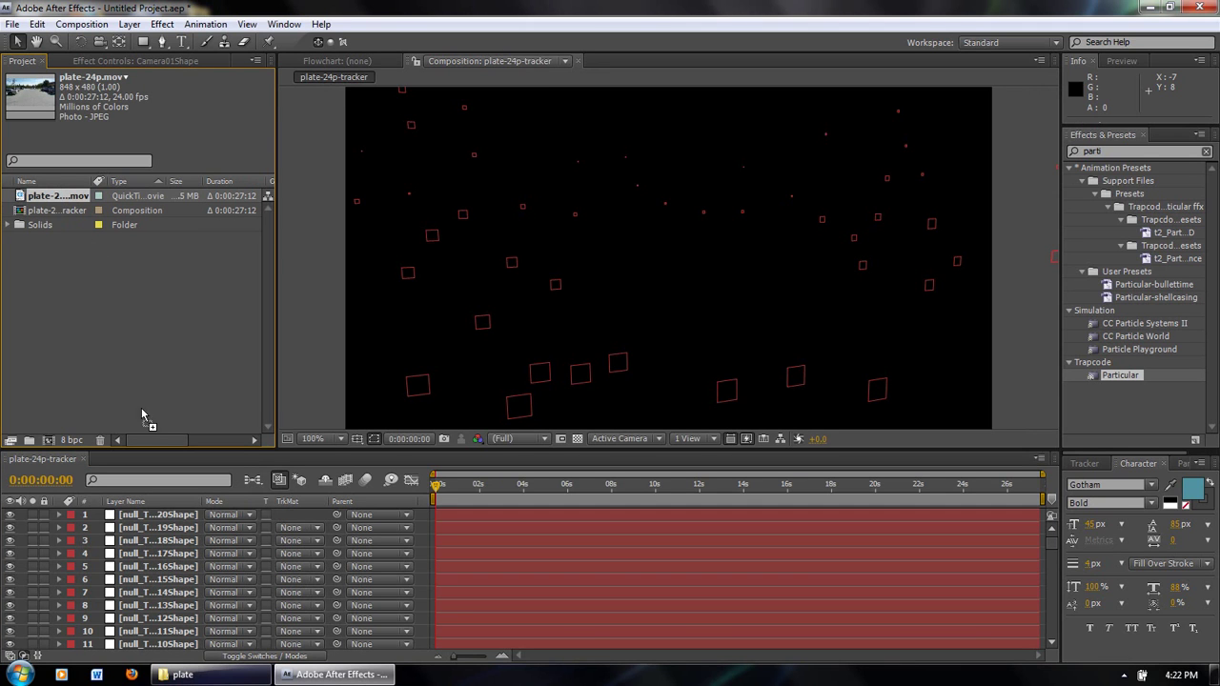
{"action": "left_click_drag", "start_coordinate": [168, 515], "coordinate": [174, 516]}
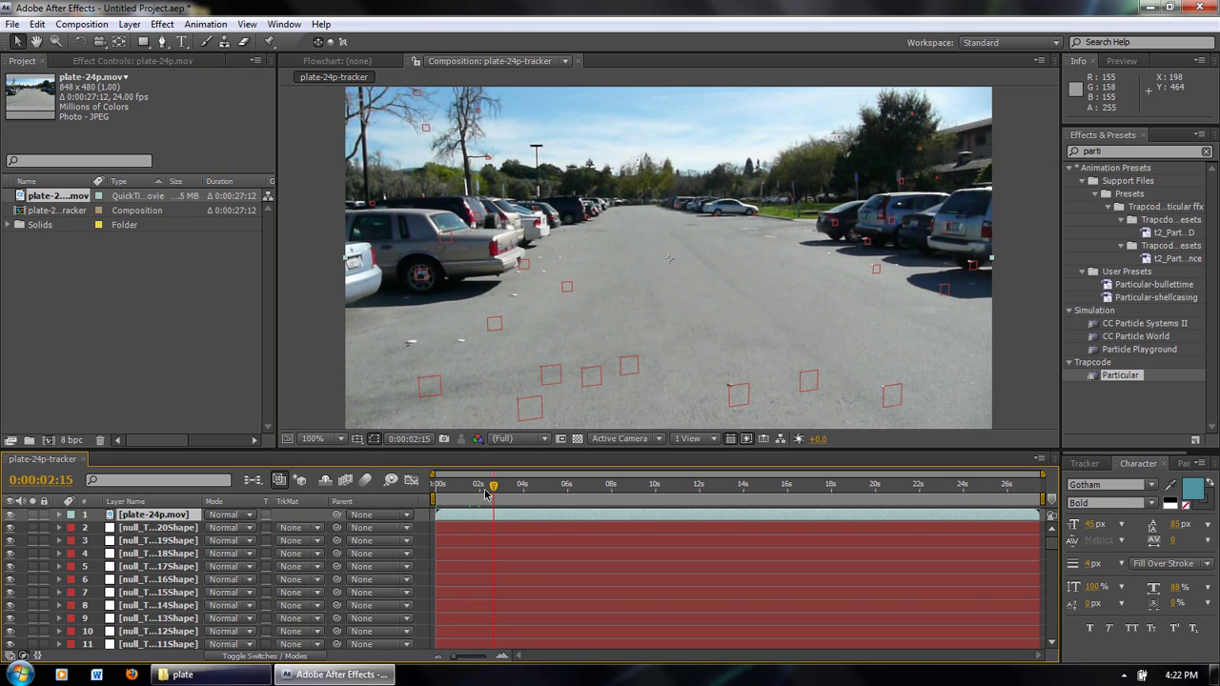
{"action": "left_click_drag", "start_coordinate": [505, 492], "coordinate": [438, 488]}
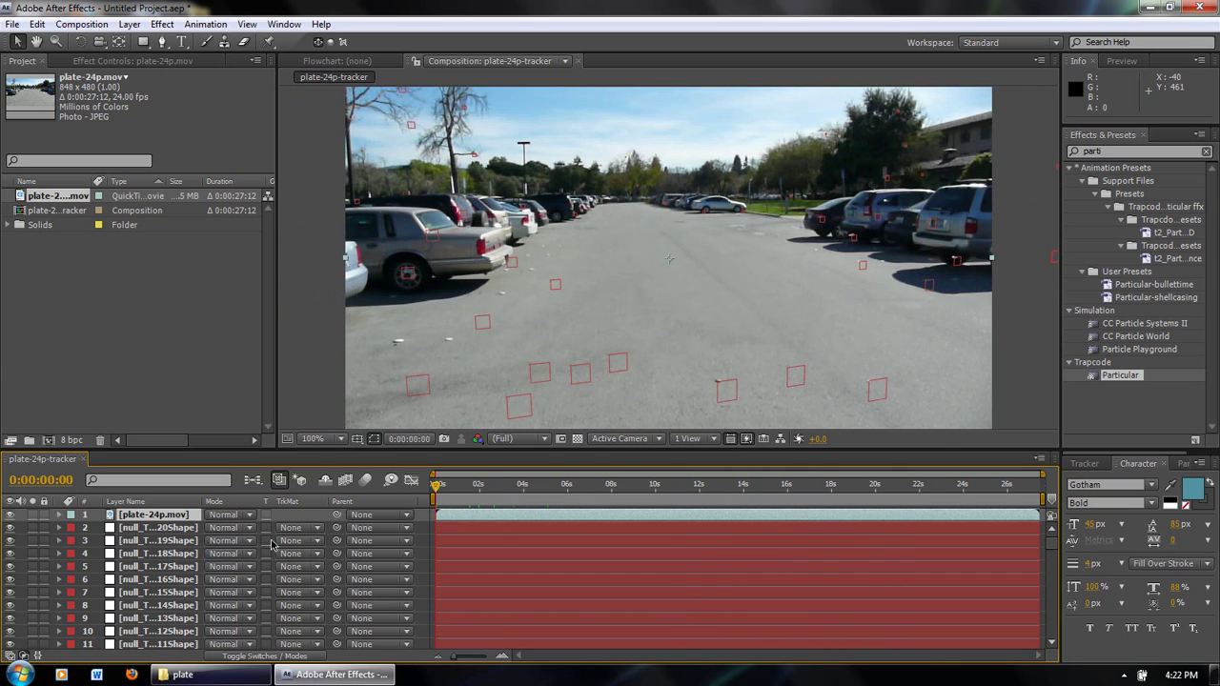
Add the sam_shoot clip from the plate folder above the plate layer, starting at about 5 seconds.
{"action": "left_click", "coordinate": [195, 675]}
{"action": "left_click", "coordinate": [492, 406]}
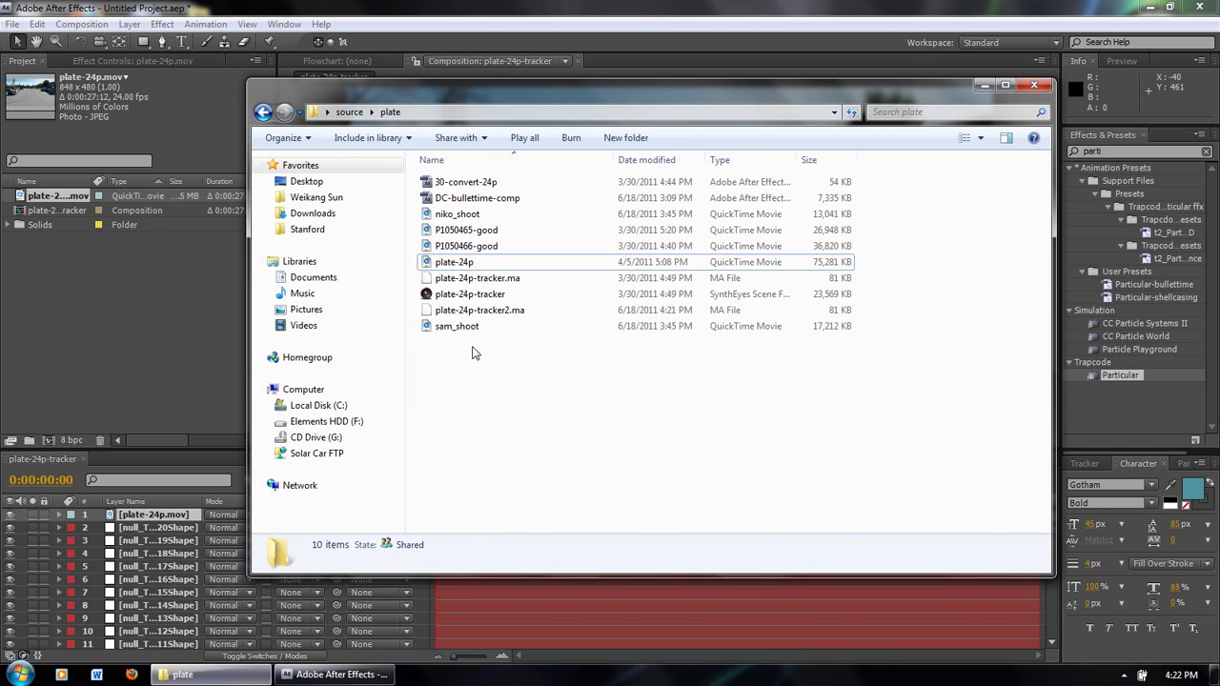
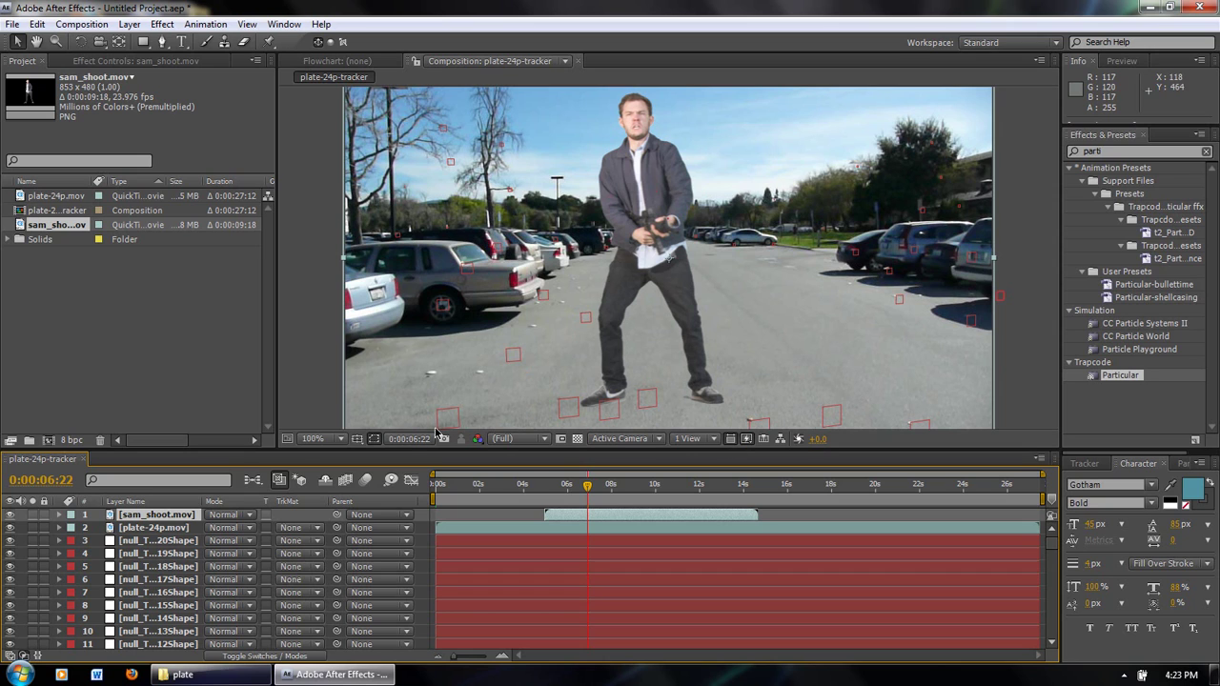
Set the sam_shoot.mov layer's anchor point to 409.5, 422.0 near the actor's feet and make it a 3D layer.
{"action": "key", "text": "a"}
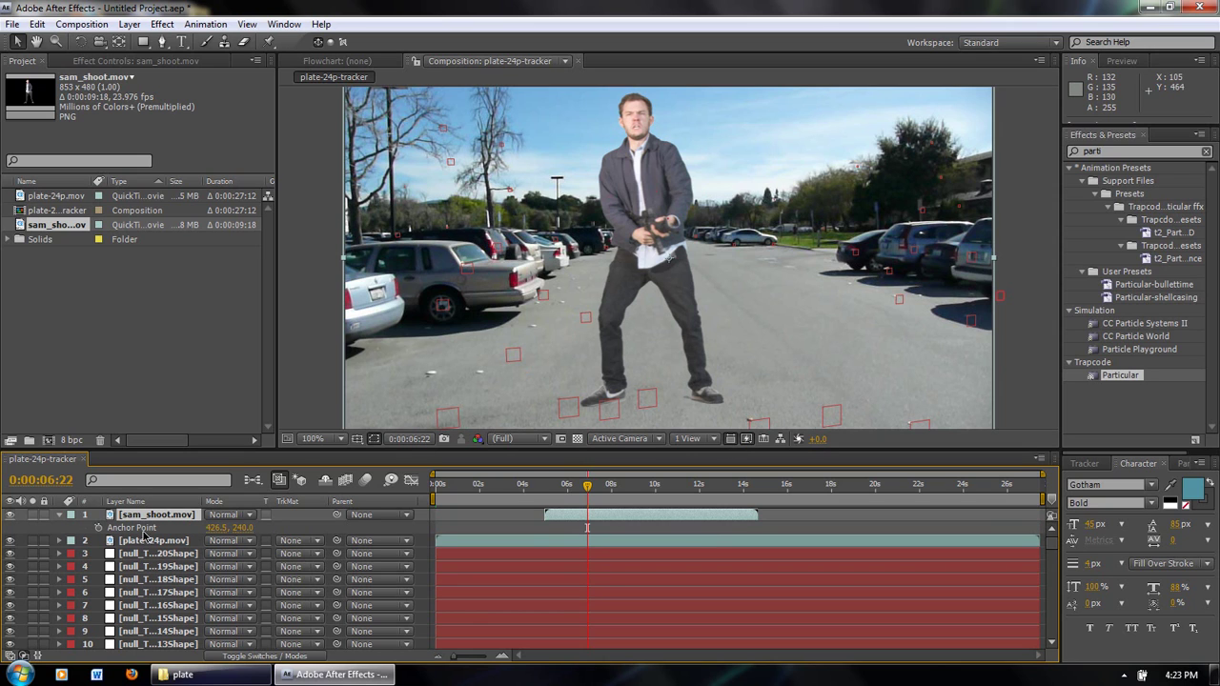
{"action": "left_click_drag", "start_coordinate": [238, 526], "coordinate": [348, 511]}
{"action": "left_click_drag", "start_coordinate": [241, 535], "coordinate": [321, 515]}
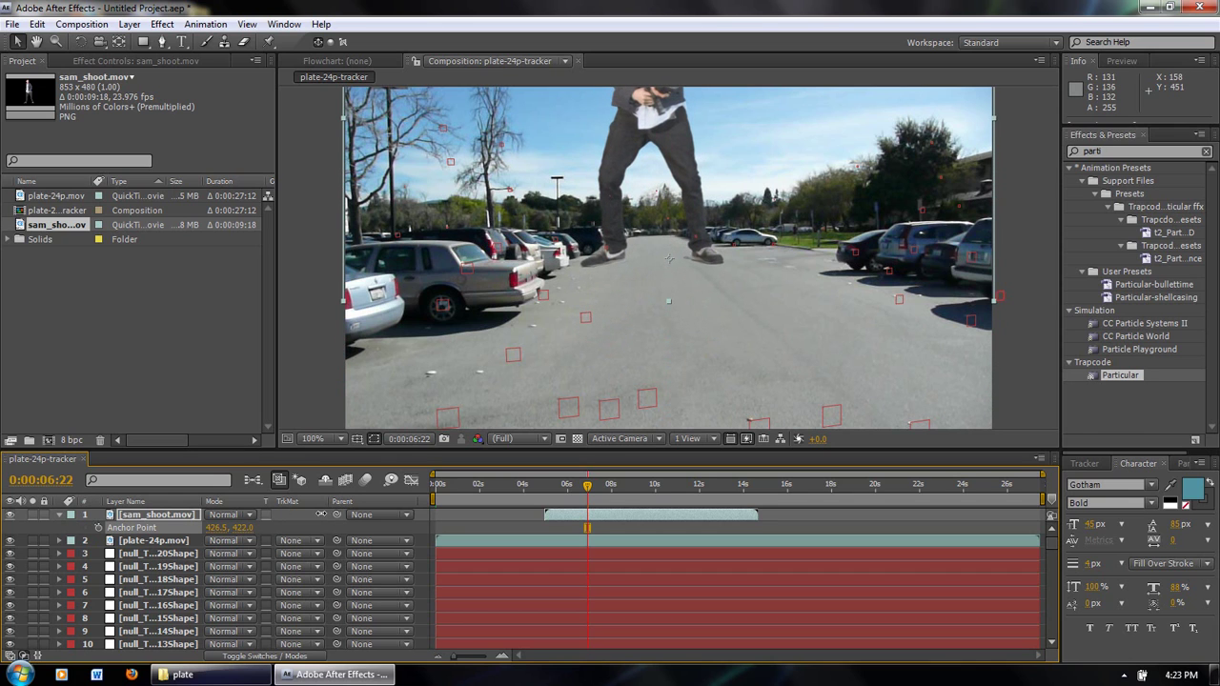
{"action": "left_click_drag", "start_coordinate": [210, 532], "coordinate": [201, 540]}
{"action": "left_click", "coordinate": [147, 515]}
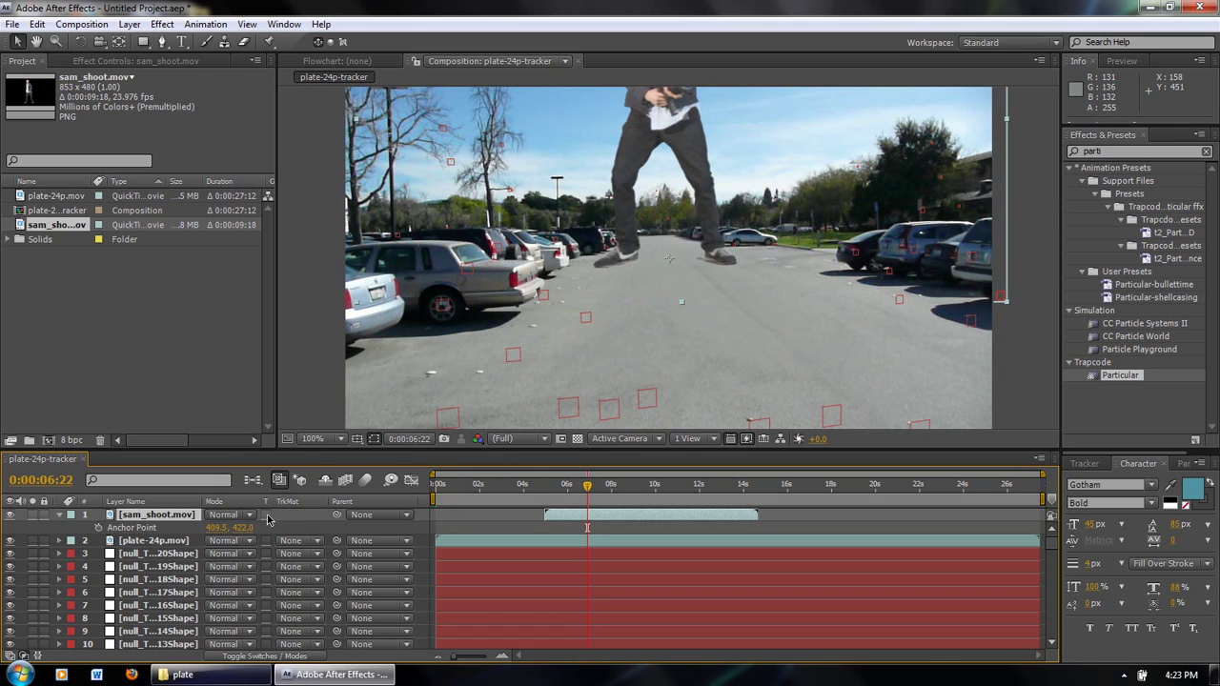
{"action": "left_click", "coordinate": [263, 657]}
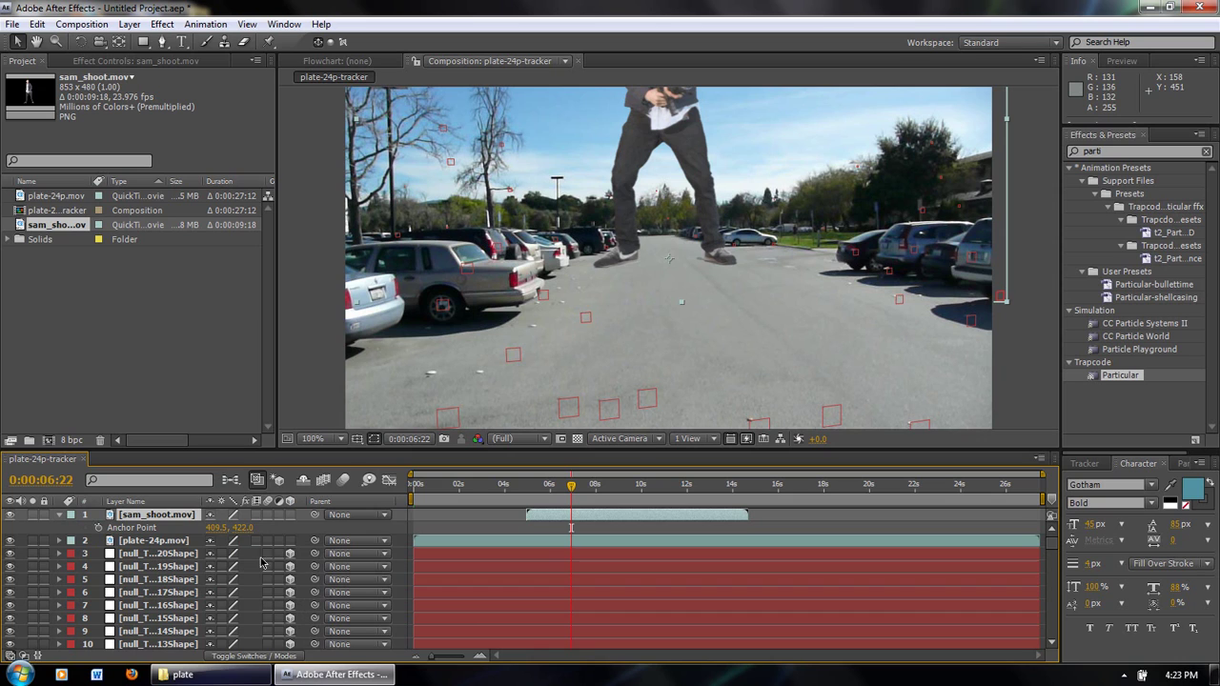
{"action": "left_click", "coordinate": [290, 516]}
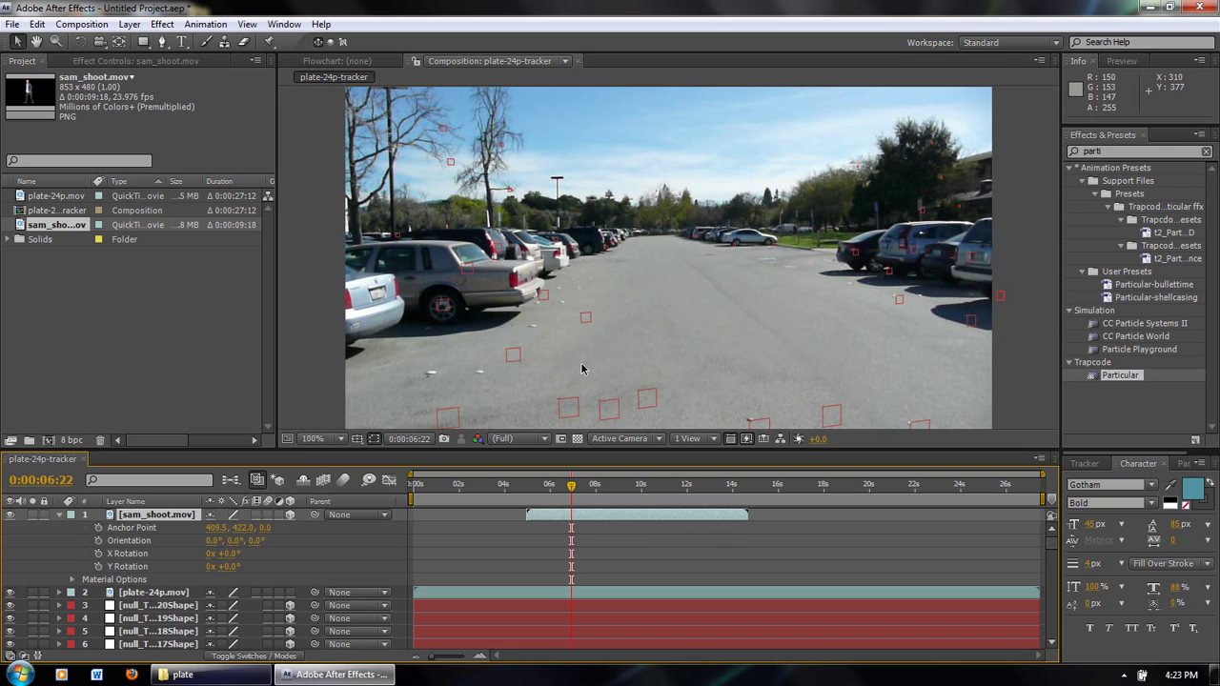
Look through the imported tracker null layers in the timeline and compare them with their markers in the composition.
{"action": "scroll", "coordinate": [218, 609], "scroll_direction": "down", "scroll_amount": 3}
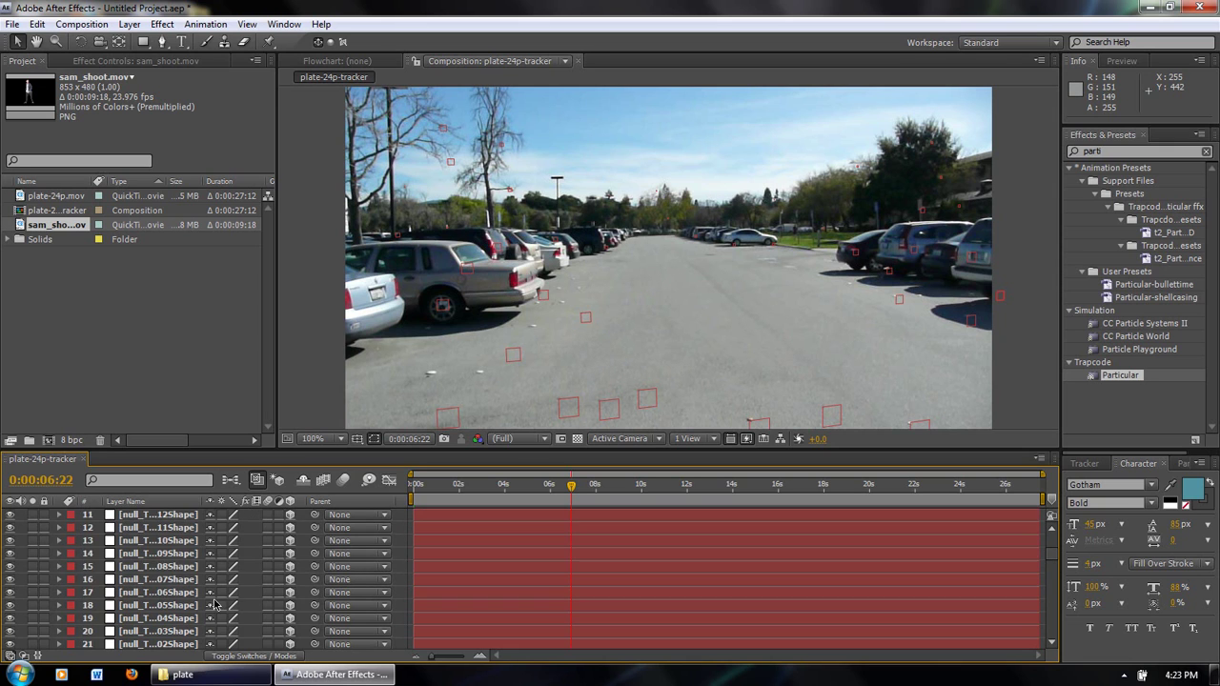
{"action": "key", "text": "grave"}
{"action": "scroll", "coordinate": [179, 209], "scroll_direction": "up", "scroll_amount": 3}
{"action": "left_click", "coordinate": [179, 208]}
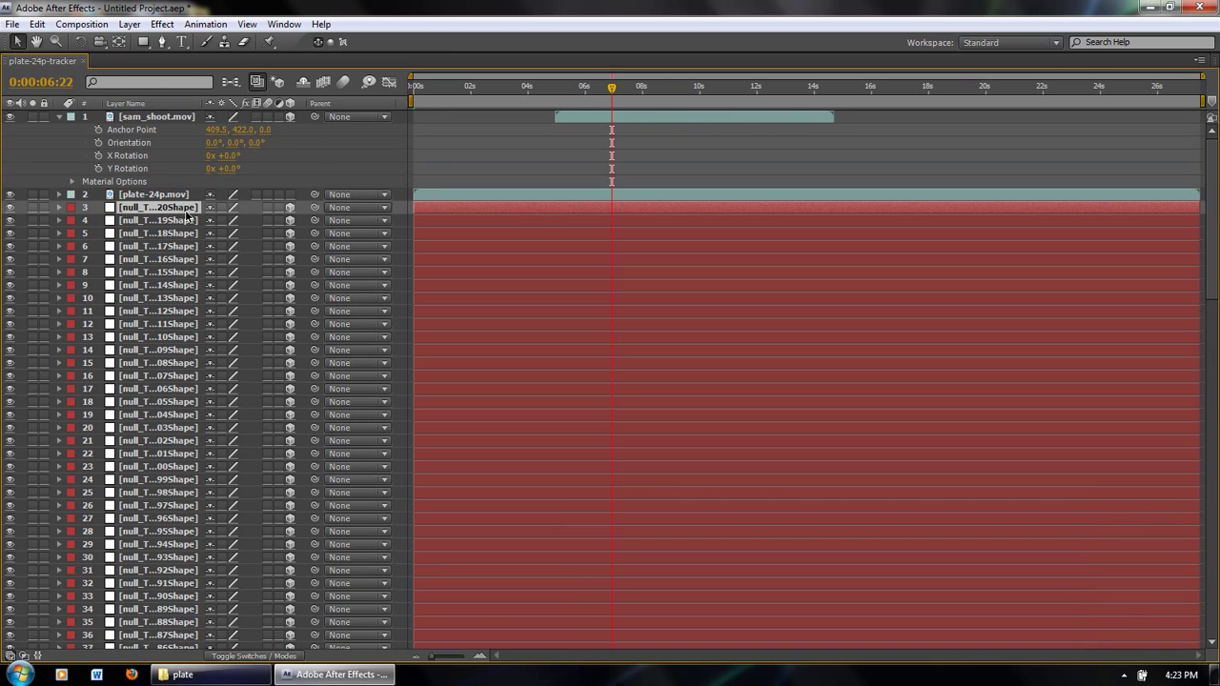
{"action": "left_click_drag", "start_coordinate": [1210, 243], "coordinate": [1208, 610]}
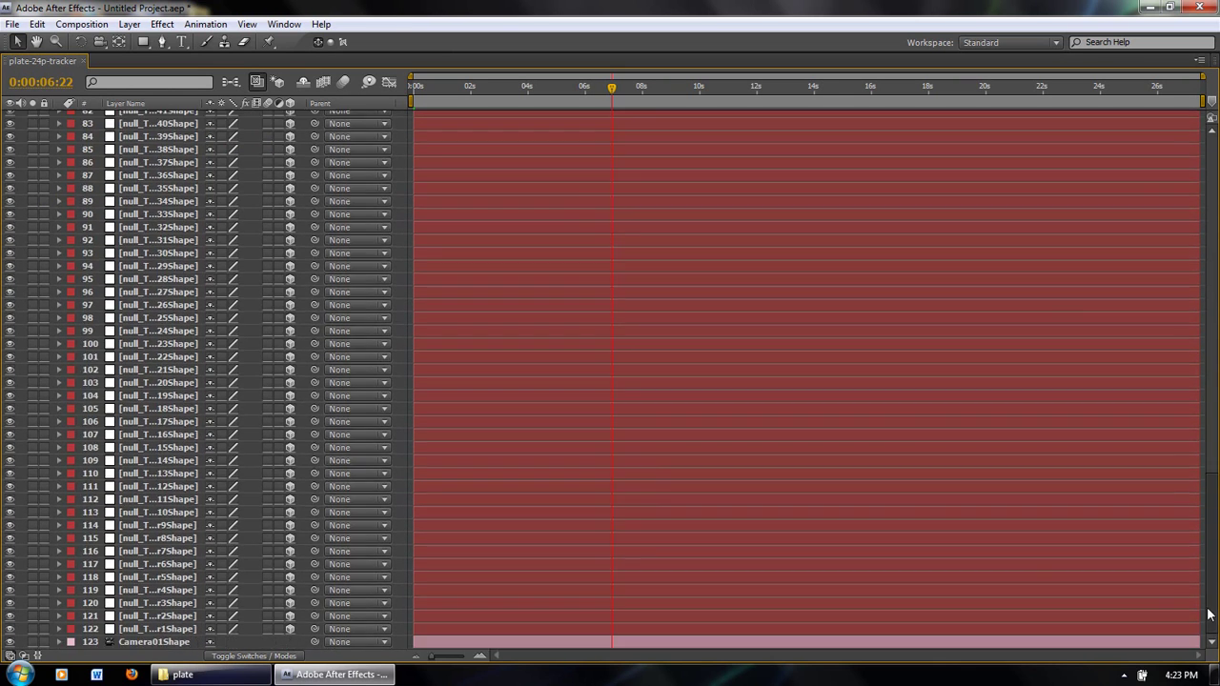
{"action": "key", "text": "grave"}
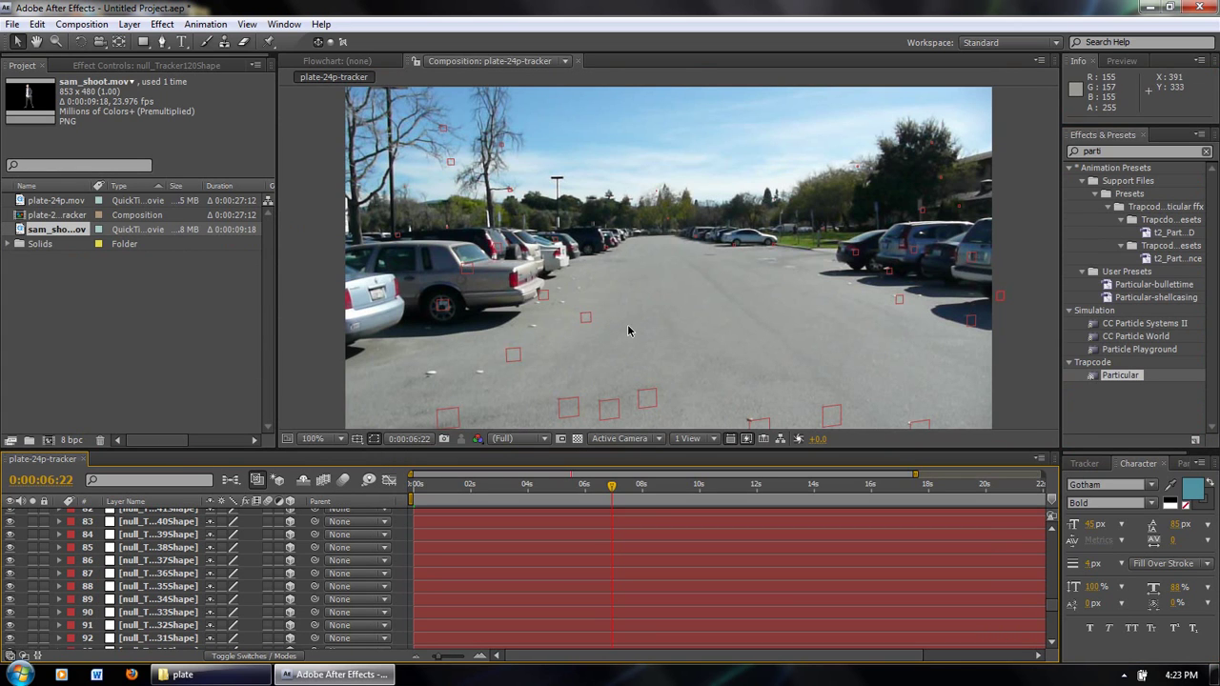
{"action": "key", "text": "grave"}
{"action": "key", "text": "grave"}
{"action": "left_click", "coordinate": [189, 547]}
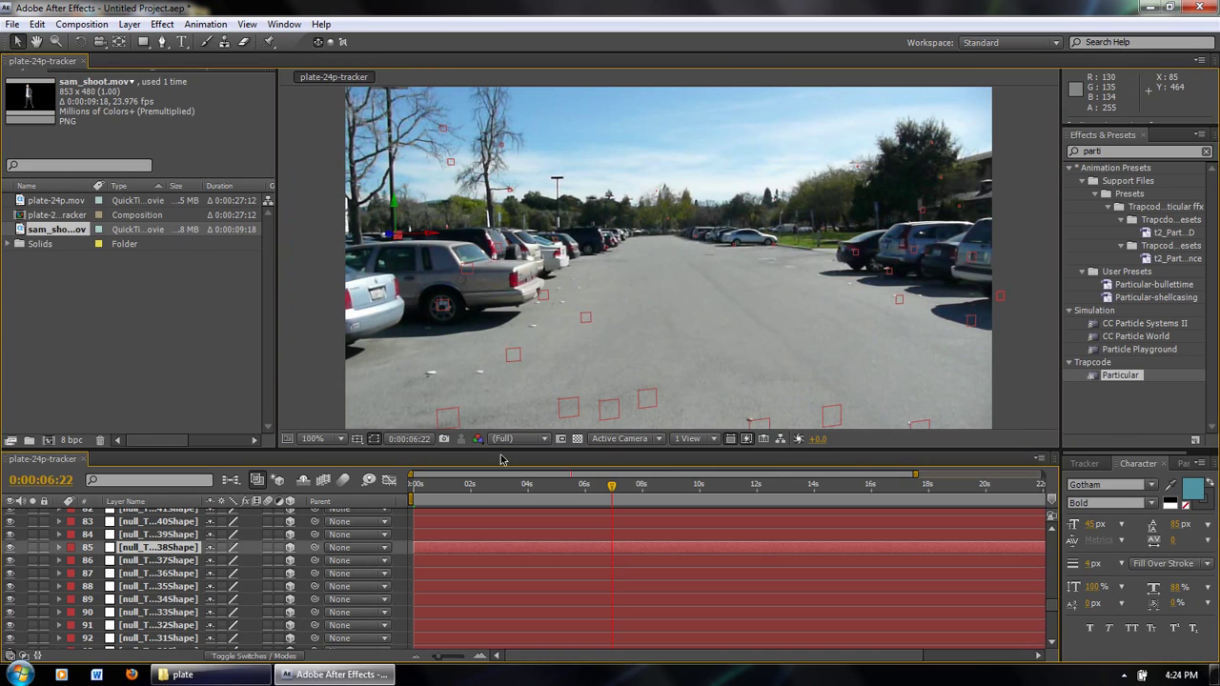
Select the null layer of Tracker1, located on the pavement, and reveal its Position property.
{"action": "key", "text": "grave"}
{"action": "key", "text": "grave"}
{"action": "left_click_drag", "start_coordinate": [1052, 608], "coordinate": [1052, 638]}
{"action": "left_click", "coordinate": [181, 630]}
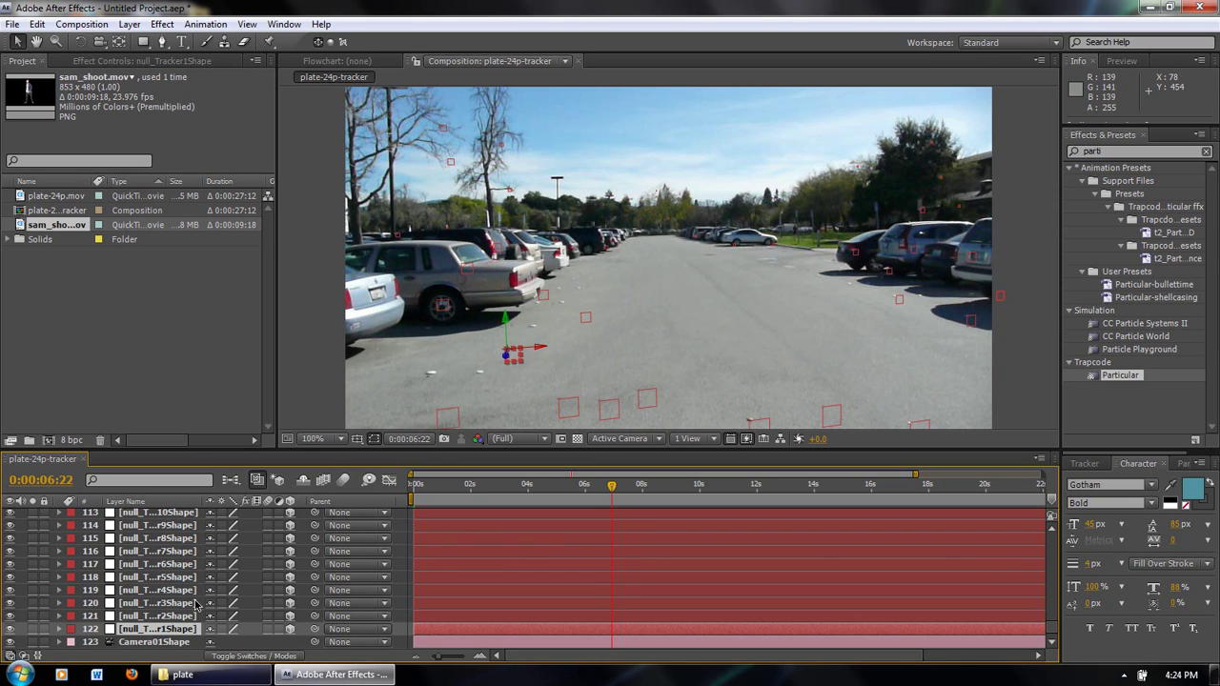
{"action": "key", "text": "p"}
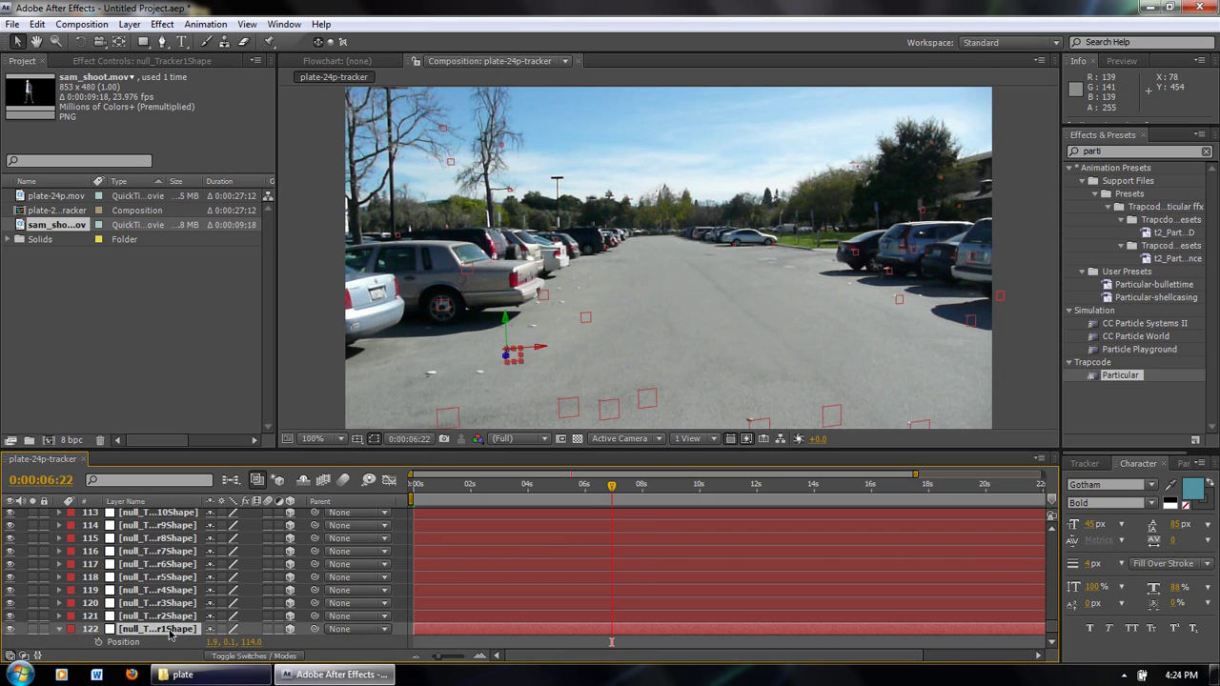
{"action": "scroll", "coordinate": [170, 636], "scroll_direction": "down", "scroll_amount": 1}
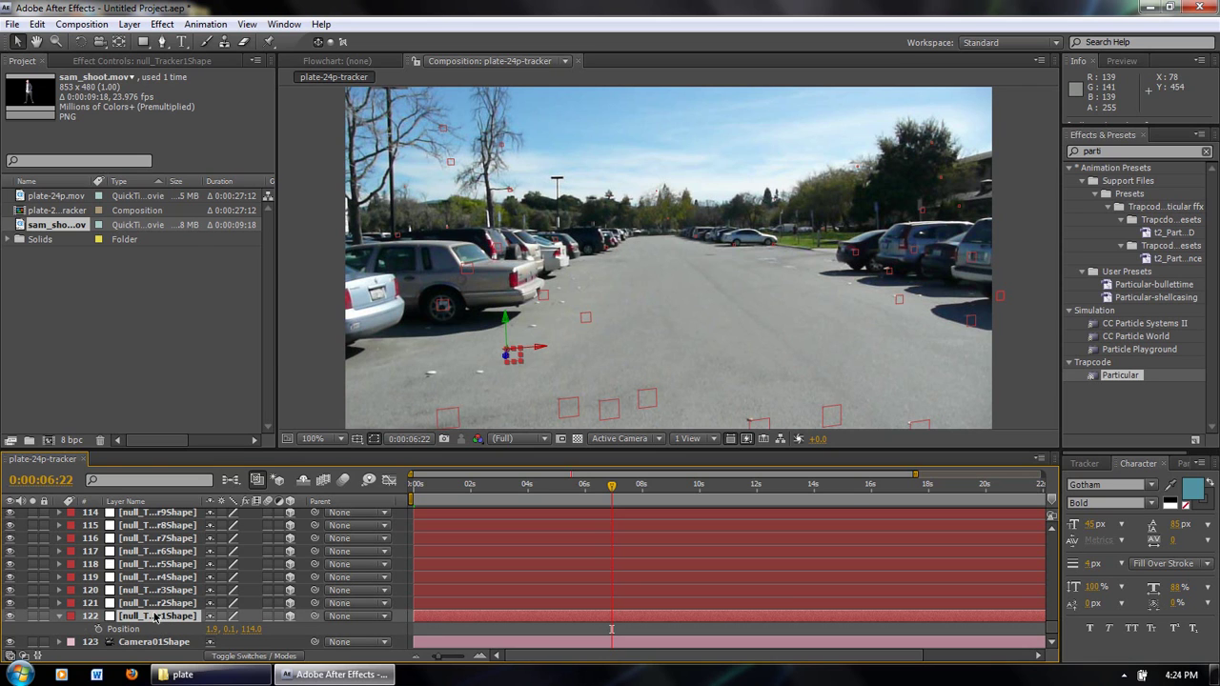
Hide all tracker nulls except Tracker1 from both the composition and the timeline by making them invisible and shy.
{"action": "key", "text": "grave"}
{"action": "left_click", "coordinate": [168, 603]}
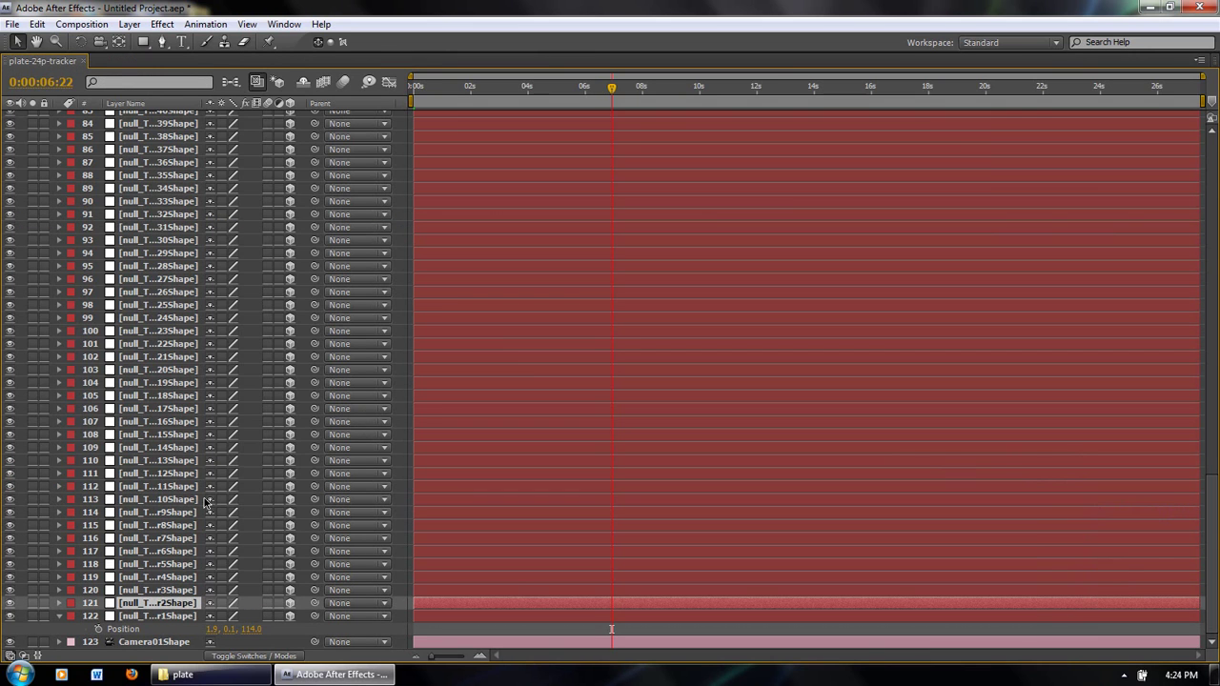
{"action": "scroll", "coordinate": [1215, 386], "scroll_direction": "up", "scroll_amount": 20}
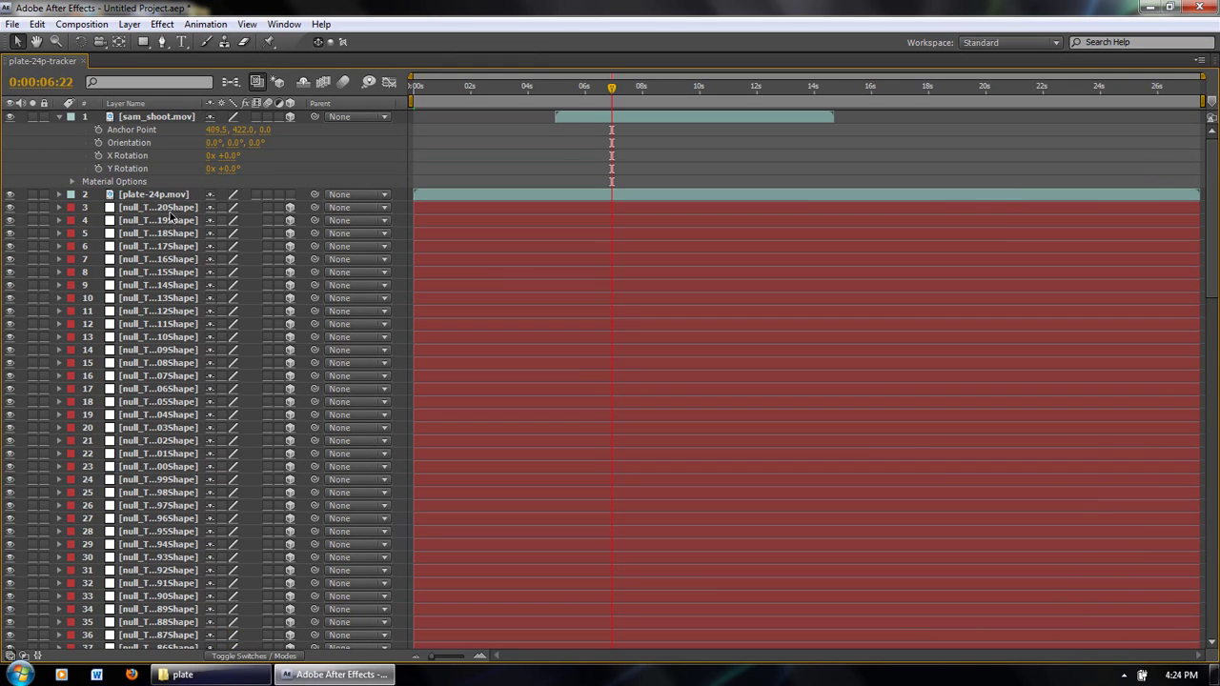
{"action": "left_click", "coordinate": [163, 209], "text": "shift"}
{"action": "left_click", "coordinate": [210, 208]}
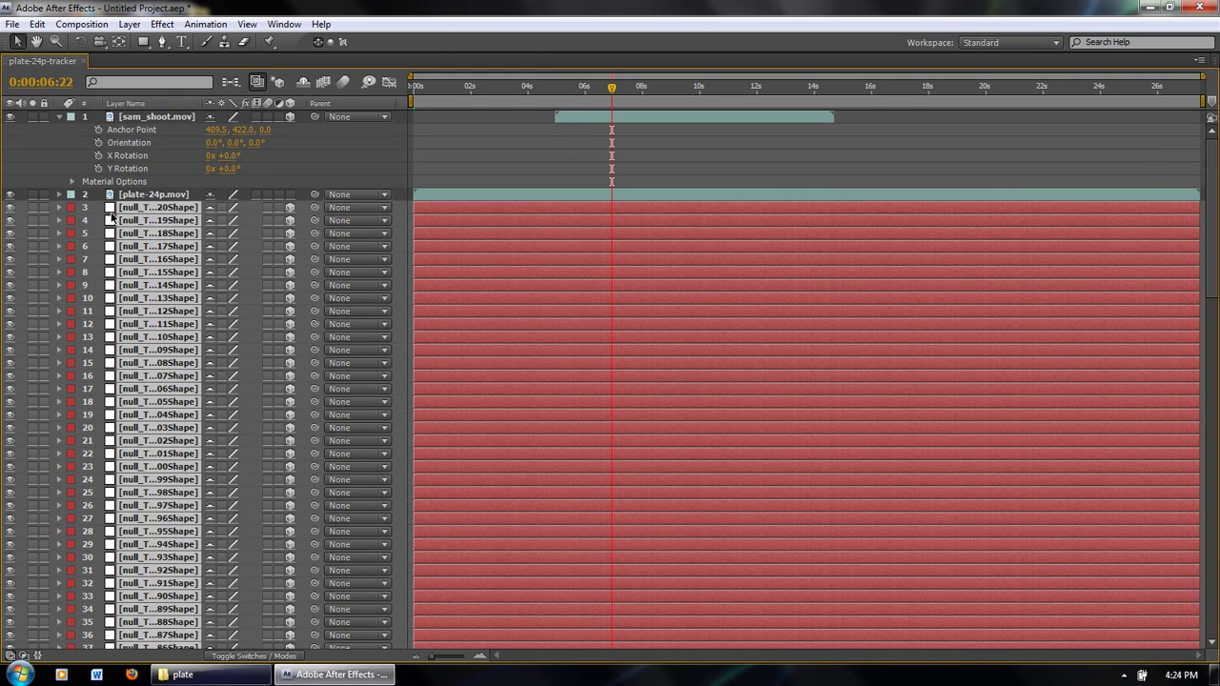
{"action": "left_click", "coordinate": [10, 209]}
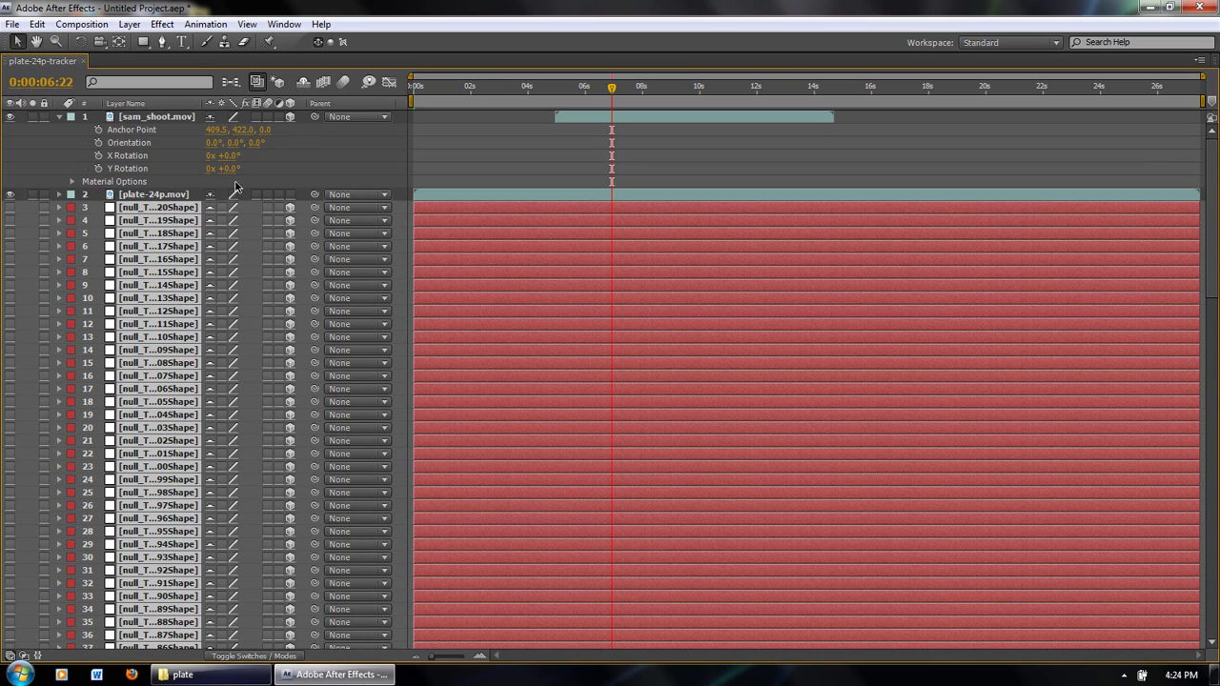
{"action": "left_click", "coordinate": [303, 83]}
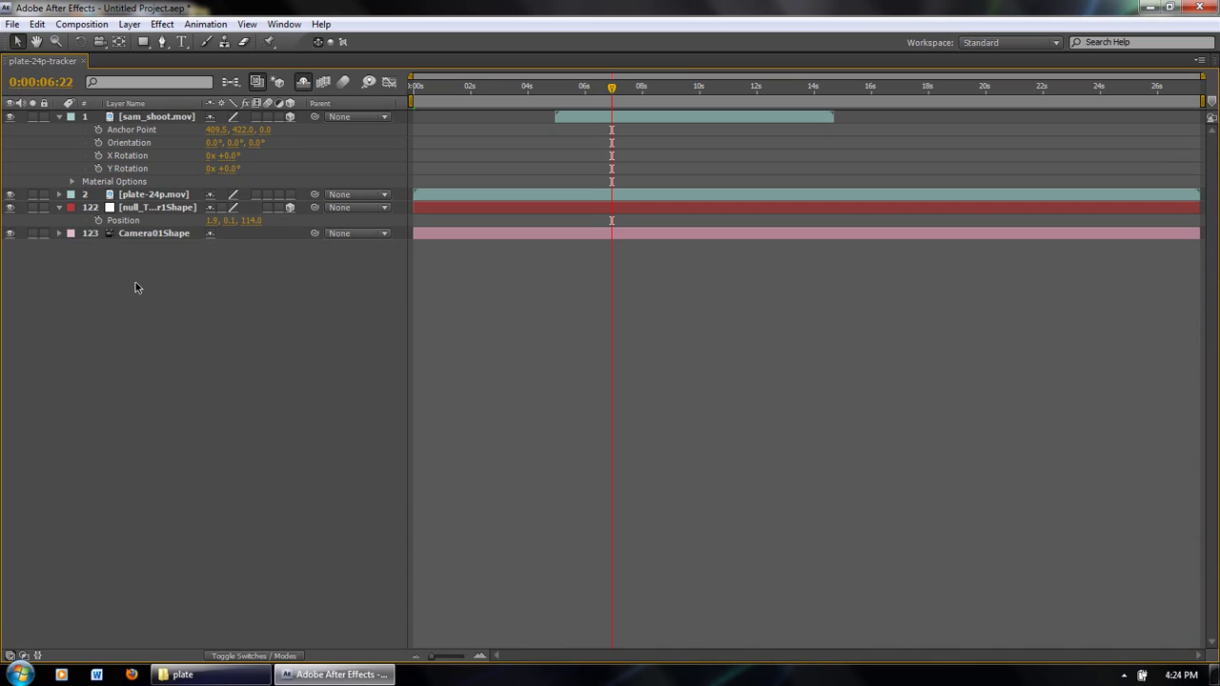
{"action": "key", "text": "grave"}
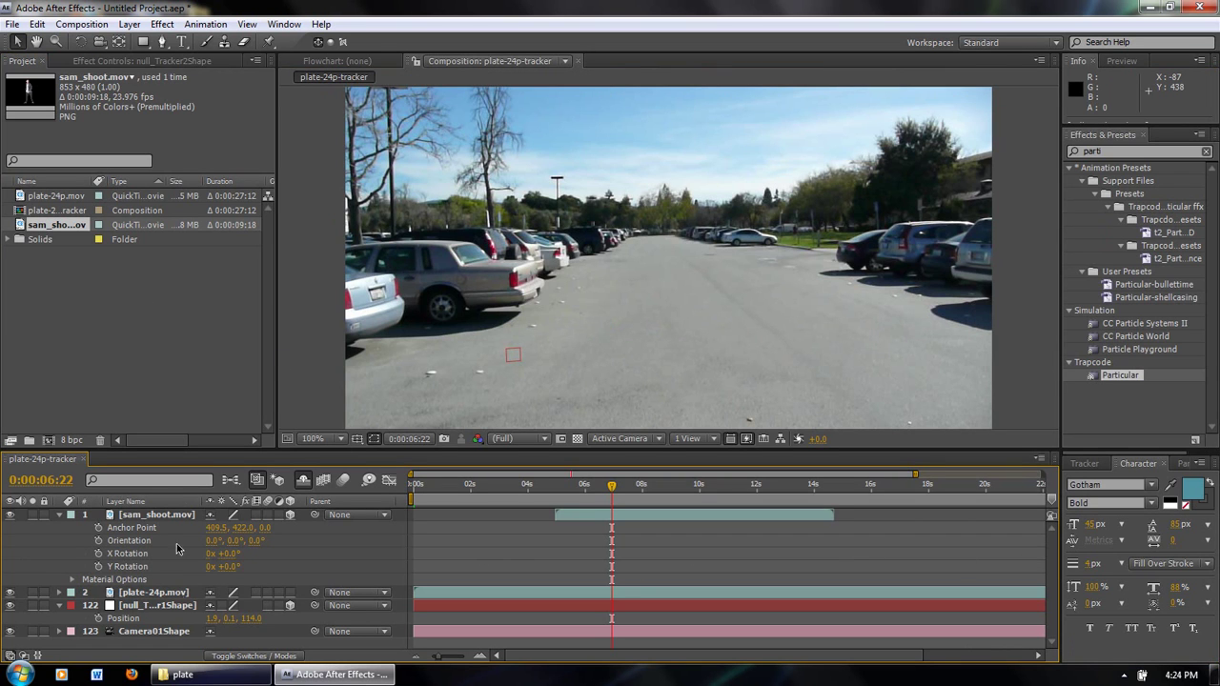
Set the sam_shoot.mov layer's position to 1.9, 0.1, 114.0, matching the Tracker1 null on the pavement.
{"action": "left_click", "coordinate": [165, 515]}
{"action": "key", "text": "p"}
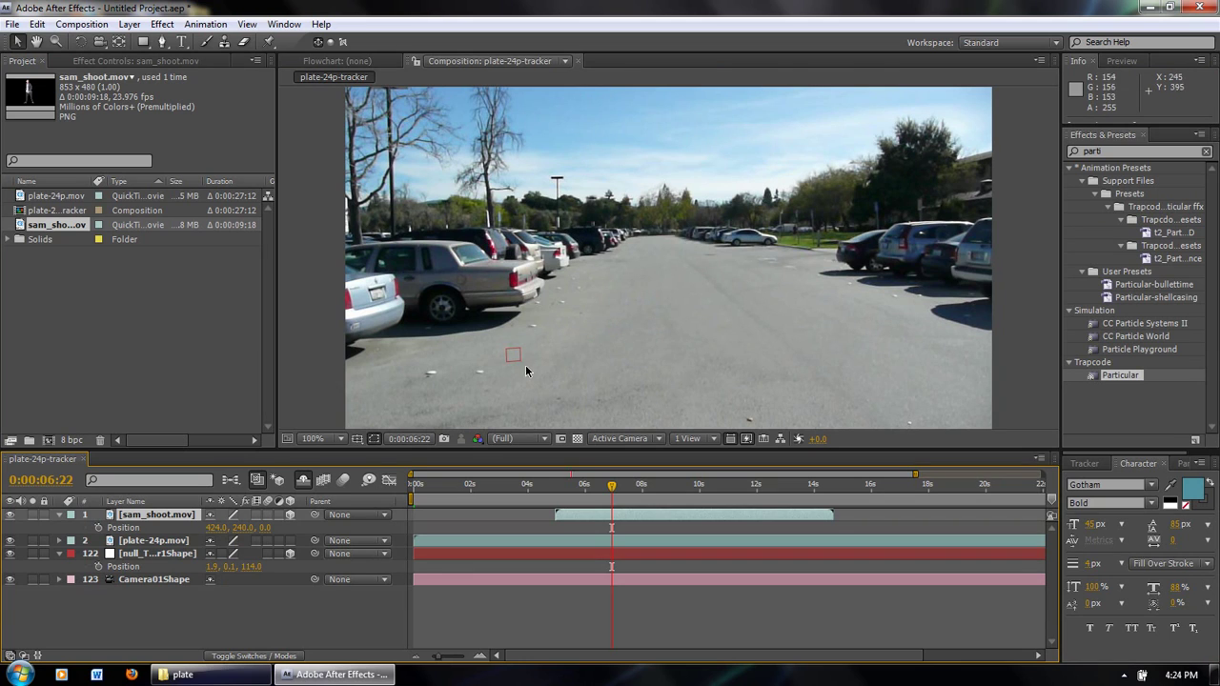
{"action": "key", "text": "ctrl+Down"}
{"action": "left_click", "coordinate": [217, 527]}
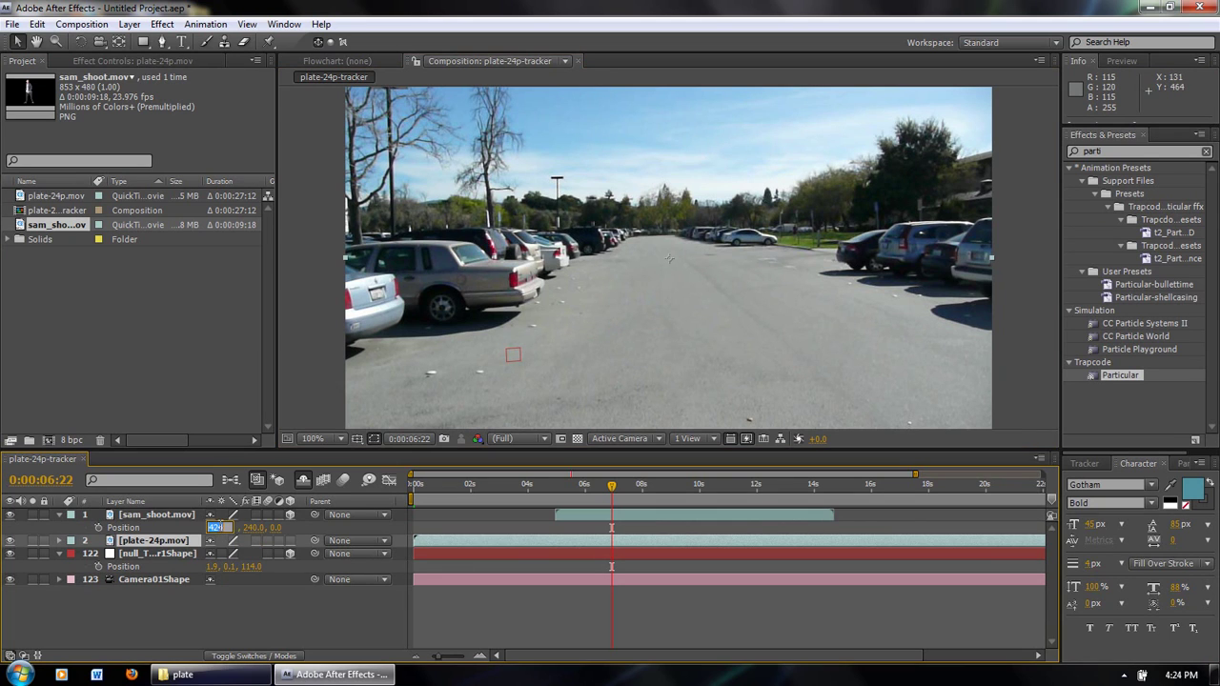
{"action": "type", "text": "1.9"}
{"action": "key", "text": "Tab"}
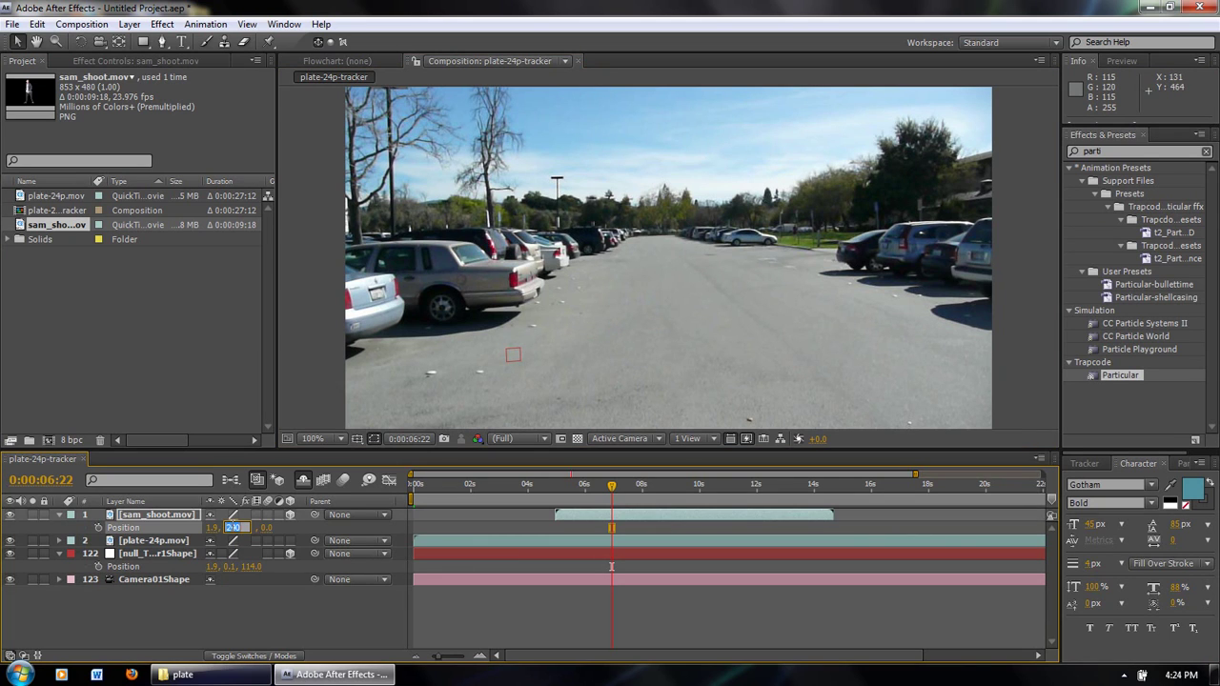
{"action": "key", "text": "Tab"}
{"action": "key", "text": "Return"}
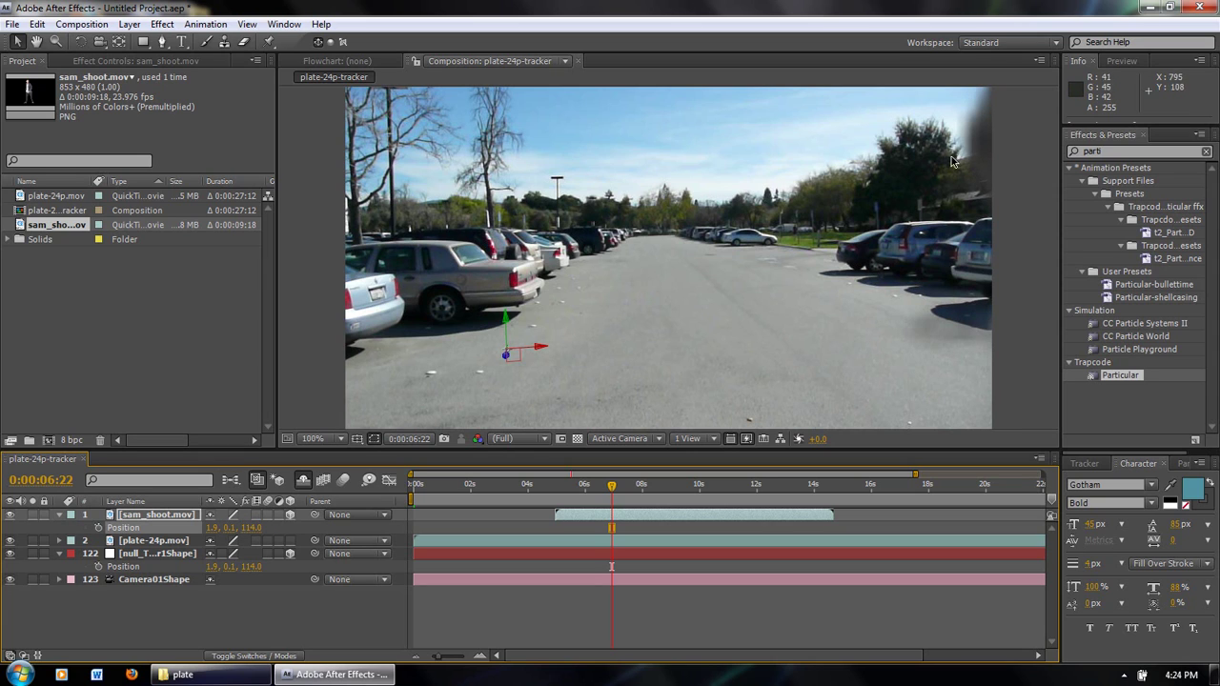
Scale the sam_shoot.mov layer to 3% so the actor fits the tracked scene.
{"action": "key", "text": "s"}
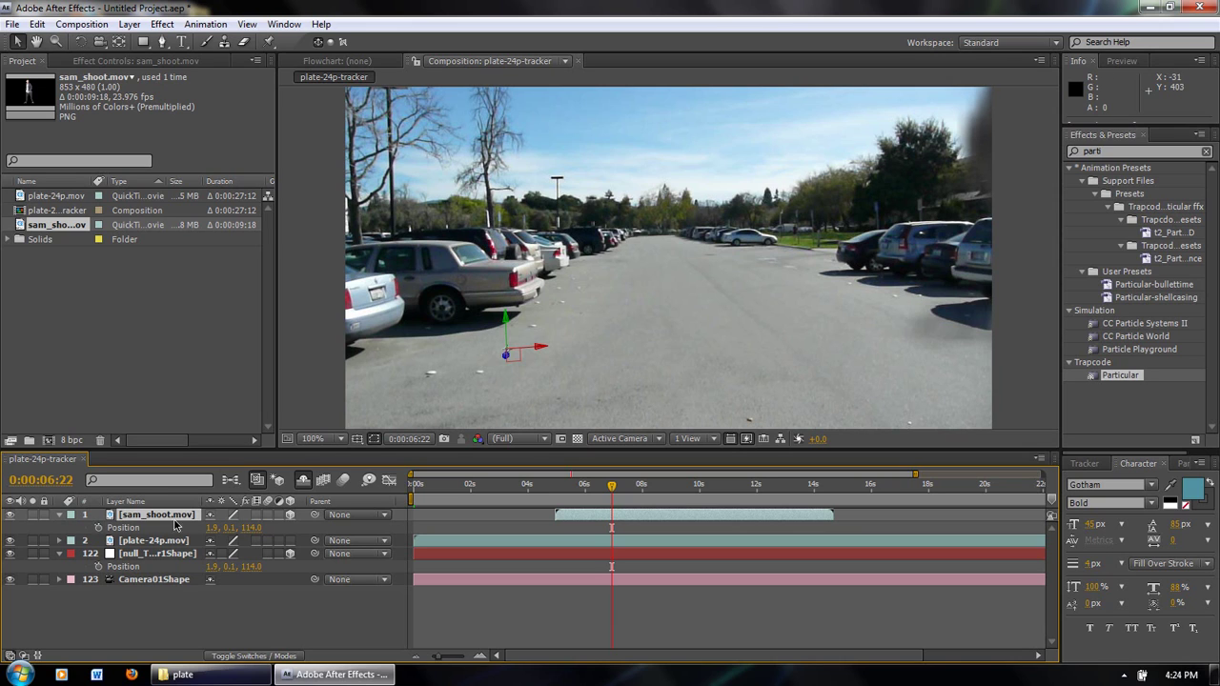
{"action": "left_click", "coordinate": [229, 527]}
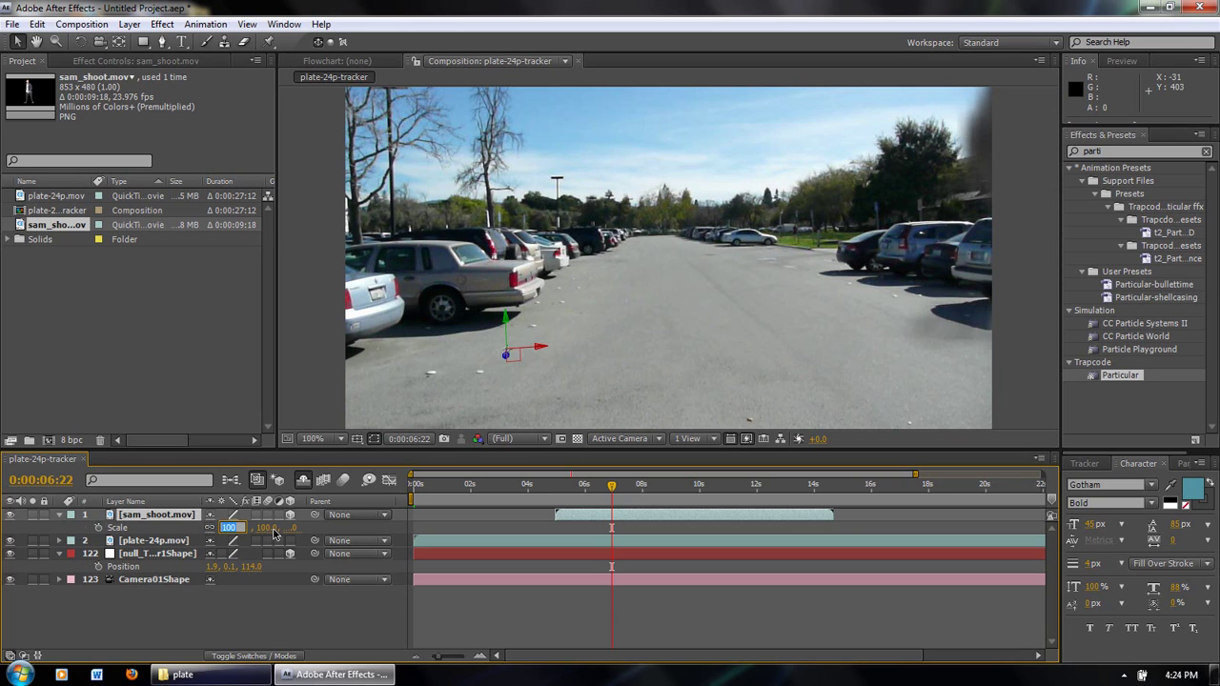
{"action": "type", "text": "3"}
{"action": "key", "text": "Return"}
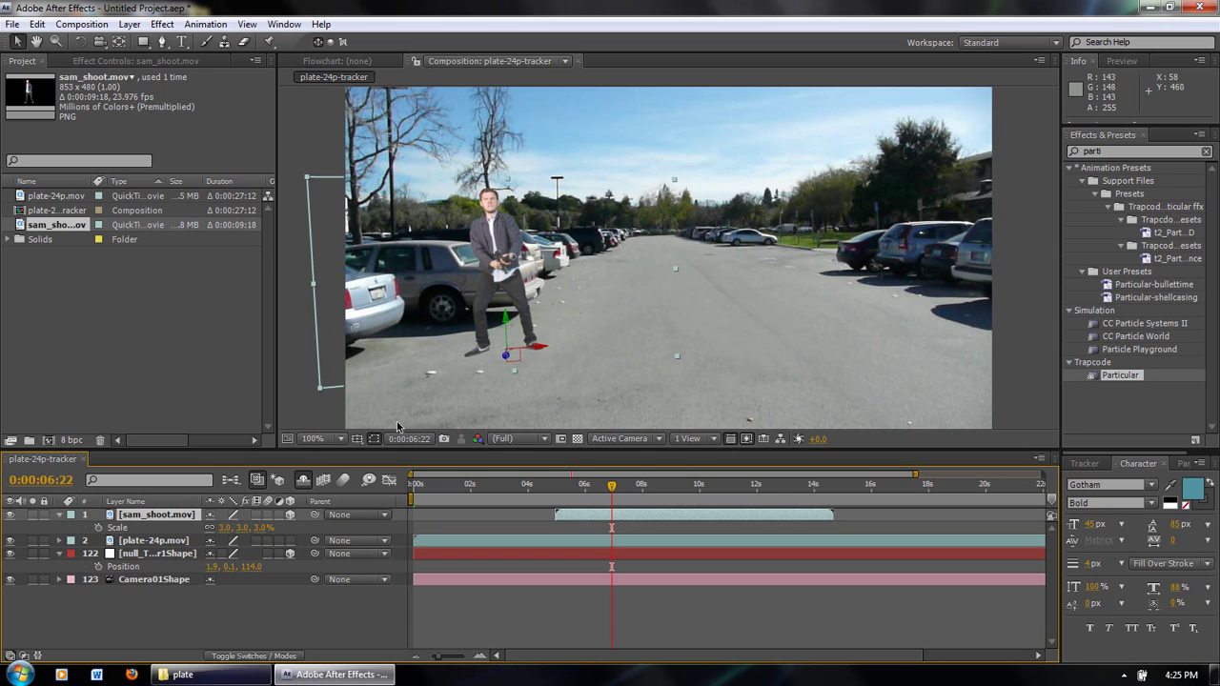
Move the actor along the X and Z axes to the middle of the road and check the placement back to 0:00:05:08.
{"action": "left_click_drag", "start_coordinate": [539, 352], "coordinate": [562, 358]}
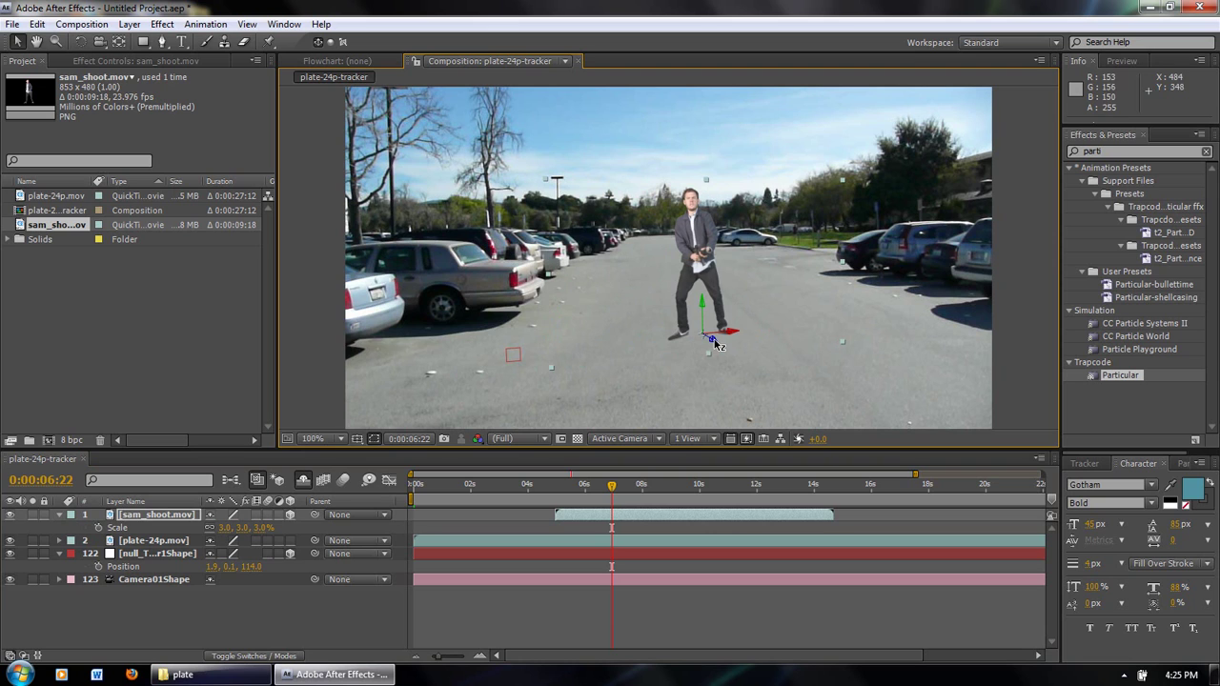
{"action": "mouse_move", "coordinate": [716, 345]}
{"action": "left_mouse_down"}
{"action": "mouse_move", "coordinate": [708, 357]}
{"action": "mouse_move", "coordinate": [727, 314]}
{"action": "mouse_move", "coordinate": [714, 321]}
{"action": "mouse_move", "coordinate": [778, 318]}
{"action": "mouse_move", "coordinate": [662, 324]}
{"action": "mouse_move", "coordinate": [805, 318]}
{"action": "mouse_move", "coordinate": [669, 337]}
{"action": "mouse_move", "coordinate": [725, 332]}
{"action": "left_mouse_up"}
{"action": "key", "text": "w"}
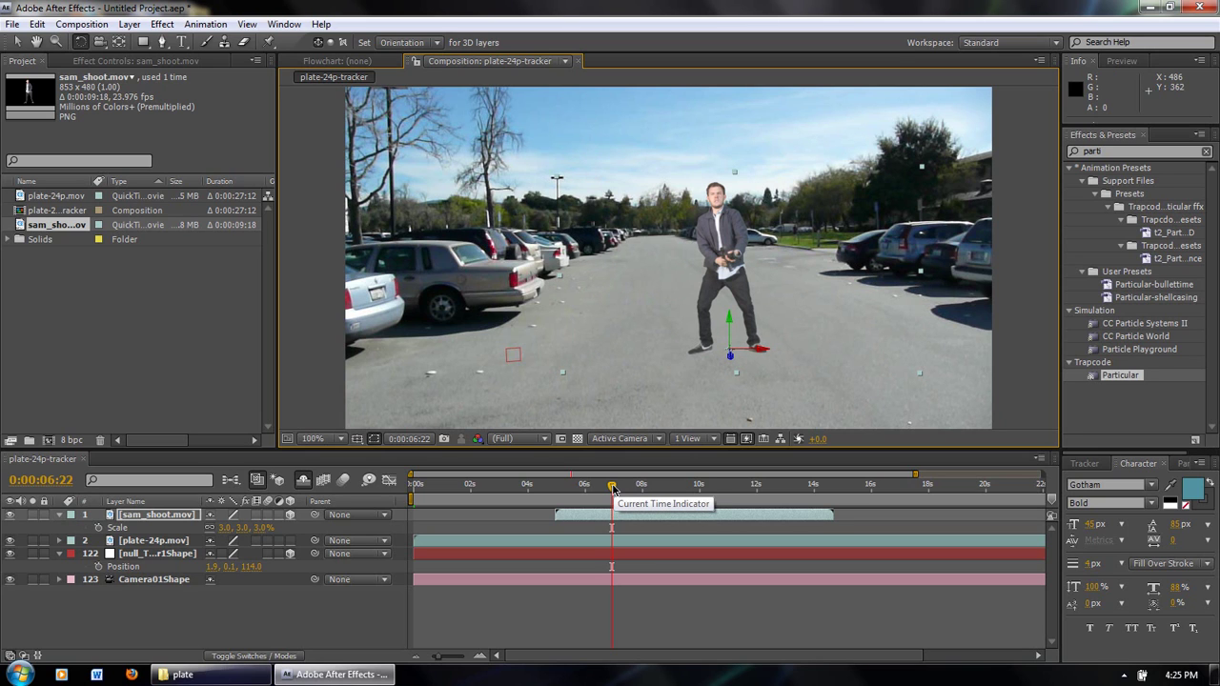
{"action": "key", "text": "space"}
{"action": "left_click_drag", "start_coordinate": [602, 491], "coordinate": [566, 488]}
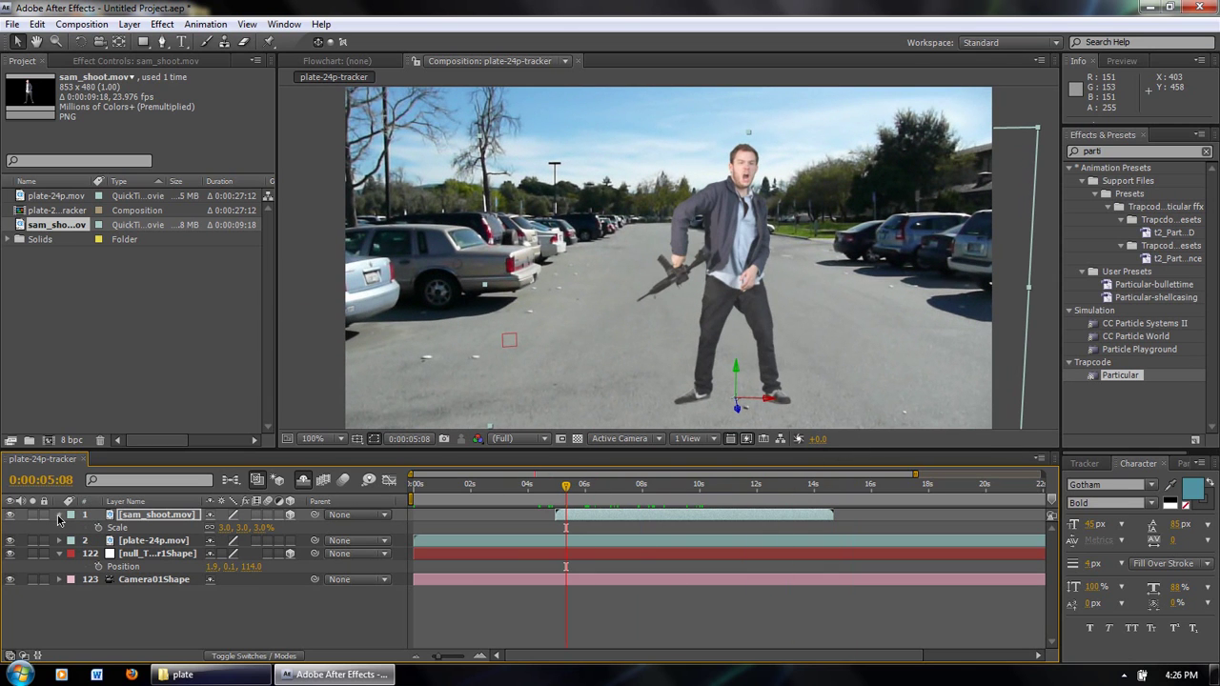
Collapse the open layer properties and create a comp-sized blue-violet solid named "bullet time effect".
{"action": "left_click", "coordinate": [58, 515]}
{"action": "left_click", "coordinate": [59, 541]}
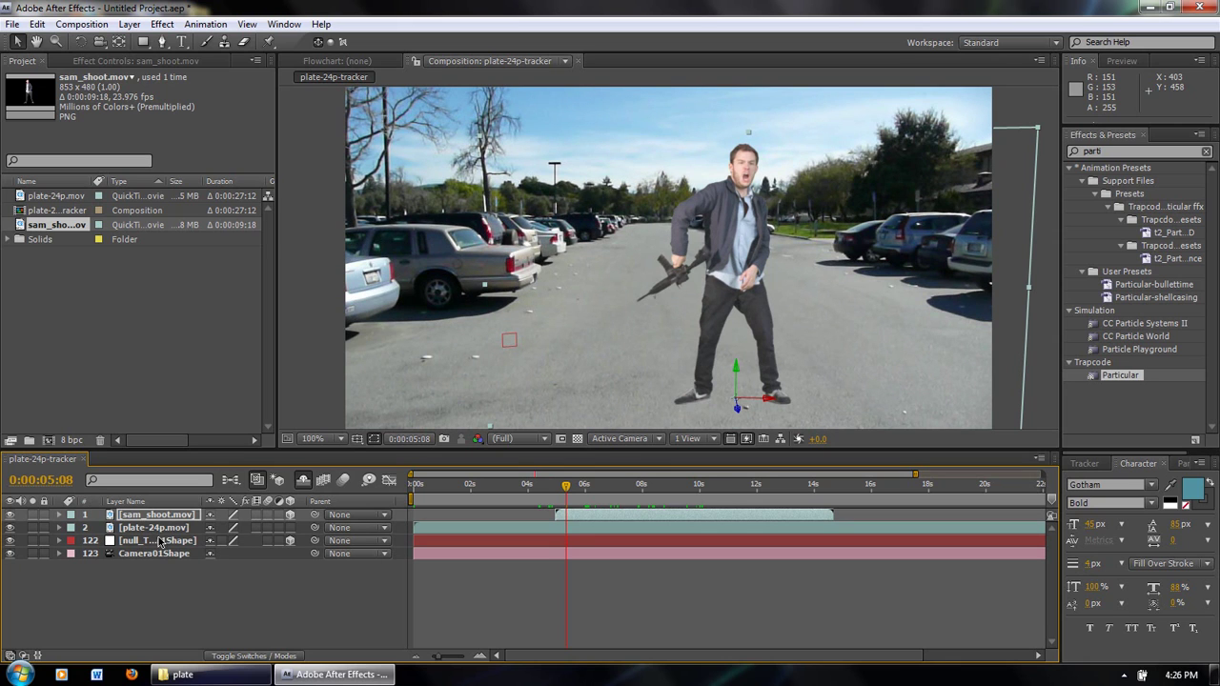
{"action": "left_click", "coordinate": [129, 24]}
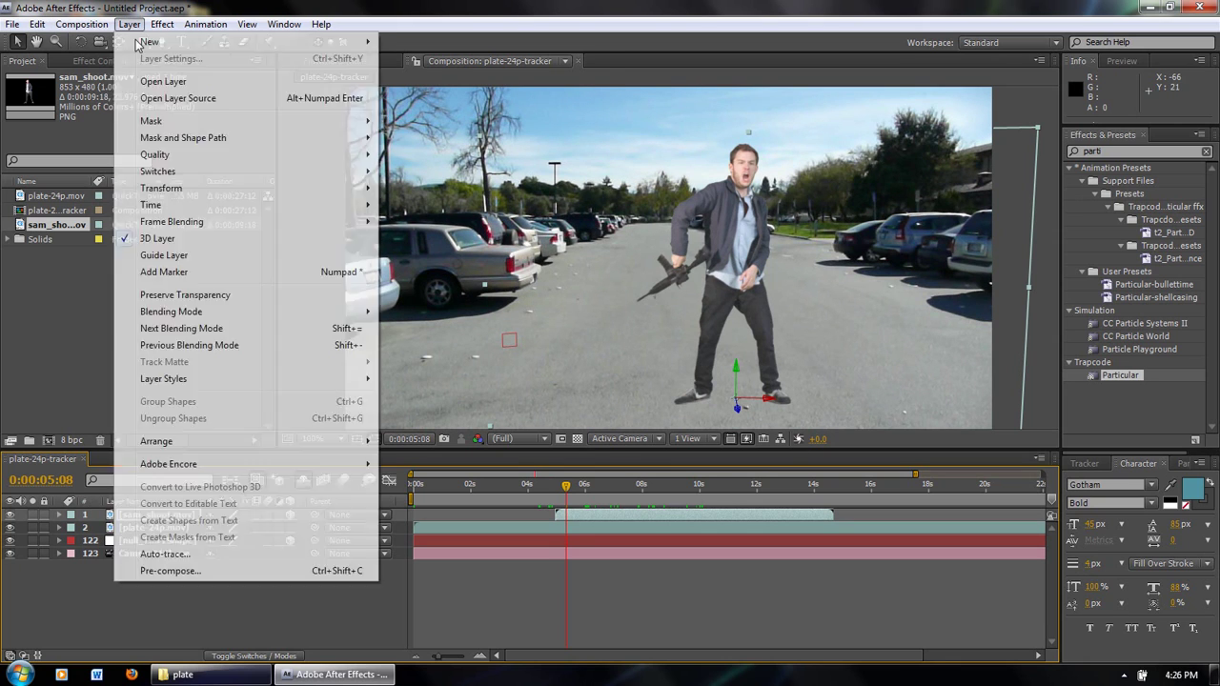
{"action": "mouse_move", "coordinate": [148, 42]}
{"action": "left_click", "coordinate": [418, 58]}
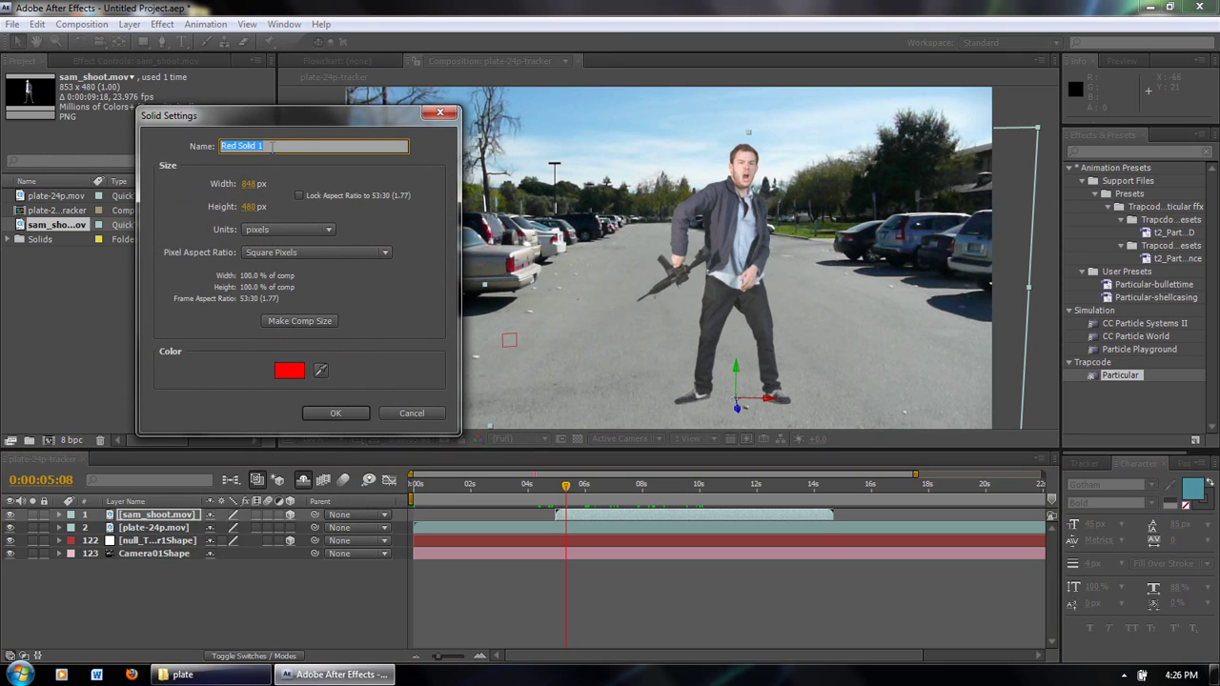
{"action": "type", "text": "bullet time effect"}
{"action": "left_click", "coordinate": [288, 371]}
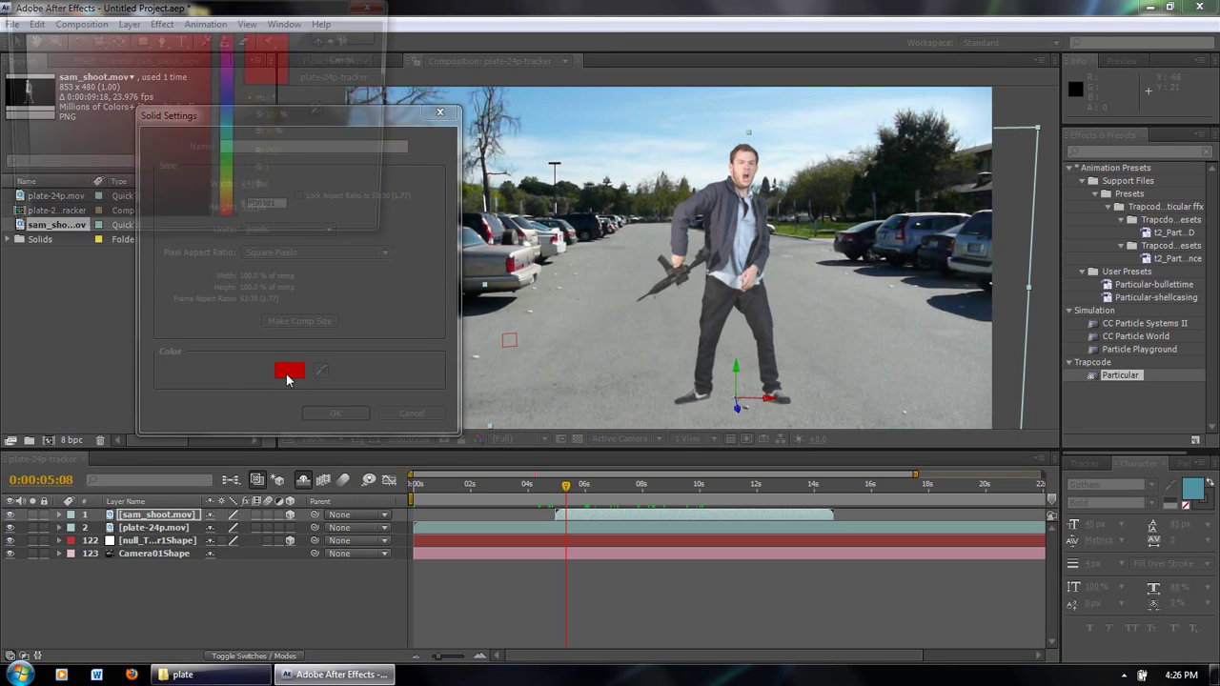
{"action": "left_click", "coordinate": [228, 88]}
{"action": "left_click", "coordinate": [378, 36]}
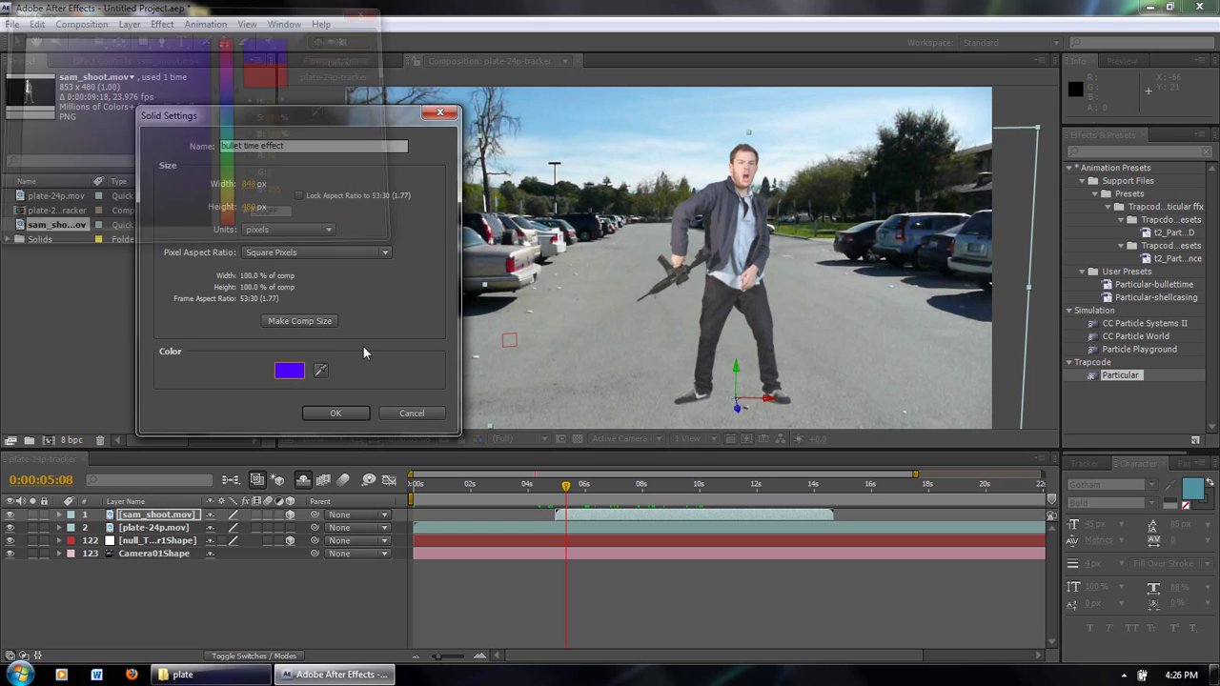
{"action": "left_click", "coordinate": [321, 409]}
Find the Trapcode Particular effect and apply it to the bullet time effect solid.
{"action": "left_click", "coordinate": [1103, 151]}
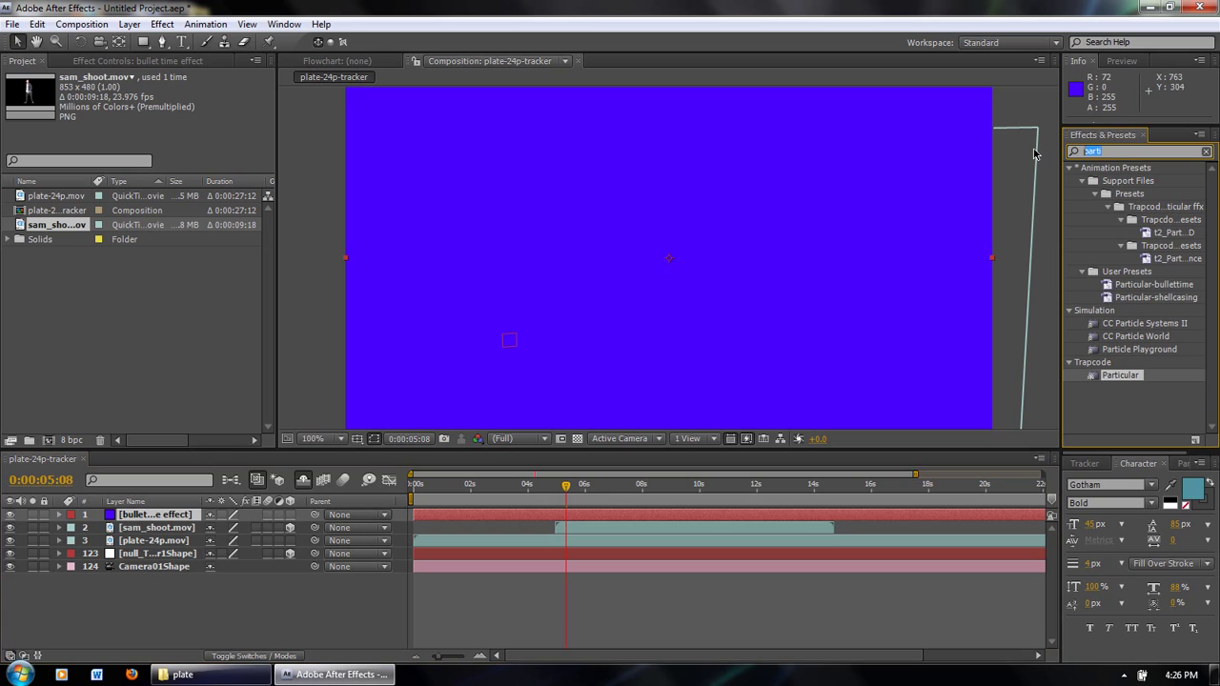
{"action": "key", "text": "BackSpace"}
{"action": "key", "text": "BackSpace"}
{"action": "type", "text": "tc"}
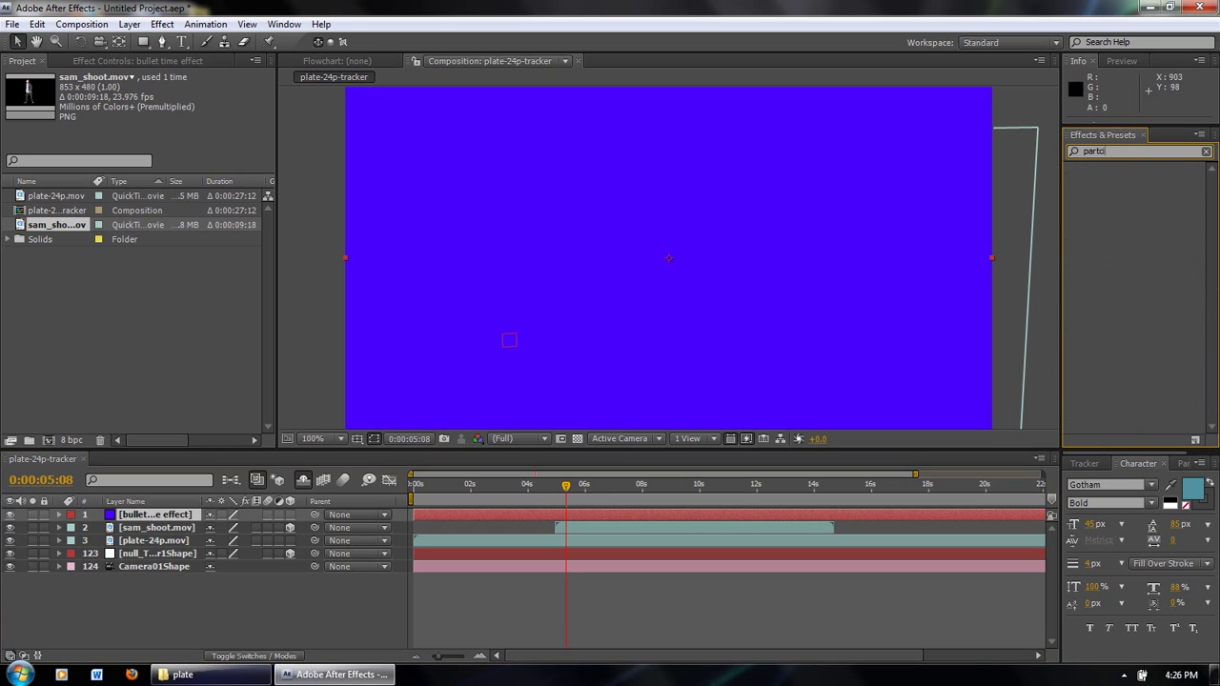
{"action": "key", "text": "BackSpace"}
{"action": "type", "text": "icular"}
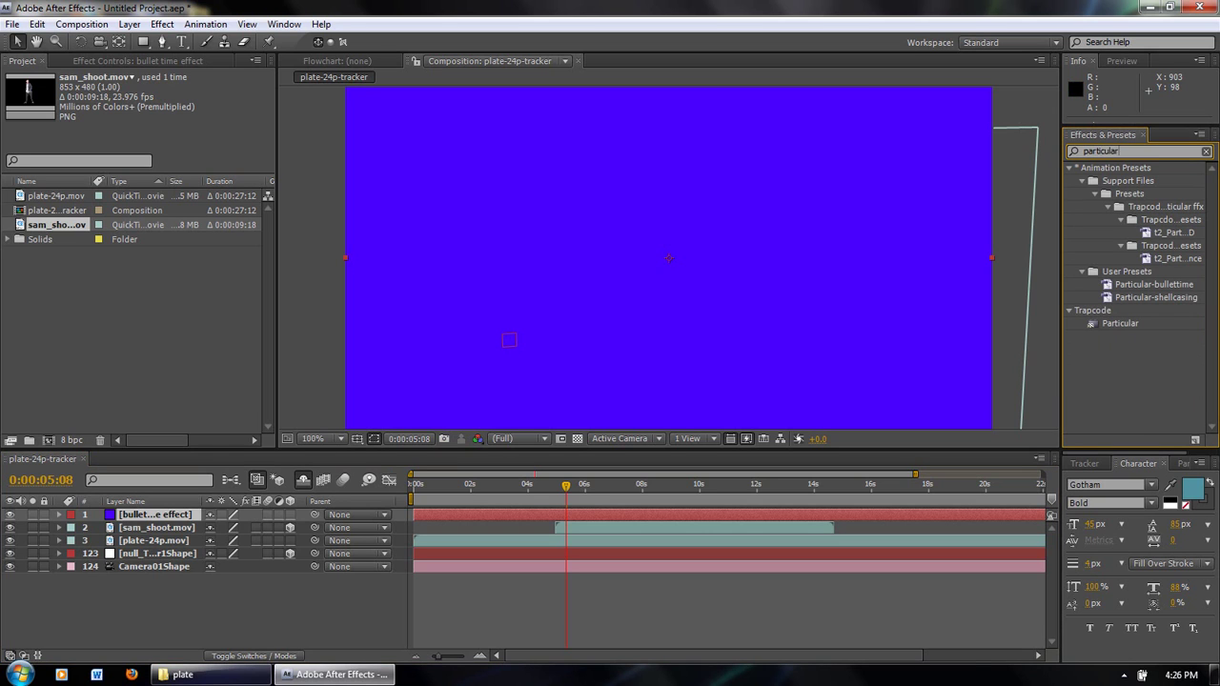
{"action": "left_click_drag", "start_coordinate": [1127, 328], "coordinate": [829, 328]}
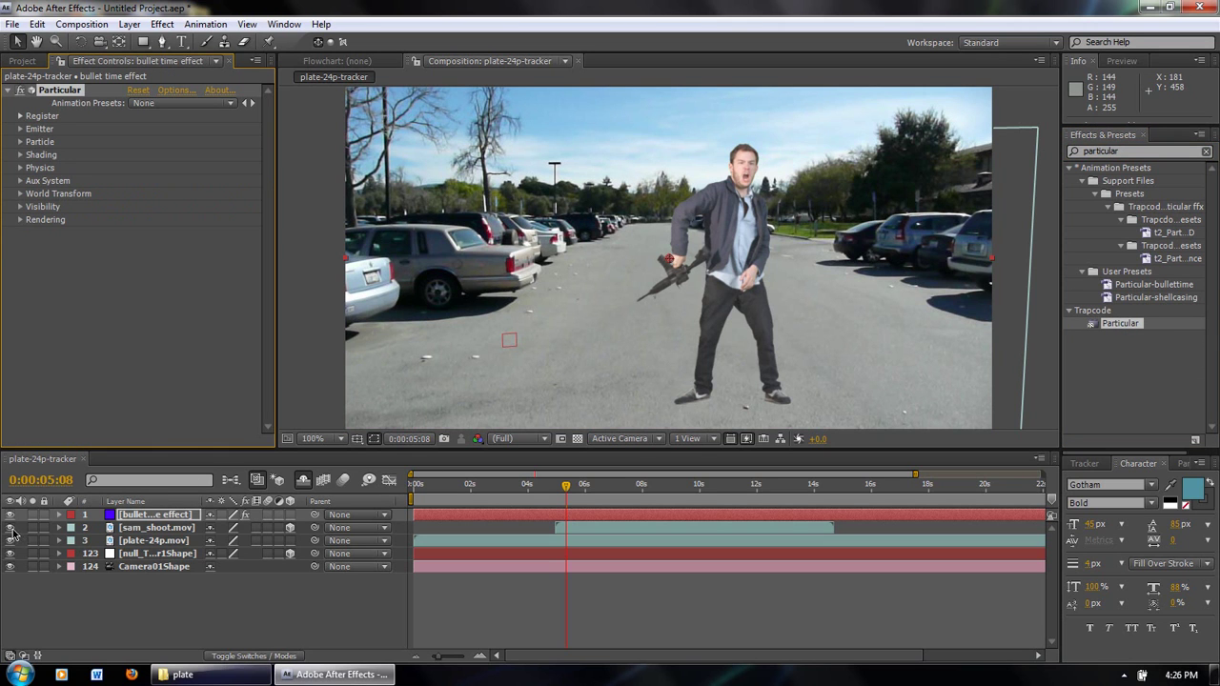
Hide the footage, tracker null and camera layers, then view the default particles at 0:00:01:20 and look over Particular's animation presets.
{"action": "left_click_drag", "start_coordinate": [11, 529], "coordinate": [10, 554]}
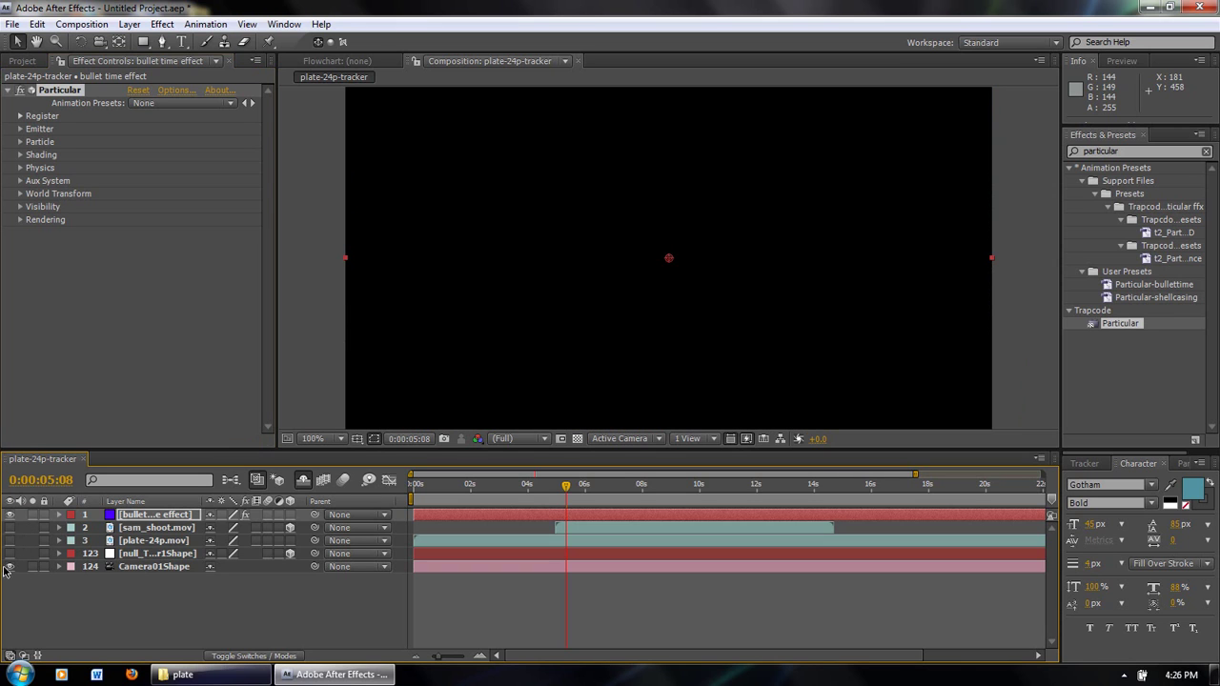
{"action": "left_click", "coordinate": [10, 566]}
{"action": "left_click_drag", "start_coordinate": [565, 493], "coordinate": [467, 488]}
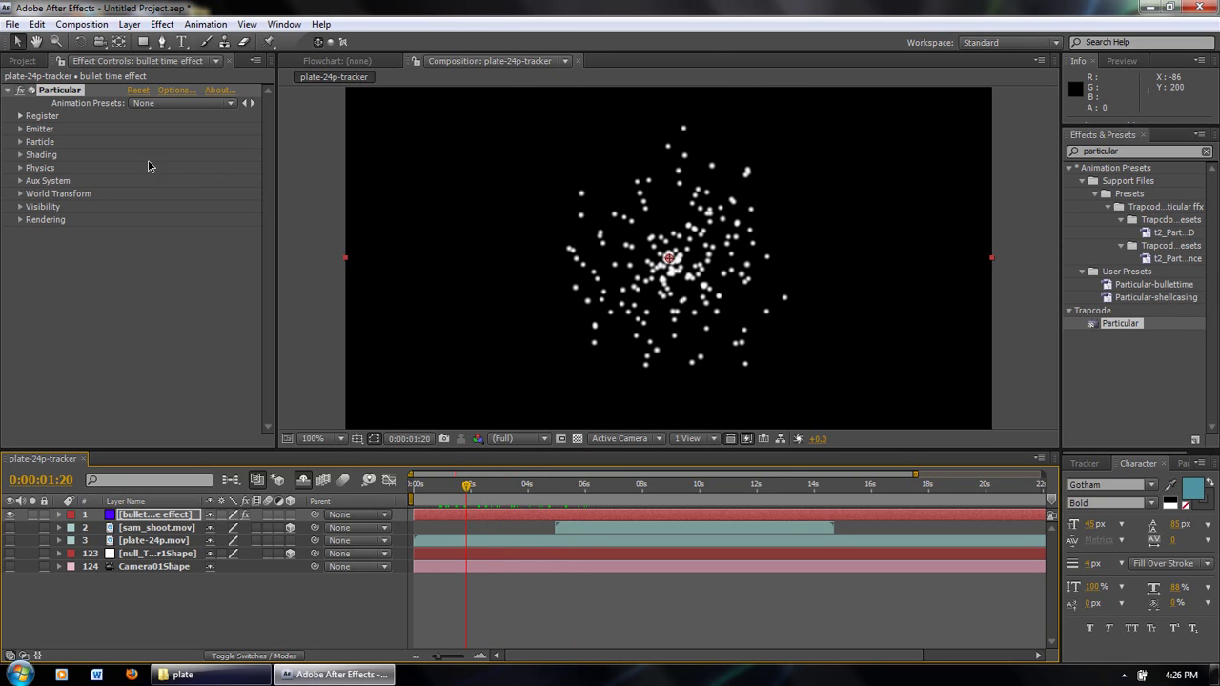
{"action": "left_click", "coordinate": [214, 103]}
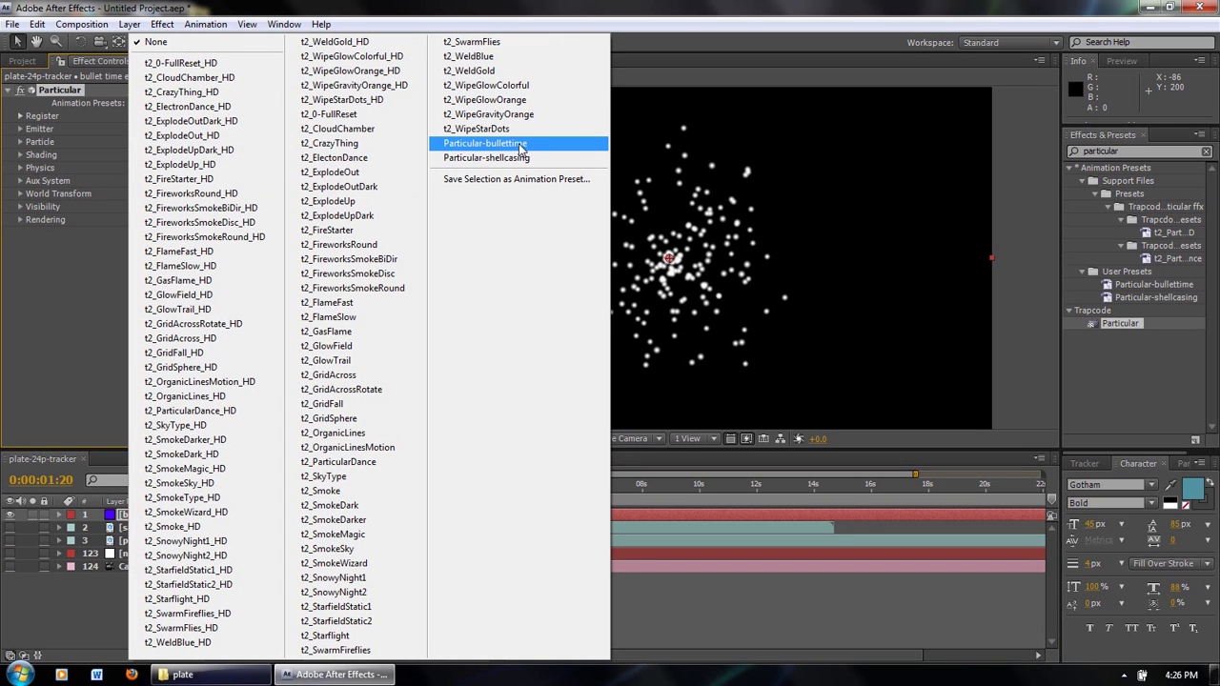
{"action": "left_click", "coordinate": [46, 276]}
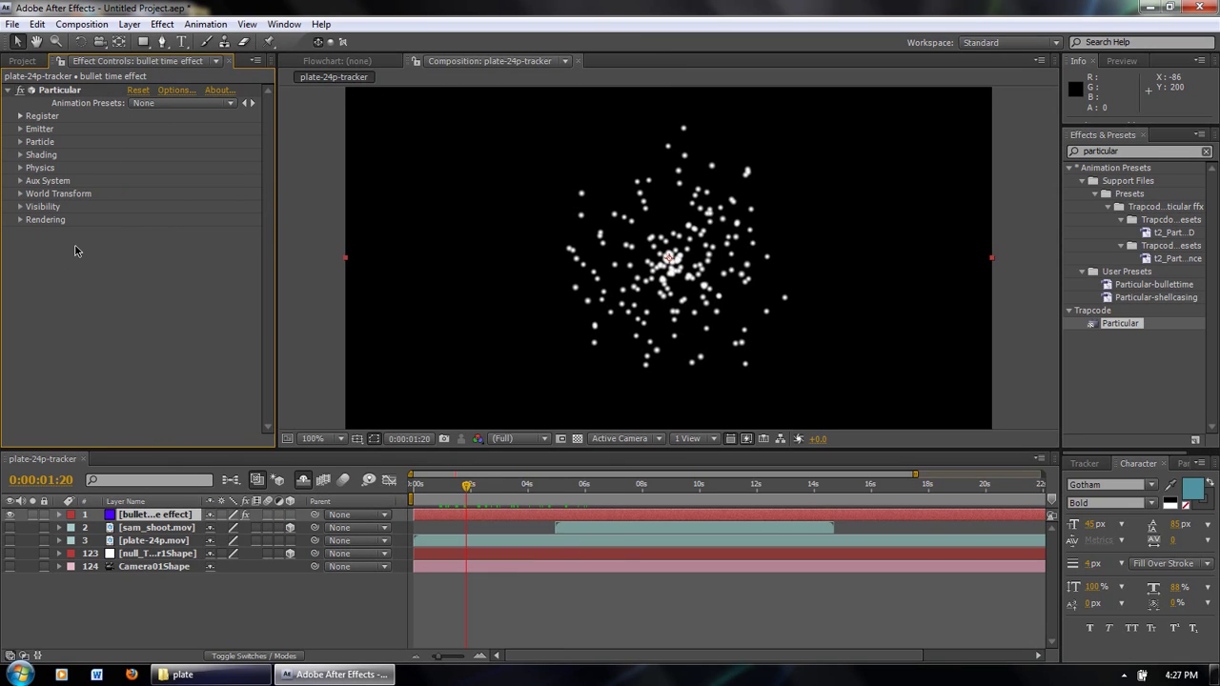
Set the Particular emitter's Direction to Directional and both Velocity and Velocity Random to 0.
{"action": "left_click", "coordinate": [20, 129]}
{"action": "scroll", "coordinate": [164, 172], "scroll_direction": "down", "scroll_amount": 1}
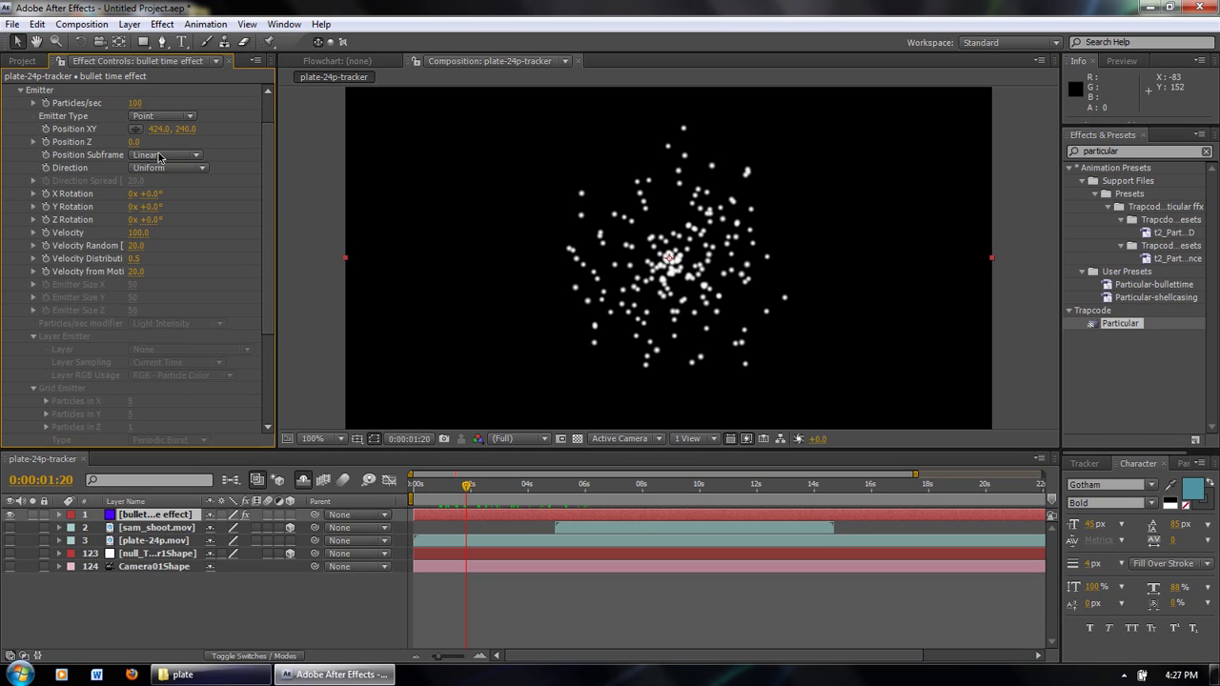
{"action": "left_click", "coordinate": [172, 168]}
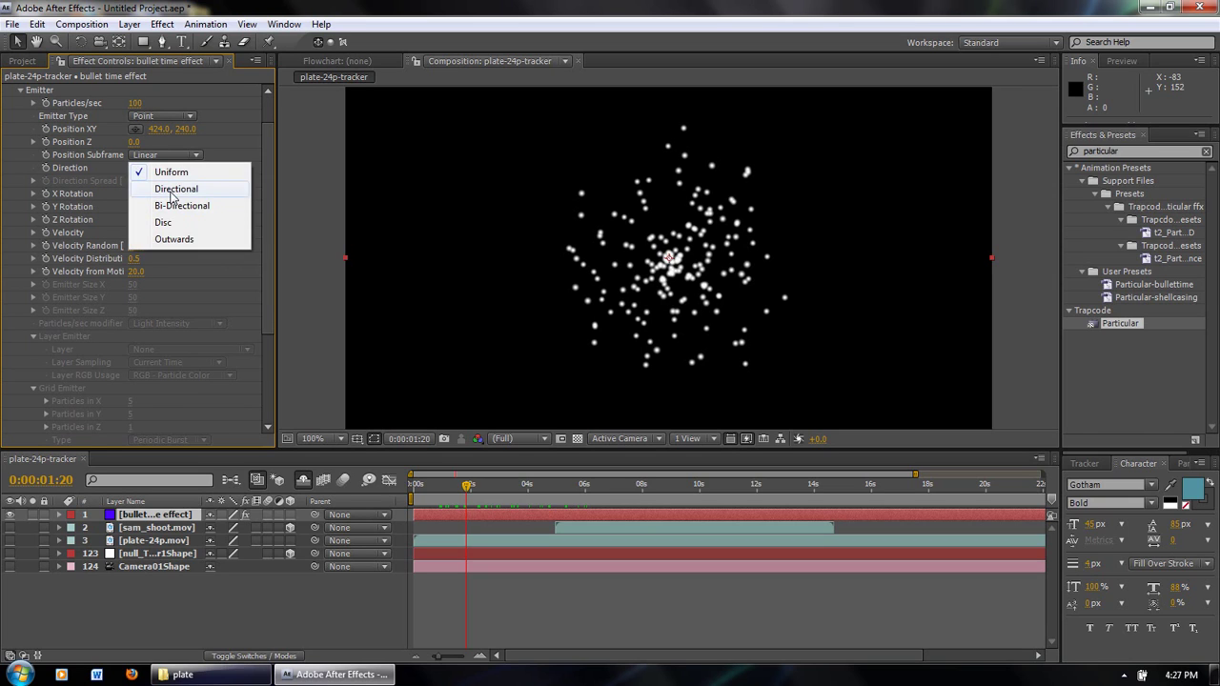
{"action": "left_click", "coordinate": [171, 189]}
{"action": "left_click", "coordinate": [139, 232]}
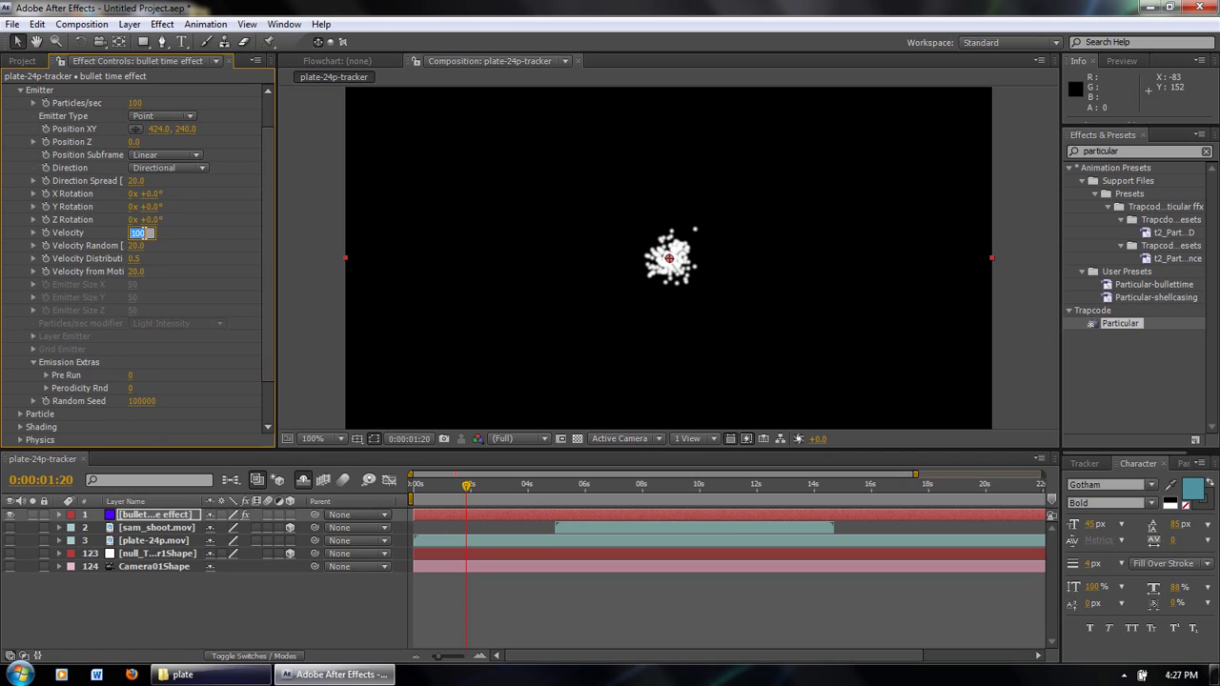
{"action": "left_click", "coordinate": [137, 246]}
{"action": "type", "text": "0"}
Set the particle Size to 7 in Particular's Particle settings.
{"action": "left_click_drag", "start_coordinate": [269, 224], "coordinate": [265, 276]}
{"action": "left_click", "coordinate": [20, 362]}
{"action": "left_click", "coordinate": [264, 232]}
{"action": "left_click", "coordinate": [265, 239]}
{"action": "mouse_move", "coordinate": [264, 244]}
{"action": "left_mouse_down"}
{"action": "mouse_move", "coordinate": [264, 304]}
{"action": "mouse_move", "coordinate": [266, 283]}
{"action": "left_mouse_up"}
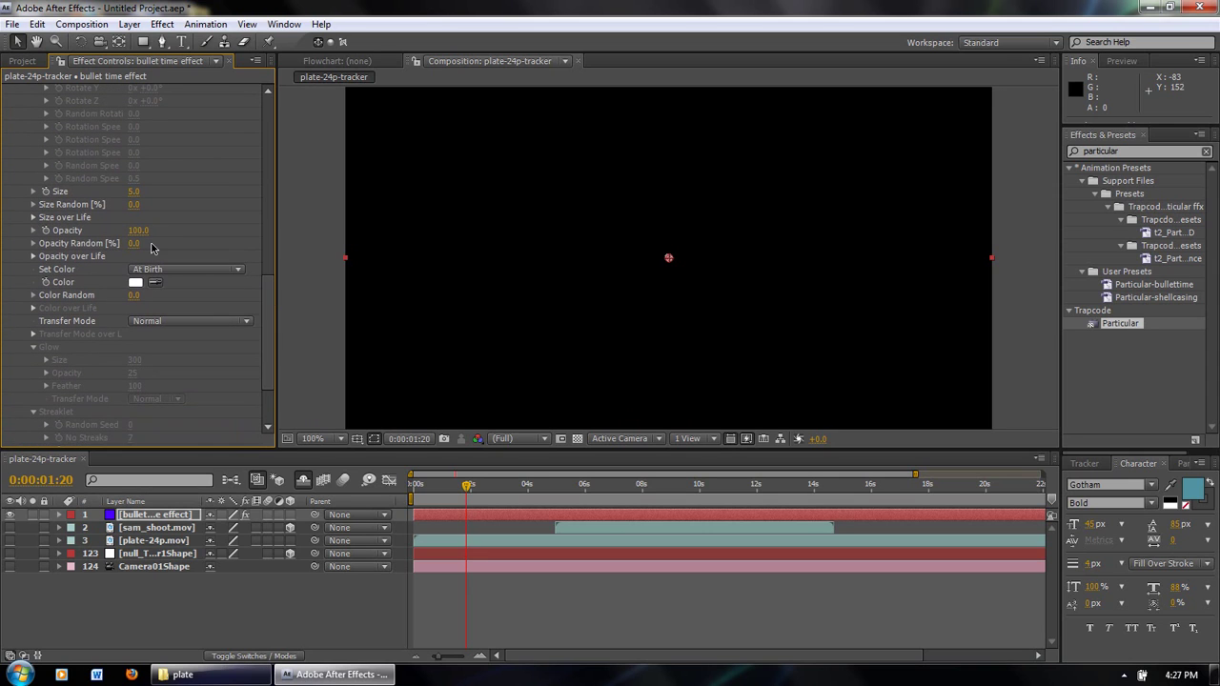
{"action": "left_click", "coordinate": [133, 194]}
{"action": "type", "text": "7"}
{"action": "key", "text": "Return"}
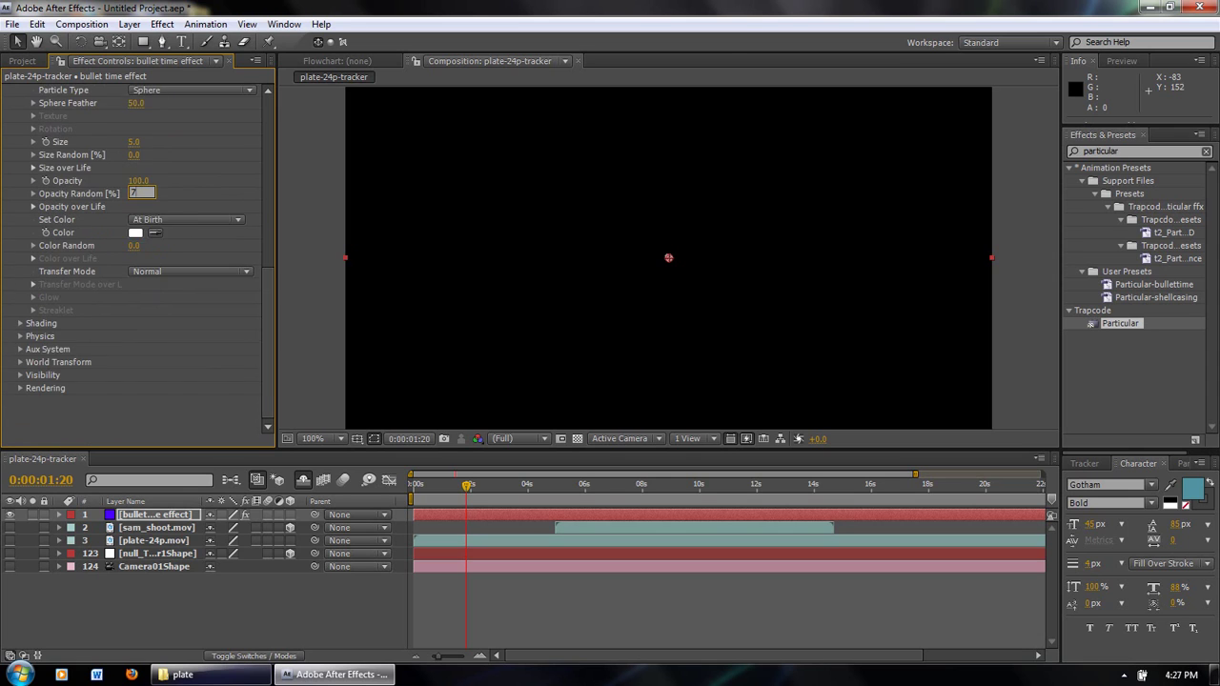
Examine the resized particles between about 0:00:01:02 and 0:00:03:01, together with the Emitter and Particle settings.
{"action": "mouse_move", "coordinate": [468, 487]}
{"action": "left_mouse_down"}
{"action": "mouse_move", "coordinate": [499, 488]}
{"action": "mouse_move", "coordinate": [477, 487]}
{"action": "left_mouse_up"}
{"action": "left_click_drag", "start_coordinate": [268, 296], "coordinate": [272, 114]}
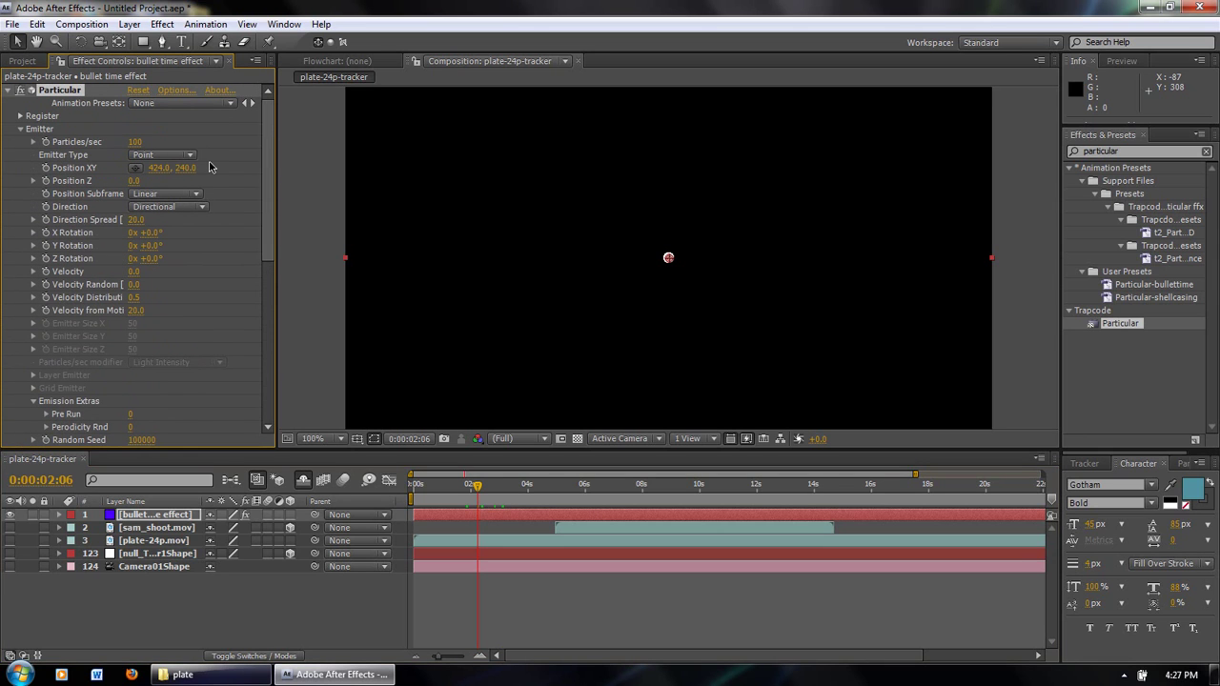
{"action": "left_click", "coordinate": [21, 130]}
{"action": "left_click_drag", "start_coordinate": [479, 491], "coordinate": [501, 491]}
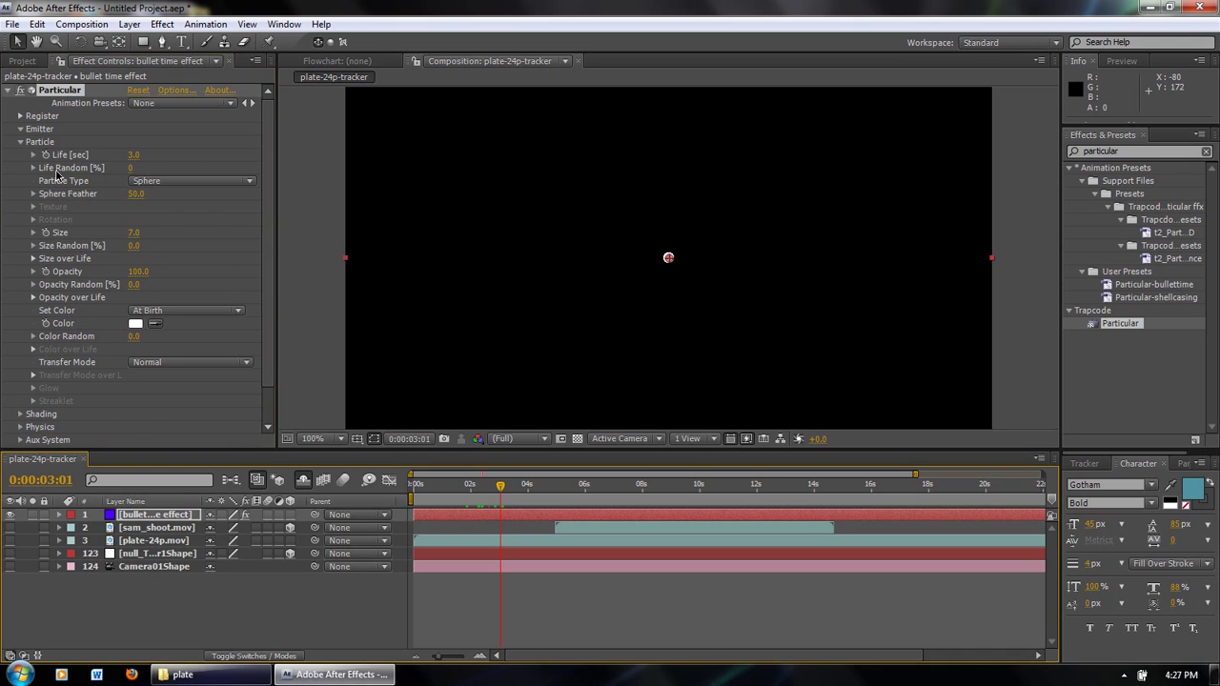
{"action": "left_click", "coordinate": [20, 128]}
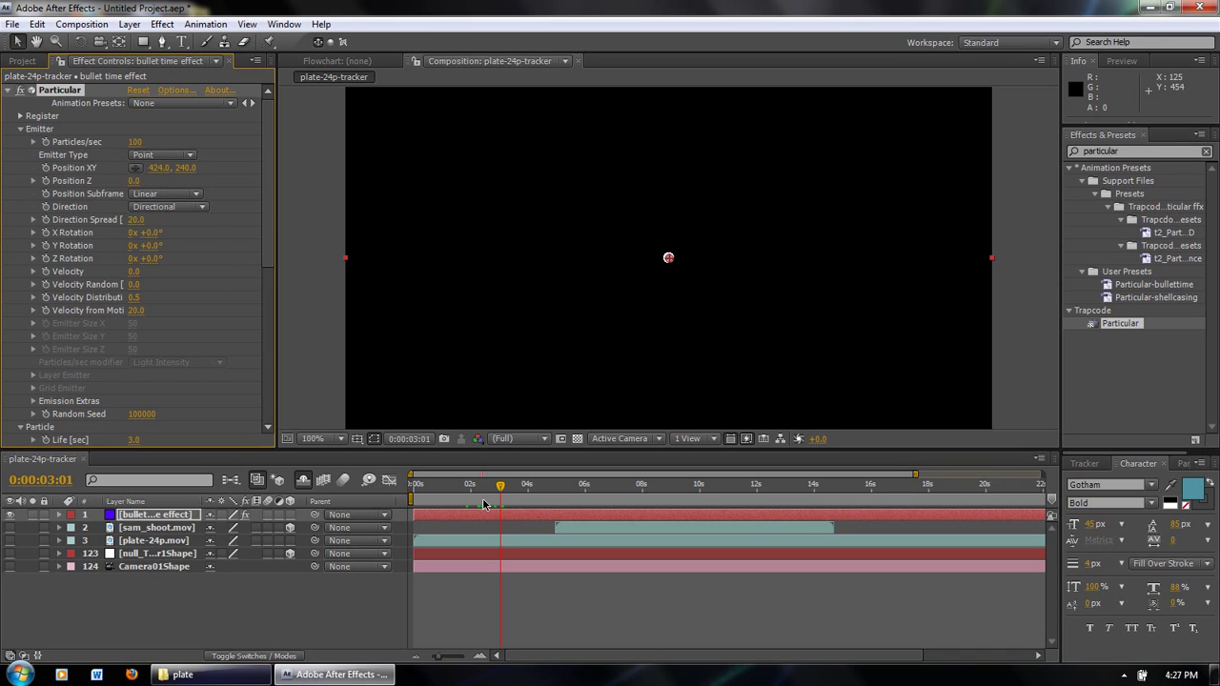
{"action": "left_click_drag", "start_coordinate": [502, 489], "coordinate": [444, 495]}
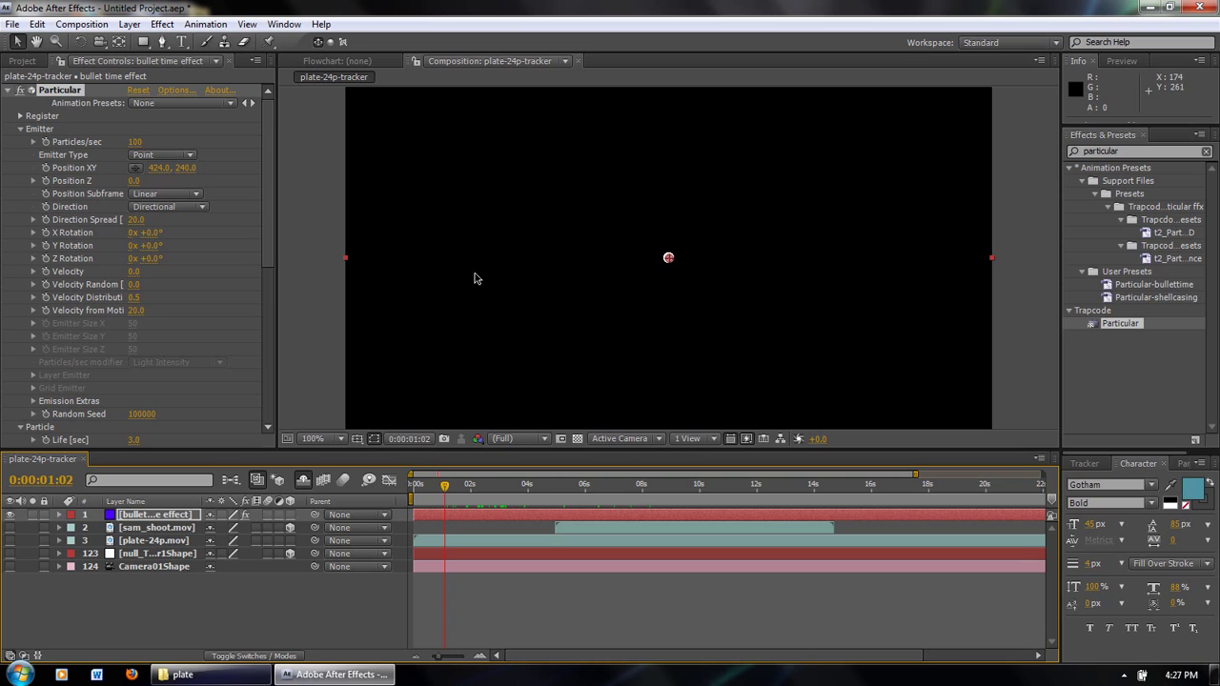
{"action": "mouse_move", "coordinate": [449, 491]}
{"action": "left_mouse_down"}
{"action": "mouse_move", "coordinate": [691, 492]}
{"action": "mouse_move", "coordinate": [454, 494]}
{"action": "left_mouse_up"}
Place the emitter at 86.0, 220.0, go to 0:00:07:17, and try moving the emitter across the frame before undoing that move.
{"action": "left_click", "coordinate": [134, 172]}
{"action": "left_click", "coordinate": [410, 242]}
{"action": "left_click_drag", "start_coordinate": [452, 489], "coordinate": [635, 489]}
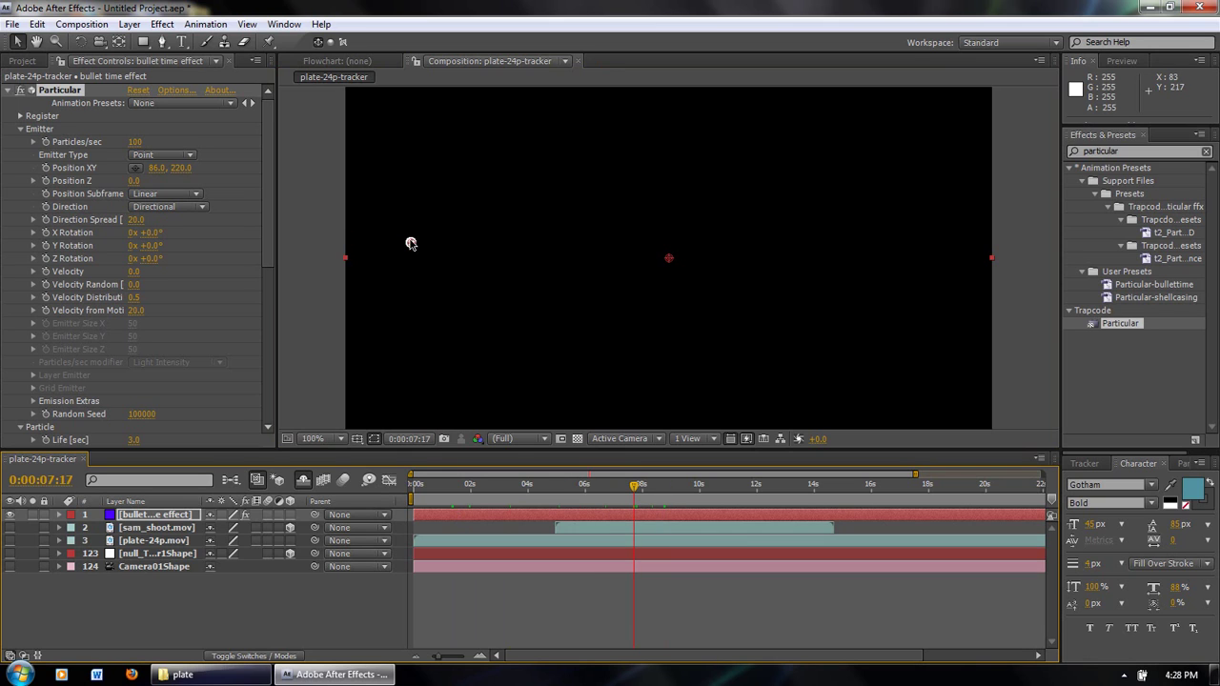
{"action": "left_click_drag", "start_coordinate": [410, 244], "coordinate": [883, 287]}
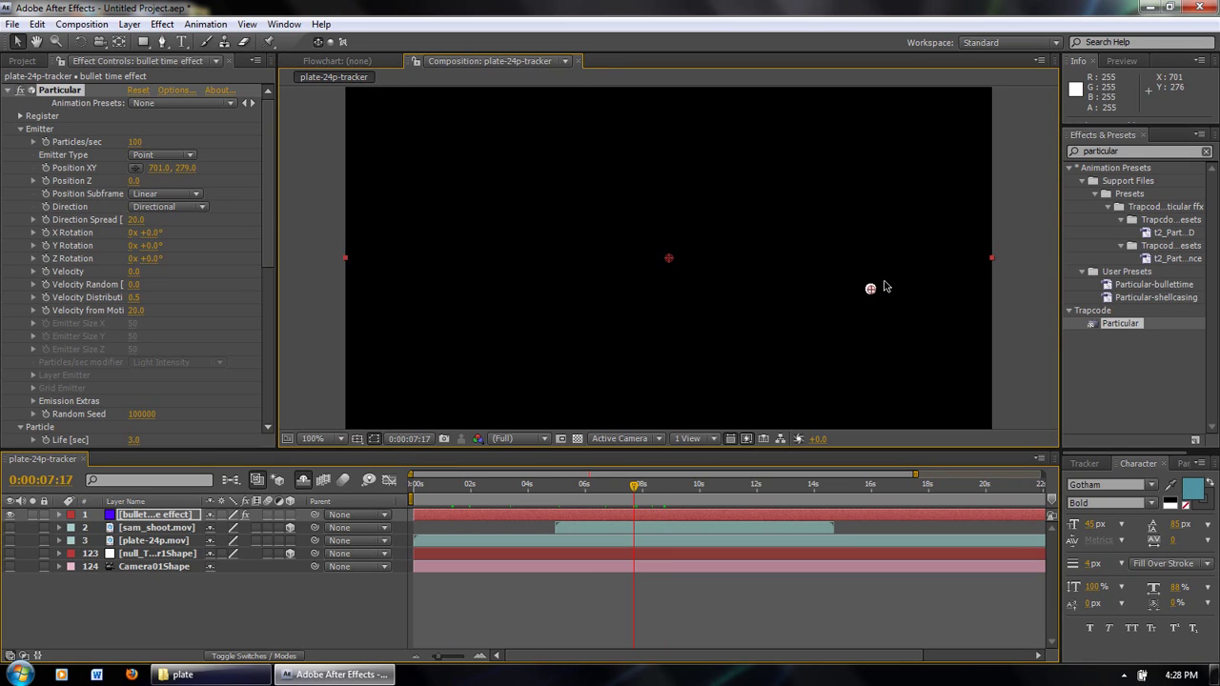
{"action": "key", "text": "ctrl+z"}
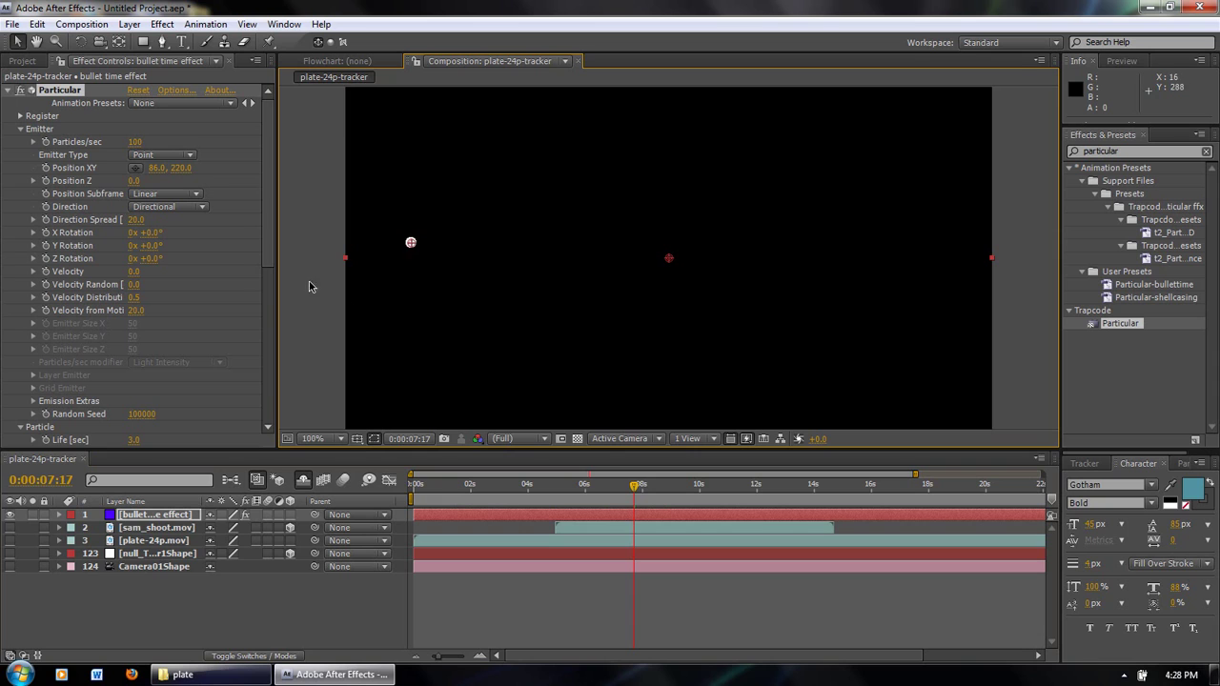
Keyframe the emitter's Position XY at 0:00:07:17, and move the emitter across the frame to about 697, 260 at 0:00:13:09.
{"action": "left_click", "coordinate": [44, 168]}
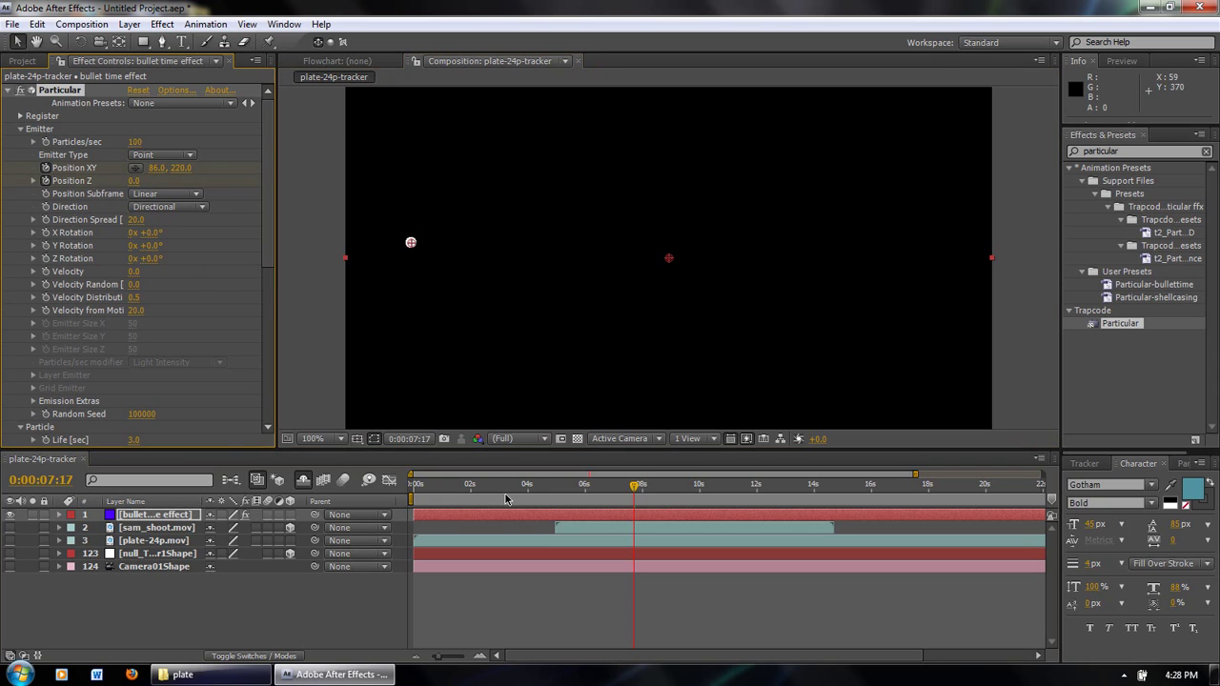
{"action": "left_click_drag", "start_coordinate": [635, 484], "coordinate": [797, 484]}
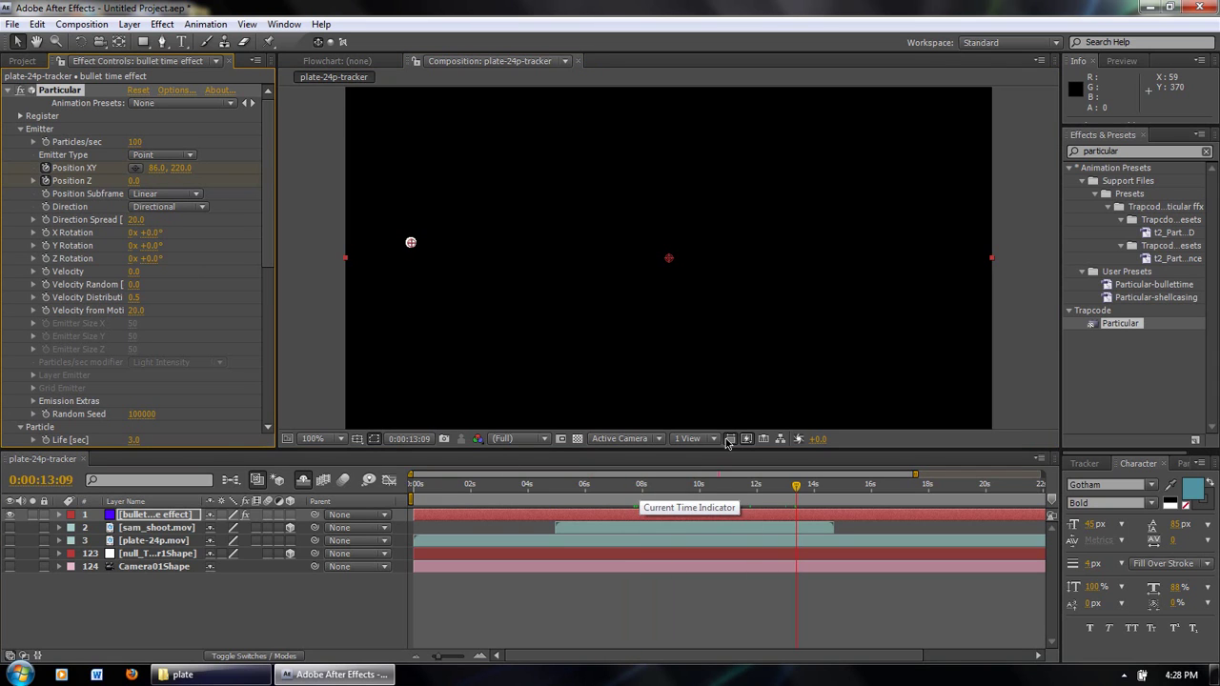
{"action": "left_click_drag", "start_coordinate": [410, 244], "coordinate": [878, 275]}
{"action": "mouse_move", "coordinate": [797, 486]}
{"action": "left_mouse_down"}
{"action": "mouse_move", "coordinate": [569, 487]}
{"action": "mouse_move", "coordinate": [758, 486]}
{"action": "mouse_move", "coordinate": [723, 490]}
{"action": "left_mouse_up"}
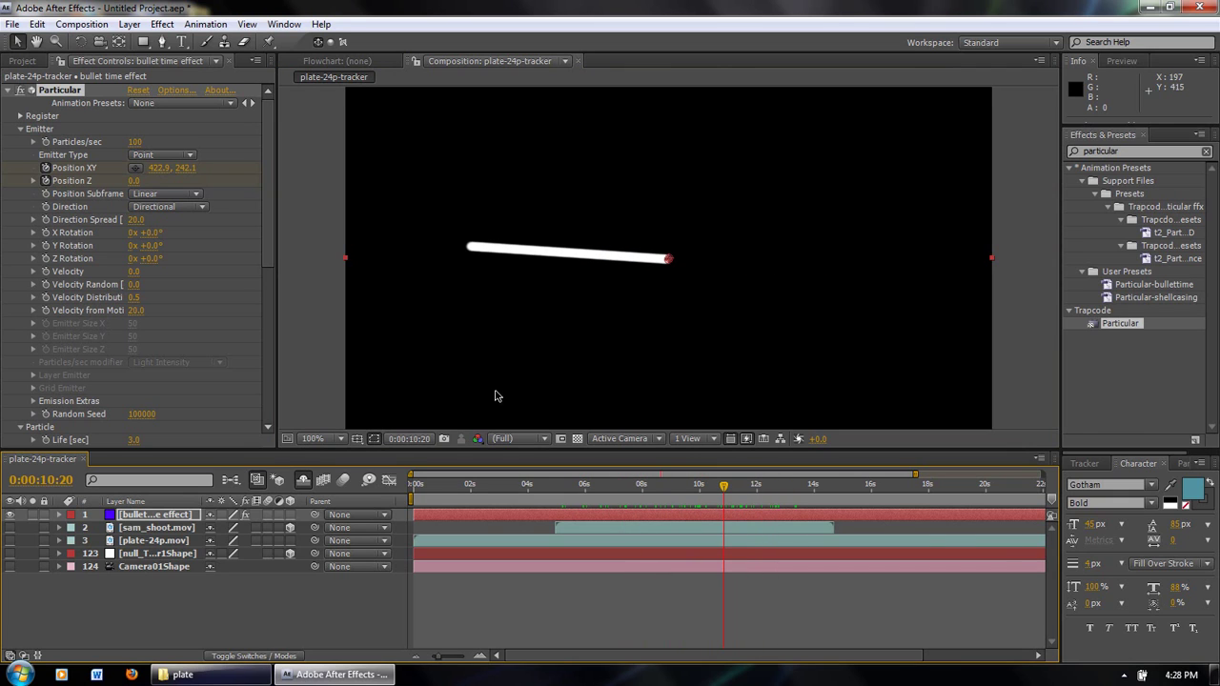
Set the particle Life to 13.2 seconds and check the trail around 0:00:11:06.
{"action": "scroll", "coordinate": [269, 209], "scroll_direction": "down", "scroll_amount": 3}
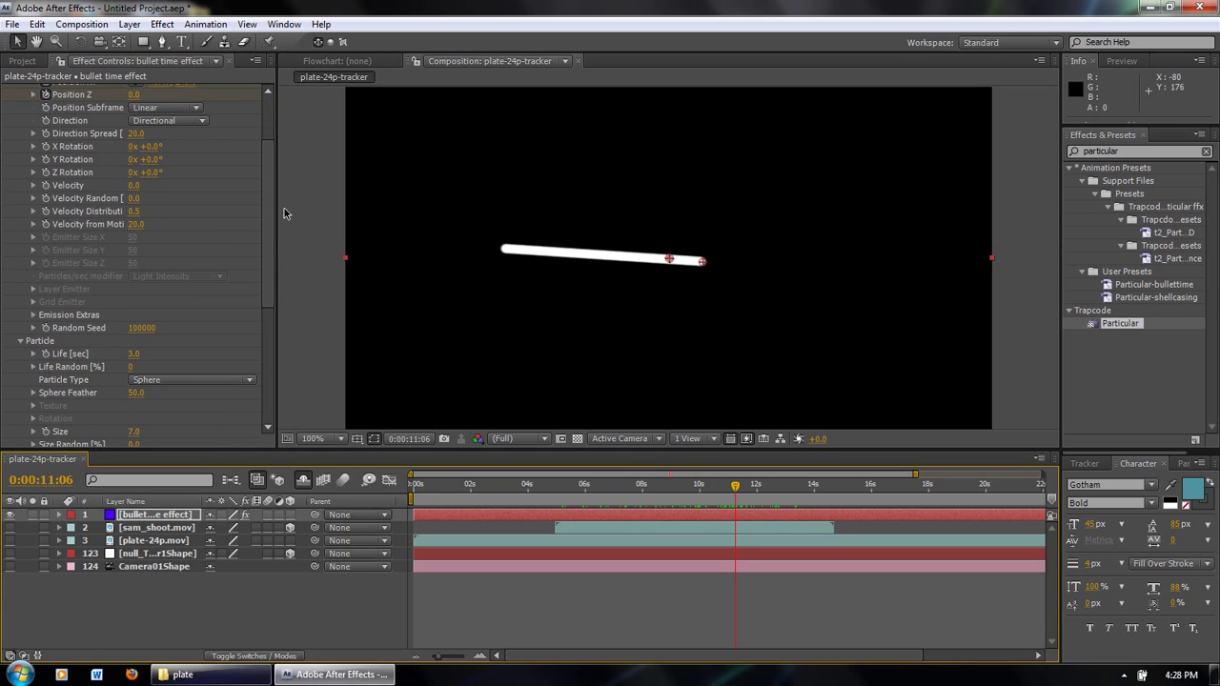
{"action": "left_click_drag", "start_coordinate": [264, 205], "coordinate": [257, 233]}
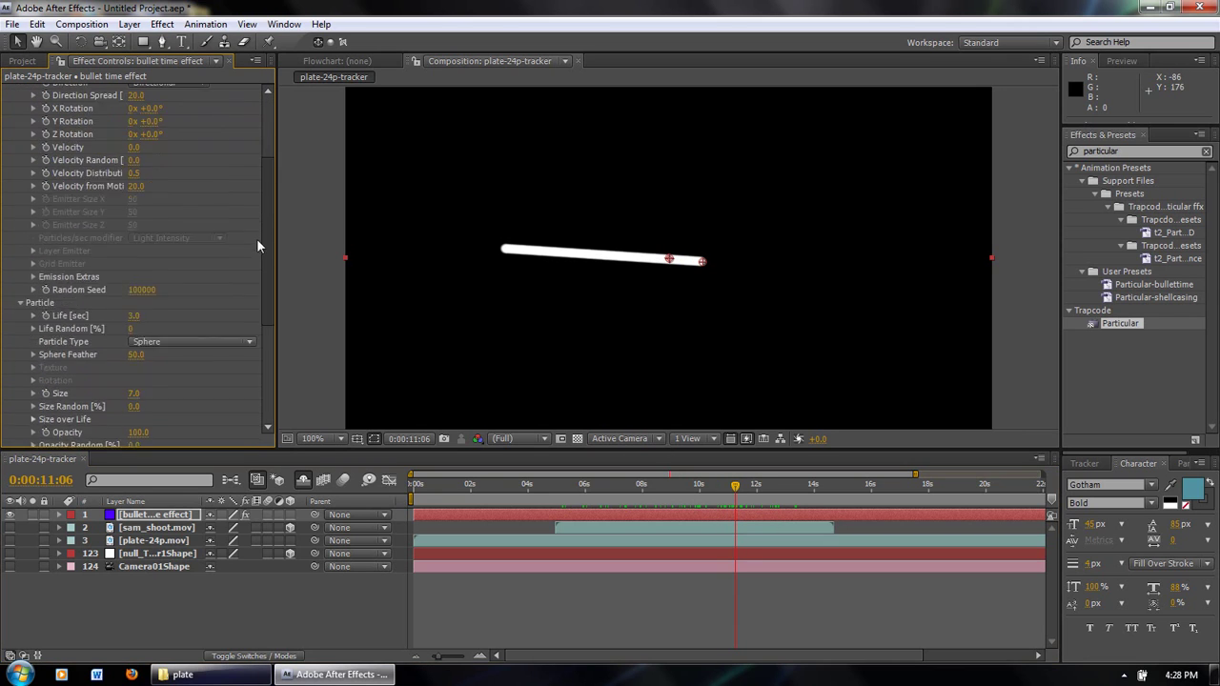
{"action": "scroll", "coordinate": [258, 233], "scroll_direction": "down", "scroll_amount": 5}
{"action": "left_click_drag", "start_coordinate": [154, 243], "coordinate": [187, 248]}
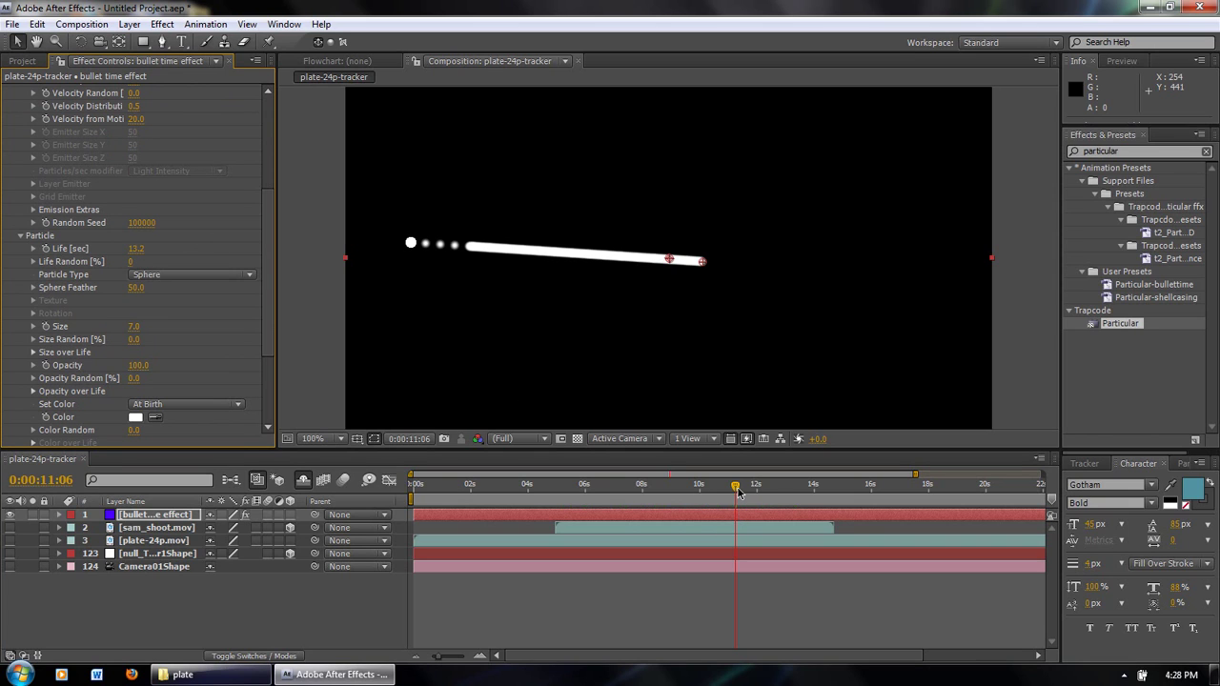
{"action": "left_click_drag", "start_coordinate": [734, 486], "coordinate": [766, 483]}
Set the particle Size Random to 62% and Size to 4, then review the trail back to 0:00:10:01.
{"action": "left_click_drag", "start_coordinate": [267, 320], "coordinate": [267, 349]}
{"action": "left_click_drag", "start_coordinate": [160, 288], "coordinate": [198, 294]}
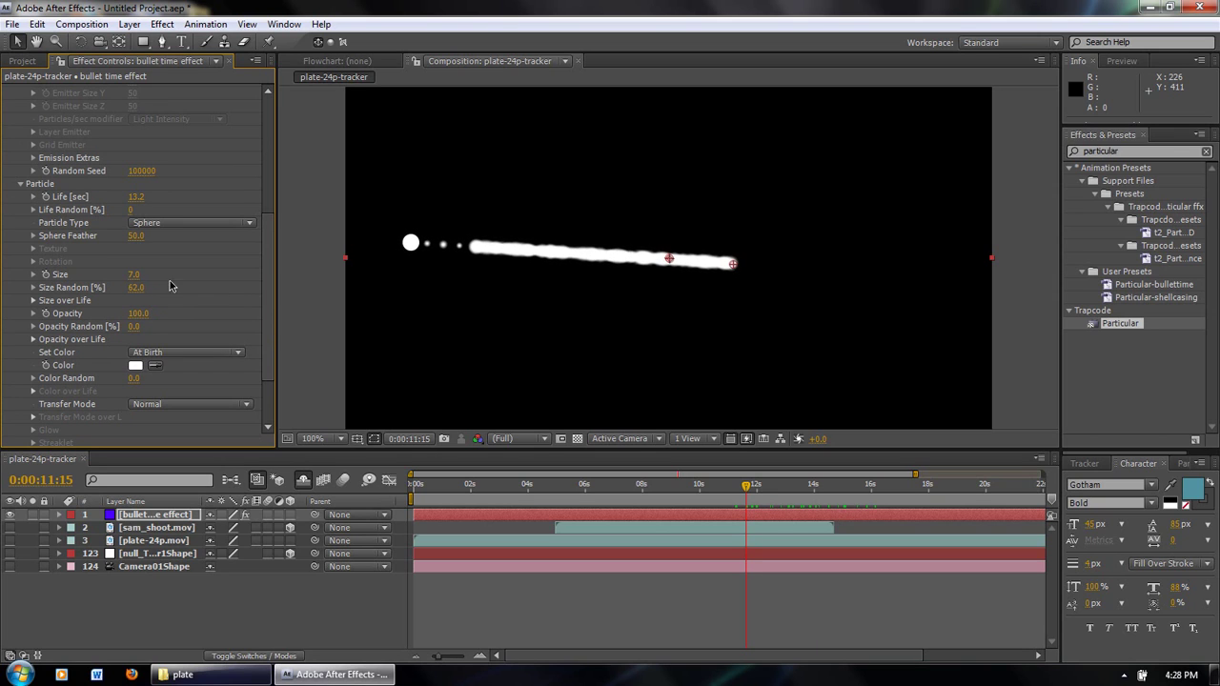
{"action": "left_click", "coordinate": [134, 274]}
{"action": "key", "text": "Return"}
{"action": "mouse_move", "coordinate": [749, 490]}
{"action": "left_mouse_down"}
{"action": "mouse_move", "coordinate": [790, 488]}
{"action": "mouse_move", "coordinate": [756, 490]}
{"action": "mouse_move", "coordinate": [738, 514]}
{"action": "mouse_move", "coordinate": [677, 500]}
{"action": "mouse_move", "coordinate": [803, 485]}
{"action": "mouse_move", "coordinate": [646, 491]}
{"action": "mouse_move", "coordinate": [699, 496]}
{"action": "left_mouse_up"}
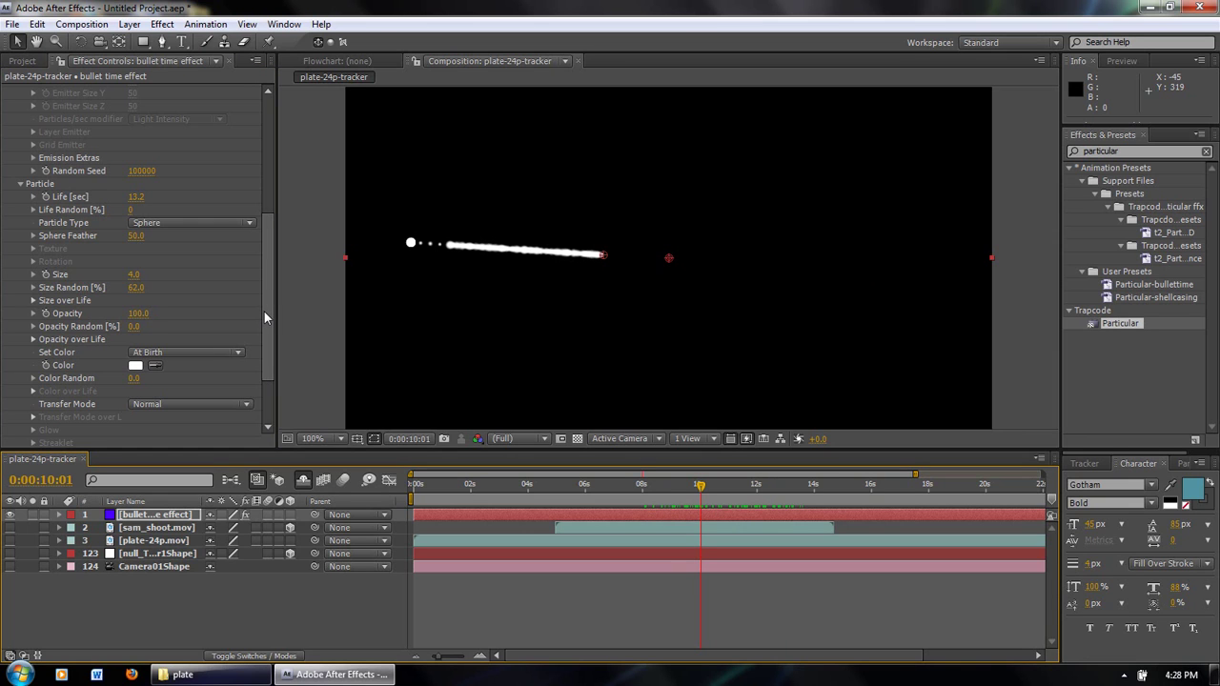
Try the emitter's Particles/sec at 25 and then 30, checking the trail at several times.
{"action": "left_click_drag", "start_coordinate": [264, 312], "coordinate": [258, 174]}
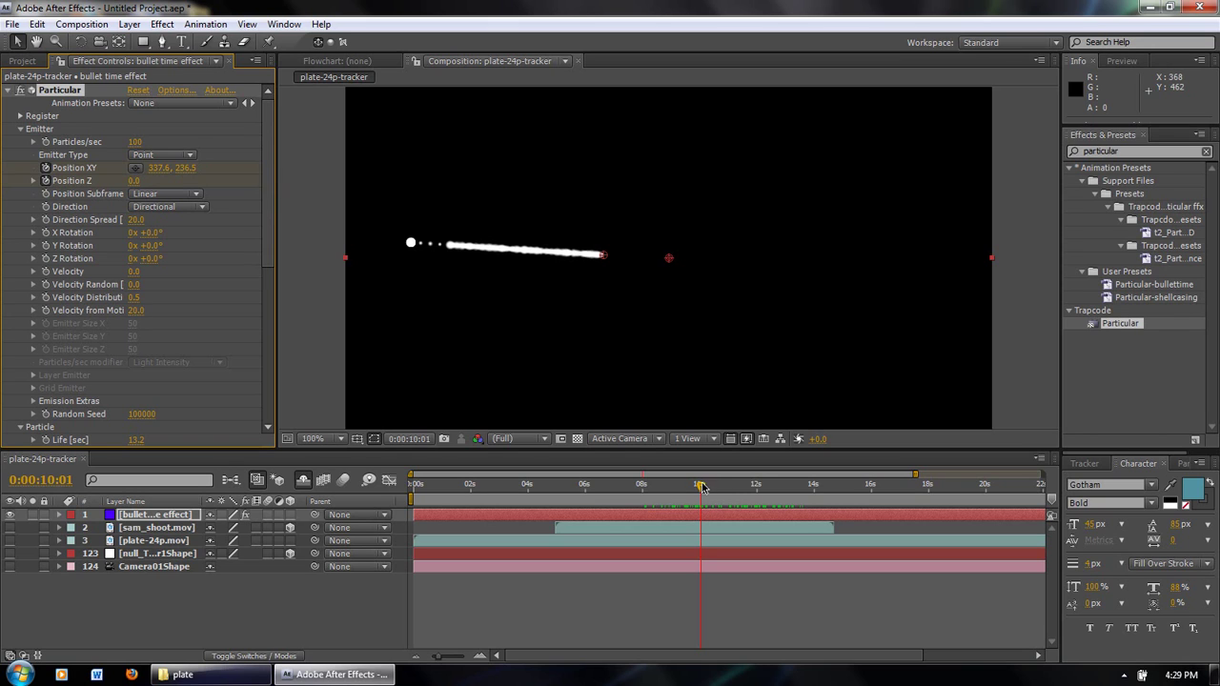
{"action": "mouse_move", "coordinate": [686, 492]}
{"action": "left_mouse_down"}
{"action": "mouse_move", "coordinate": [673, 491]}
{"action": "mouse_move", "coordinate": [754, 492]}
{"action": "left_mouse_up"}
{"action": "key", "text": "space"}
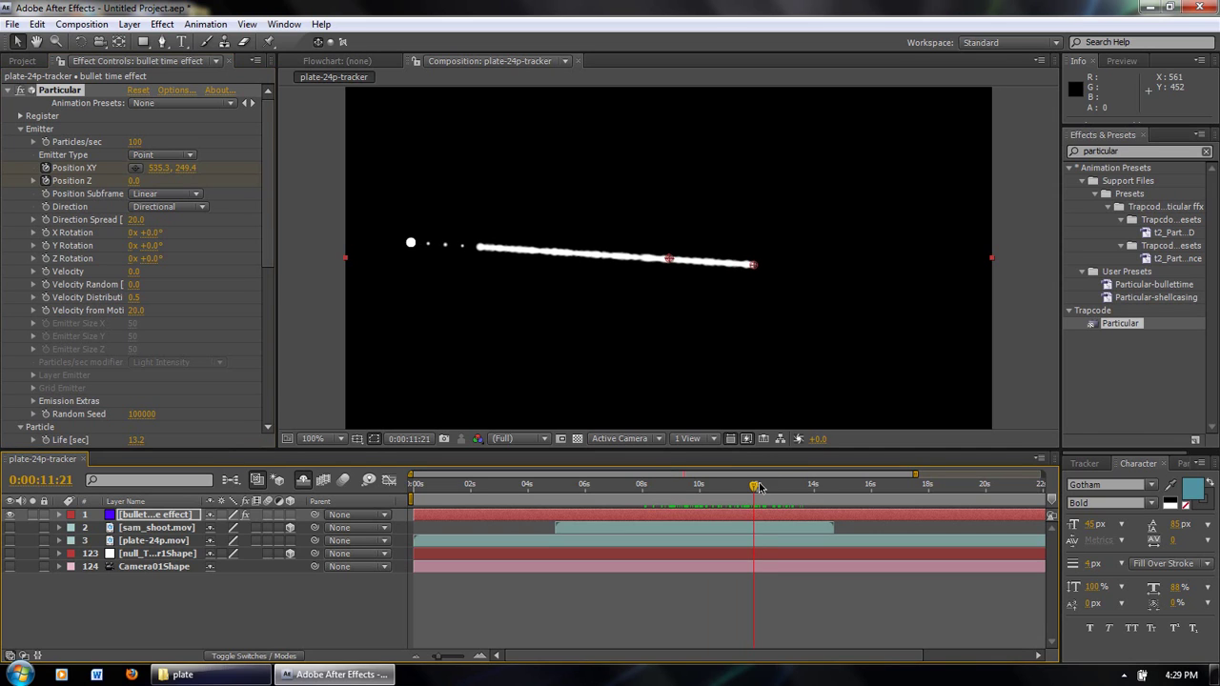
{"action": "key", "text": "space"}
{"action": "left_click_drag", "start_coordinate": [168, 144], "coordinate": [126, 145]}
{"action": "mouse_move", "coordinate": [693, 488]}
{"action": "left_mouse_down"}
{"action": "mouse_move", "coordinate": [667, 485]}
{"action": "mouse_move", "coordinate": [763, 484]}
{"action": "left_mouse_up"}
{"action": "left_click", "coordinate": [139, 145]}
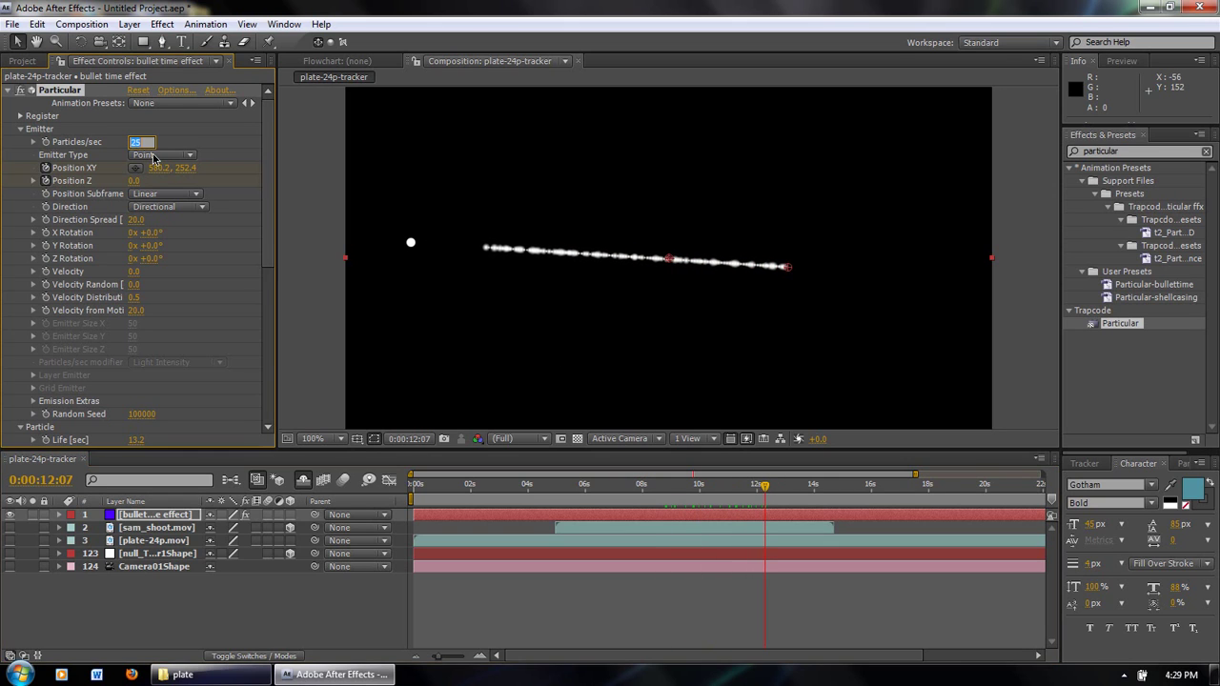
{"action": "key", "text": "Return"}
{"action": "mouse_move", "coordinate": [733, 487]}
{"action": "left_mouse_down"}
{"action": "mouse_move", "coordinate": [700, 484]}
{"action": "mouse_move", "coordinate": [730, 484]}
{"action": "left_mouse_up"}
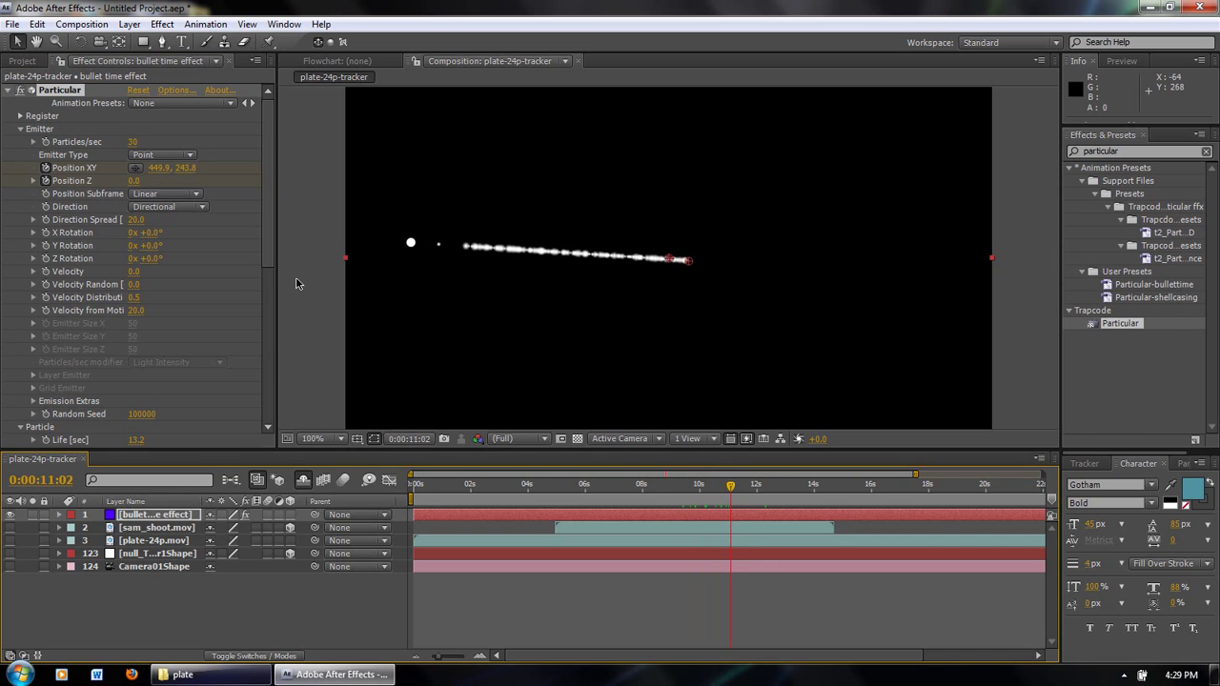
Examine the particle trail at several times up to 0:00:11:20, together with the Emitter and Particle settings.
{"action": "scroll", "coordinate": [267, 246], "scroll_direction": "down", "scroll_amount": 2}
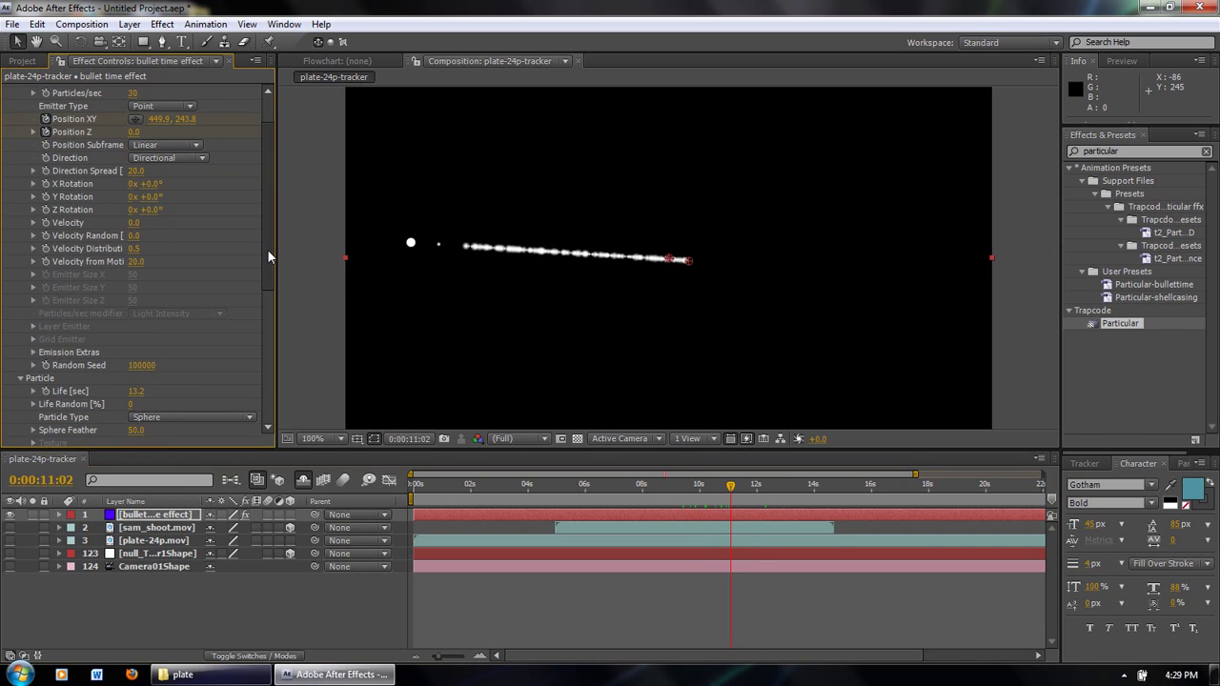
{"action": "scroll", "coordinate": [268, 255], "scroll_direction": "down", "scroll_amount": 1}
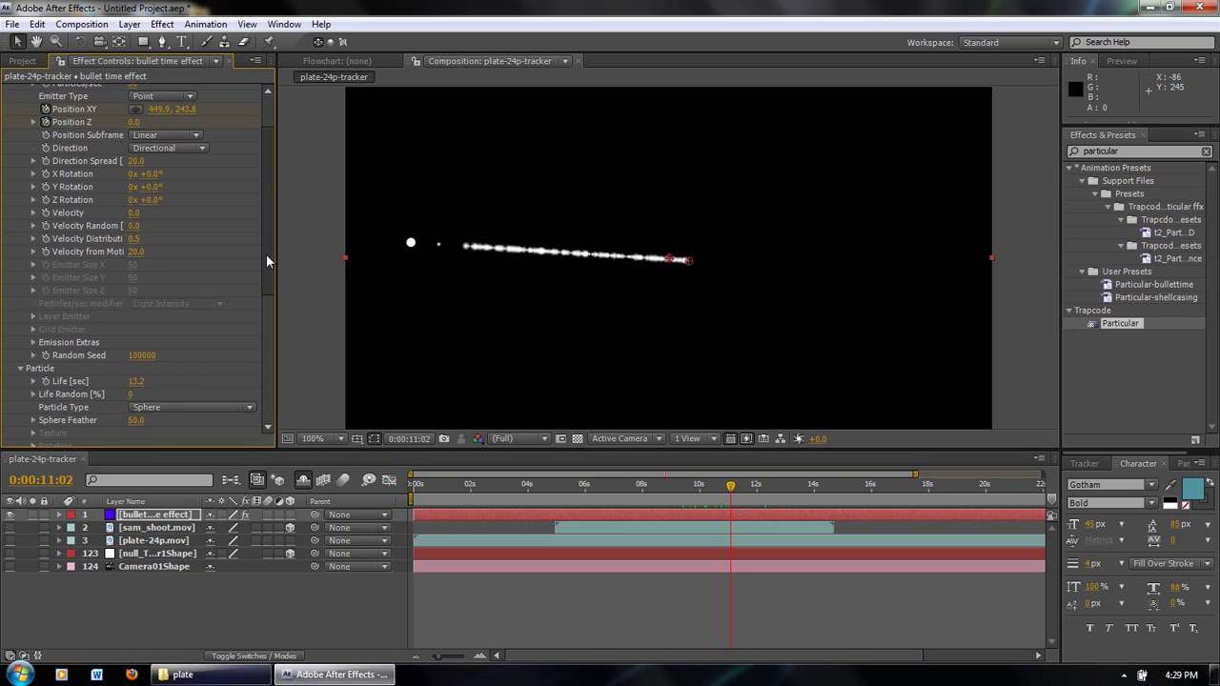
{"action": "scroll", "coordinate": [268, 272], "scroll_direction": "down", "scroll_amount": 2}
{"action": "scroll", "coordinate": [276, 280], "scroll_direction": "up", "scroll_amount": 4}
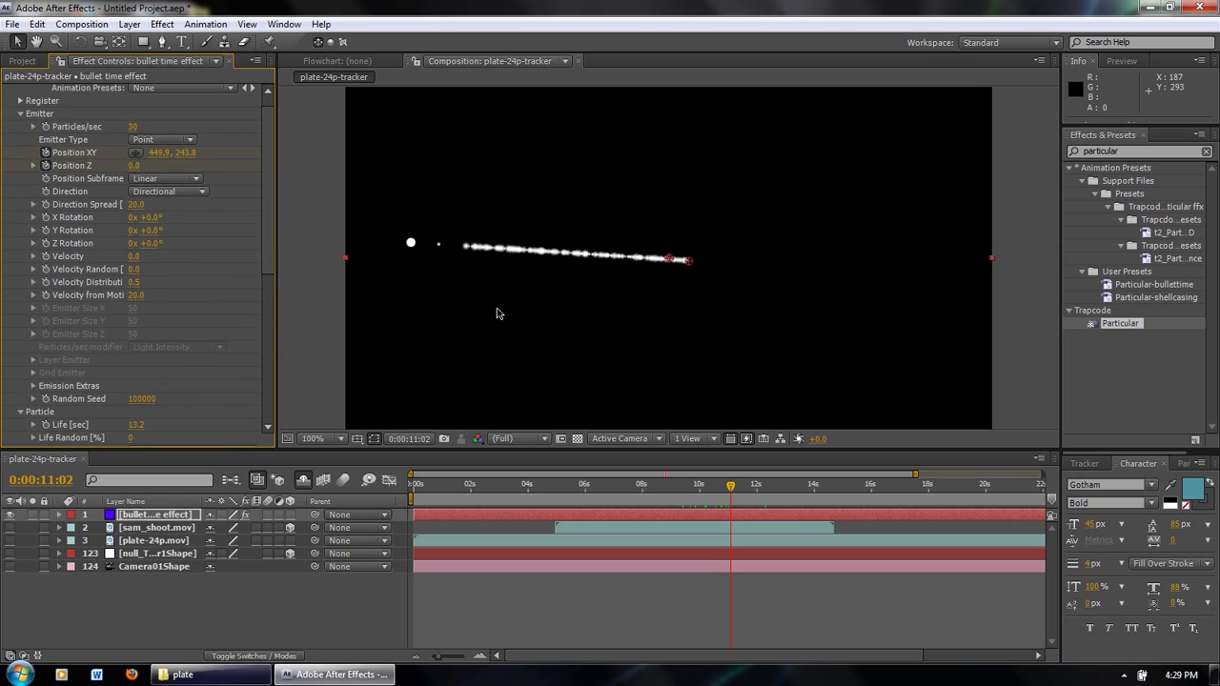
{"action": "left_click_drag", "start_coordinate": [737, 486], "coordinate": [692, 496]}
{"action": "key", "text": "space"}
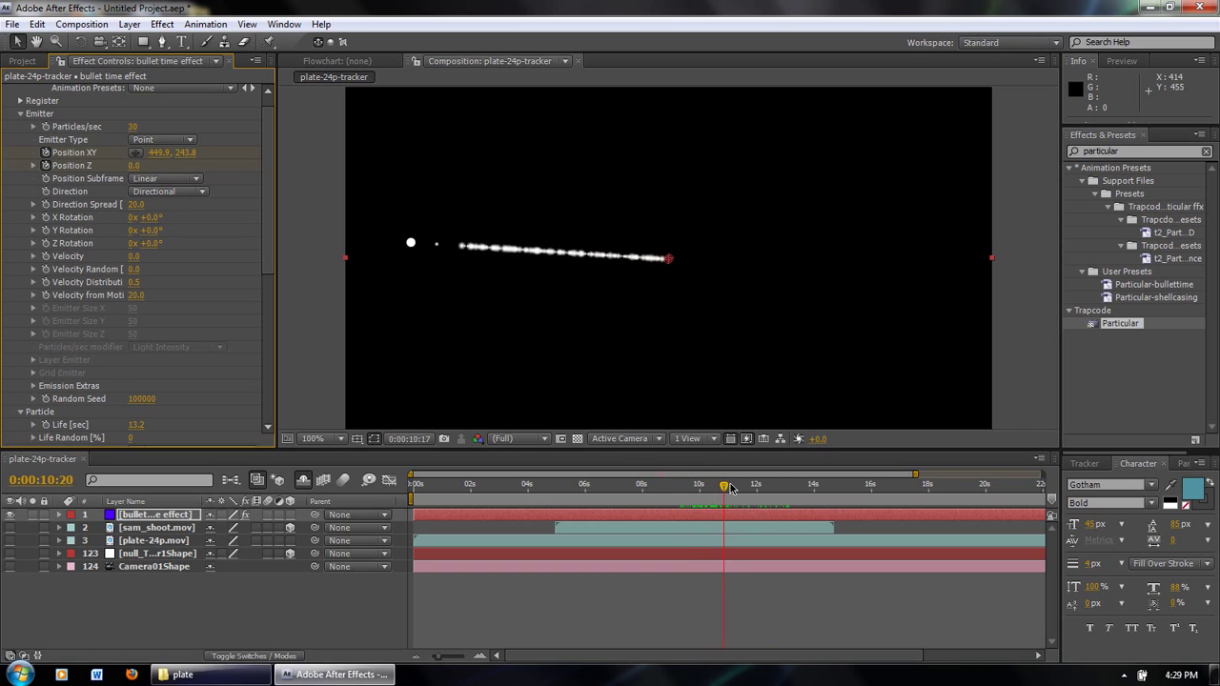
{"action": "left_click", "coordinate": [271, 216]}
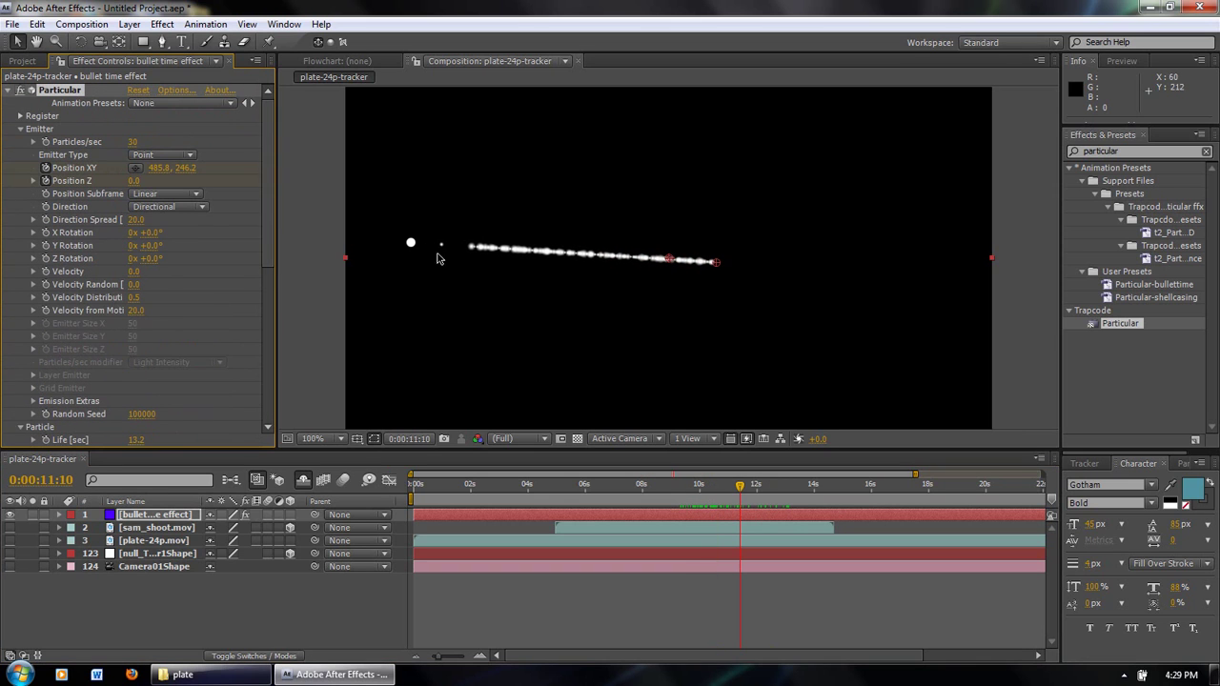
{"action": "mouse_move", "coordinate": [741, 488]}
{"action": "left_mouse_down"}
{"action": "mouse_move", "coordinate": [694, 486]}
{"action": "mouse_move", "coordinate": [753, 486]}
{"action": "left_mouse_up"}
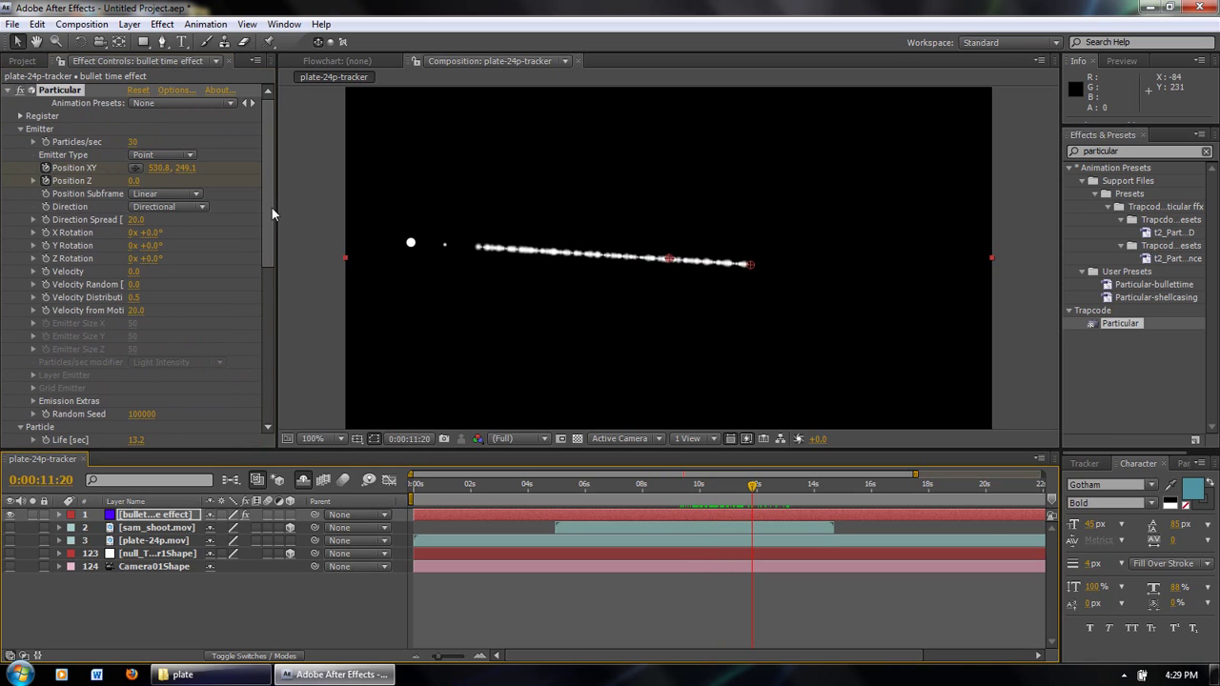
{"action": "scroll", "coordinate": [269, 228], "scroll_direction": "down", "scroll_amount": 1}
{"action": "left_click_drag", "start_coordinate": [694, 486], "coordinate": [728, 486]}
Set the particle Size Random to 0 and Size to 5, checking the trail at 0:00:11:17.
{"action": "left_click_drag", "start_coordinate": [267, 235], "coordinate": [267, 354]}
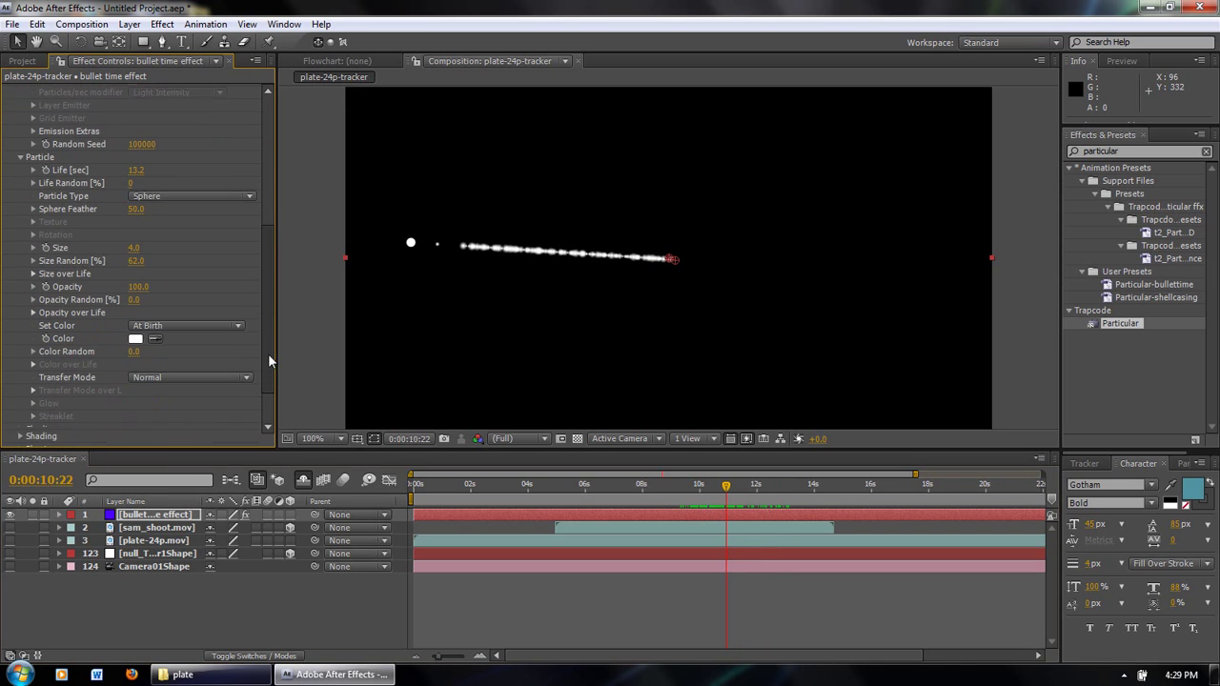
{"action": "left_click", "coordinate": [135, 261]}
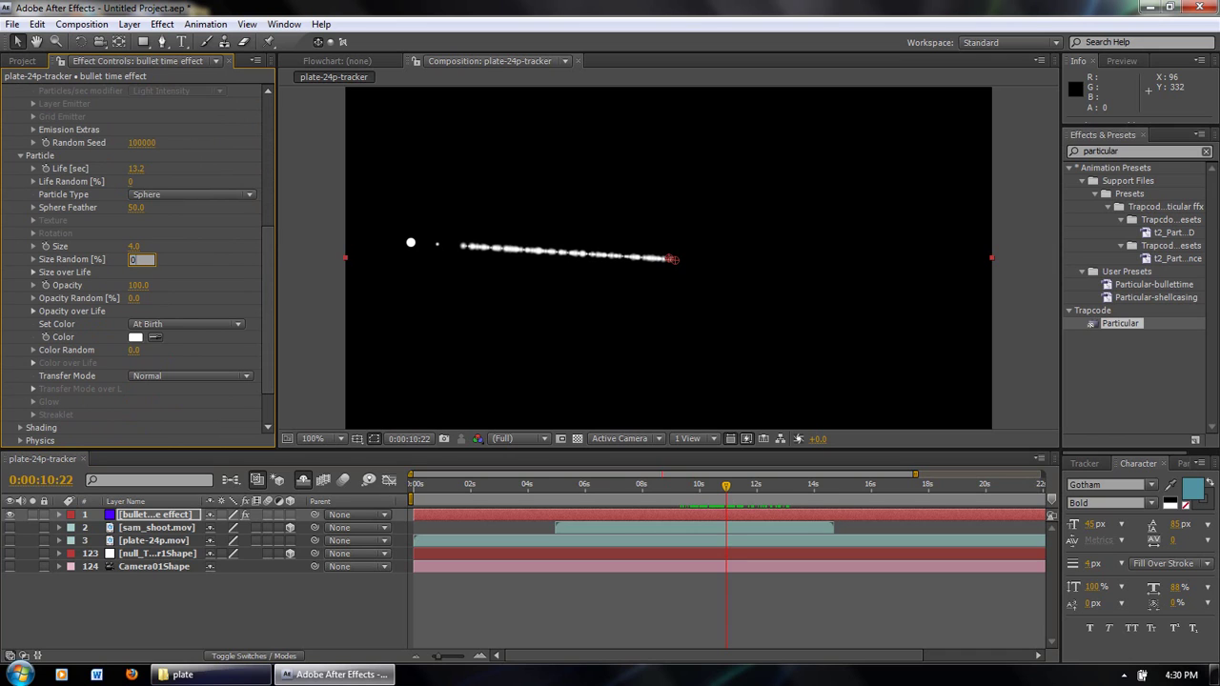
{"action": "type", "text": "0"}
{"action": "key", "text": "Return"}
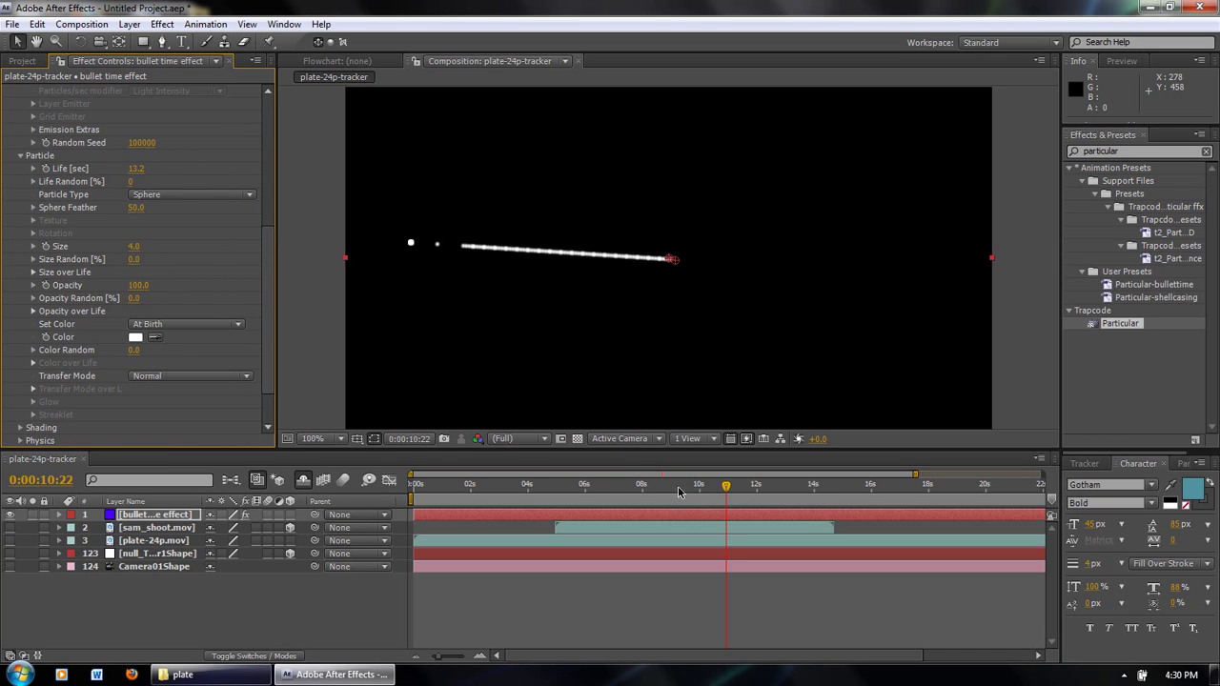
{"action": "left_click_drag", "start_coordinate": [726, 486], "coordinate": [749, 486]}
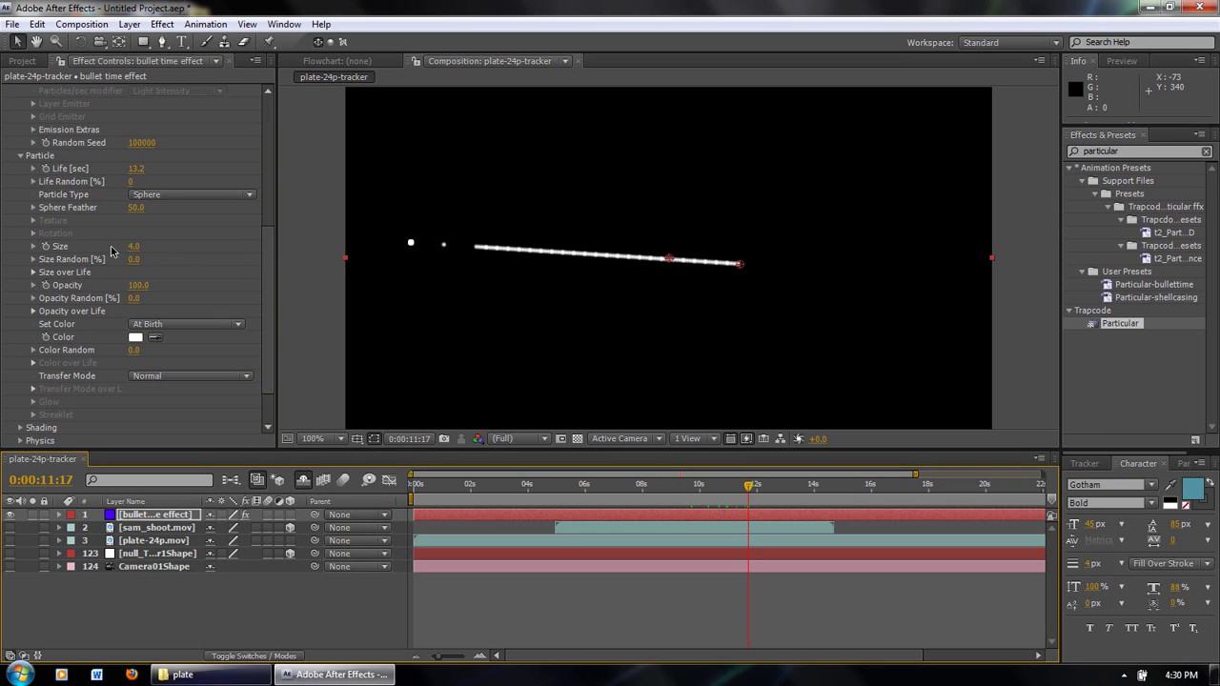
{"action": "left_click", "coordinate": [203, 282]}
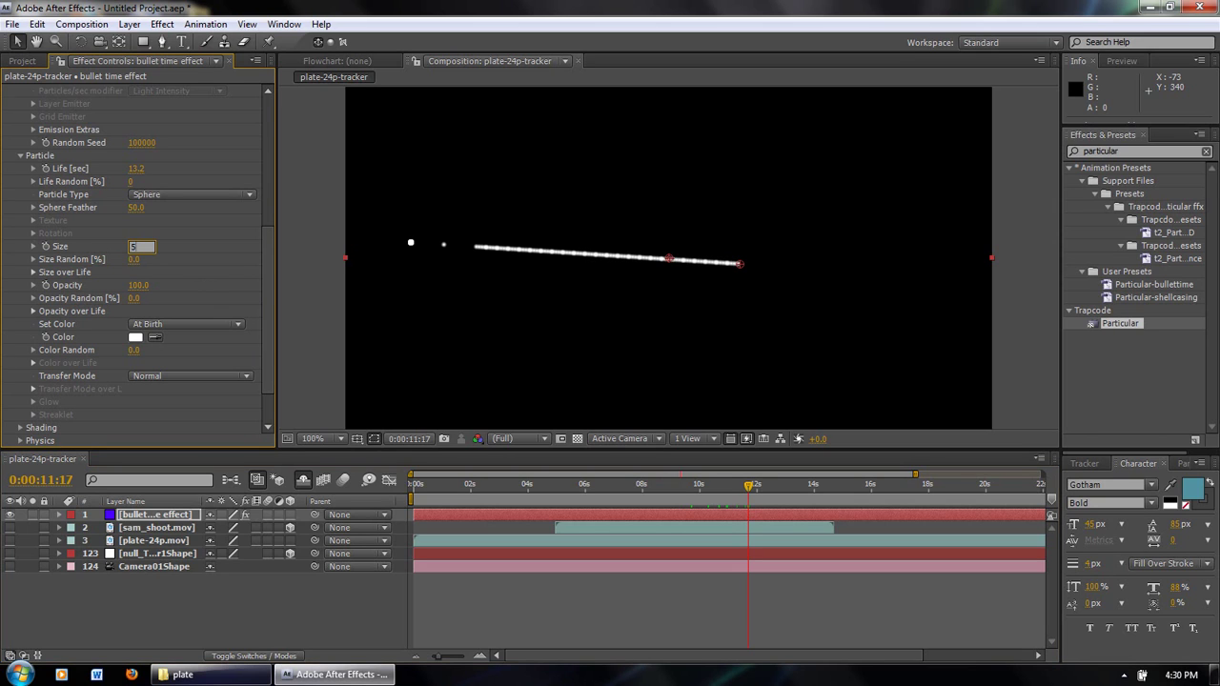
Add the expression Math.sin(time) to the particle Size and check the trail up to 0:00:14:20.
{"action": "left_click", "coordinate": [45, 246], "text": "alt"}
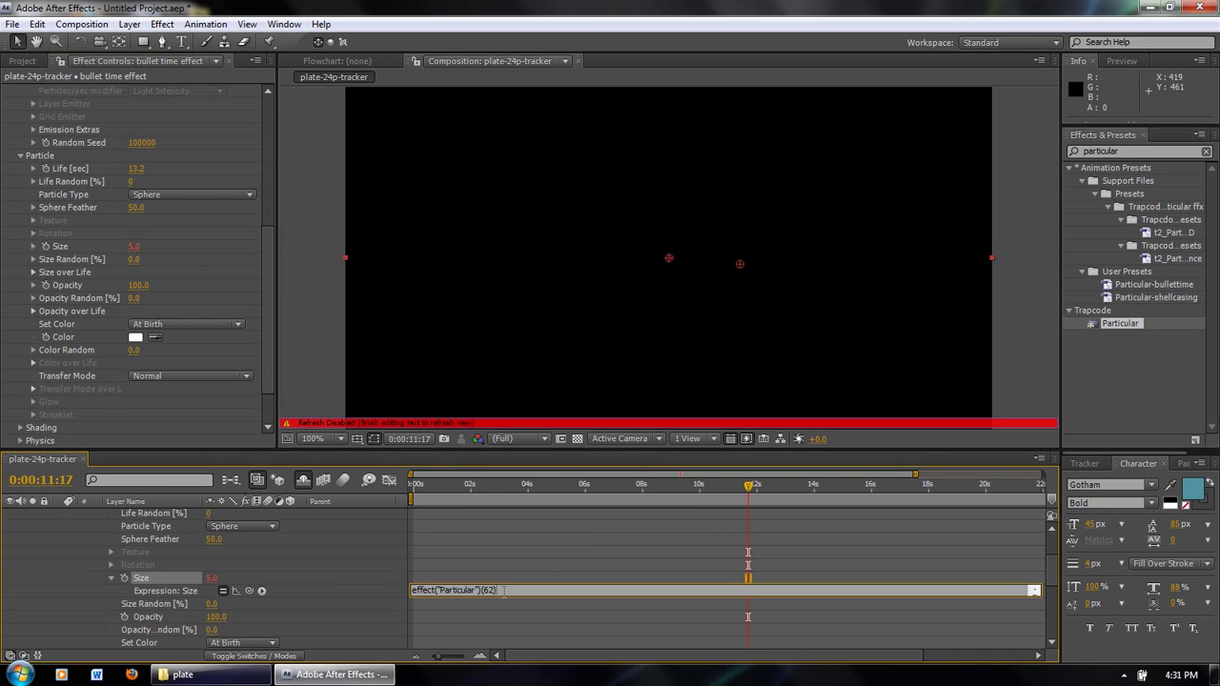
{"action": "key", "text": "BackSpace"}
{"action": "type", "text": "Math.sin("}
{"action": "type", "text": "time)"}
{"action": "left_click", "coordinate": [585, 567]}
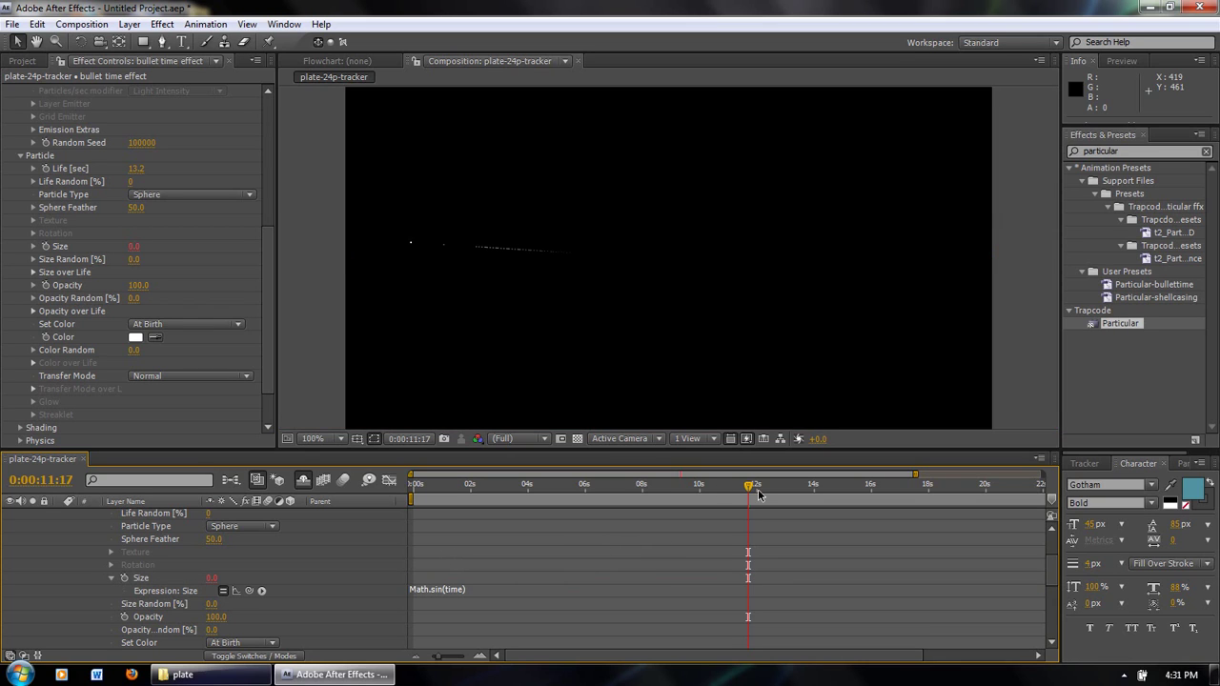
{"action": "left_click_drag", "start_coordinate": [747, 488], "coordinate": [839, 501]}
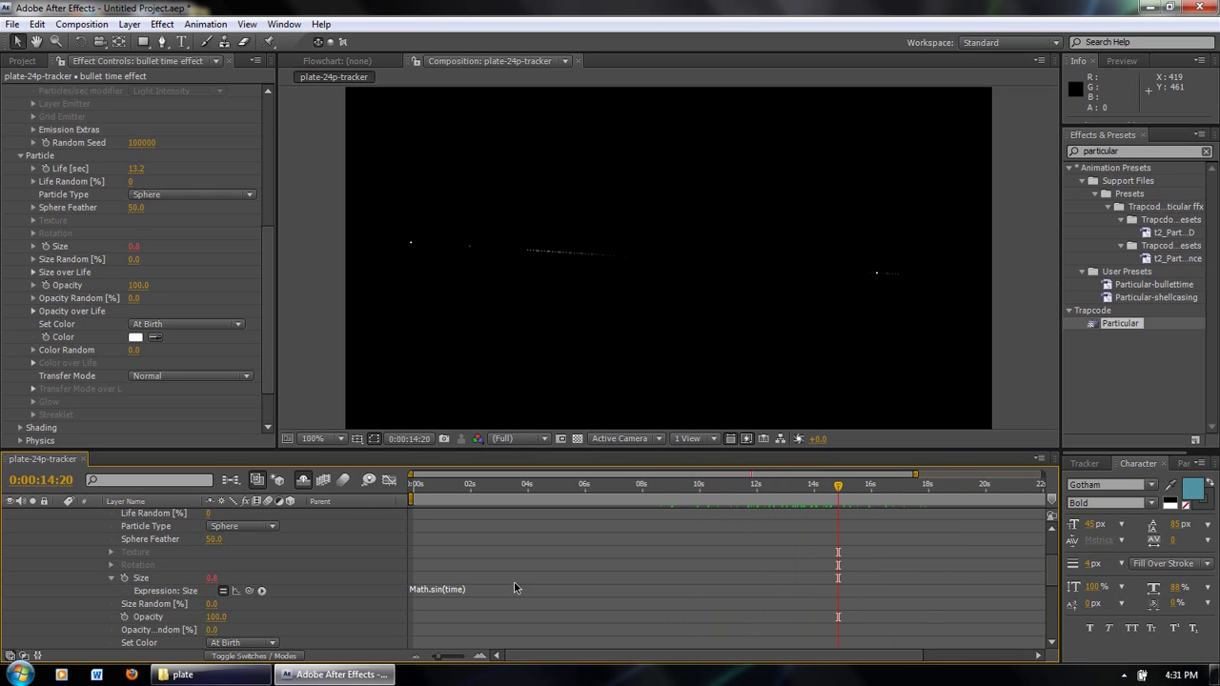
Change the Size expression to Math.sin(time)+2 and scrub through the trail to check it.
{"action": "left_click", "coordinate": [412, 593]}
{"action": "left_click", "coordinate": [412, 592]}
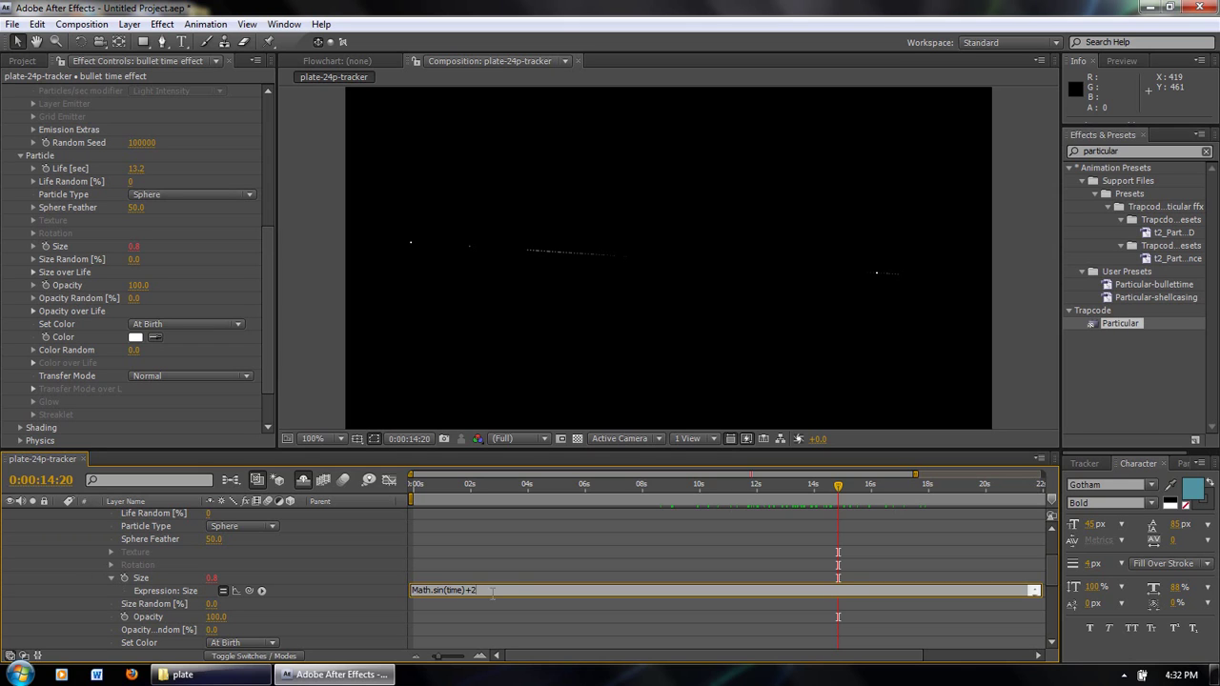
{"action": "left_click", "coordinate": [516, 566]}
{"action": "left_click", "coordinate": [566, 486]}
{"action": "left_click_drag", "start_coordinate": [562, 490], "coordinate": [808, 488]}
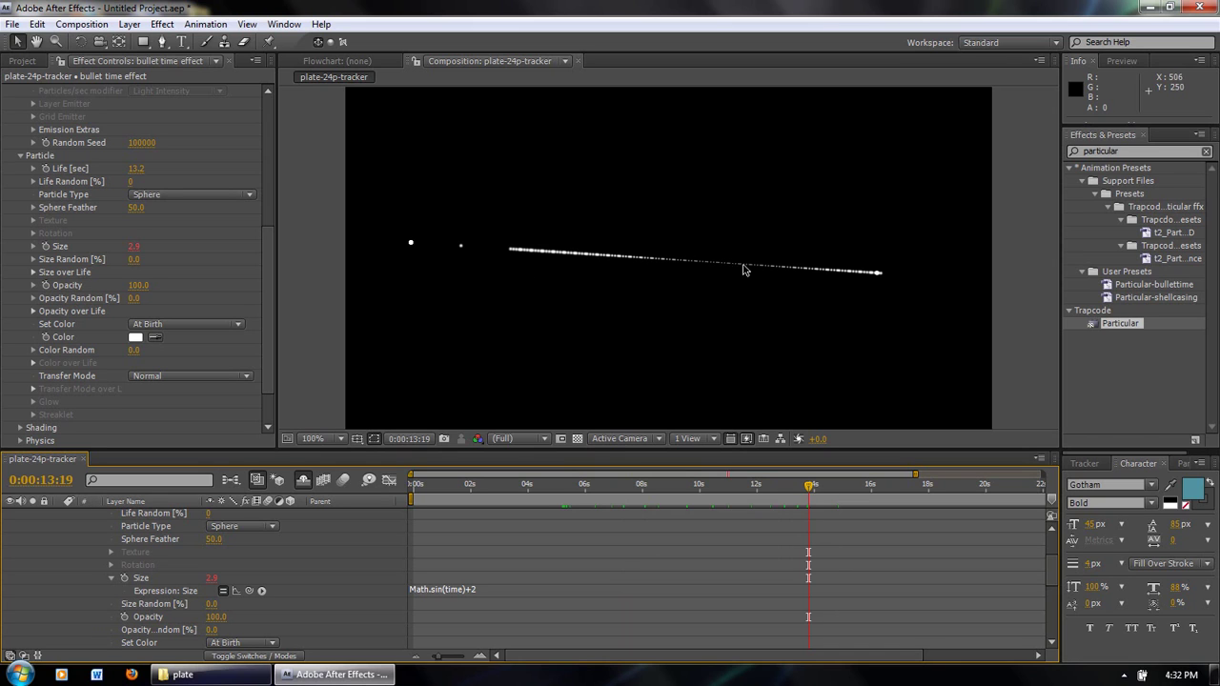
{"action": "left_click_drag", "start_coordinate": [819, 499], "coordinate": [882, 489]}
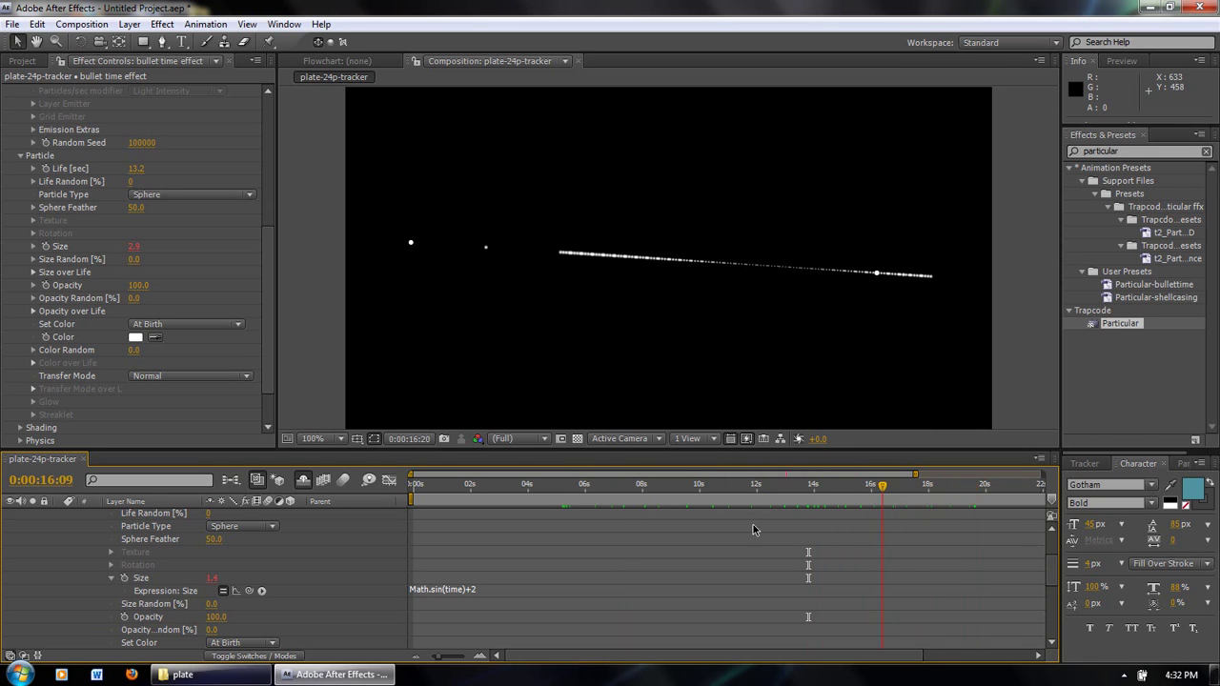
Scale up the Size expression by rewriting it as 2*(Math.sin(time)+2).
{"action": "left_click", "coordinate": [463, 593]}
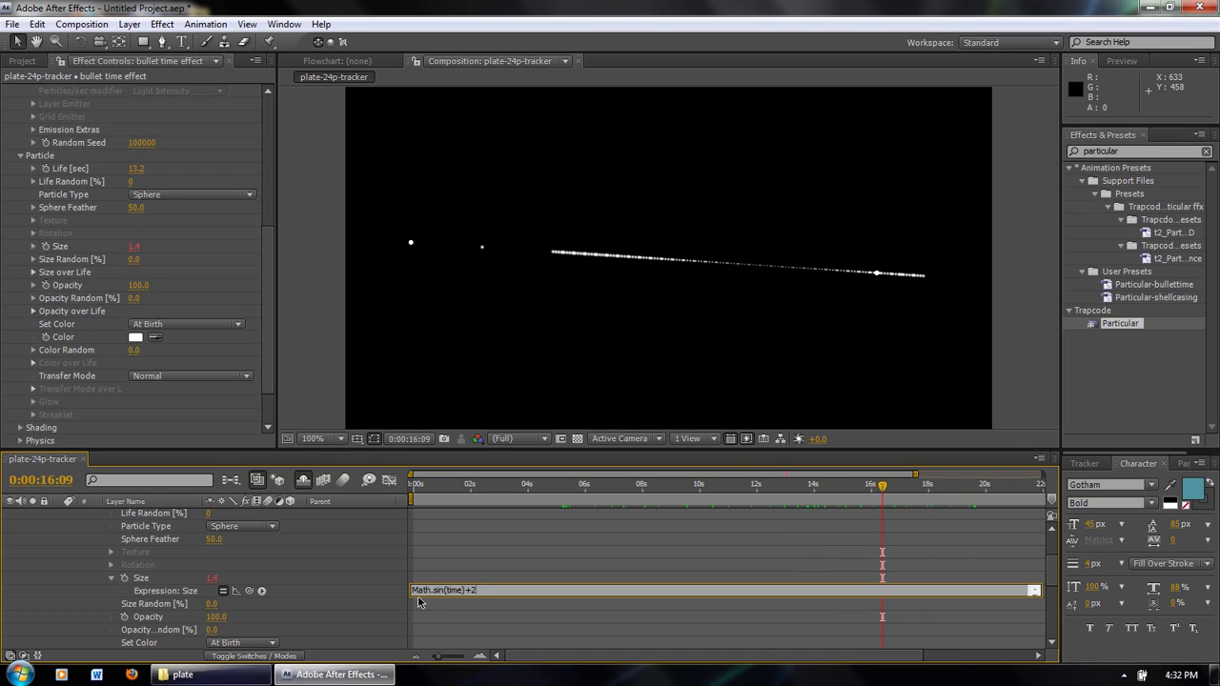
{"action": "type", "text": "("}
{"action": "key", "text": "Home"}
{"action": "type", "text": "2*"}
{"action": "key", "text": "Return"}
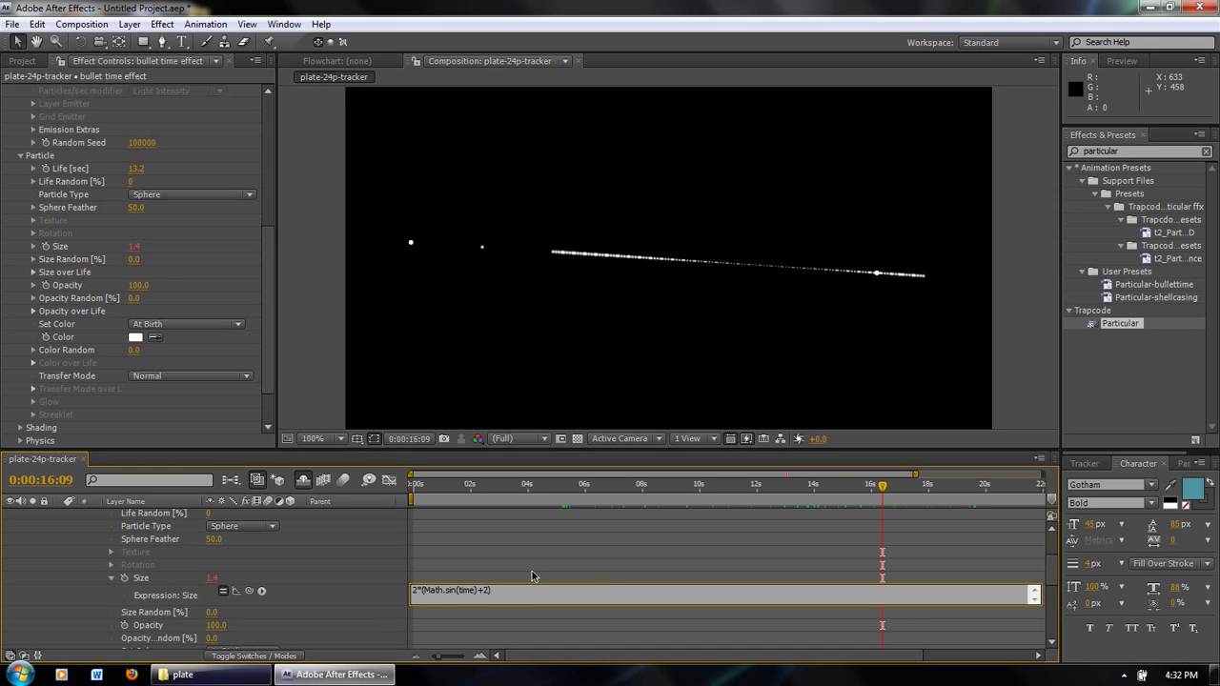
{"action": "left_click", "coordinate": [531, 575]}
Multiply time by 4 in the Size expression, making it 2*(Math.sin(4*time)+2), and check the trail at 0:00:14:03.
{"action": "left_click", "coordinate": [465, 588]}
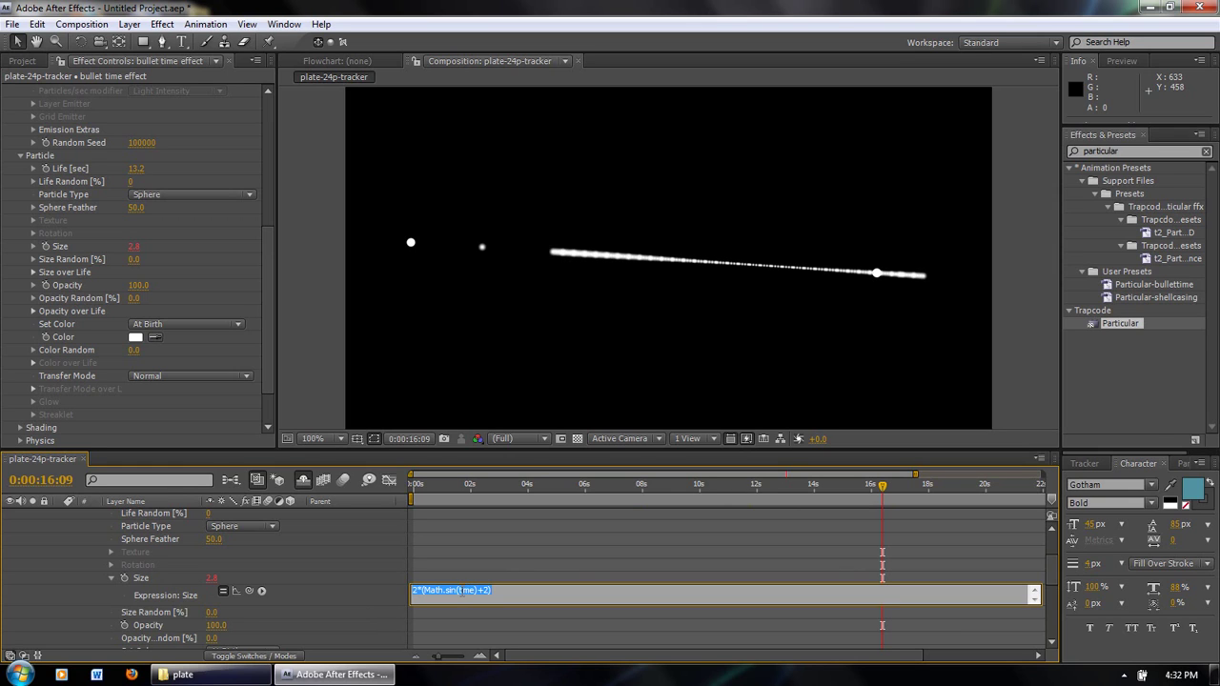
{"action": "left_click", "coordinate": [545, 613]}
{"action": "type", "text": "4*"}
{"action": "left_click", "coordinate": [525, 564]}
{"action": "mouse_move", "coordinate": [862, 490]}
{"action": "left_mouse_down"}
{"action": "mouse_move", "coordinate": [686, 491]}
{"action": "mouse_move", "coordinate": [817, 492]}
{"action": "left_mouse_up"}
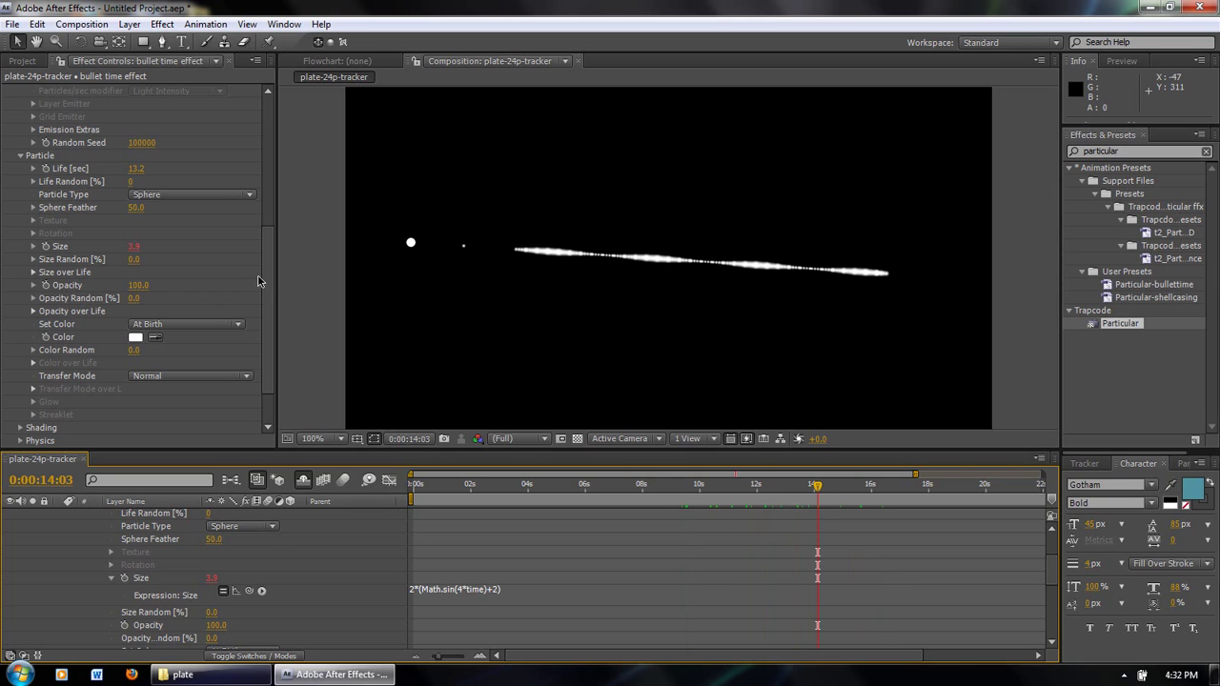
Set the emitter's Particles/sec to 15 and check the trail at an earlier time.
{"action": "left_click_drag", "start_coordinate": [269, 270], "coordinate": [236, 147]}
{"action": "left_click", "coordinate": [133, 141]}
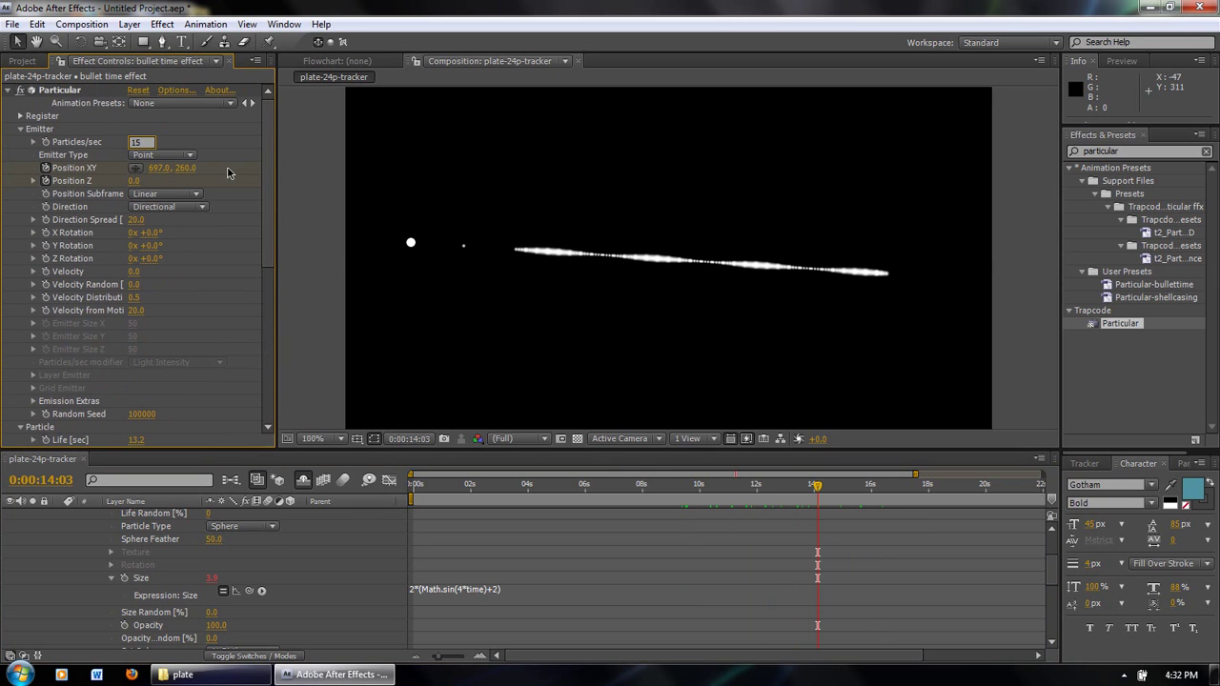
{"action": "type", "text": "15"}
{"action": "key", "text": "Return"}
{"action": "scroll", "coordinate": [614, 291], "scroll_direction": "up", "scroll_amount": 4}
{"action": "scroll", "coordinate": [615, 295], "scroll_direction": "down", "scroll_amount": 1}
{"action": "mouse_move", "coordinate": [815, 489]}
{"action": "left_mouse_down"}
{"action": "mouse_move", "coordinate": [743, 491]}
{"action": "mouse_move", "coordinate": [849, 490]}
{"action": "mouse_move", "coordinate": [775, 489]}
{"action": "left_mouse_up"}
Change the time multiplier in the Size expression to 6, giving 2*(Math.sin(6*time)+2), and preview the trail.
{"action": "scroll", "coordinate": [741, 376], "scroll_direction": "down", "scroll_amount": 1}
{"action": "left_click", "coordinate": [463, 592]}
{"action": "double_click", "coordinate": [461, 590]}
{"action": "type", "text": "6"}
{"action": "left_click", "coordinate": [518, 578]}
{"action": "key", "text": "space"}
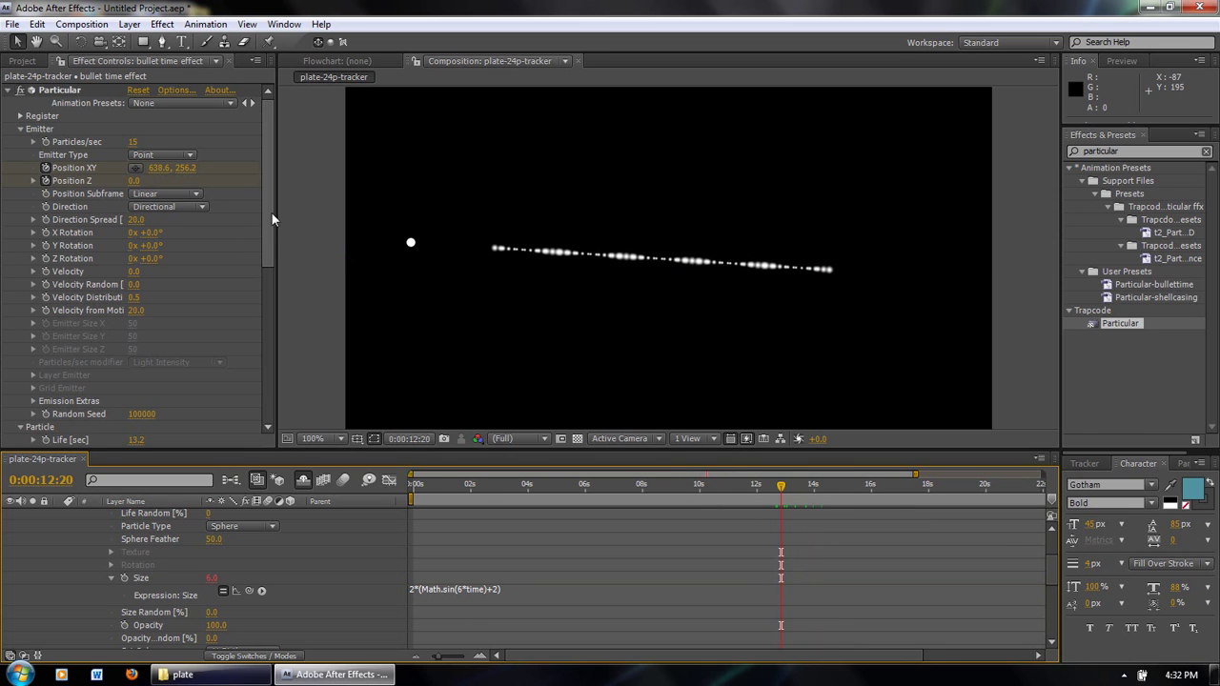
Set the particles' Sphere Feather to 25 and their Opacity to 80.
{"action": "scroll", "coordinate": [272, 212], "scroll_direction": "down", "scroll_amount": 5}
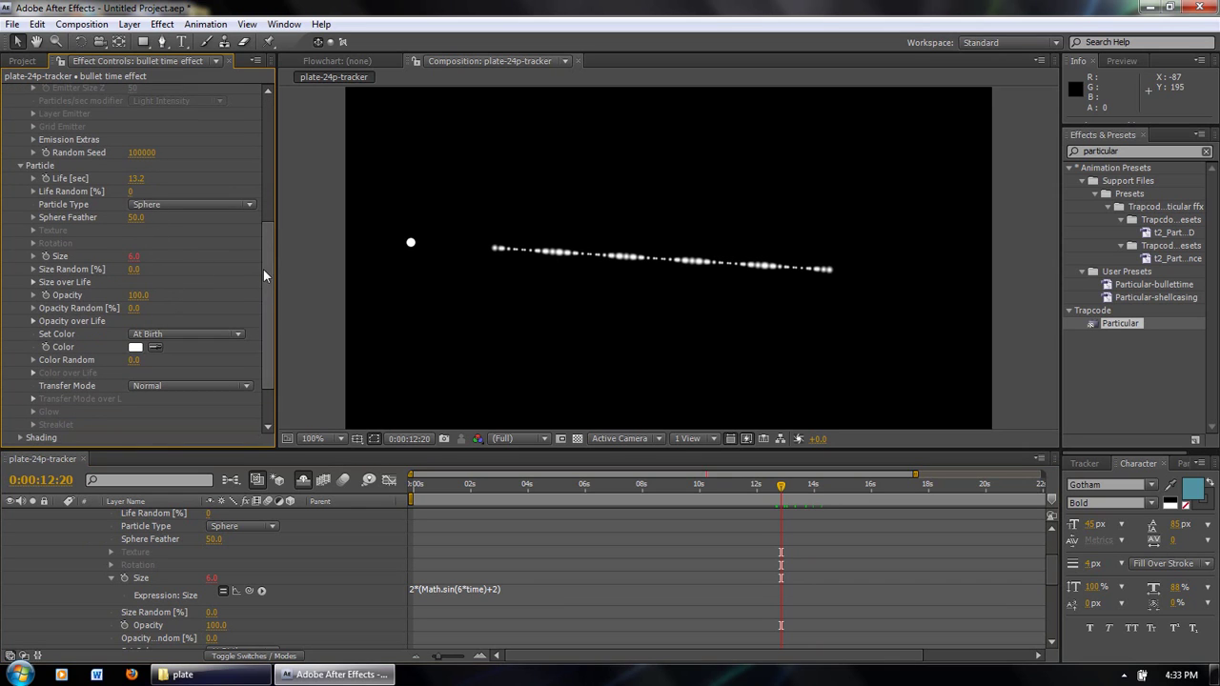
{"action": "scroll", "coordinate": [267, 268], "scroll_direction": "up", "scroll_amount": 1}
{"action": "scroll", "coordinate": [266, 269], "scroll_direction": "up", "scroll_amount": 1}
{"action": "left_click_drag", "start_coordinate": [138, 249], "coordinate": [118, 254]}
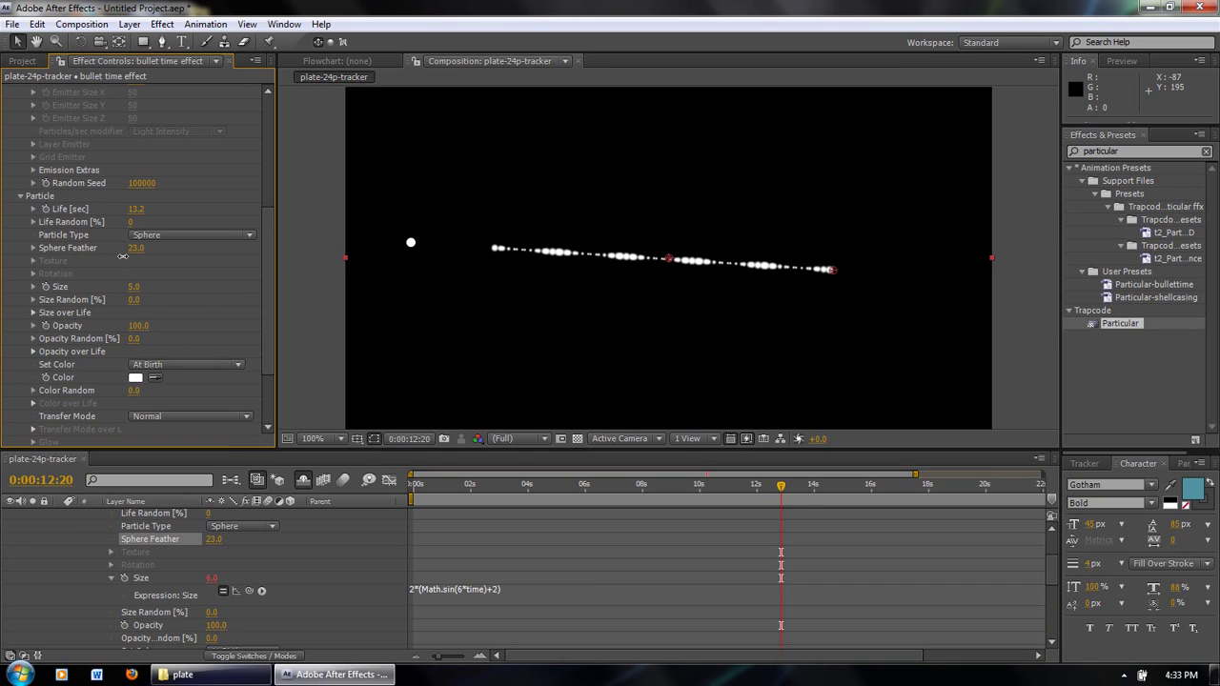
{"action": "left_click_drag", "start_coordinate": [139, 325], "coordinate": [127, 326]}
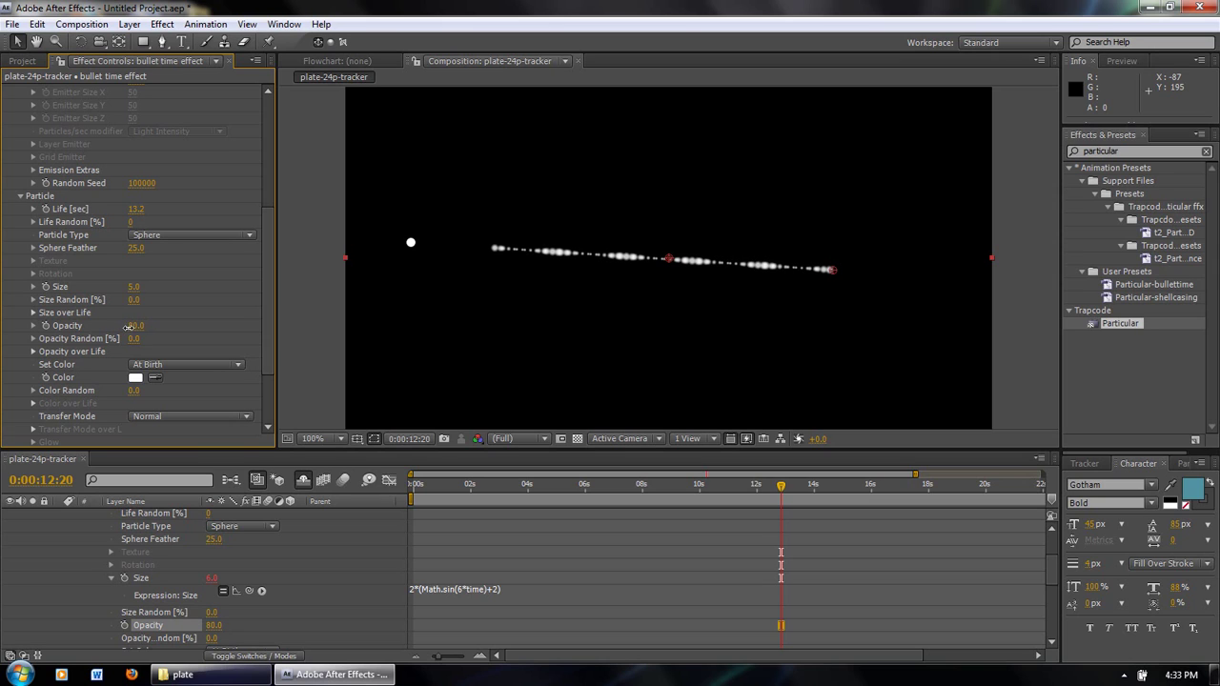
Draw an Opacity over Life curve that fades in at birth and tapers toward death, and check the trail at 0:00:12:11.
{"action": "left_click", "coordinate": [33, 352]}
{"action": "left_click_drag", "start_coordinate": [115, 367], "coordinate": [234, 396]}
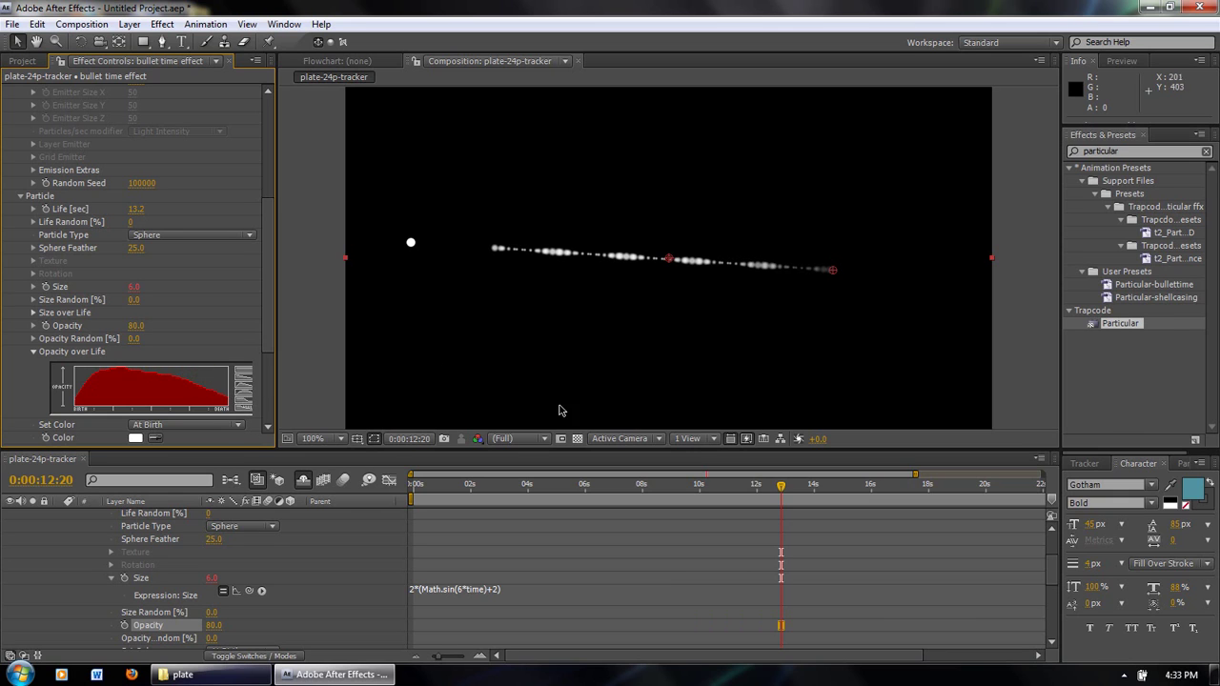
{"action": "mouse_move", "coordinate": [785, 492]}
{"action": "left_mouse_down"}
{"action": "mouse_move", "coordinate": [815, 497]}
{"action": "mouse_move", "coordinate": [769, 502]}
{"action": "left_mouse_up"}
{"action": "left_click_drag", "start_coordinate": [269, 329], "coordinate": [270, 143]}
{"action": "scroll", "coordinate": [91, 538], "scroll_direction": "up", "scroll_amount": 3}
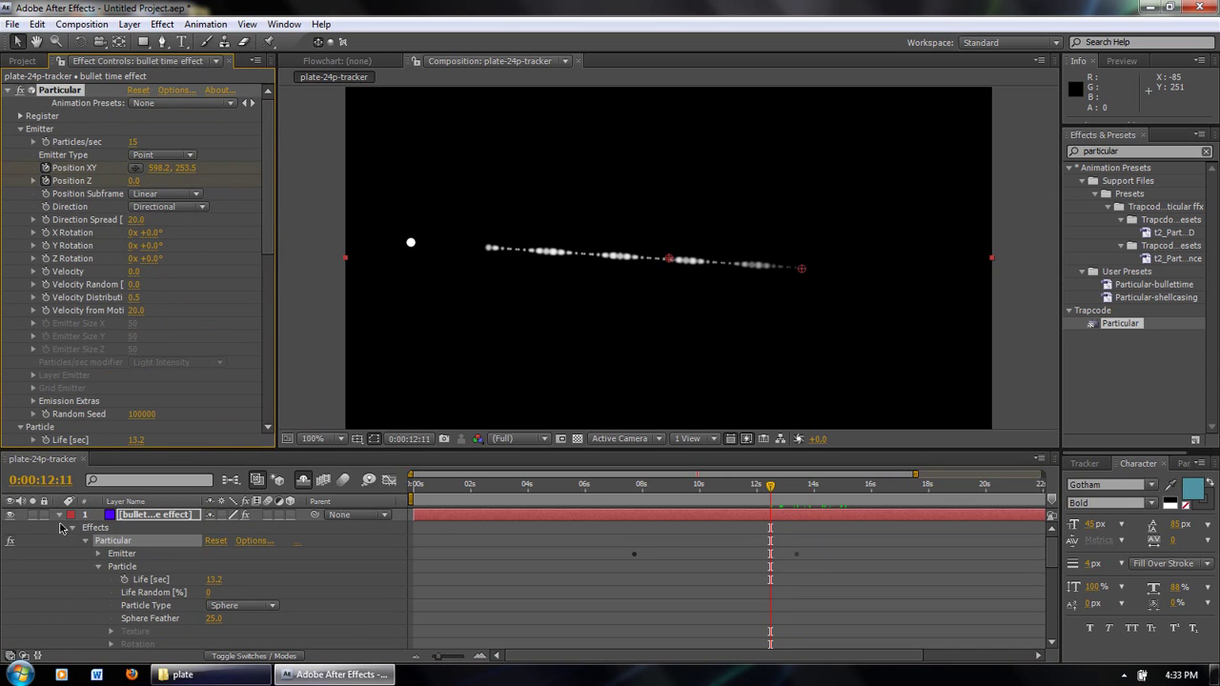
{"action": "left_click", "coordinate": [59, 515]}
Add a new camera layer to the composition for viewing the particle trail in 3D.
{"action": "left_click", "coordinate": [130, 24]}
{"action": "mouse_move", "coordinate": [149, 42]}
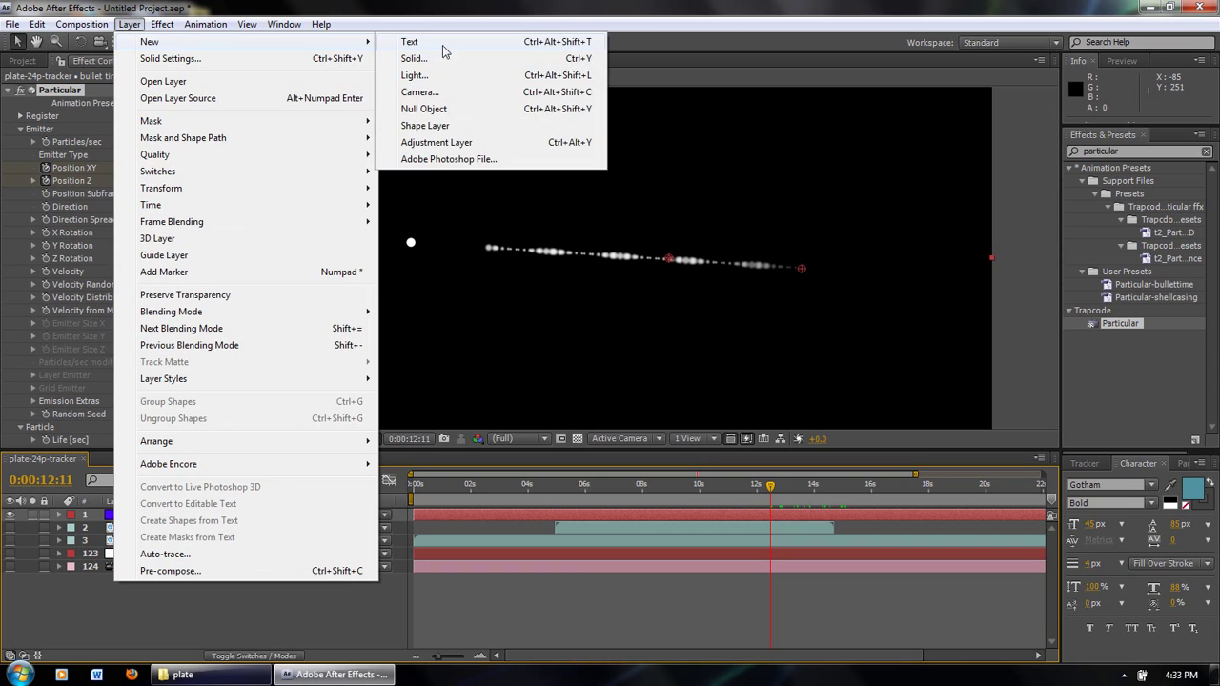
{"action": "left_click", "coordinate": [422, 93]}
{"action": "left_click", "coordinate": [391, 366]}
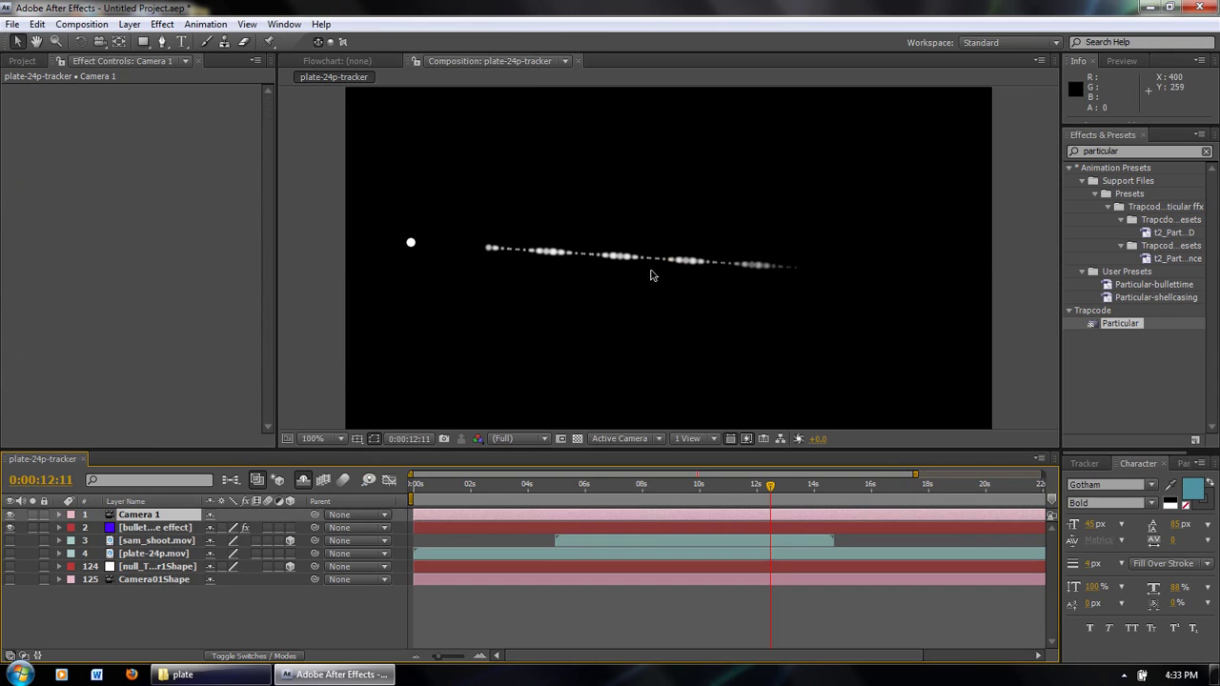
Orbit Camera 1 around the particle trail and view it from different angles at 0:00:13:09.
{"action": "key", "text": "c"}
{"action": "mouse_move", "coordinate": [661, 234]}
{"action": "left_mouse_down"}
{"action": "mouse_move", "coordinate": [437, 276]}
{"action": "mouse_move", "coordinate": [433, 316]}
{"action": "mouse_move", "coordinate": [555, 333]}
{"action": "mouse_move", "coordinate": [730, 267]}
{"action": "mouse_move", "coordinate": [651, 206]}
{"action": "mouse_move", "coordinate": [485, 196]}
{"action": "mouse_move", "coordinate": [441, 254]}
{"action": "mouse_move", "coordinate": [791, 500]}
{"action": "mouse_move", "coordinate": [699, 487]}
{"action": "mouse_move", "coordinate": [798, 495]}
{"action": "left_mouse_up"}
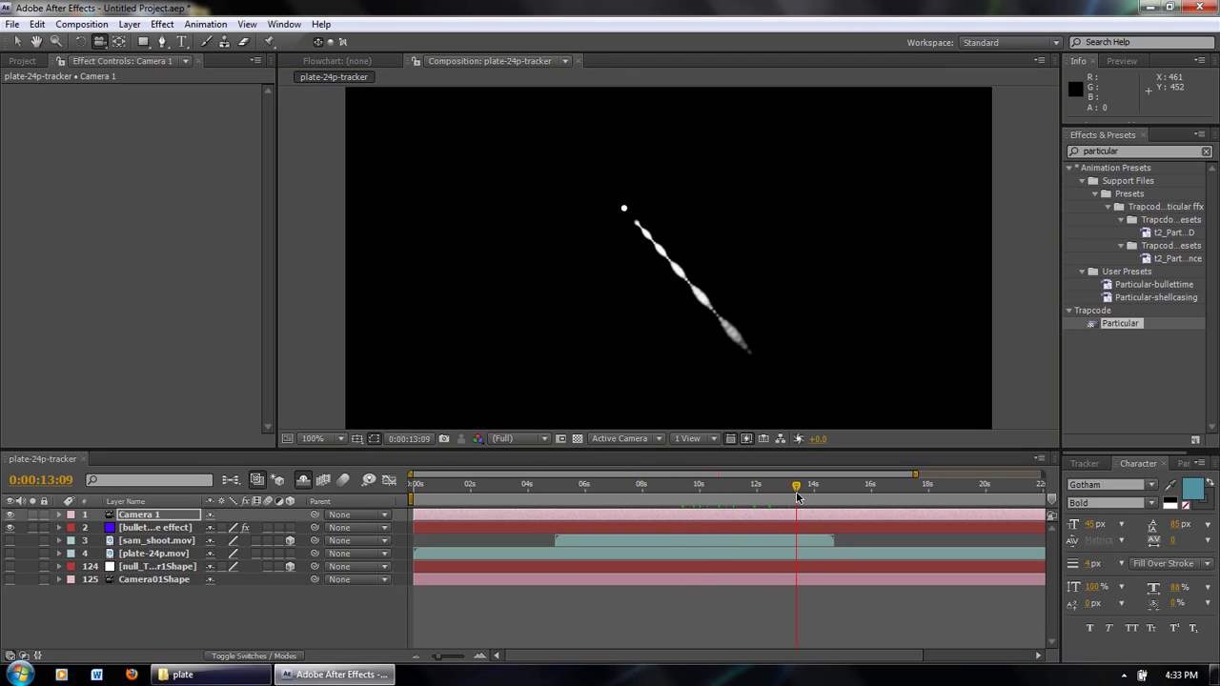
{"action": "mouse_move", "coordinate": [713, 232]}
{"action": "left_mouse_down"}
{"action": "mouse_move", "coordinate": [623, 197]}
{"action": "mouse_move", "coordinate": [449, 395]}
{"action": "left_mouse_up"}
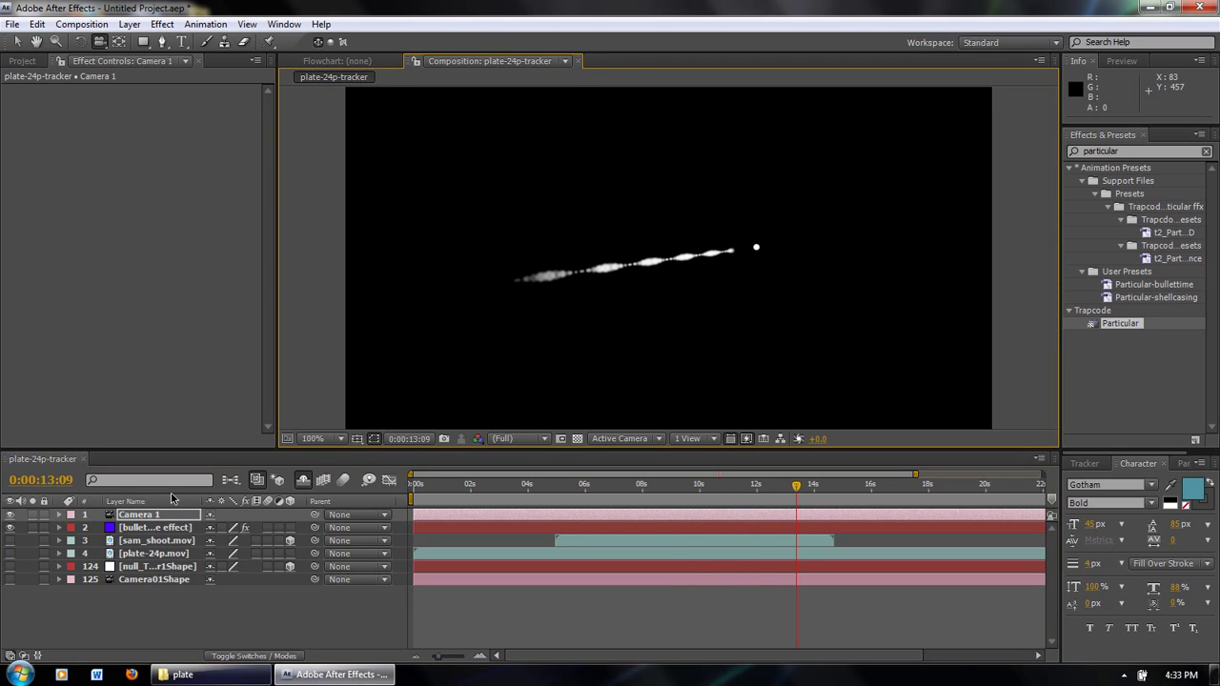
Return to the Selection tool and delete the Camera 1 layer.
{"action": "left_click", "coordinate": [139, 515]}
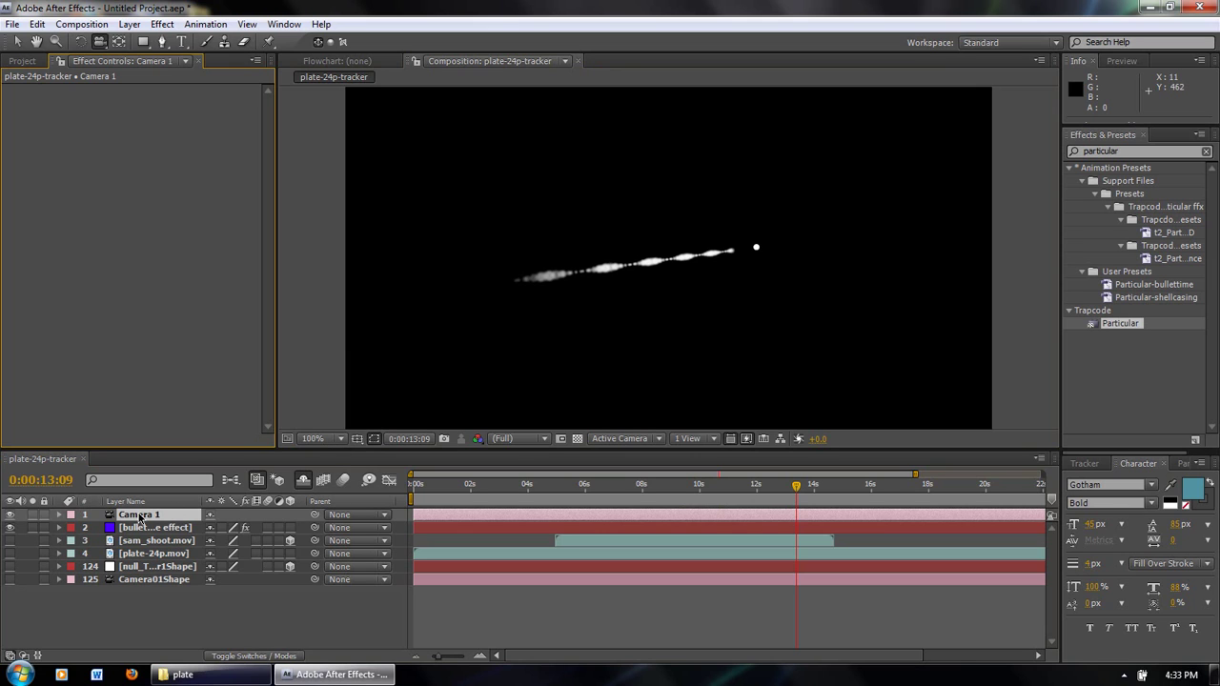
{"action": "key", "text": "v"}
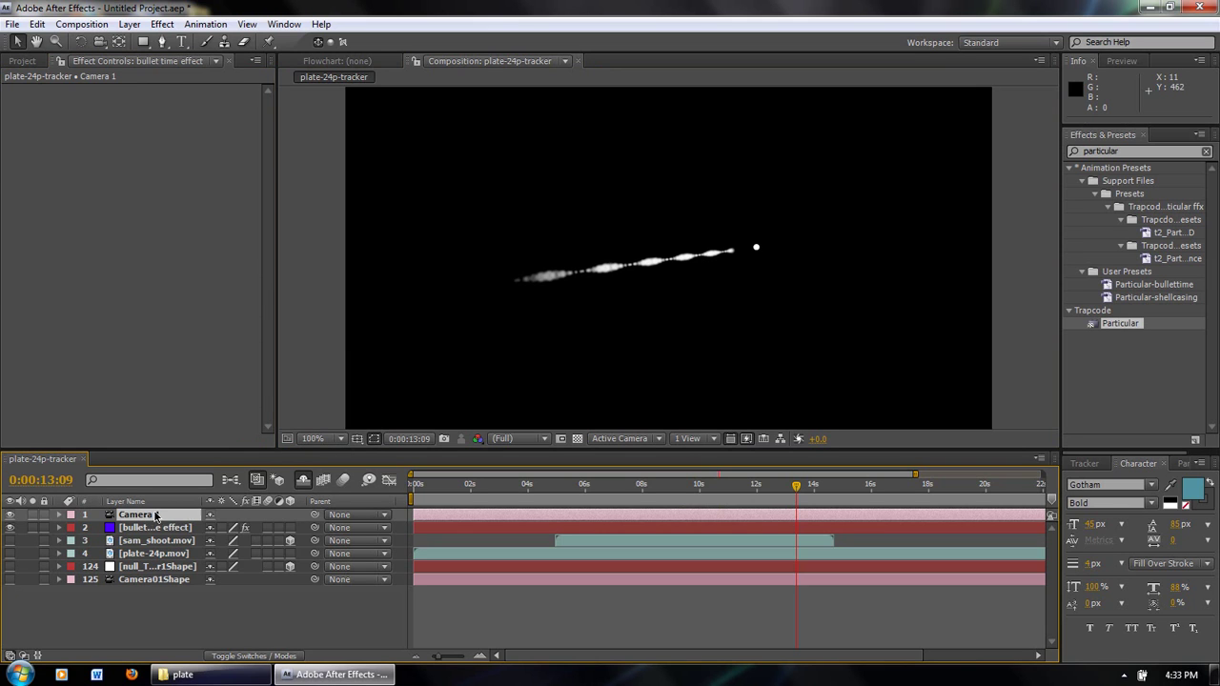
{"action": "key", "text": "Delete"}
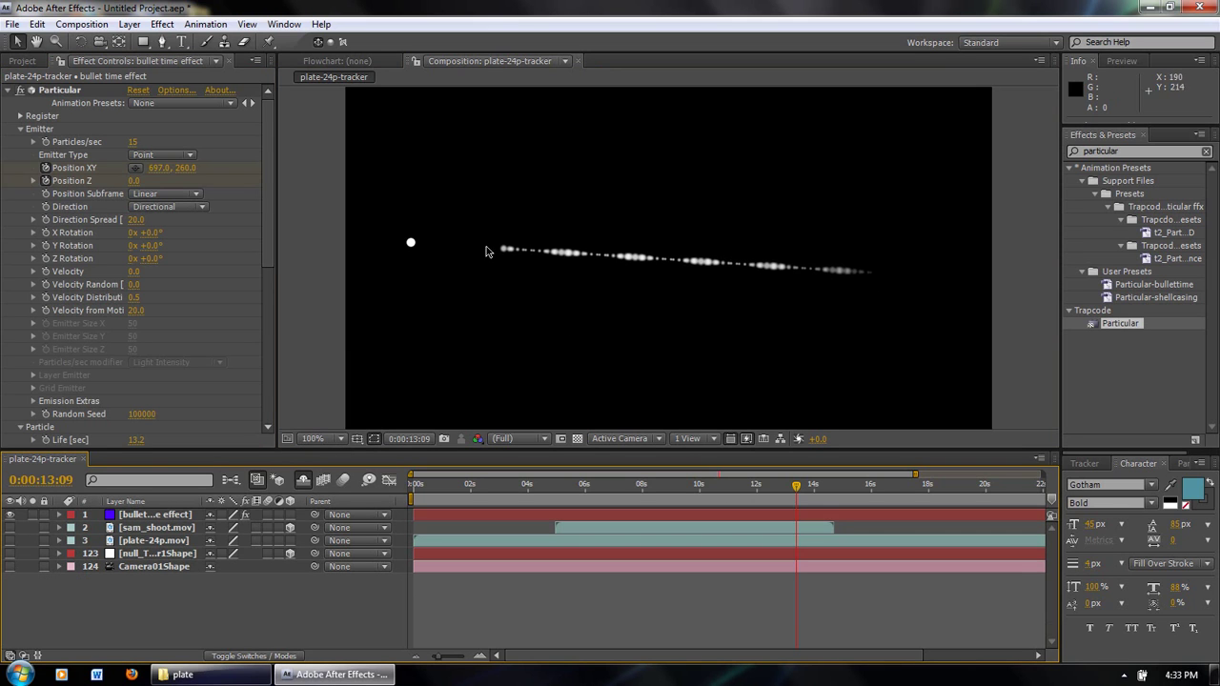
Make the sam_shoot.mov, plate-24p.mov and Camera01Shape layers visible again and check the composite at 0:00:06:18.
{"action": "left_click_drag", "start_coordinate": [796, 486], "coordinate": [743, 488]}
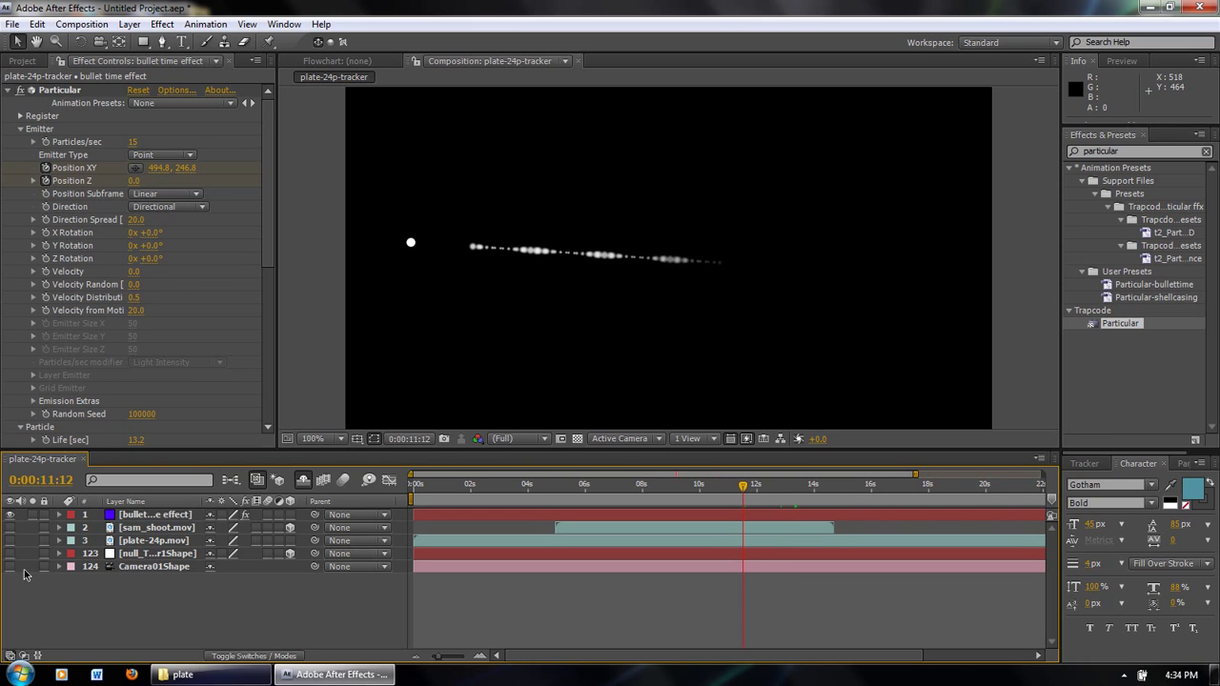
{"action": "left_click_drag", "start_coordinate": [9, 534], "coordinate": [11, 576]}
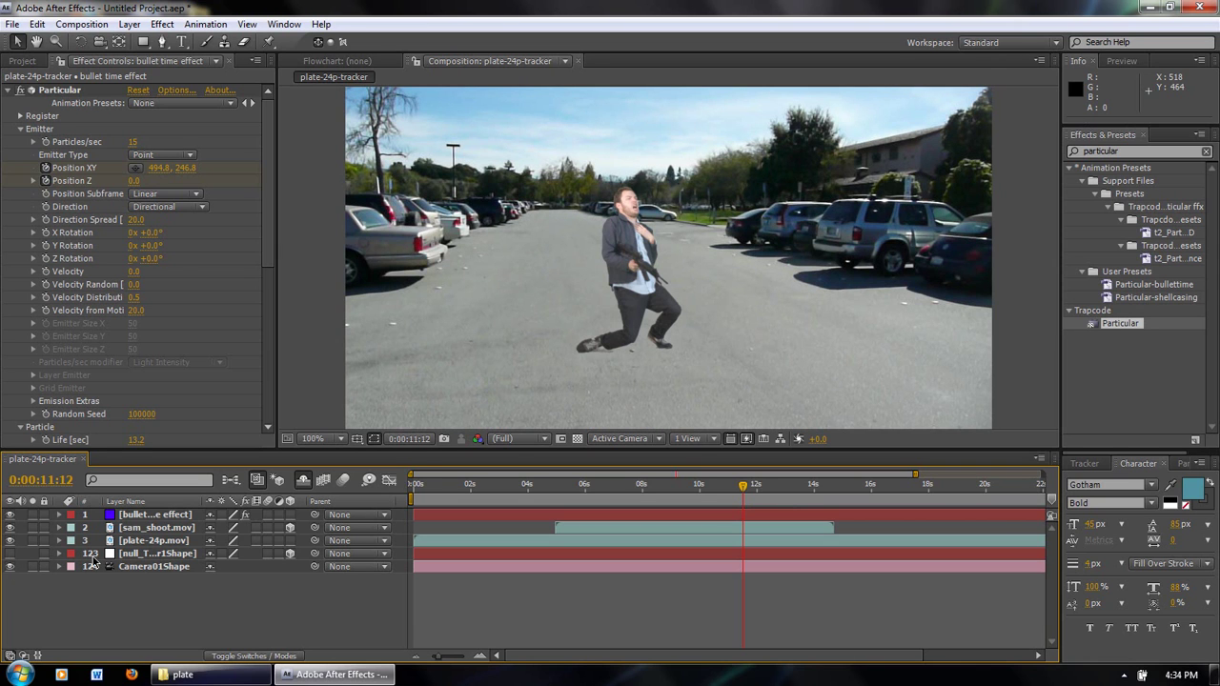
{"action": "left_click", "coordinate": [606, 497]}
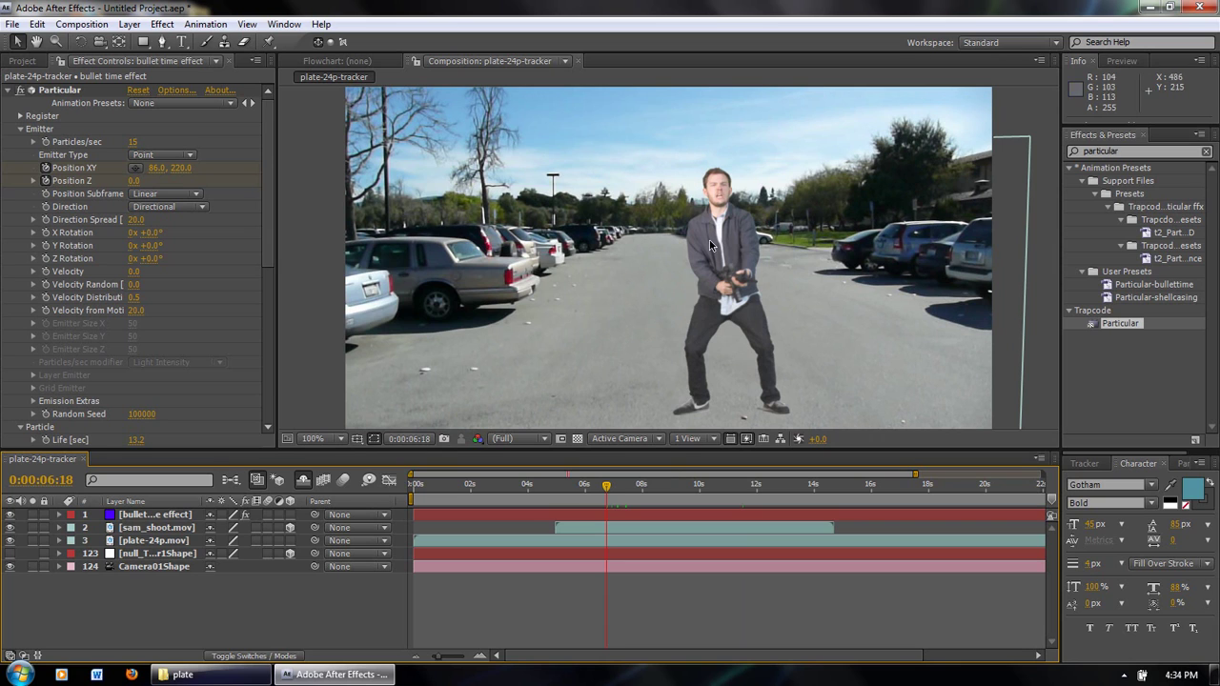
{"action": "left_click", "coordinate": [158, 567]}
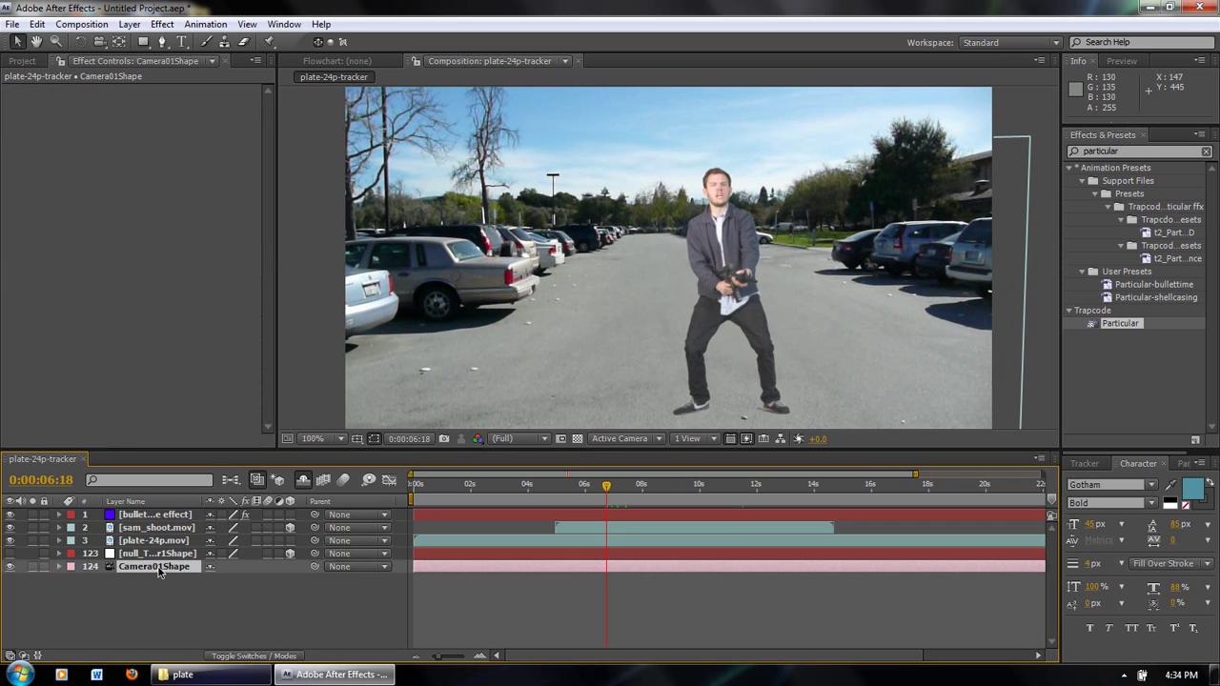
Remove the emitter's Position XY and Position Z keyframes and make the bullet time effect layer start at 0:00:07:00.
{"action": "left_click", "coordinate": [141, 515]}
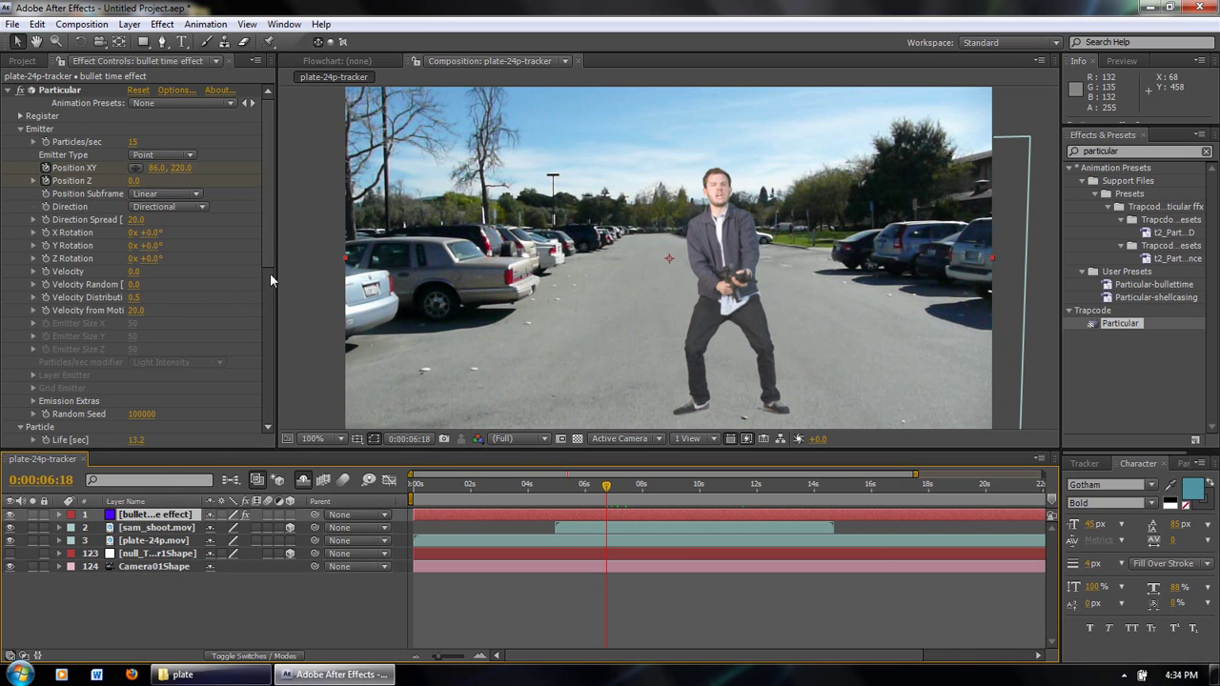
{"action": "left_click", "coordinate": [49, 171]}
{"action": "left_click_drag", "start_coordinate": [556, 489], "coordinate": [741, 507]}
{"action": "mouse_move", "coordinate": [661, 509]}
{"action": "left_mouse_down"}
{"action": "mouse_move", "coordinate": [642, 513]}
{"action": "mouse_move", "coordinate": [661, 511]}
{"action": "left_mouse_up"}
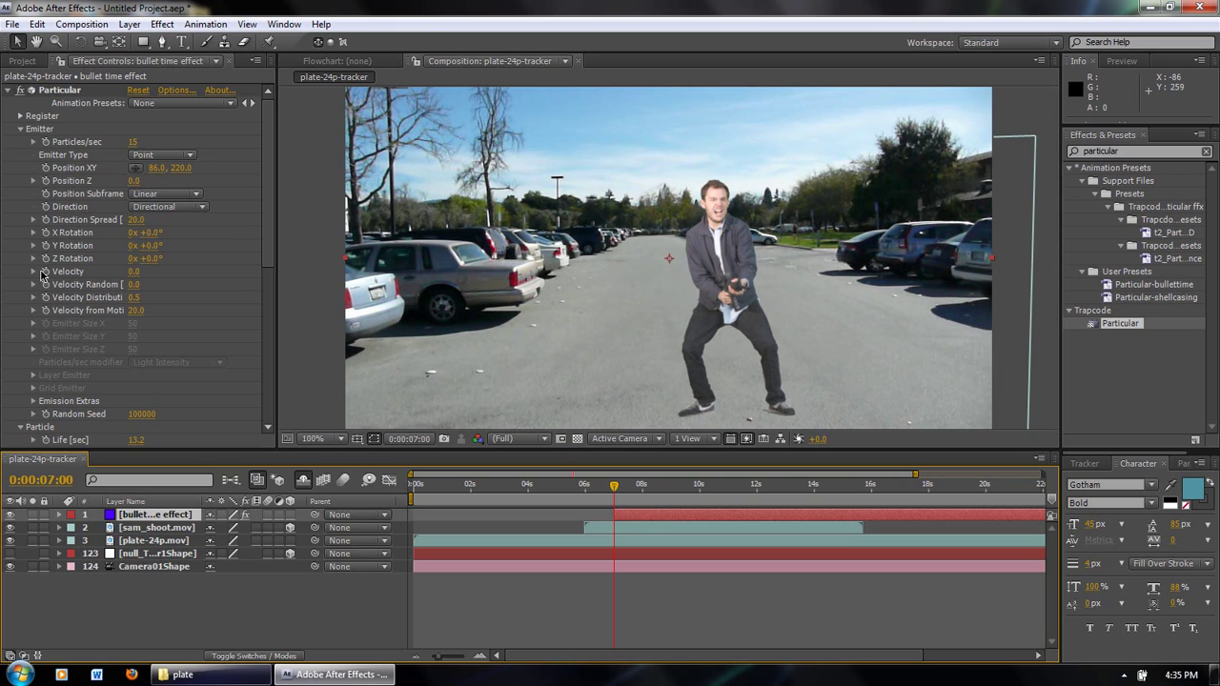
Keyframe the emitter's Position XY and Position Z at 0:00:07:00, and reveal the sam_shoot.mov layer's Position.
{"action": "left_click", "coordinate": [45, 168]}
{"action": "left_click", "coordinate": [45, 180]}
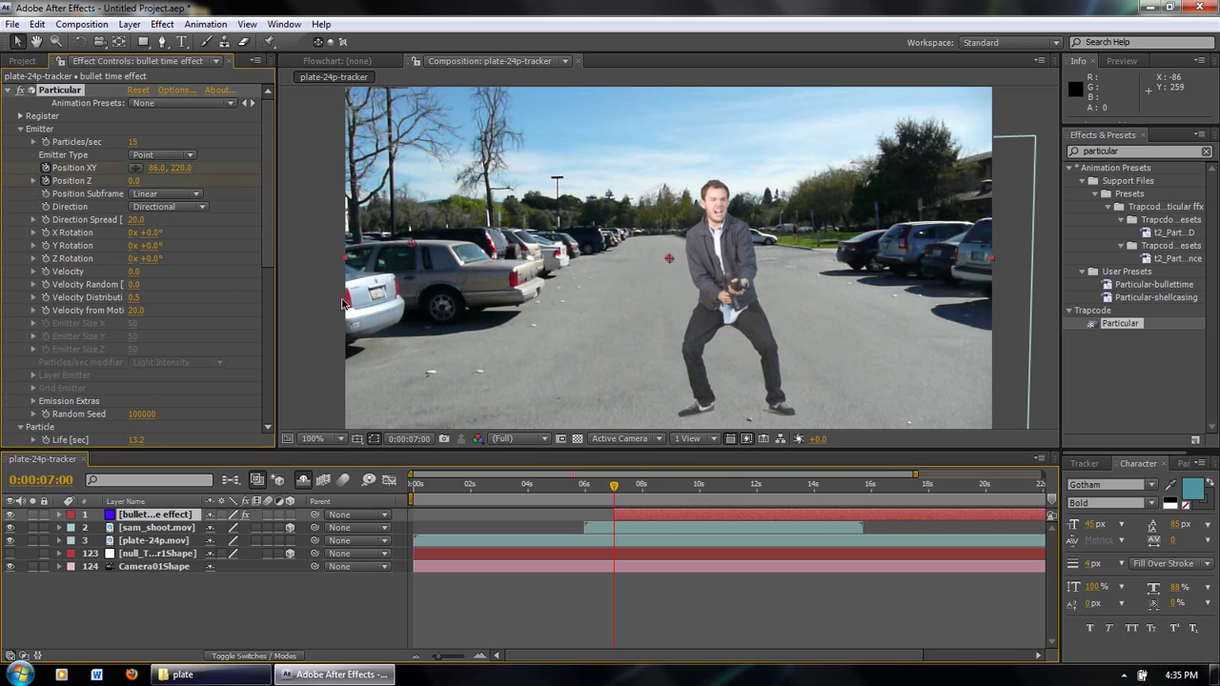
{"action": "left_click", "coordinate": [150, 529]}
{"action": "key", "text": "p"}
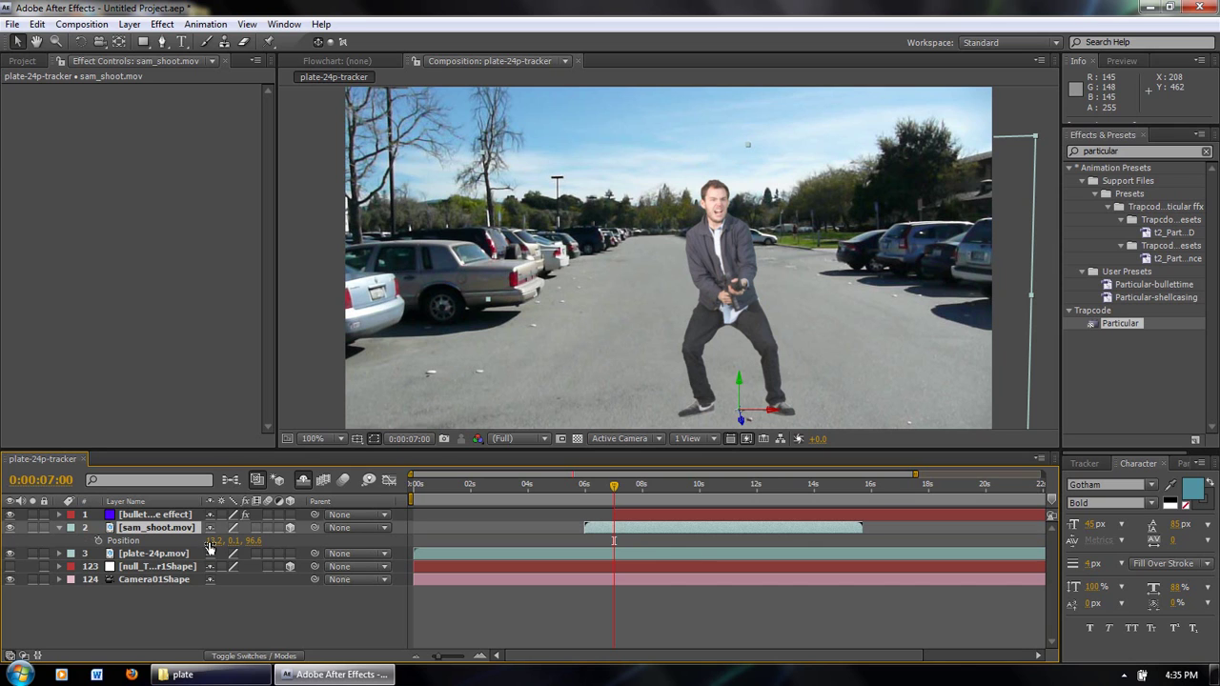
Match the emitter to the actor by setting Position XY to 13.2, 0.1 and Position Z to 96.6, and check at 0:00:07:23.
{"action": "left_click", "coordinate": [164, 515]}
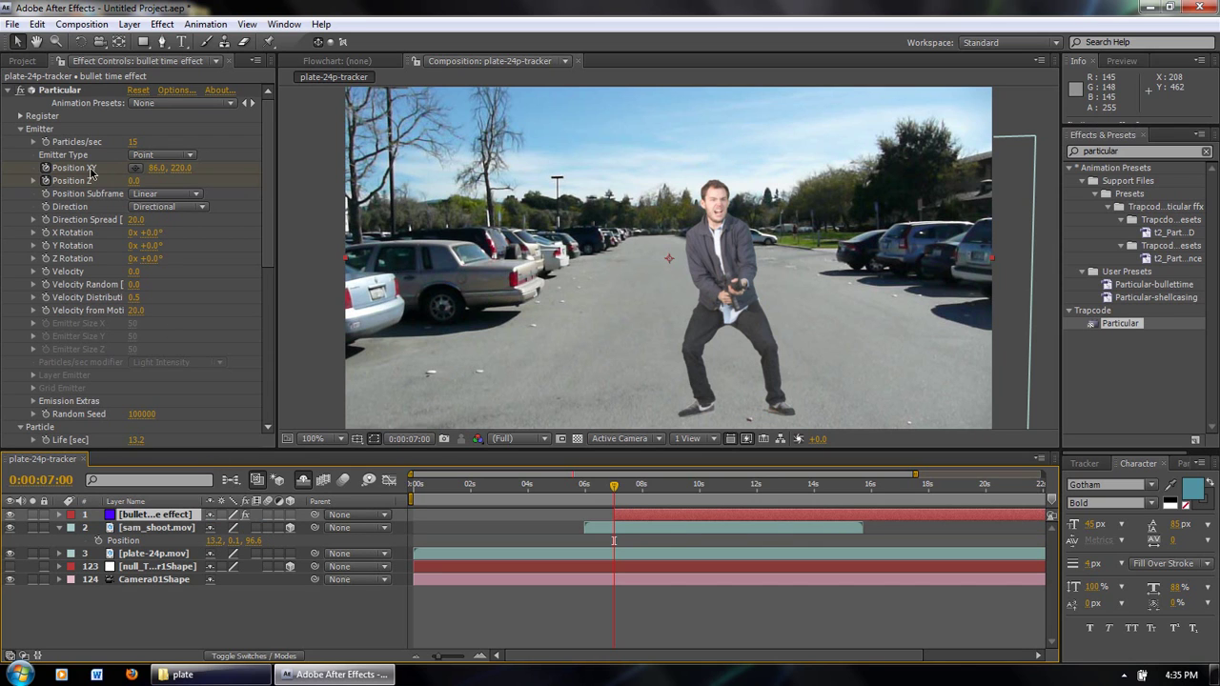
{"action": "left_click", "coordinate": [156, 168]}
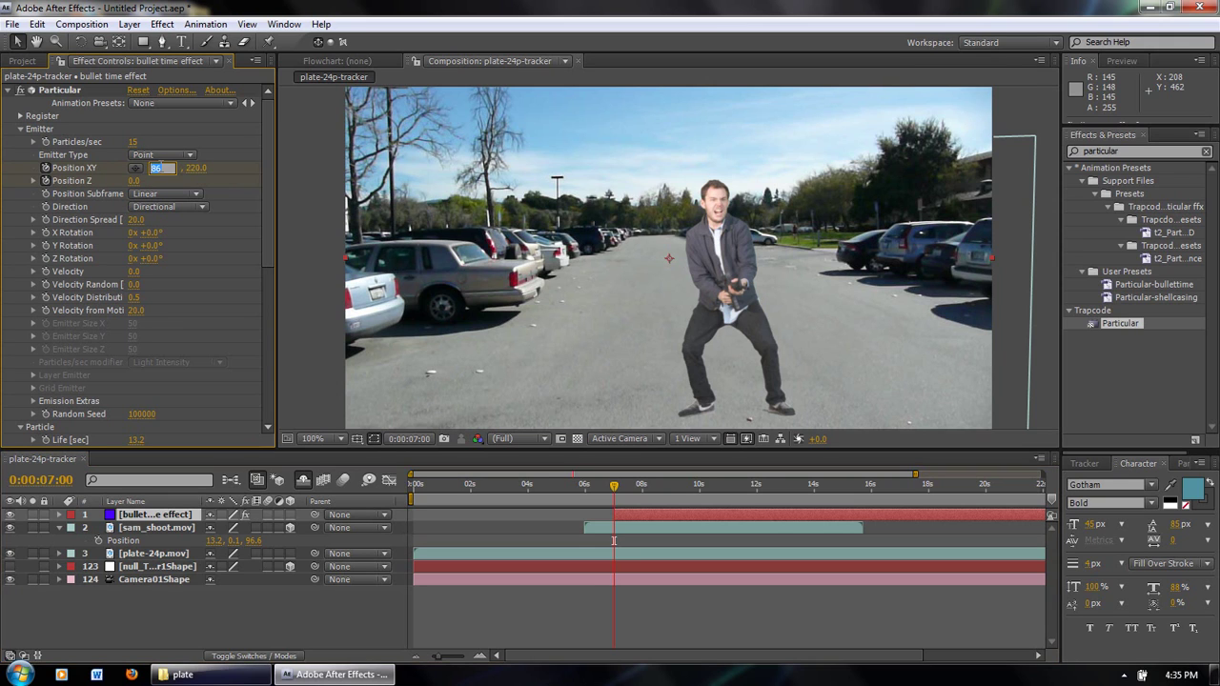
{"action": "key", "text": "Tab"}
{"action": "type", "text": "0.1"}
{"action": "key", "text": "Tab"}
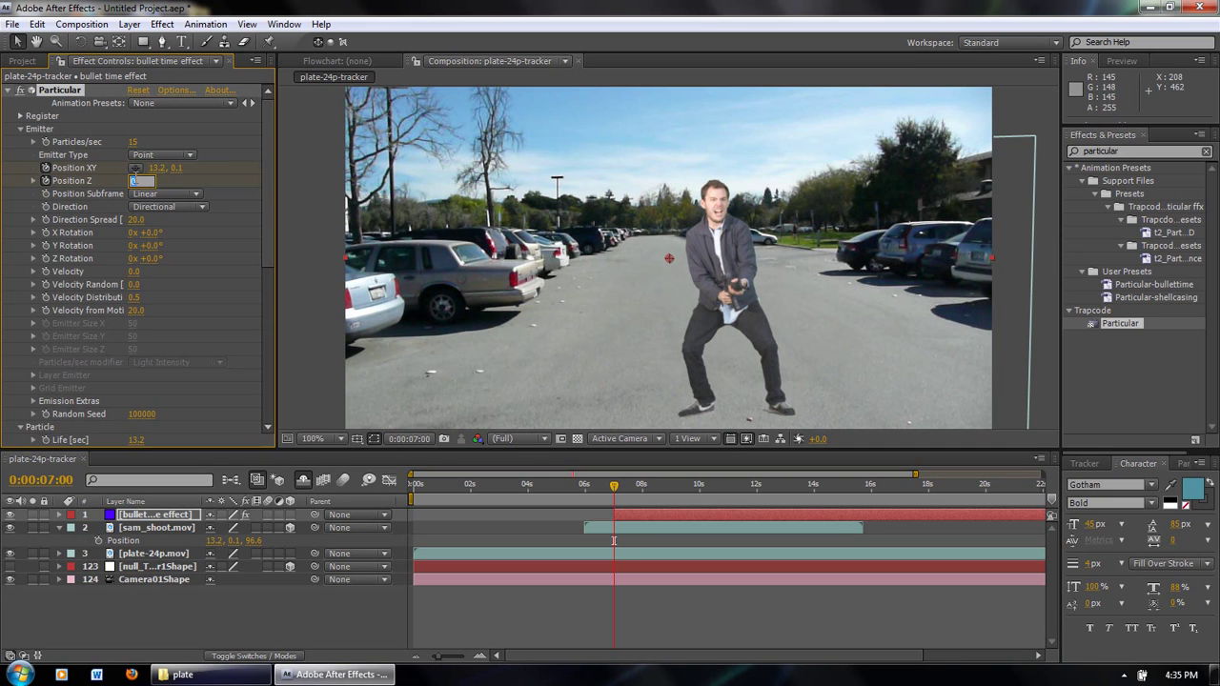
{"action": "type", "text": "96.6"}
{"action": "key", "text": "Return"}
{"action": "left_click_drag", "start_coordinate": [613, 488], "coordinate": [641, 488]}
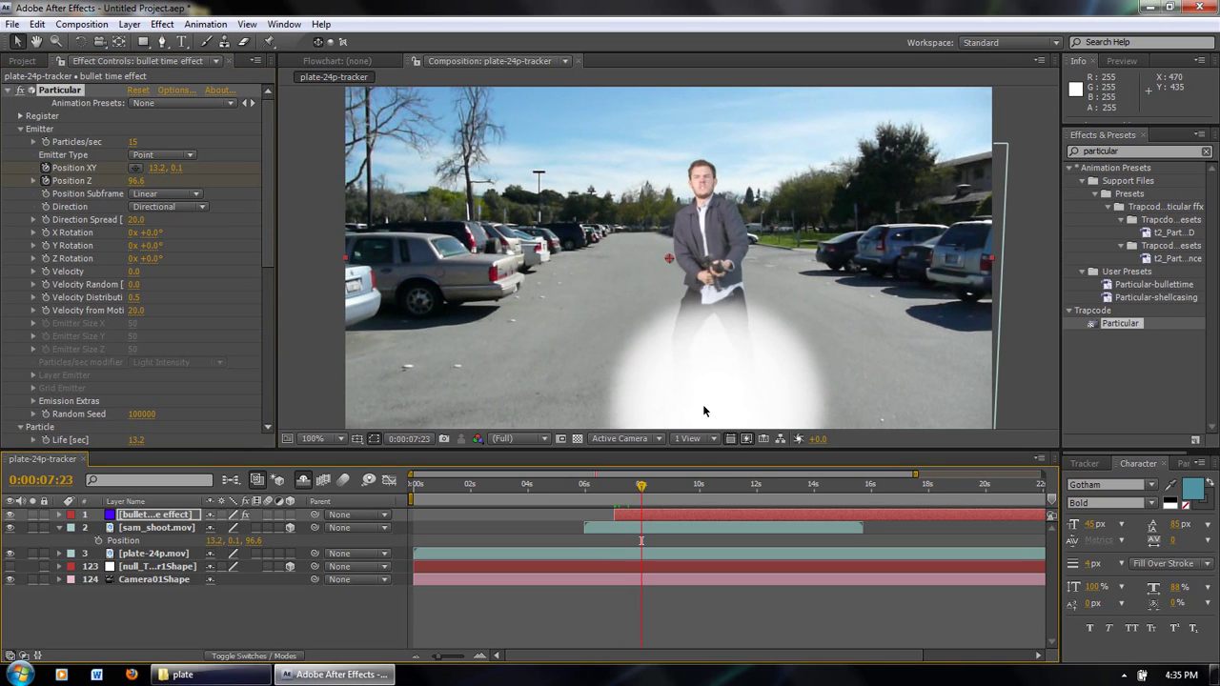
Reveal the particle Size expression on the bullet time effect layer.
{"action": "left_click_drag", "start_coordinate": [268, 198], "coordinate": [263, 370]}
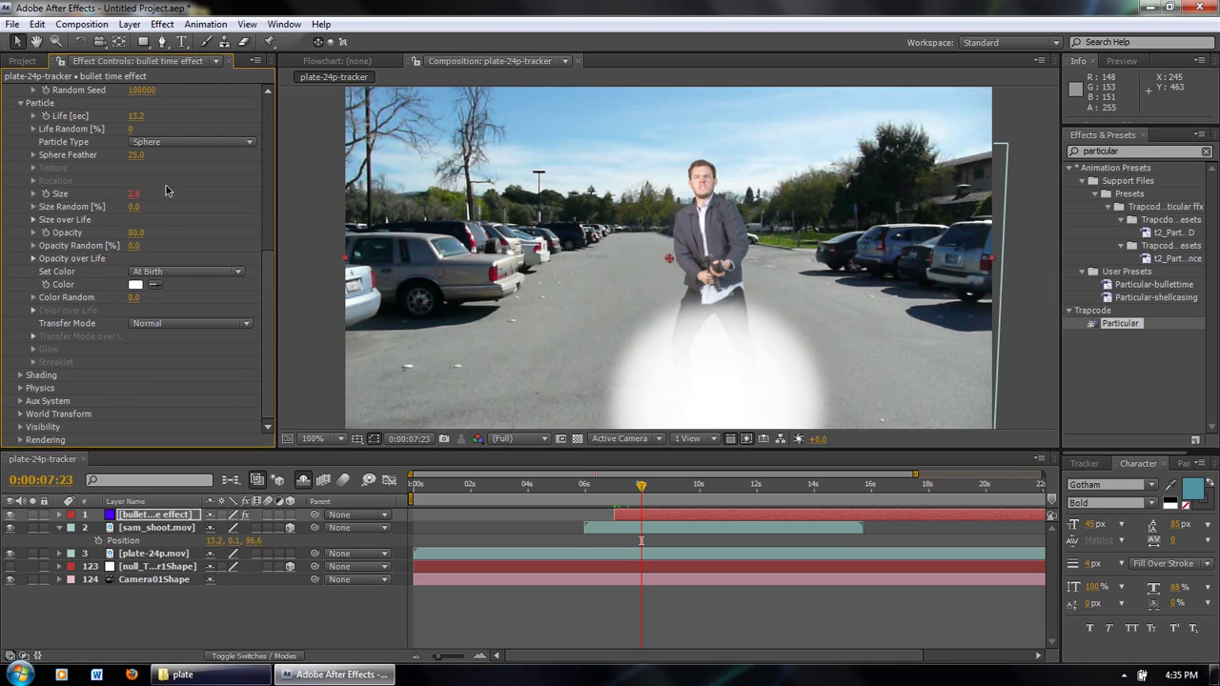
{"action": "left_click", "coordinate": [45, 194], "text": "alt"}
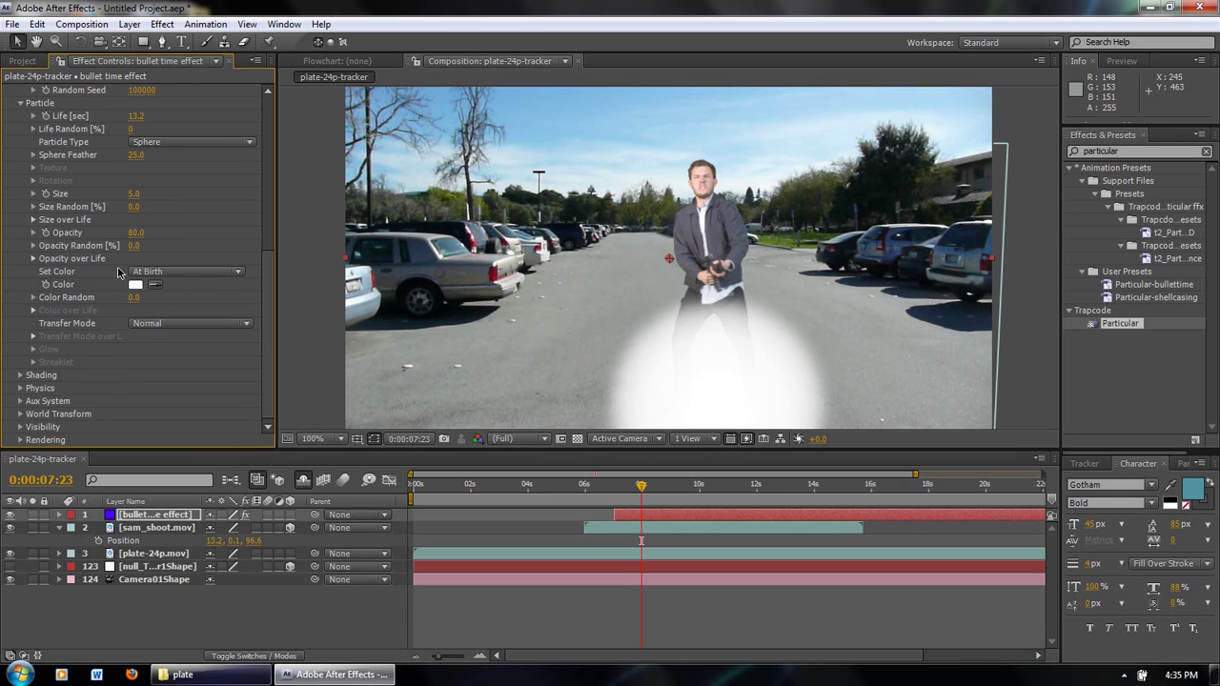
{"action": "left_click", "coordinate": [33, 194]}
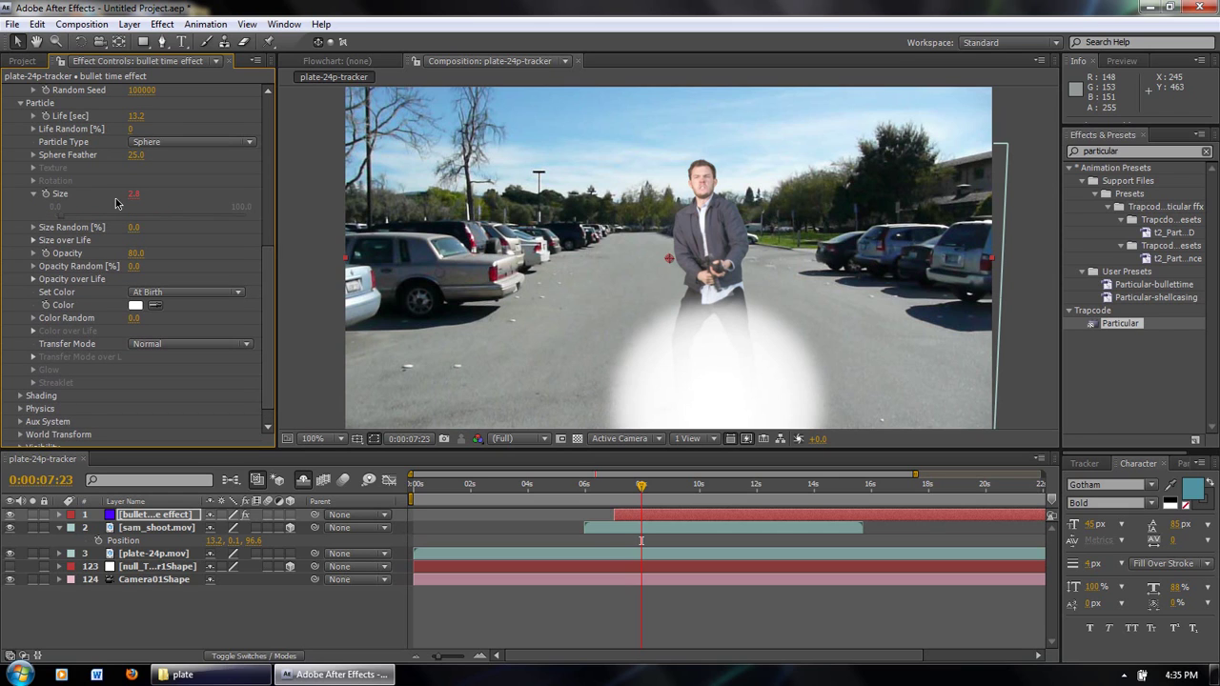
{"action": "left_click", "coordinate": [58, 196], "text": "alt"}
{"action": "left_click", "coordinate": [60, 518]}
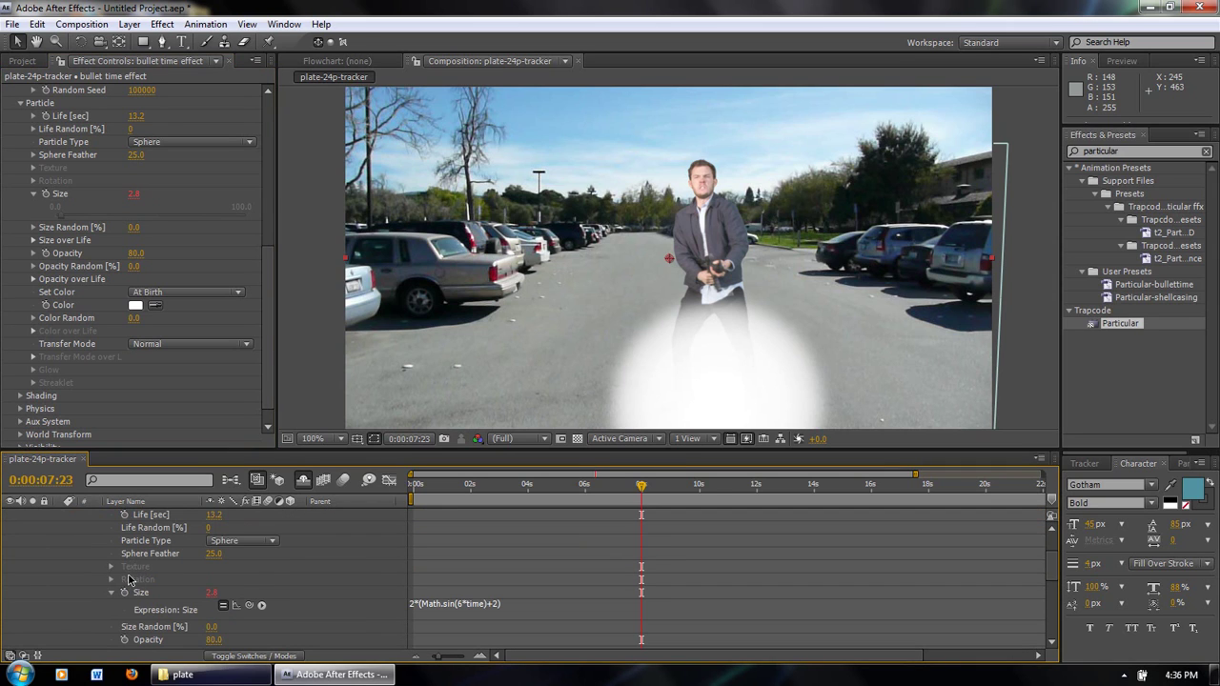
Reduce the Size expression's leading multiplier to 0.02, giving 0.02*(Math.sin(6*time)+2).
{"action": "left_click", "coordinate": [441, 611]}
{"action": "left_click", "coordinate": [461, 613]}
{"action": "key", "text": "Delete"}
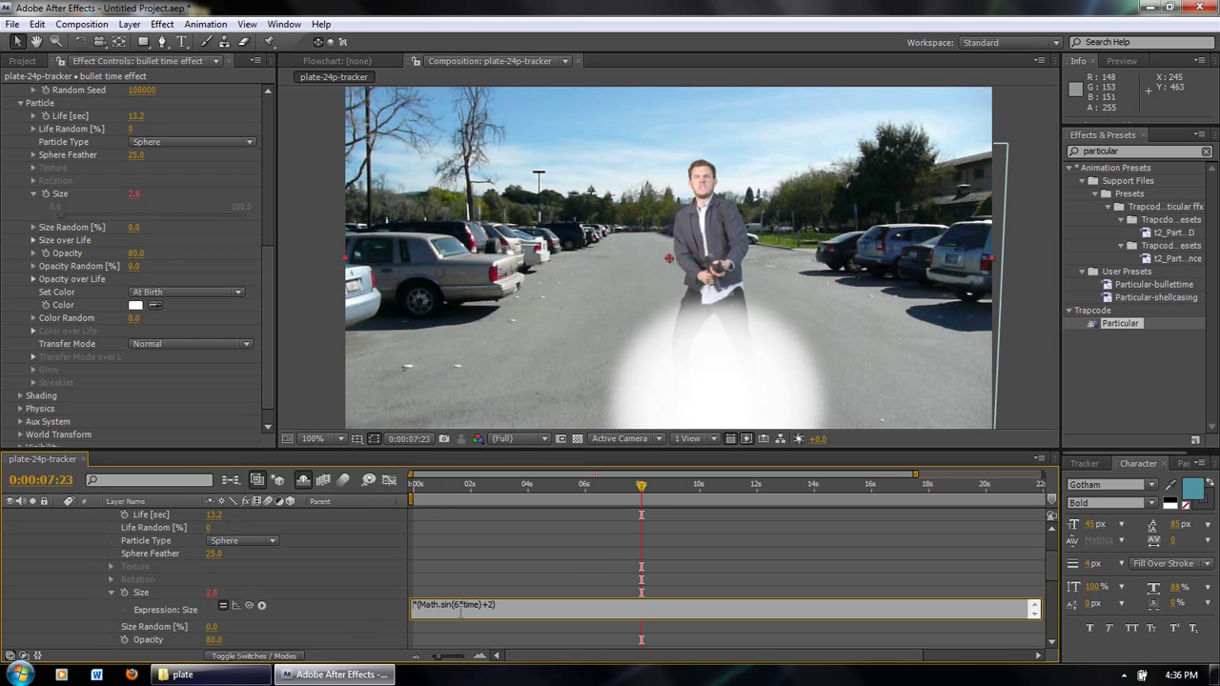
{"action": "type", "text": "0.02"}
{"action": "key", "text": "Return"}
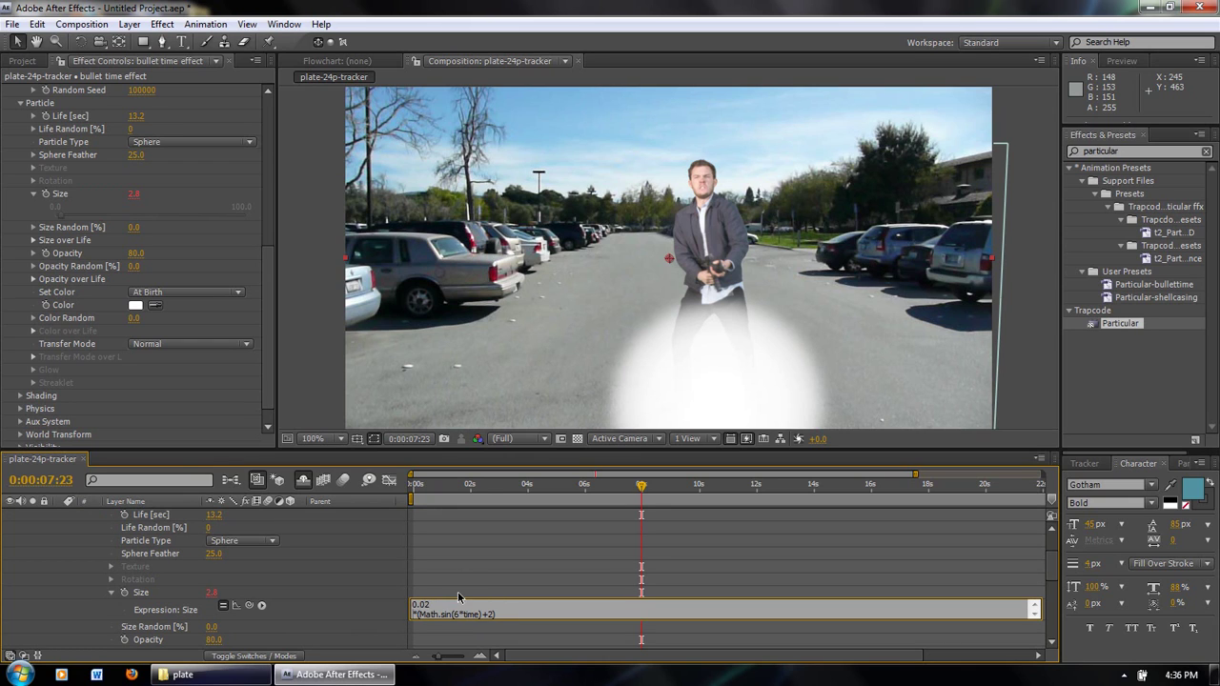
{"action": "key", "text": "BackSpace"}
{"action": "left_click", "coordinate": [510, 595]}
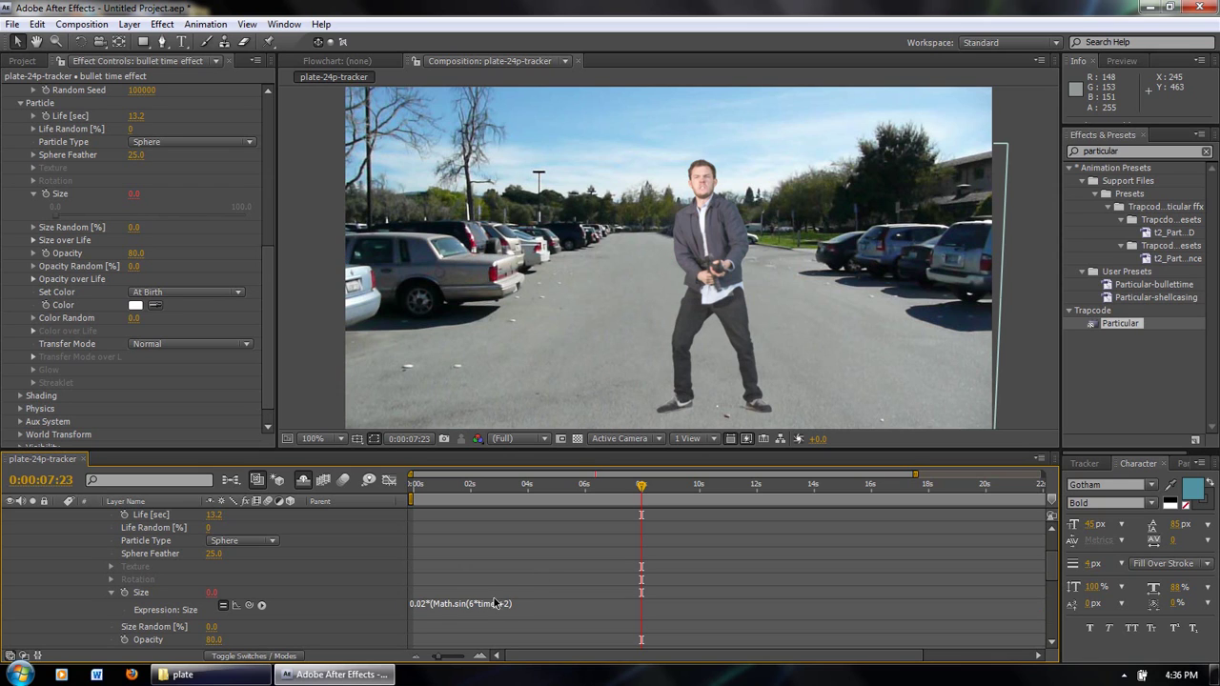
Change the Size expression's leading multiplier to 0.15, giving 0.15*(Math.sin(6*time)+2).
{"action": "left_click", "coordinate": [412, 608]}
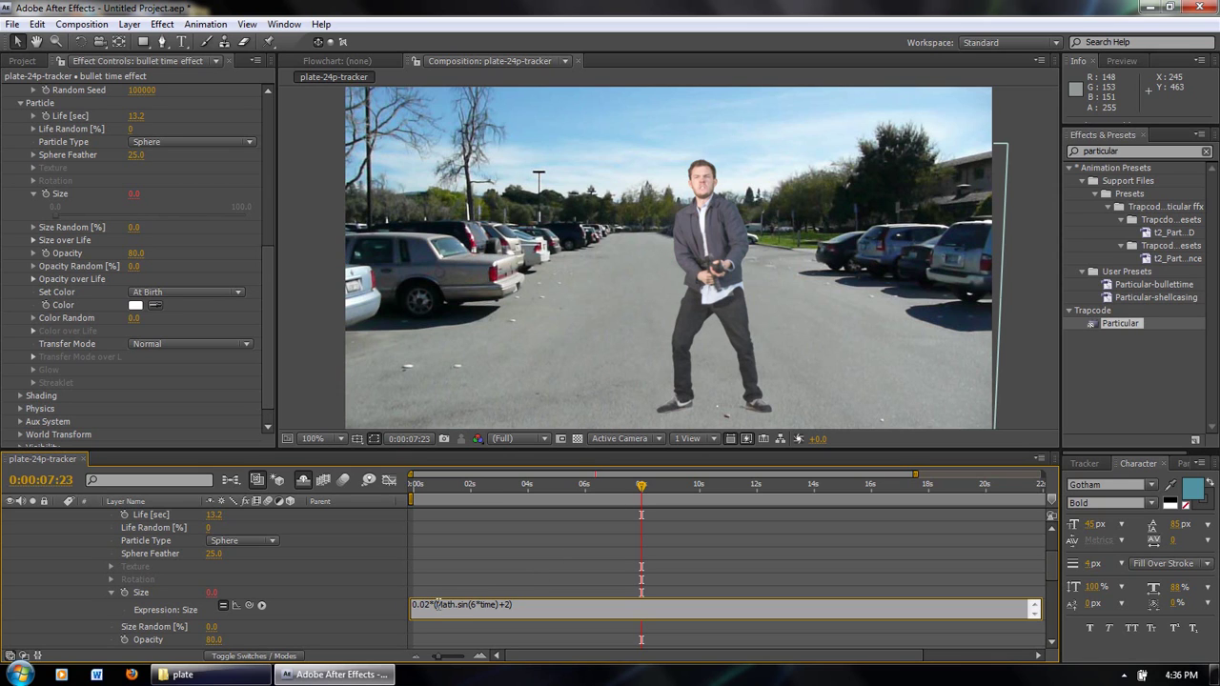
{"action": "key", "text": "BackSpace"}
{"action": "left_click", "coordinate": [444, 582]}
{"action": "left_click", "coordinate": [432, 609]}
{"action": "left_click", "coordinate": [458, 607]}
{"action": "left_click", "coordinate": [426, 606]}
{"action": "key", "text": "BackSpace"}
{"action": "type", "text": "15"}
{"action": "left_click", "coordinate": [493, 586]}
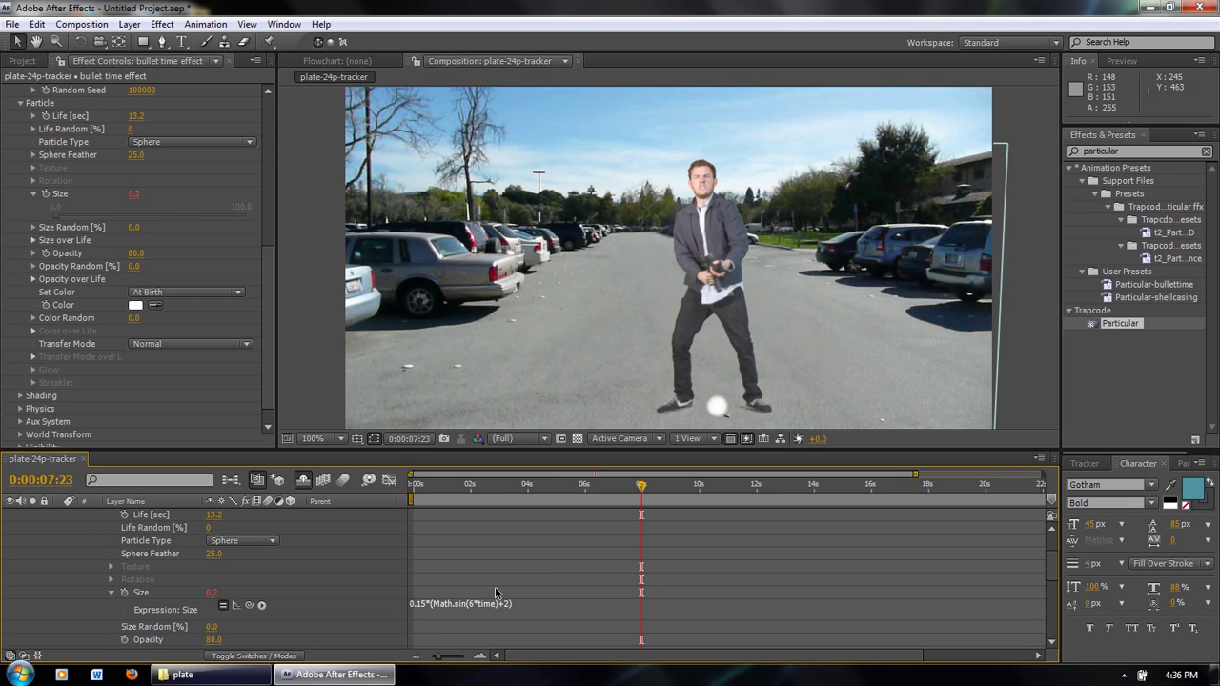
Collapse the bullet time effect layer, go to 0:00:07:22 and turn off keyframing for the emitter's Position XY and Position Z.
{"action": "key", "text": "ctrl+grave"}
{"action": "left_click", "coordinate": [641, 488]}
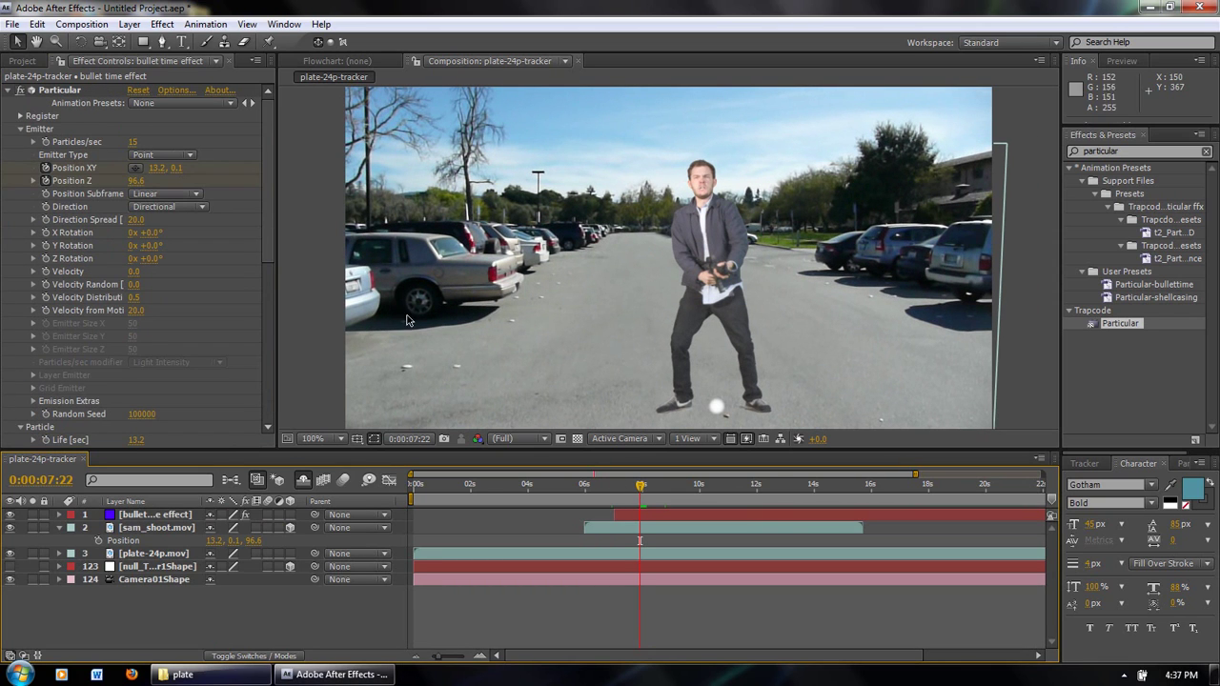
{"action": "left_click", "coordinate": [50, 181]}
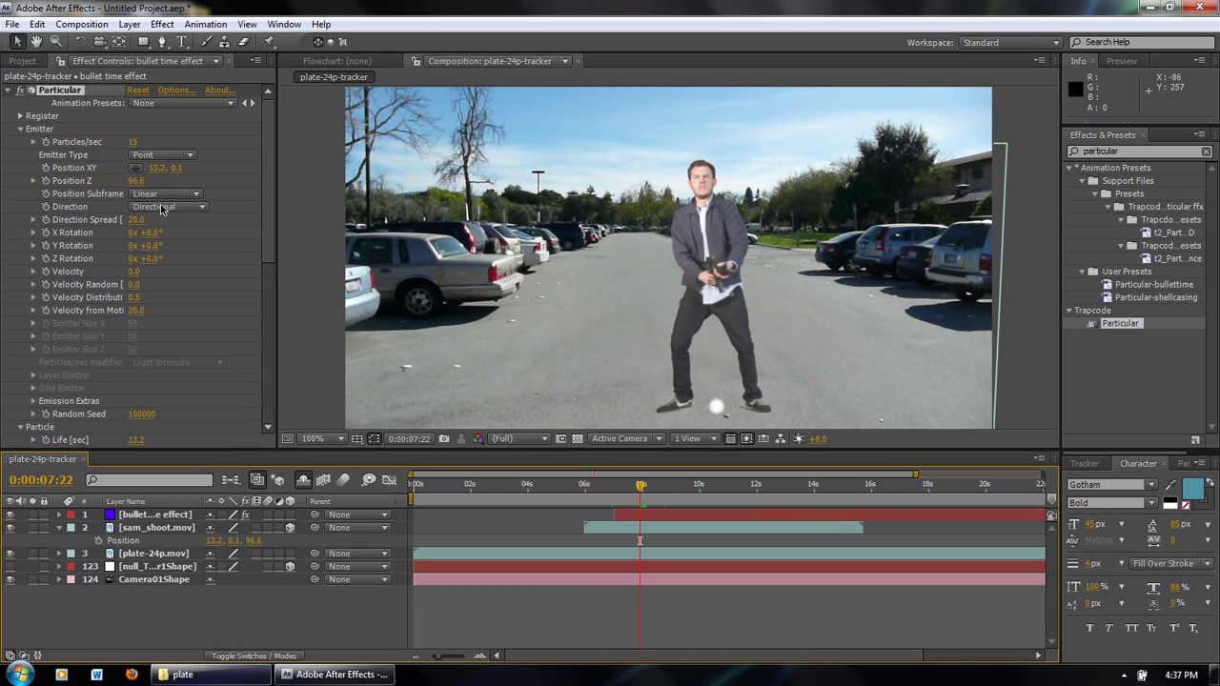
Raise the bullet time effect emitter to the actor's hands by setting its Position Y to -6.5.
{"action": "left_click", "coordinate": [245, 234]}
{"action": "left_click_drag", "start_coordinate": [165, 168], "coordinate": [166, 168]}
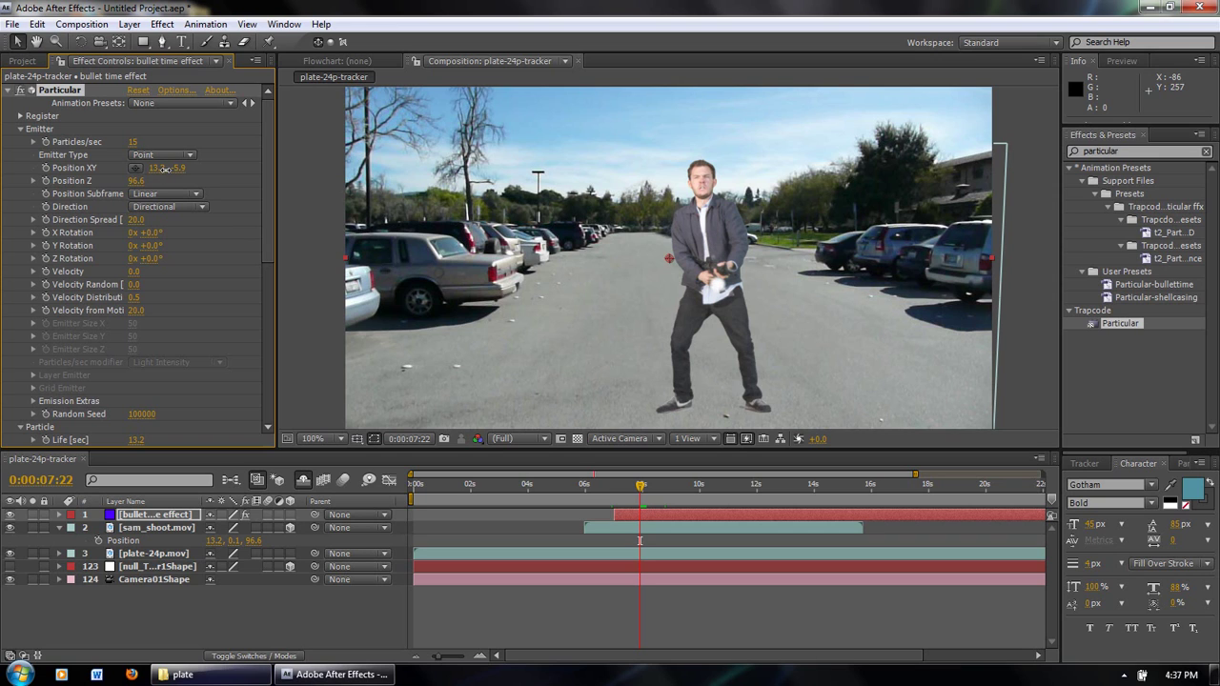
{"action": "left_click", "coordinate": [177, 169]}
{"action": "type", "text": "-6"}
{"action": "key", "text": "Return"}
{"action": "left_click", "coordinate": [177, 168]}
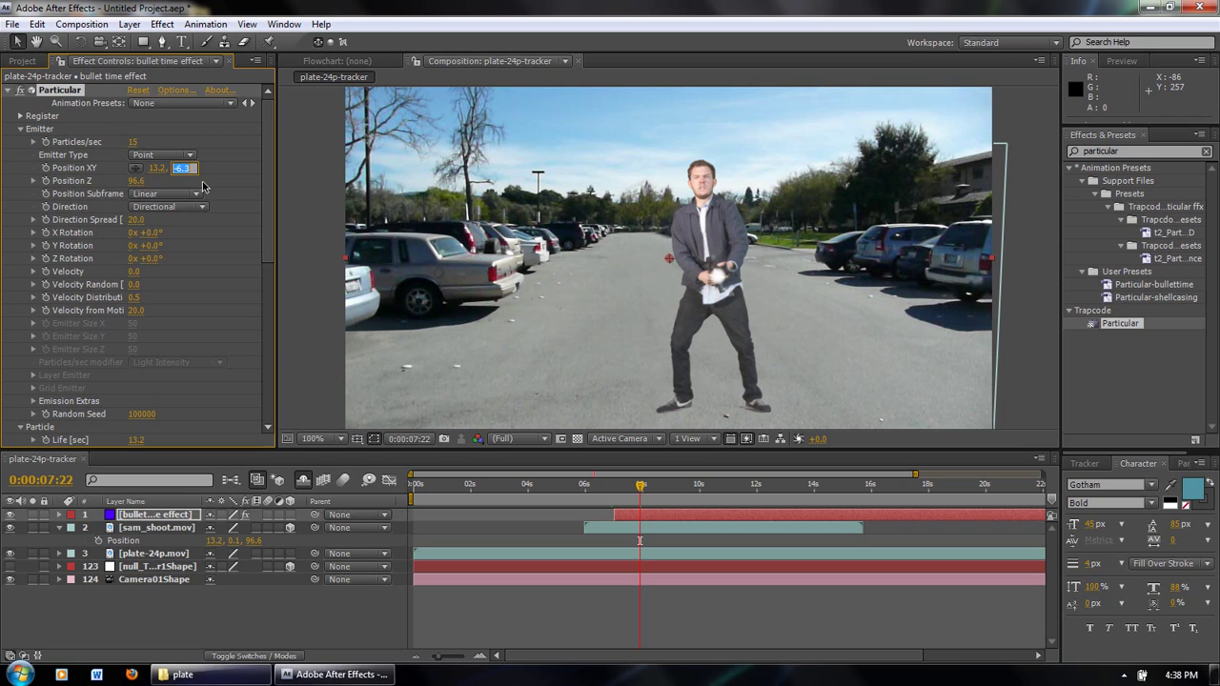
{"action": "key", "text": "Return"}
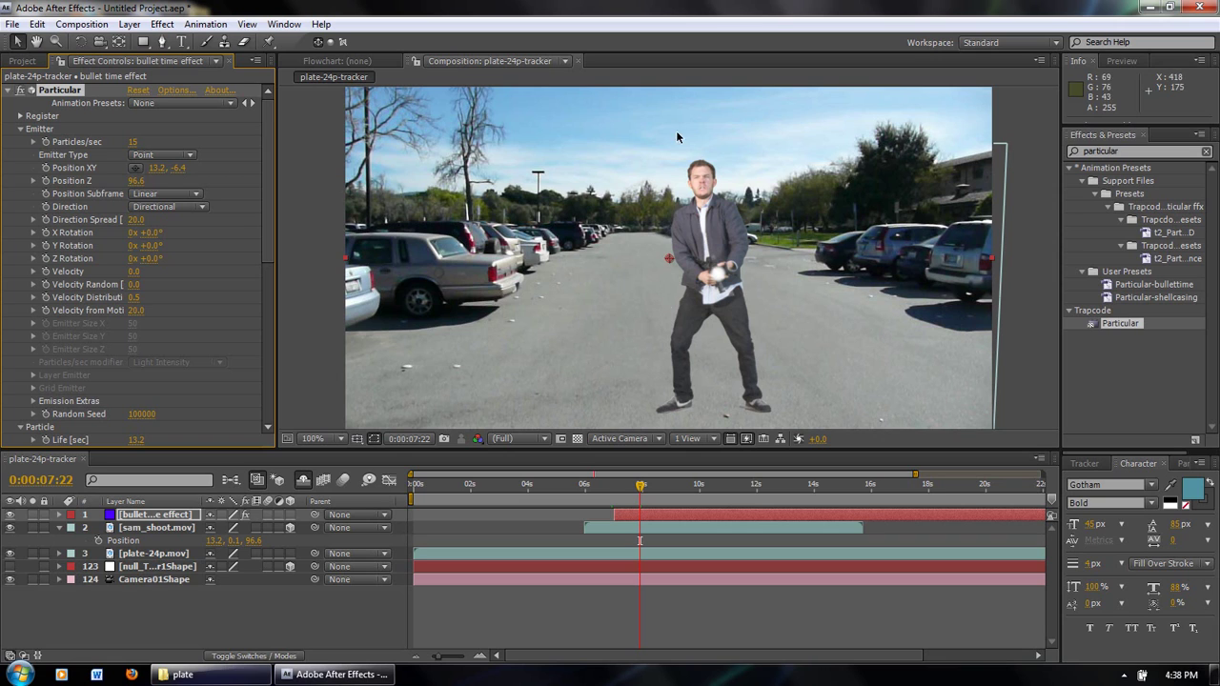
{"action": "left_click", "coordinate": [180, 169]}
{"action": "type", "text": "-"}
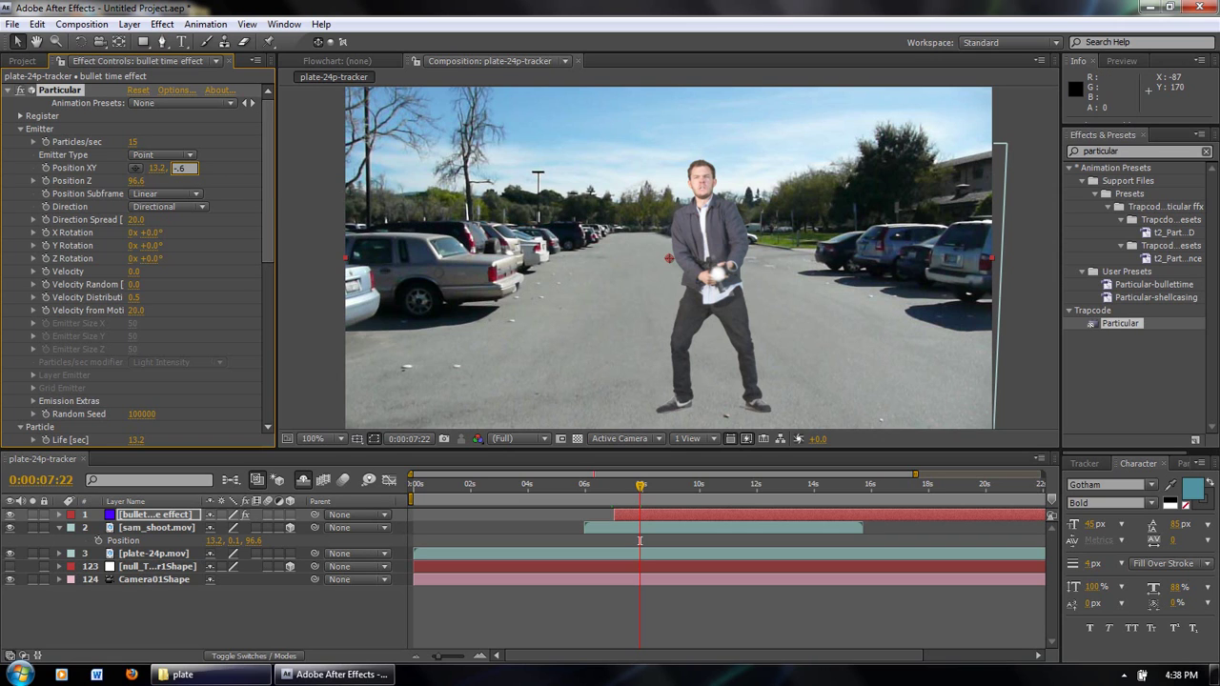
{"action": "type", "text": "6.5"}
{"action": "key", "text": "Return"}
Go to 0:00:06:22 and set the emitter's X position to 15.
{"action": "left_click_drag", "start_coordinate": [644, 491], "coordinate": [612, 489]}
{"action": "left_click", "coordinate": [157, 168]}
{"action": "type", "text": "15"}
{"action": "key", "text": "Return"}
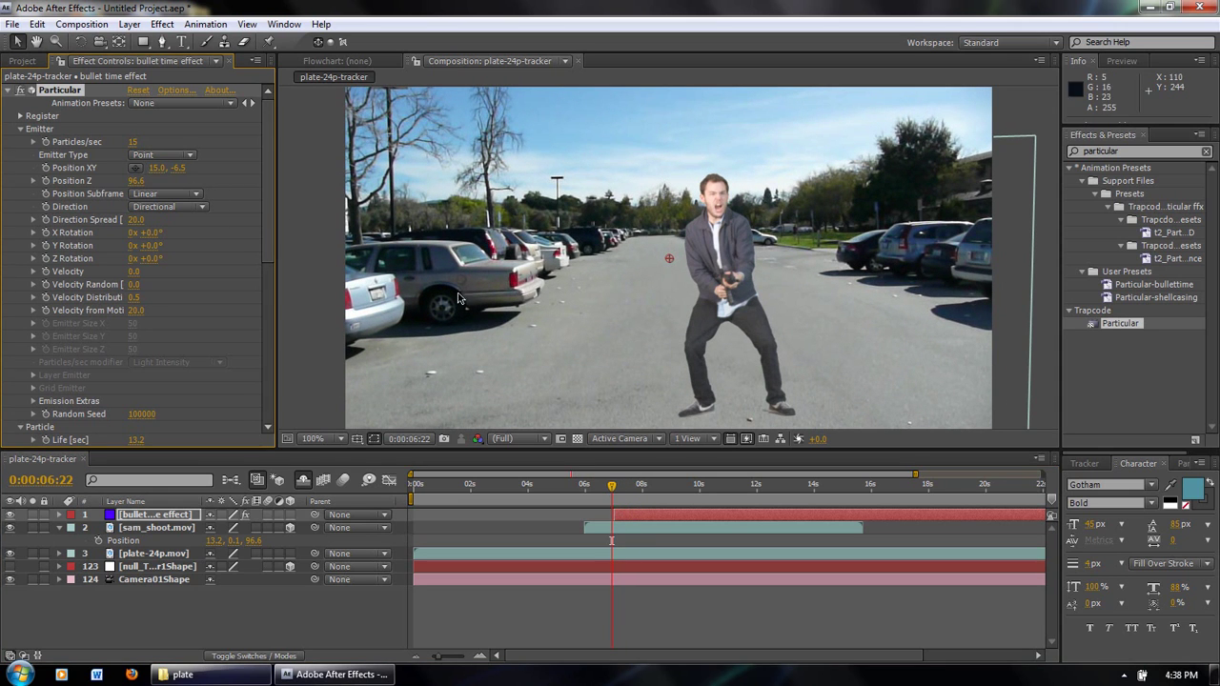
Check the emitter at 0:00:07:16 and set its X position to 14.
{"action": "left_click_drag", "start_coordinate": [614, 490], "coordinate": [633, 489]}
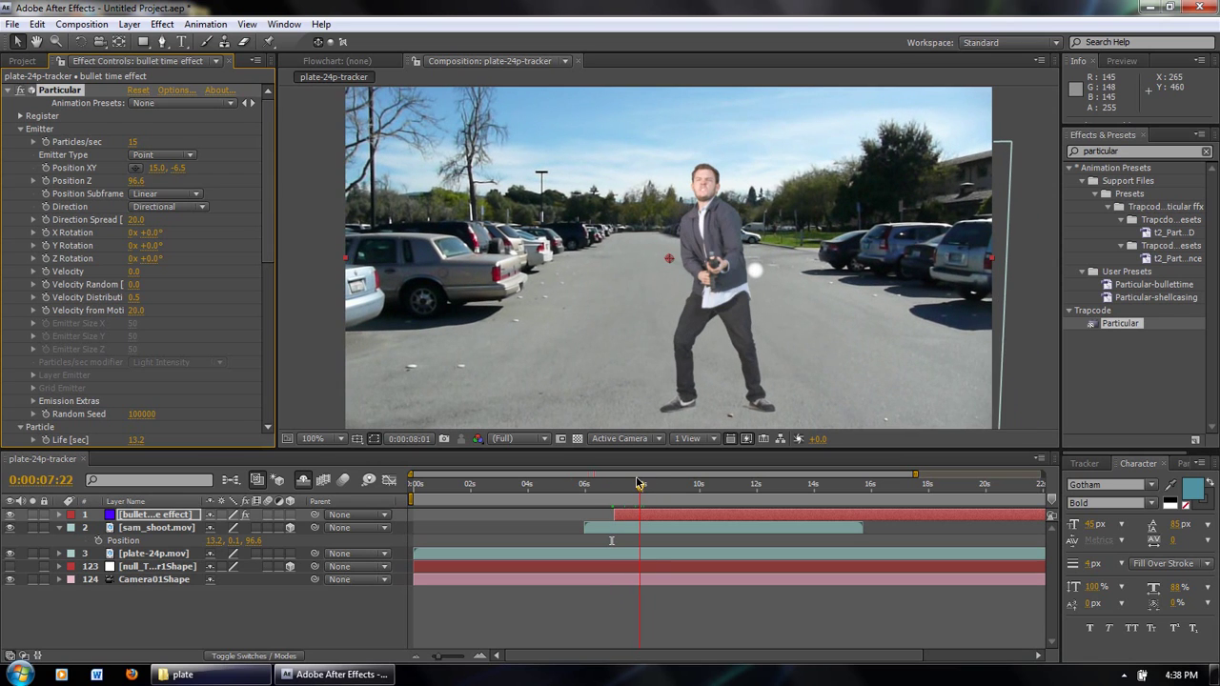
{"action": "left_click", "coordinate": [164, 168]}
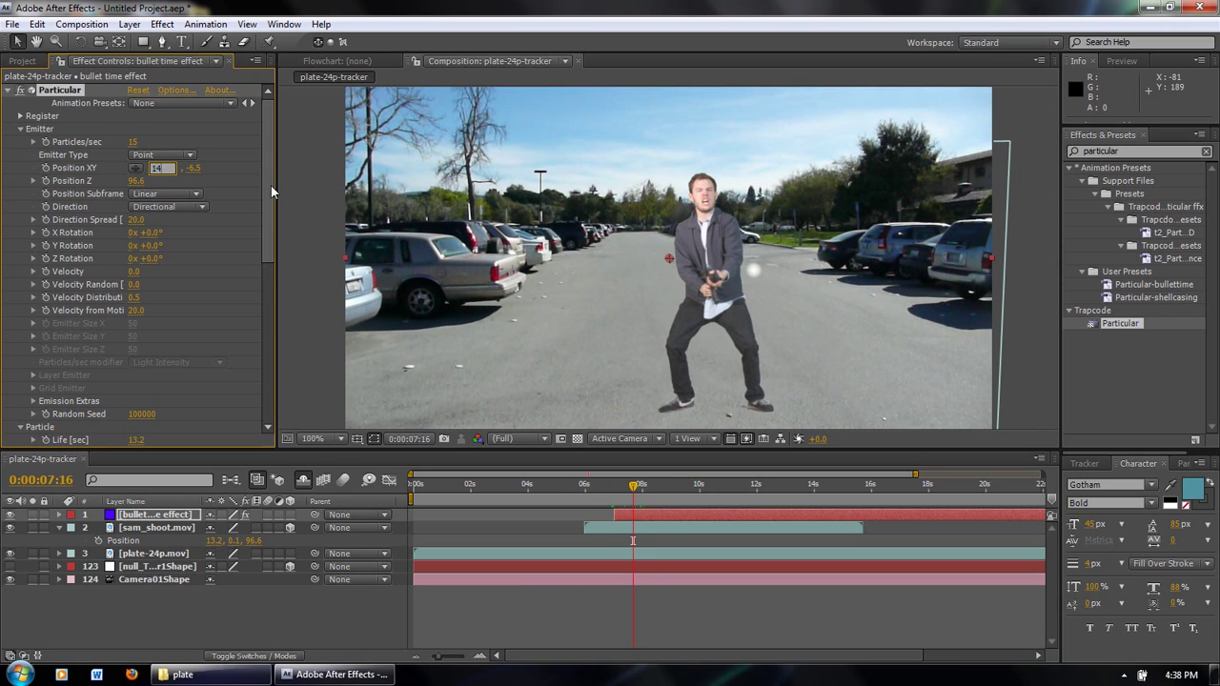
{"action": "type", "text": "14"}
{"action": "key", "text": "Return"}
Keyframe the emitter's Position XY and Position Z at 0:00:07:00, and set Position Z to 46.6 at 0:00:13:15.
{"action": "left_click_drag", "start_coordinate": [633, 487], "coordinate": [613, 491]}
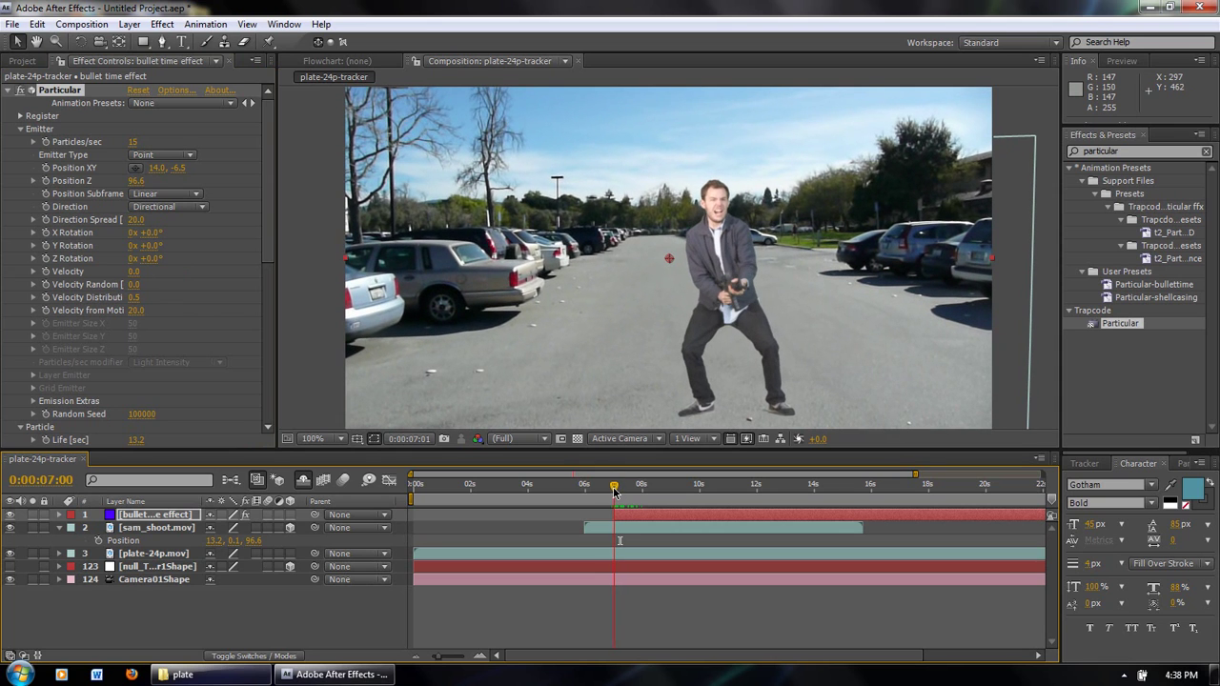
{"action": "left_click", "coordinate": [45, 168]}
{"action": "left_click_drag", "start_coordinate": [616, 488], "coordinate": [803, 488]}
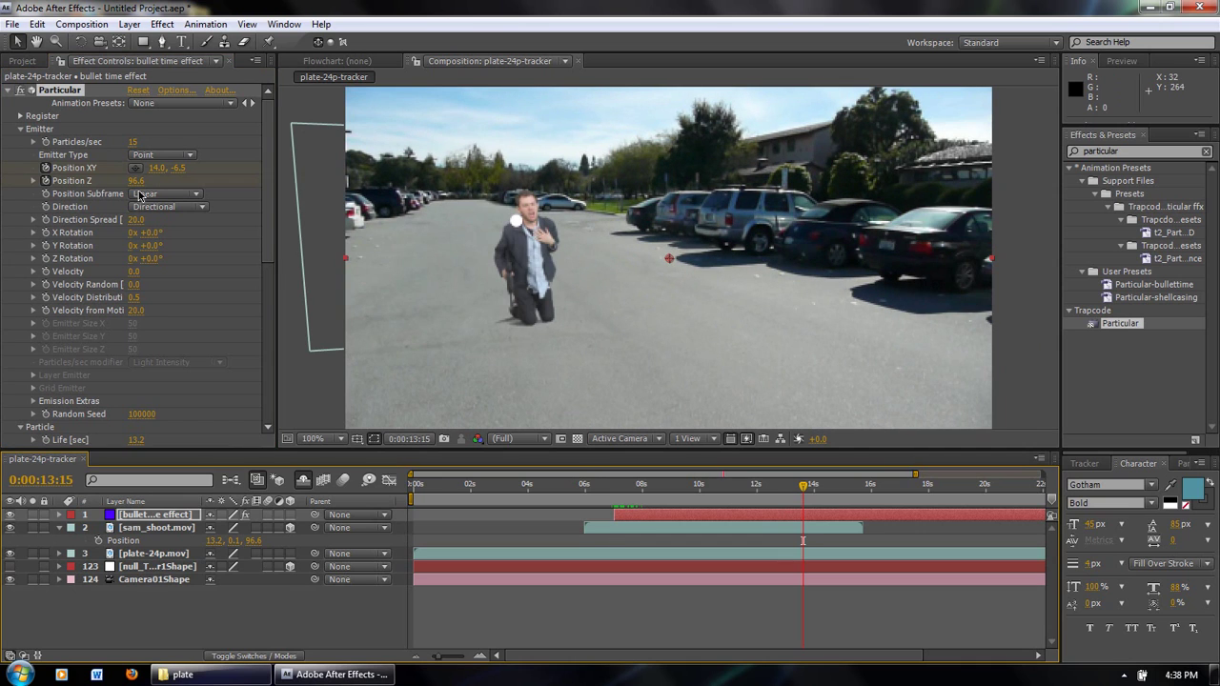
{"action": "mouse_move", "coordinate": [136, 180]}
{"action": "left_mouse_down"}
{"action": "mouse_move", "coordinate": [119, 195]}
{"action": "mouse_move", "coordinate": [141, 189]}
{"action": "left_mouse_up"}
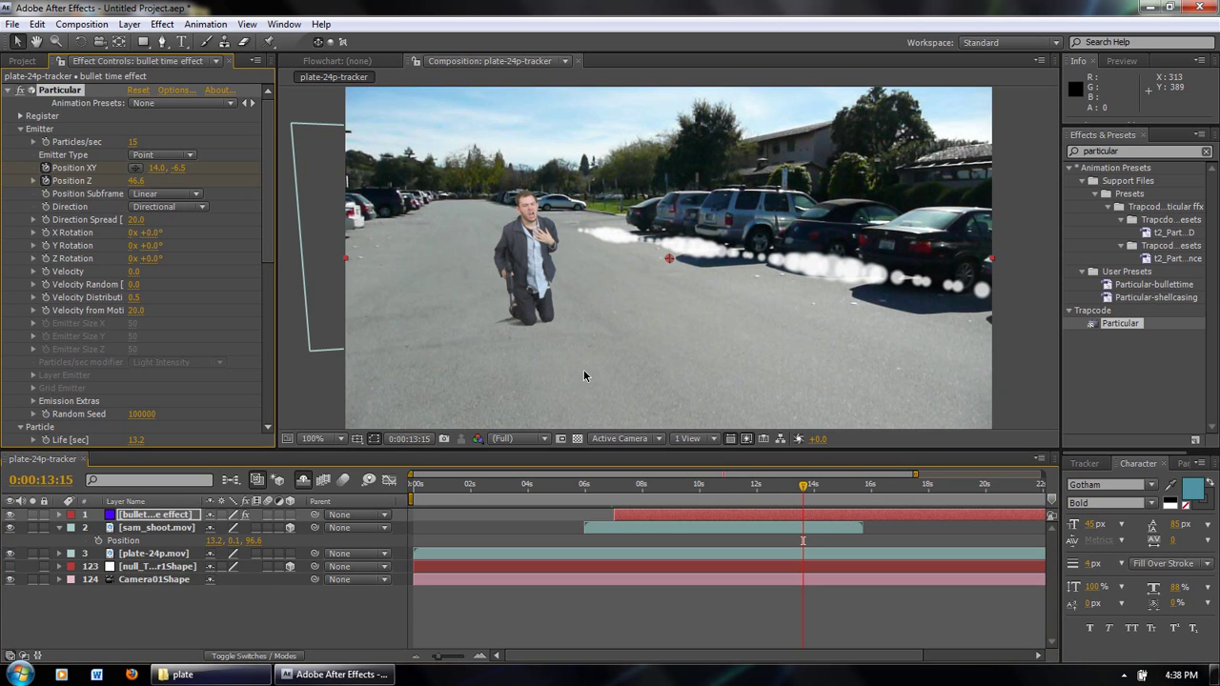
Set the emitter's Position Z keyframe at 0:00:13:15 to 20.
{"action": "mouse_move", "coordinate": [802, 488]}
{"action": "left_mouse_down"}
{"action": "mouse_move", "coordinate": [738, 487]}
{"action": "mouse_move", "coordinate": [802, 487]}
{"action": "left_mouse_up"}
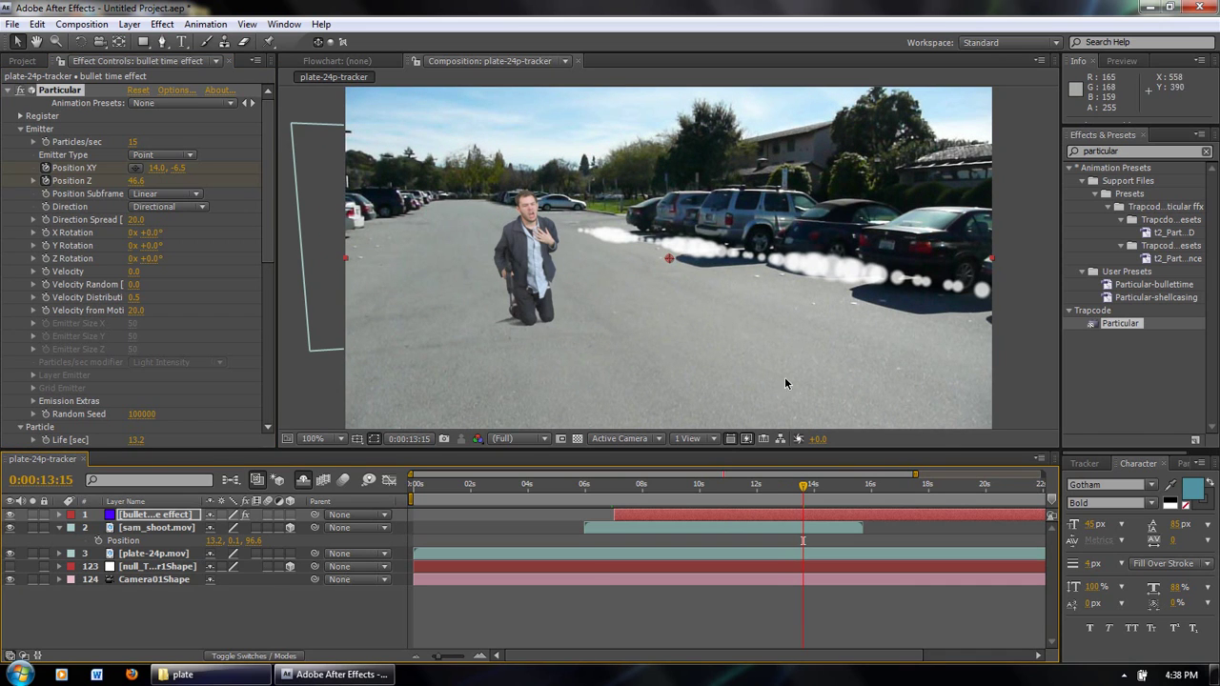
{"action": "mouse_move", "coordinate": [805, 489]}
{"action": "left_mouse_down"}
{"action": "mouse_move", "coordinate": [594, 492]}
{"action": "mouse_move", "coordinate": [807, 486]}
{"action": "left_mouse_up"}
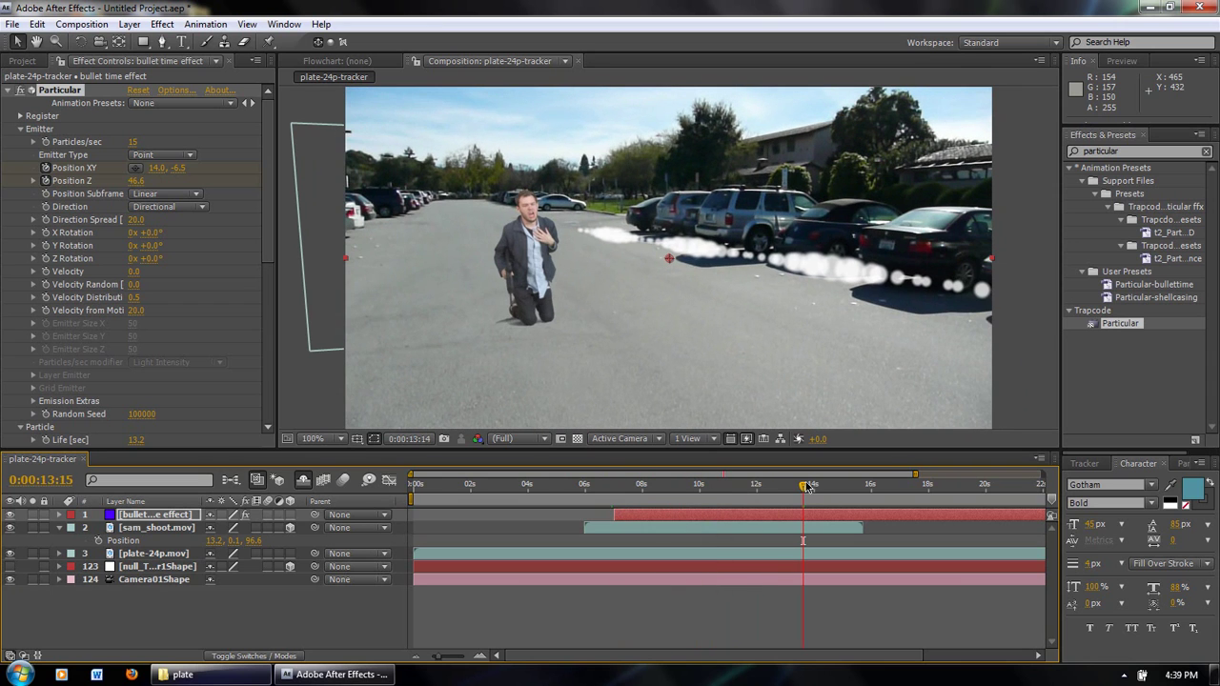
{"action": "mouse_move", "coordinate": [139, 180]}
{"action": "left_mouse_down"}
{"action": "mouse_move", "coordinate": [114, 191]}
{"action": "mouse_move", "coordinate": [152, 185]}
{"action": "left_mouse_up"}
{"action": "left_click", "coordinate": [139, 181]}
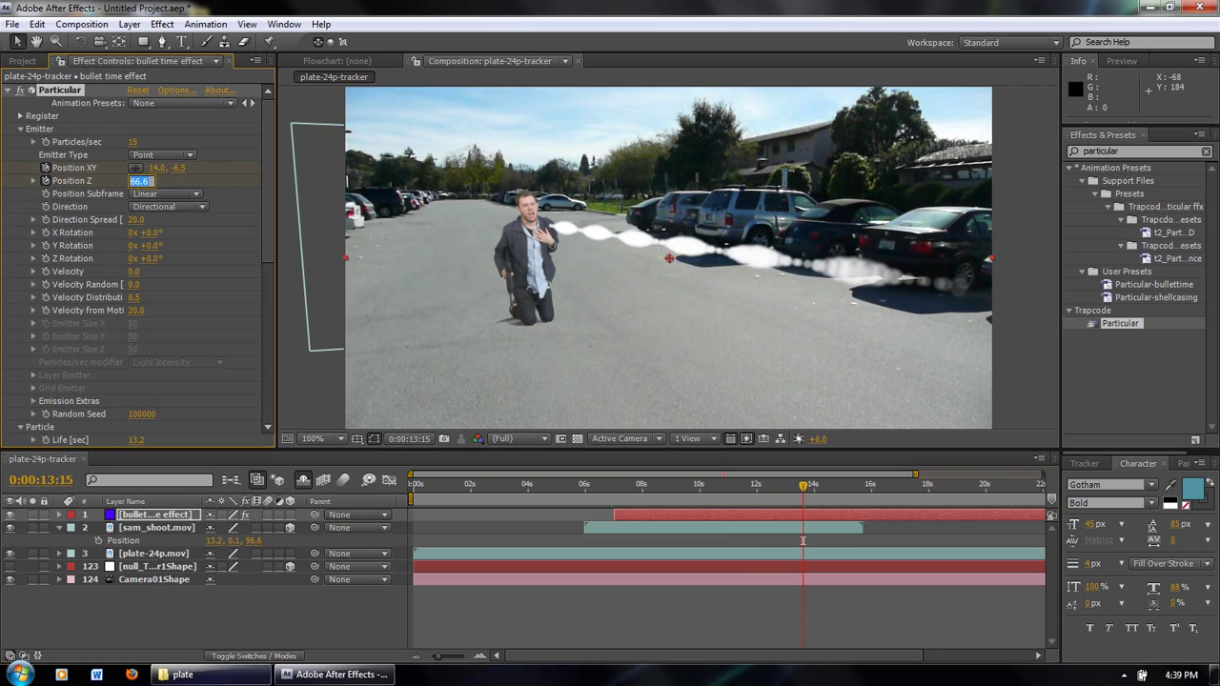
{"action": "key", "text": "Return"}
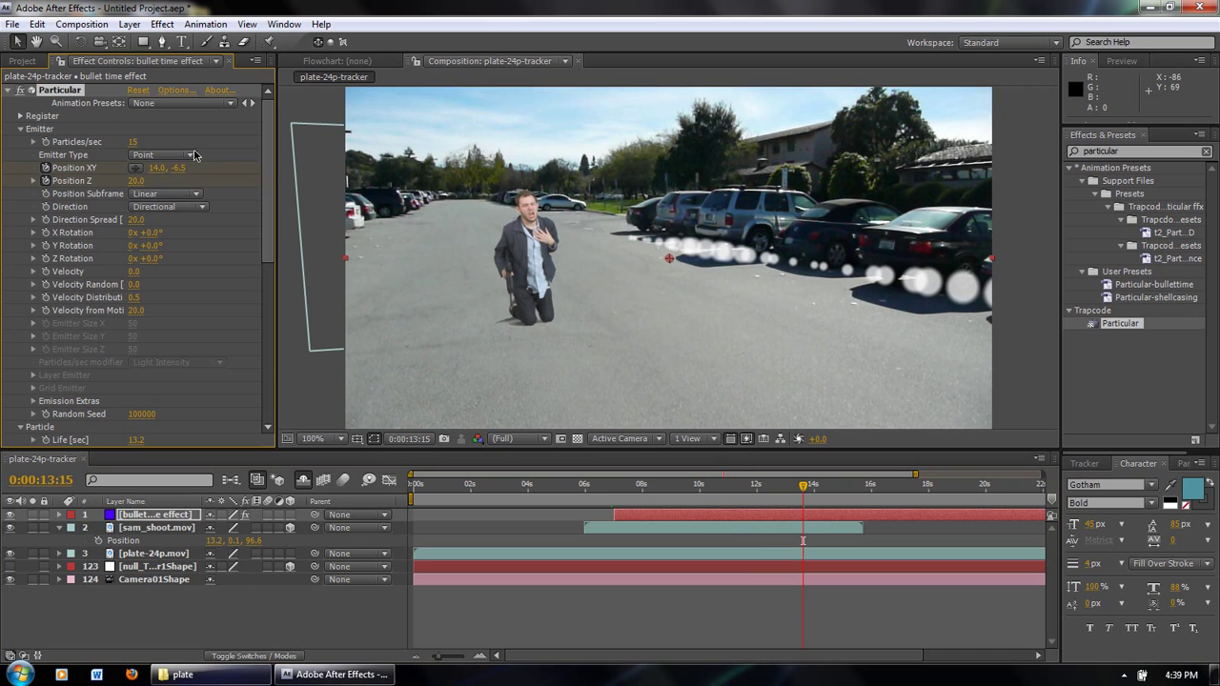
Try 50 Particles/sec for the trail, and settle on 40.
{"action": "left_click", "coordinate": [133, 143]}
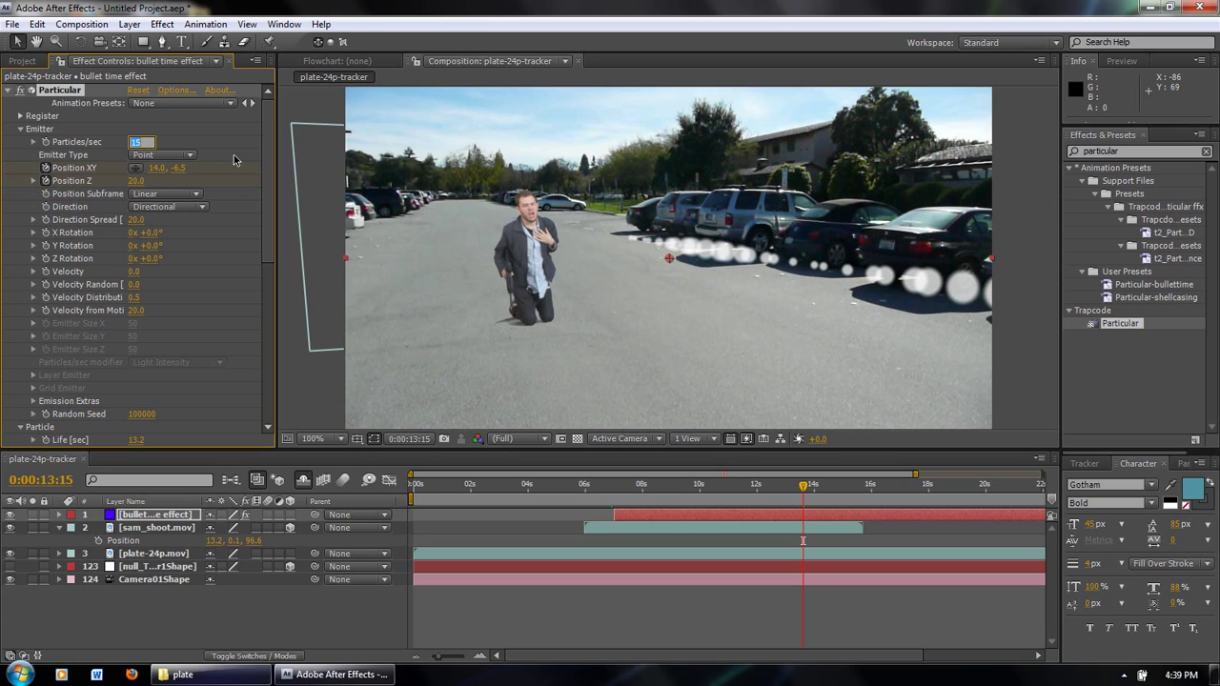
{"action": "key", "text": "Return"}
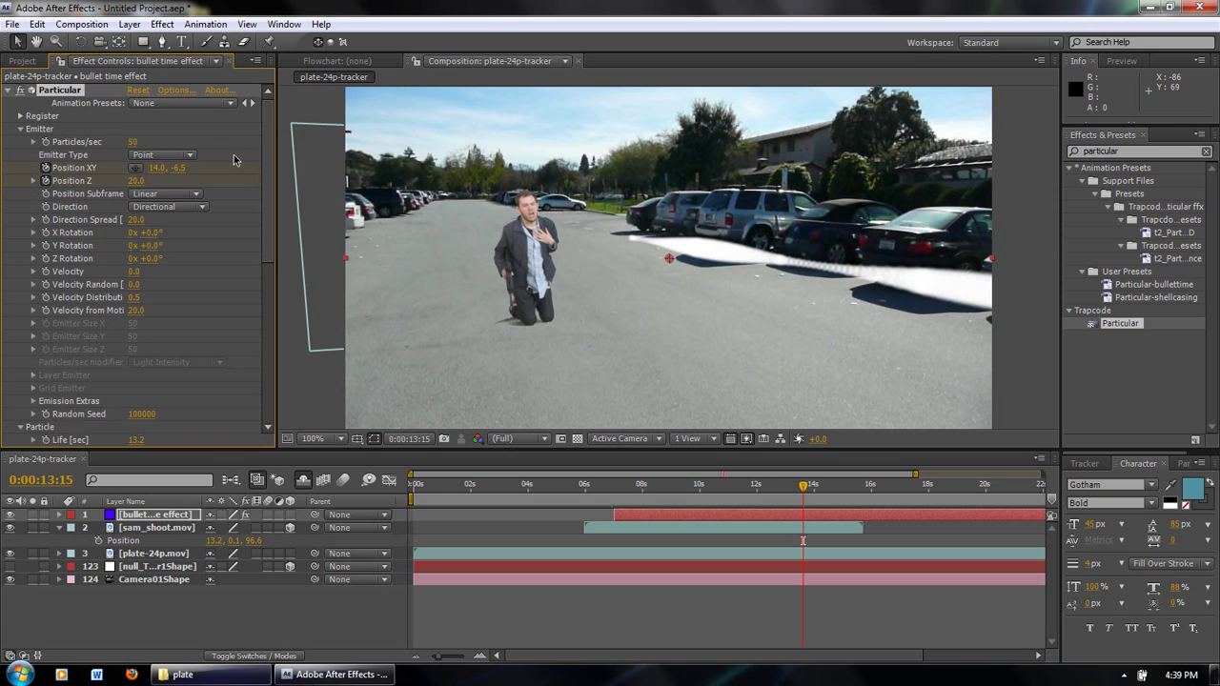
{"action": "left_click", "coordinate": [133, 143]}
{"action": "type", "text": "40"}
{"action": "key", "text": "Return"}
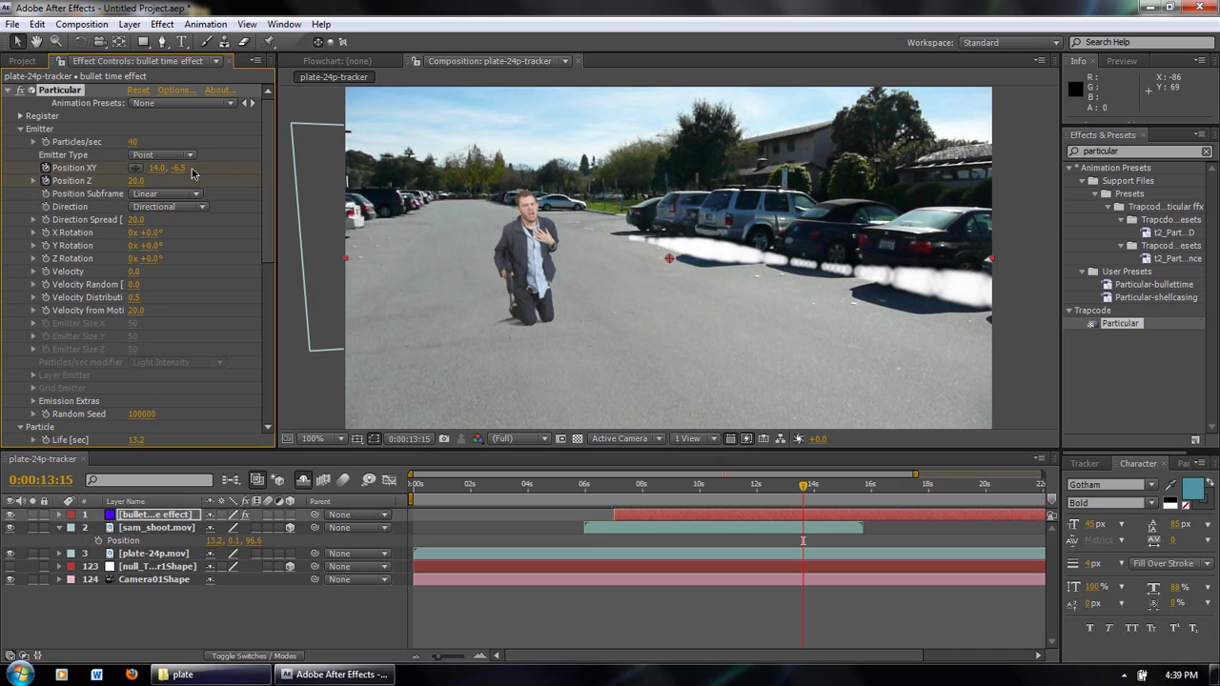
Change the Size expression's time multiplier to 15, giving 0.15*(Math.sin(15*time)+2).
{"action": "left_click", "coordinate": [62, 514]}
{"action": "scroll", "coordinate": [467, 576], "scroll_direction": "down", "scroll_amount": 5}
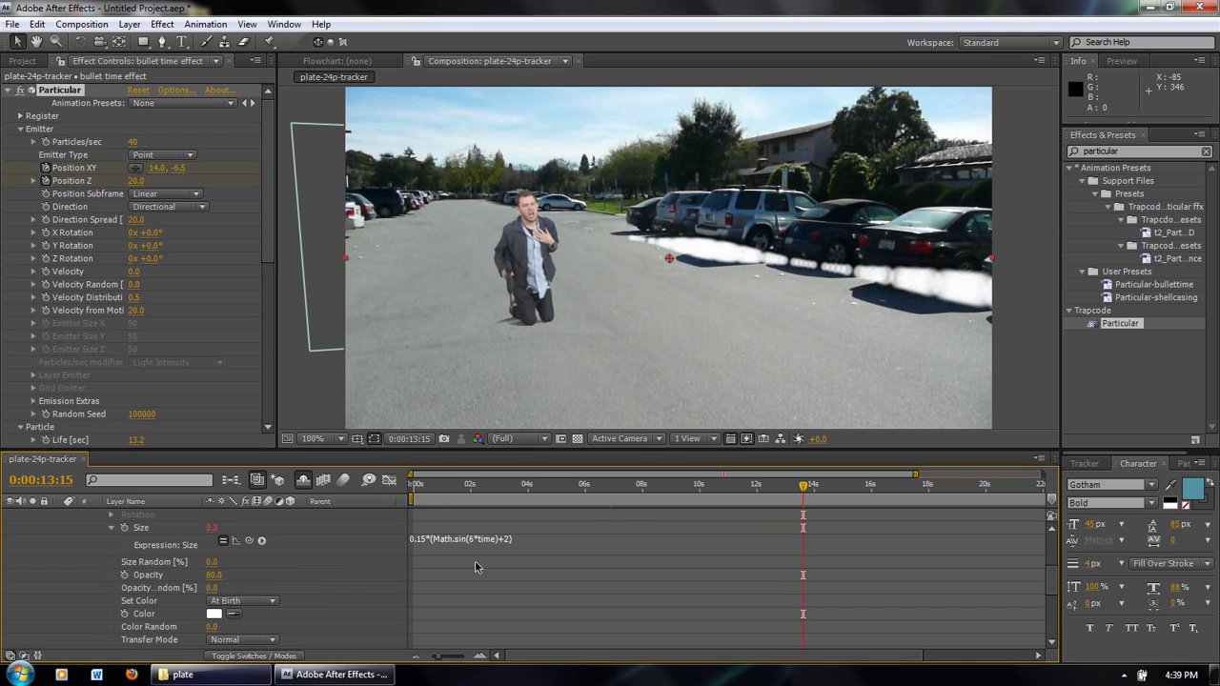
{"action": "left_click", "coordinate": [478, 540]}
{"action": "double_click", "coordinate": [482, 541]}
{"action": "type", "text": "15"}
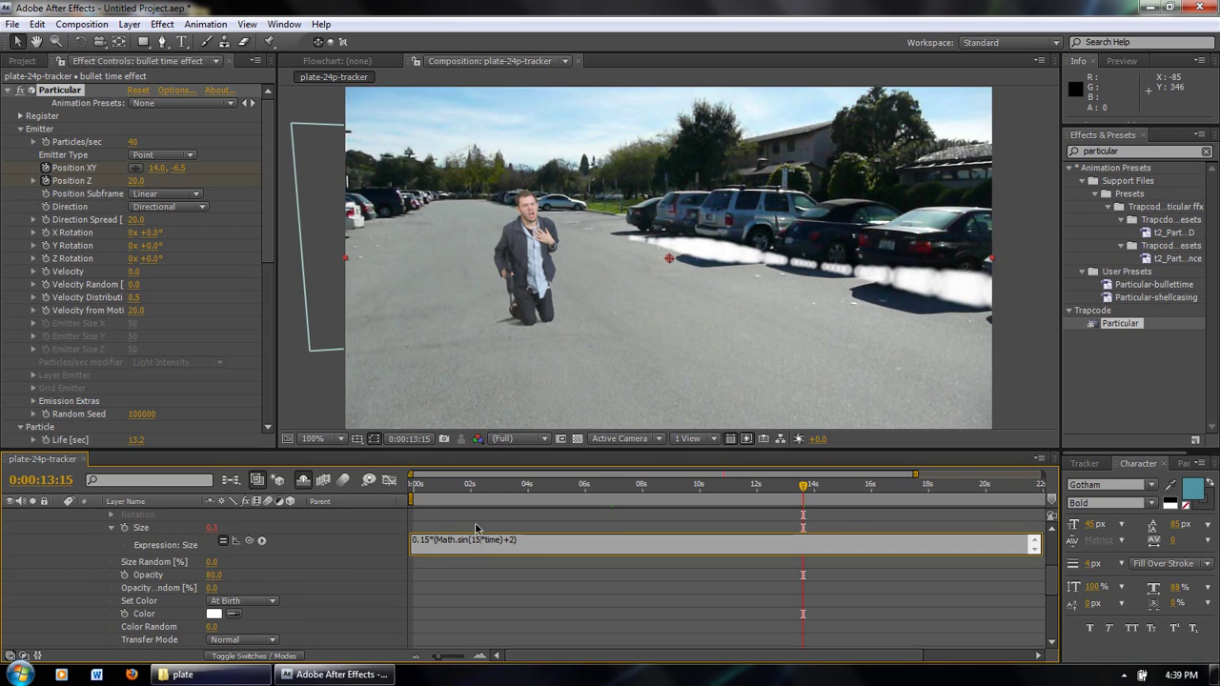
{"action": "left_click", "coordinate": [481, 530]}
{"action": "left_click", "coordinate": [267, 214]}
Change the Size expression's offset to 1.5, giving 0.15*(Math.sin(15*time)+1.5).
{"action": "left_click", "coordinate": [416, 541]}
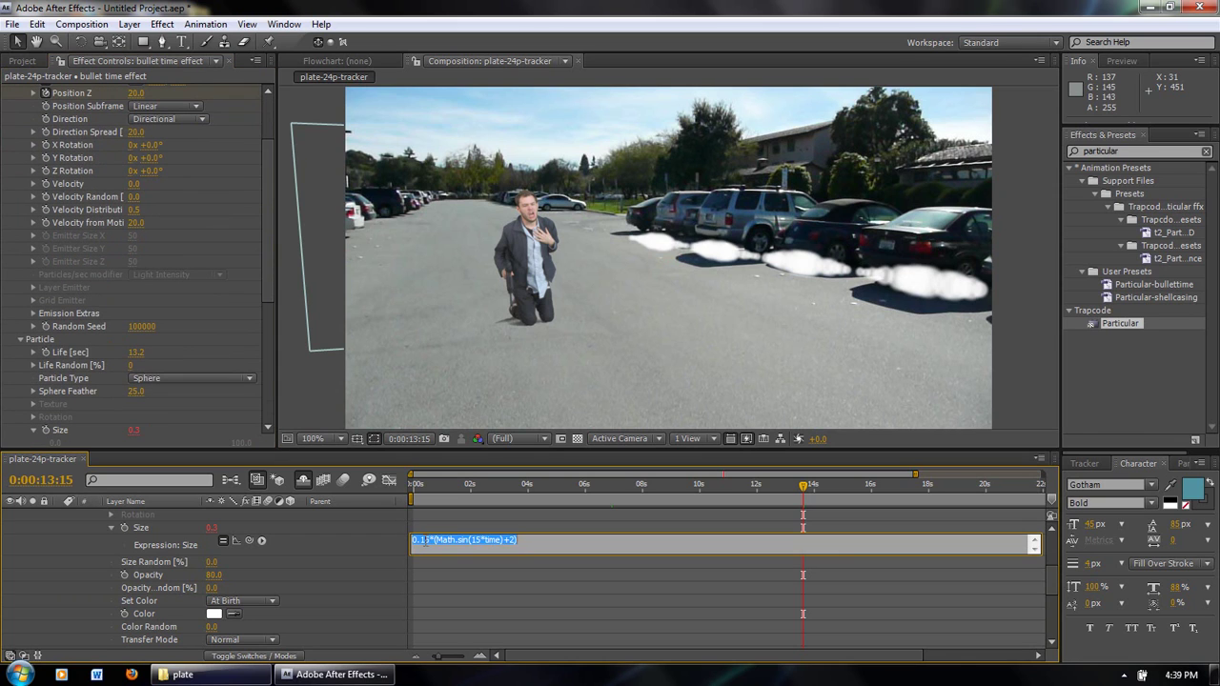
{"action": "left_click", "coordinate": [527, 541]}
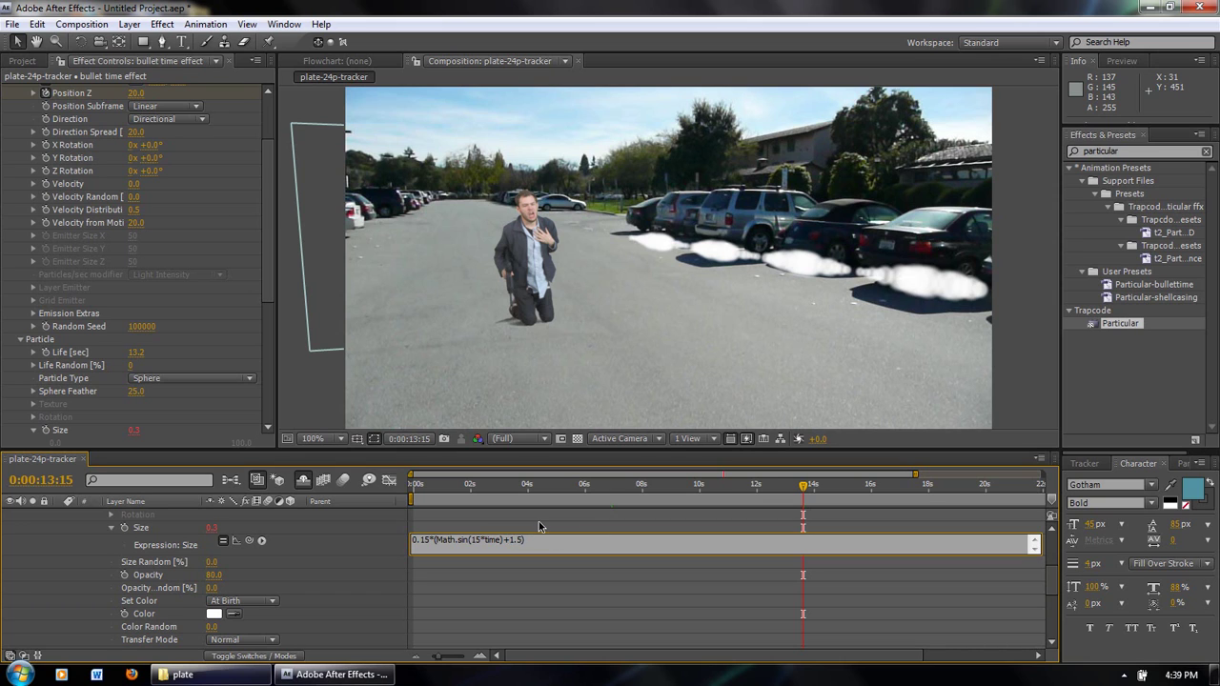
{"action": "left_click", "coordinate": [539, 527]}
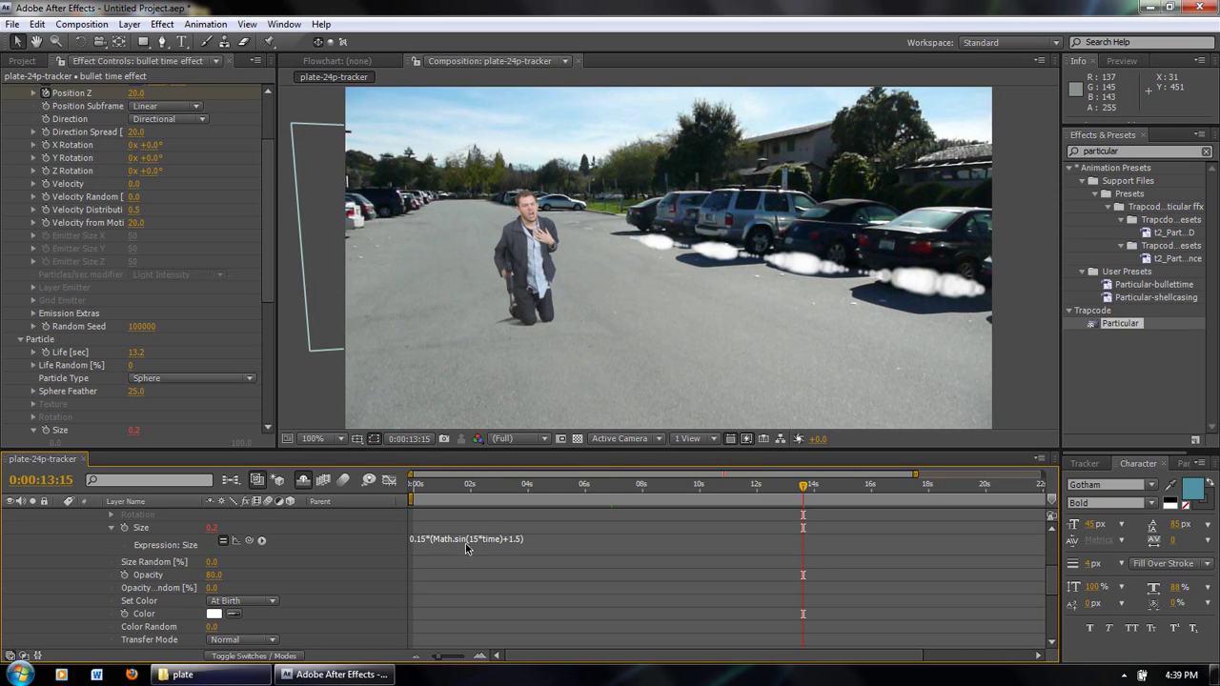
Change the Size expression's leading multiplier to 0.1 and its offset to 2.5, giving 0.1*(Math.sin(15*time)+2.5).
{"action": "left_click", "coordinate": [465, 543]}
{"action": "left_click", "coordinate": [522, 542]}
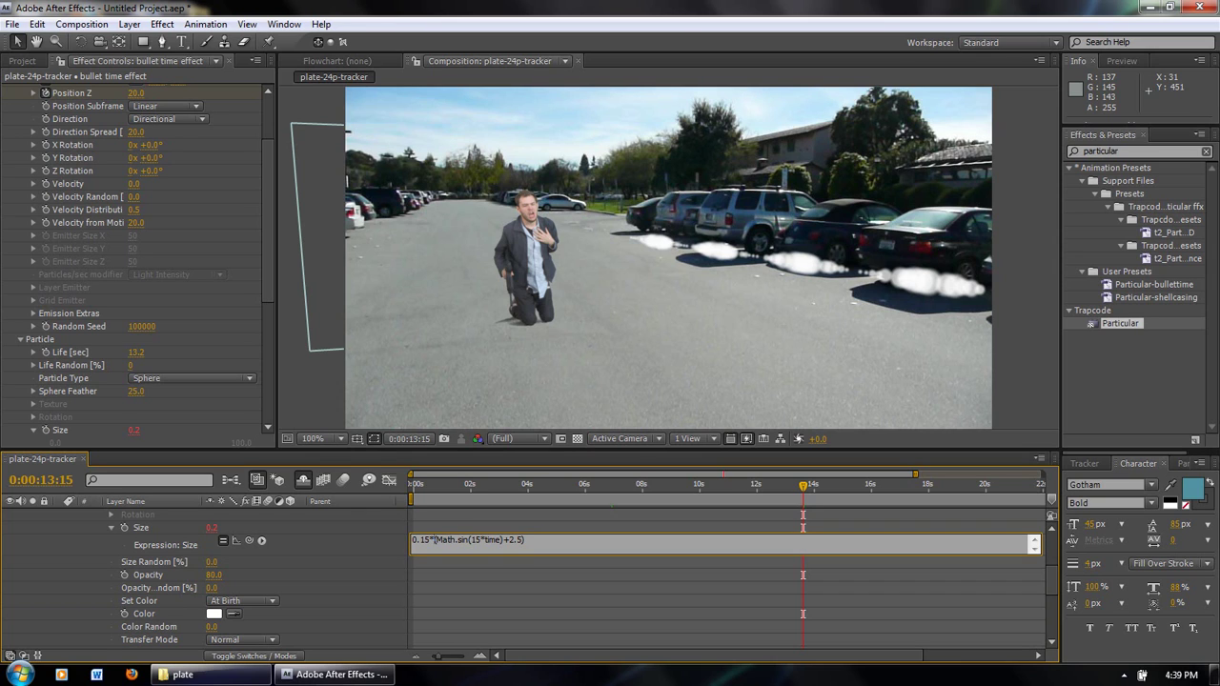
{"action": "key", "text": "BackSpace"}
{"action": "left_click", "coordinate": [566, 517]}
Go to 0:00:13:11 and set the emitter's Particles/sec to 30.
{"action": "left_click_drag", "start_coordinate": [802, 492], "coordinate": [798, 497]}
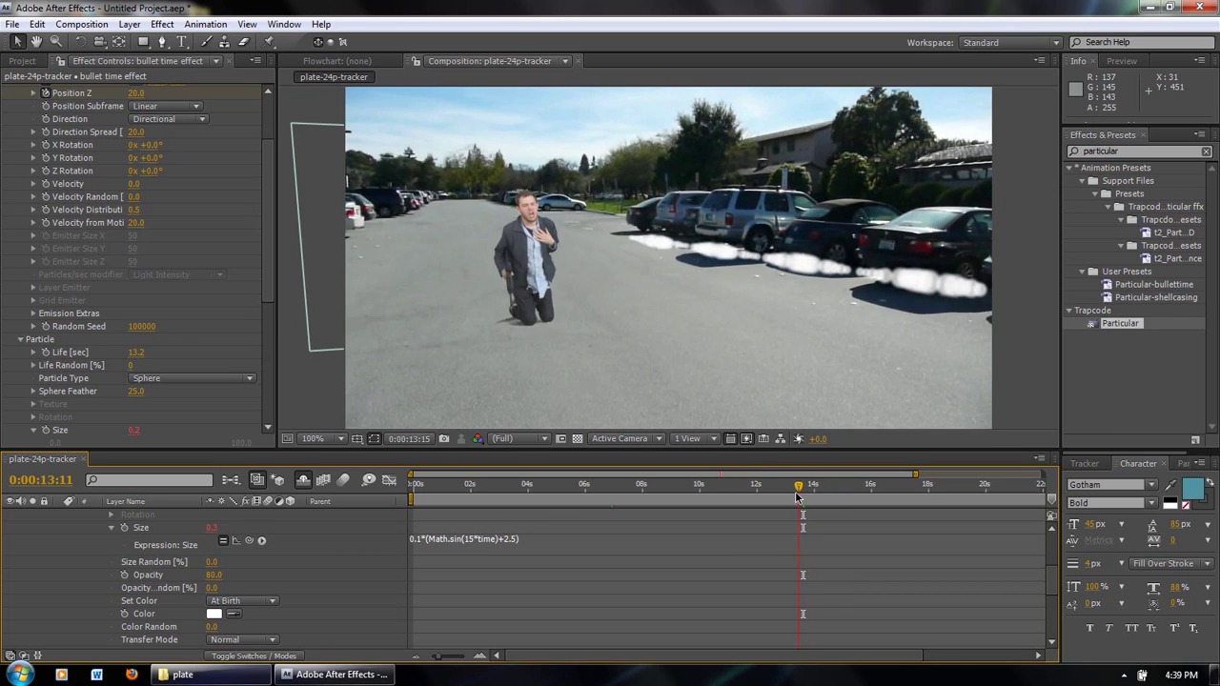
{"action": "left_click", "coordinate": [265, 266]}
{"action": "left_click", "coordinate": [137, 142]}
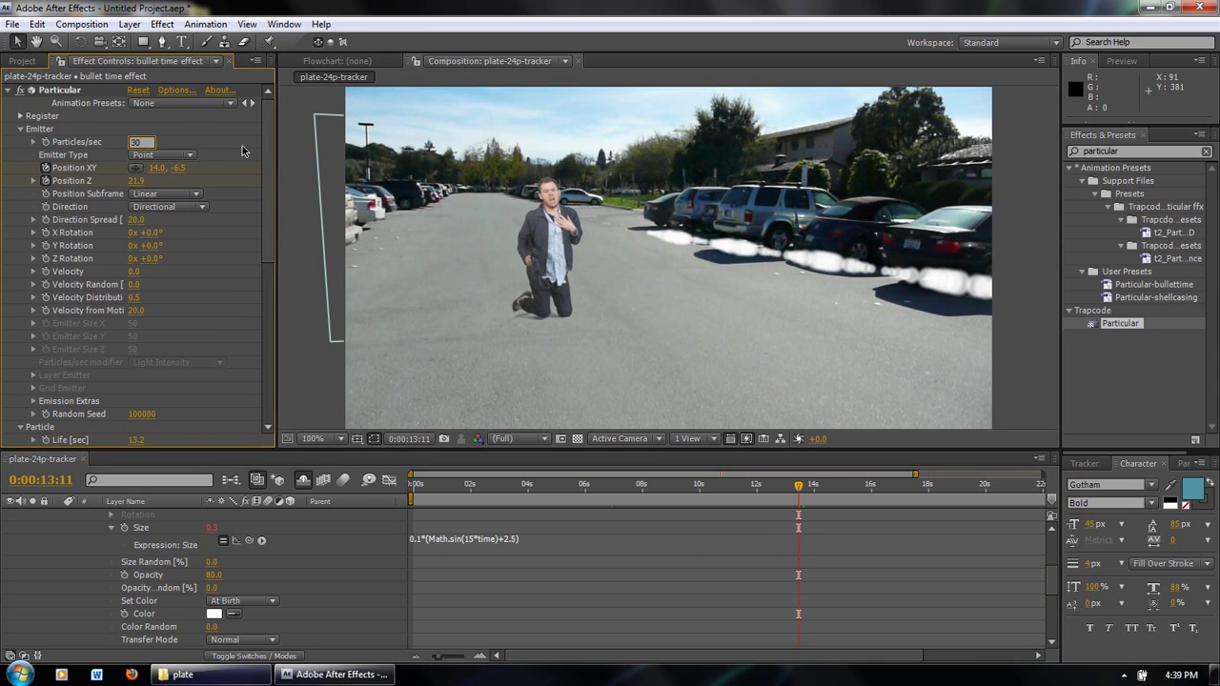
{"action": "key", "text": "Return"}
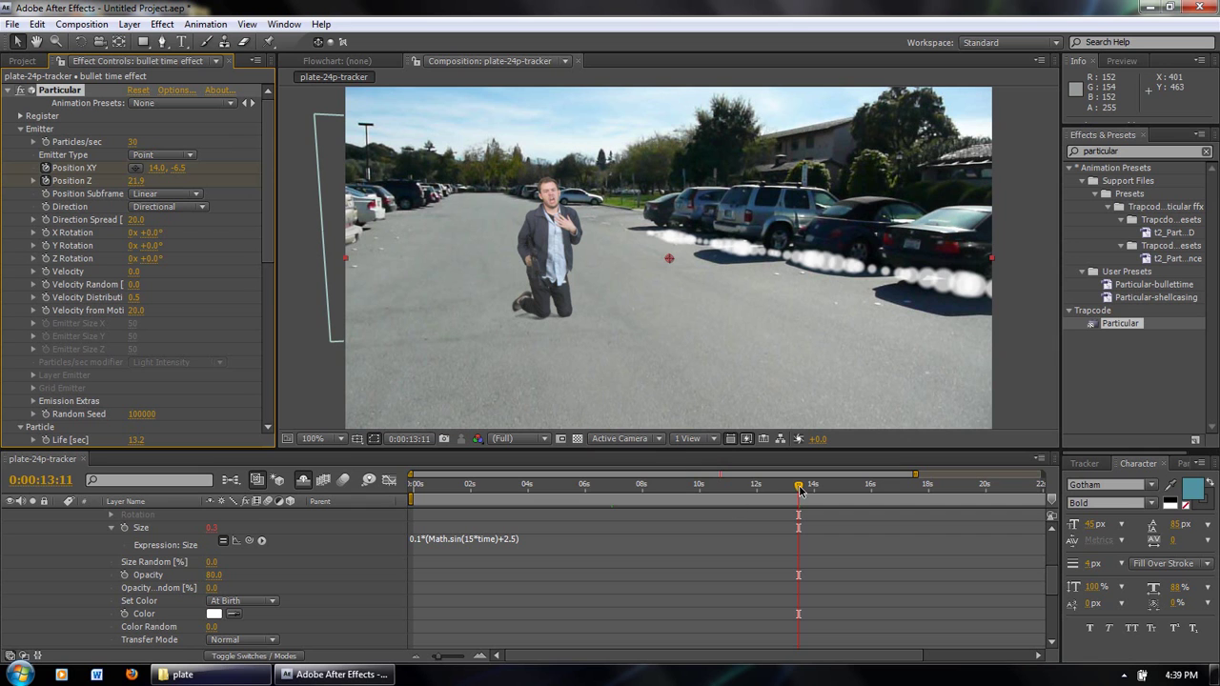
Preview the trail against the parked cars around 0:00:17, and return to 0:00:11:04.
{"action": "left_click_drag", "start_coordinate": [798, 488], "coordinate": [904, 489]}
{"action": "key", "text": "space"}
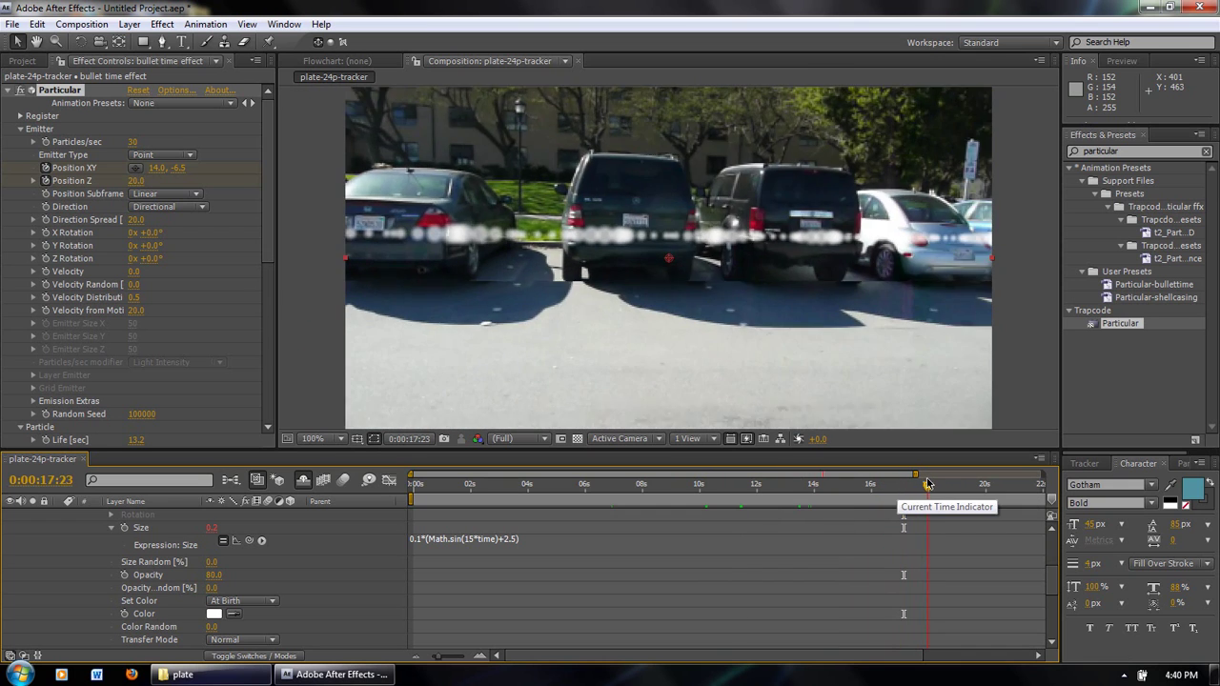
{"action": "key", "text": "space"}
{"action": "left_click_drag", "start_coordinate": [907, 489], "coordinate": [732, 489]}
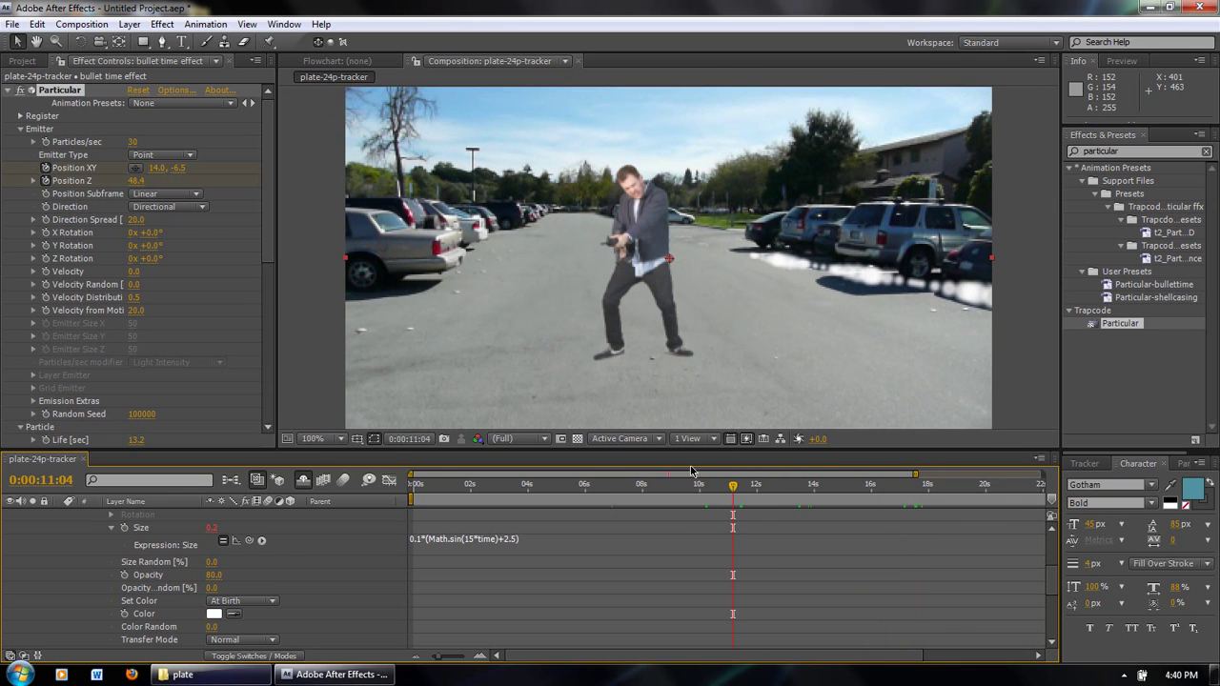
Collapse the Emitter settings and the bullet time effect layer's properties, previewing the start of the trail.
{"action": "left_click", "coordinate": [21, 128]}
{"action": "left_click_drag", "start_coordinate": [736, 492], "coordinate": [640, 490]}
{"action": "key", "text": "space"}
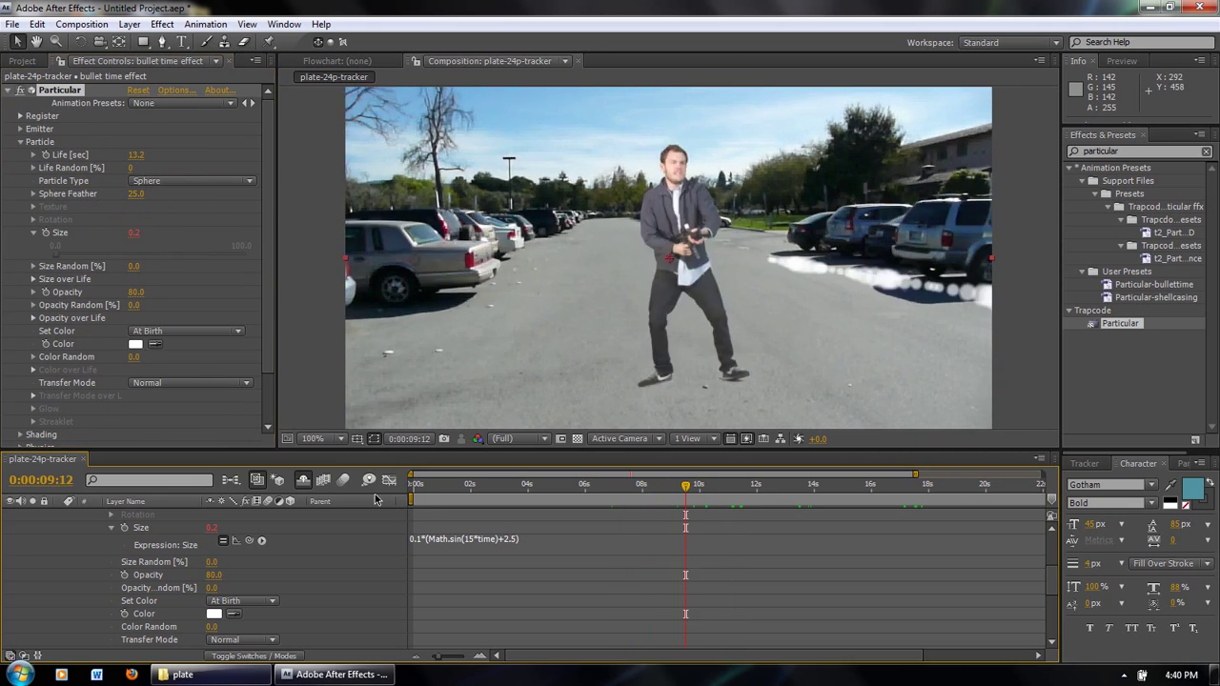
{"action": "scroll", "coordinate": [74, 529], "scroll_direction": "up", "scroll_amount": 5}
{"action": "left_click", "coordinate": [59, 515]}
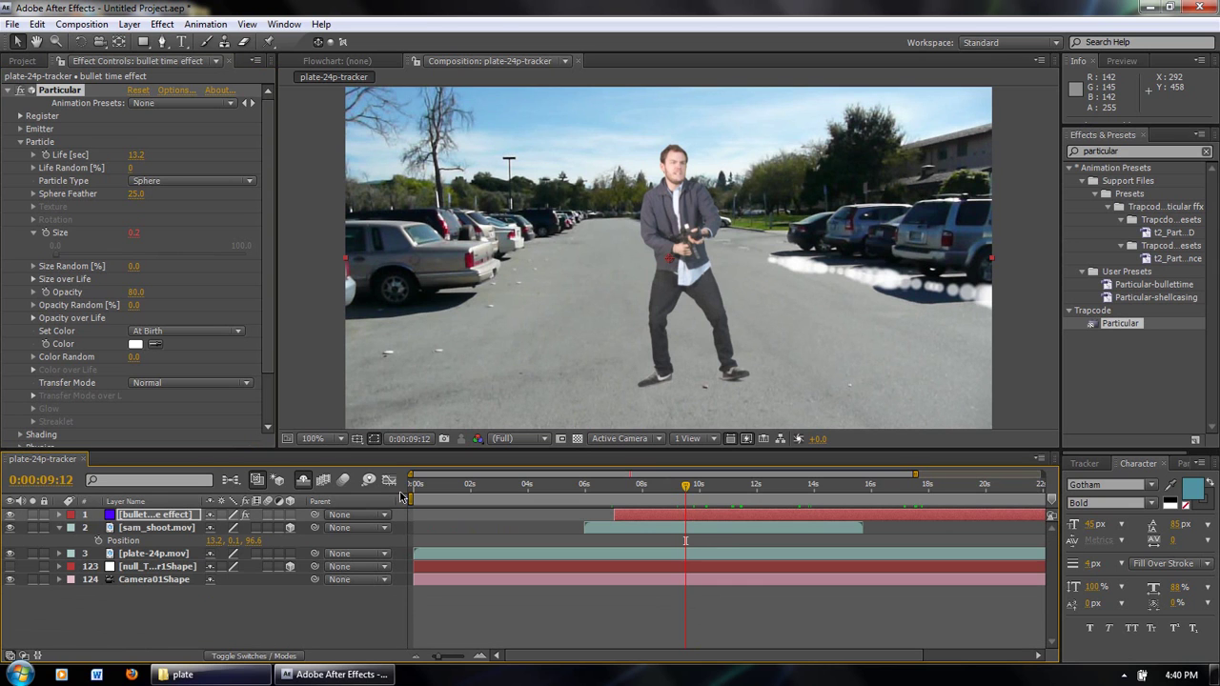
Preview the trail around 0:00:08:06 and select the bullet time effect layer.
{"action": "mouse_move", "coordinate": [680, 488]}
{"action": "left_mouse_down"}
{"action": "mouse_move", "coordinate": [625, 492]}
{"action": "mouse_move", "coordinate": [657, 484]}
{"action": "left_mouse_up"}
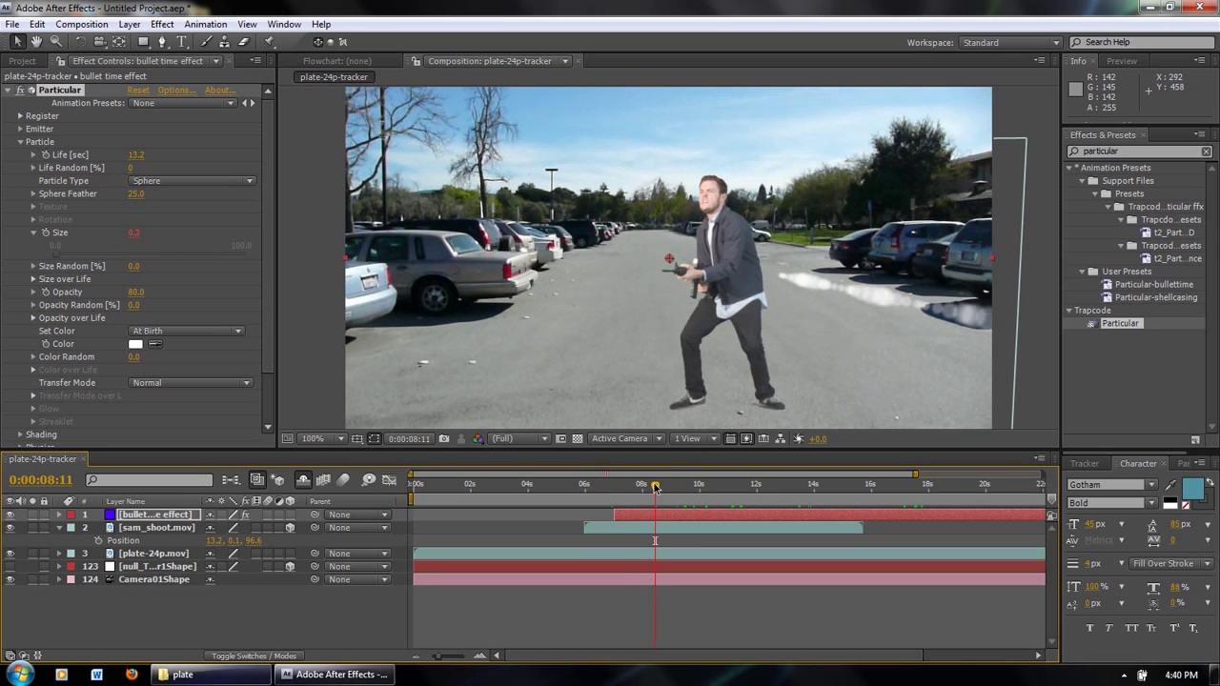
{"action": "left_click_drag", "start_coordinate": [654, 488], "coordinate": [637, 499]}
{"action": "key", "text": "space"}
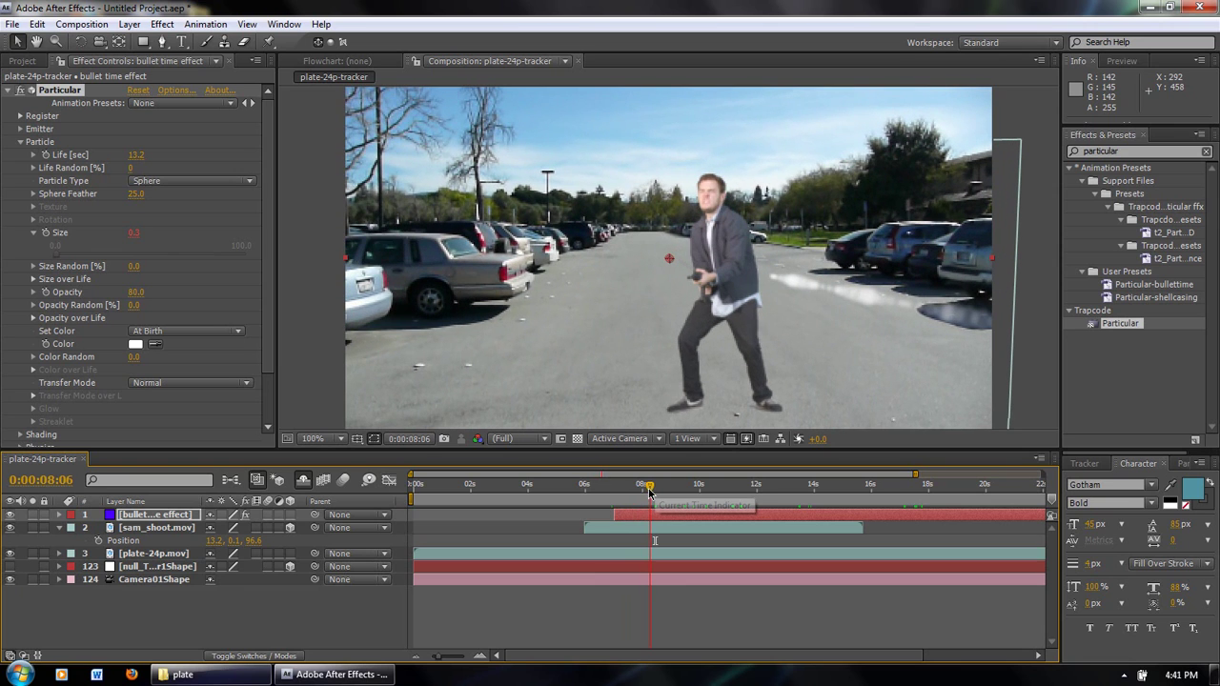
{"action": "left_click", "coordinate": [157, 516]}
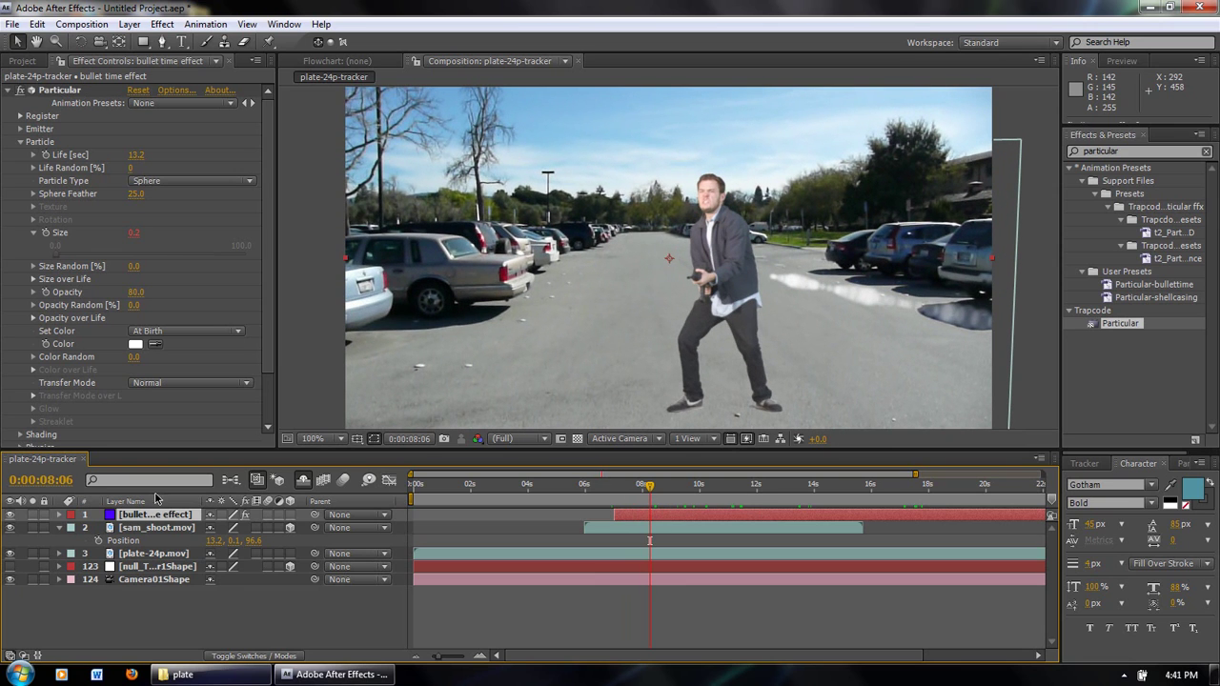
Pre-compose the bullet time effect layer as "bullet time effect Comp 1", moving all attributes into the new composition.
{"action": "left_click", "coordinate": [130, 25]}
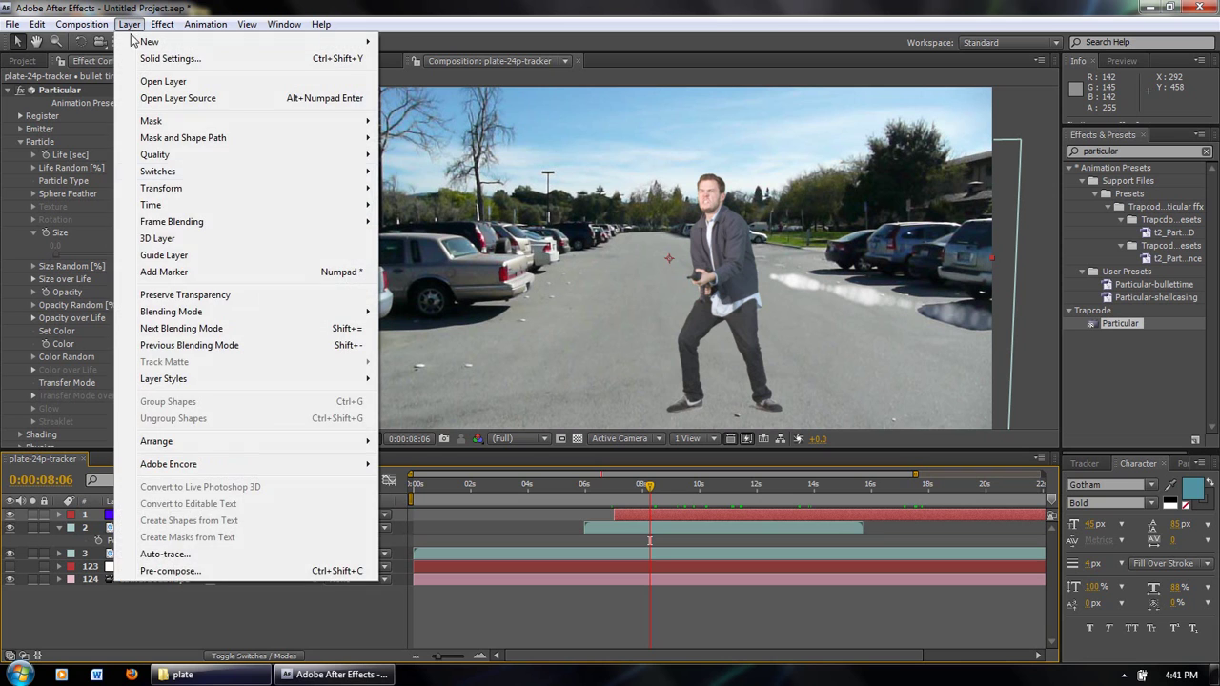
{"action": "left_click", "coordinate": [160, 570]}
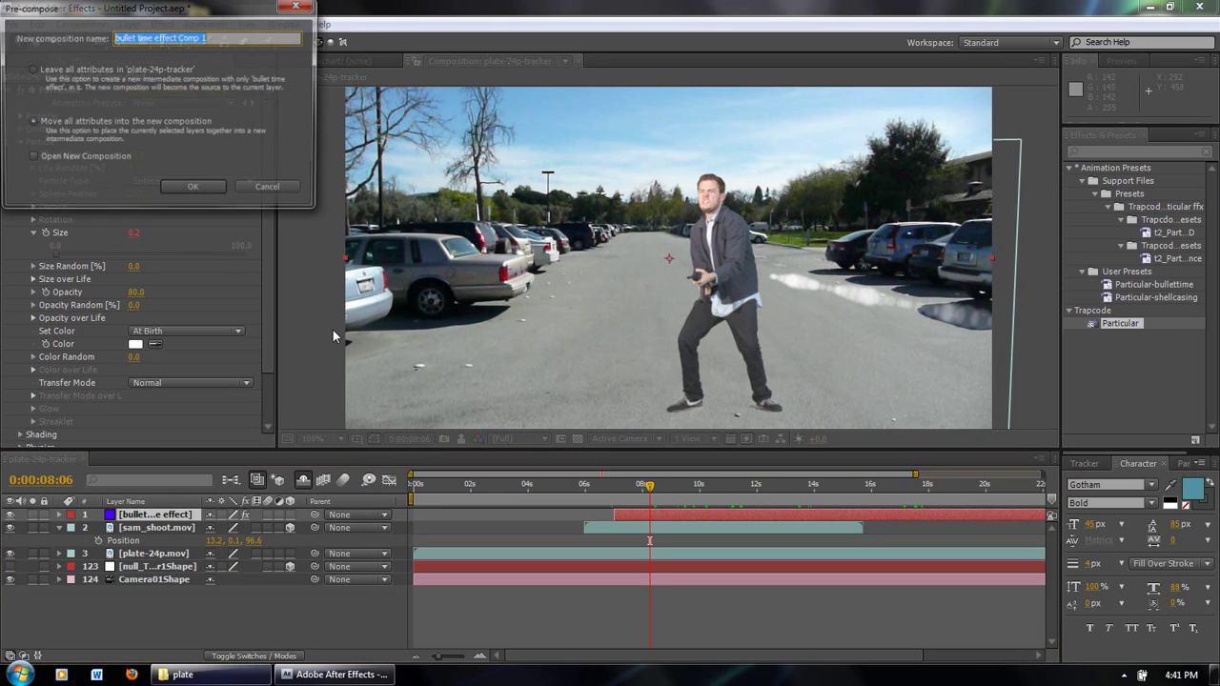
{"action": "left_click", "coordinate": [227, 39]}
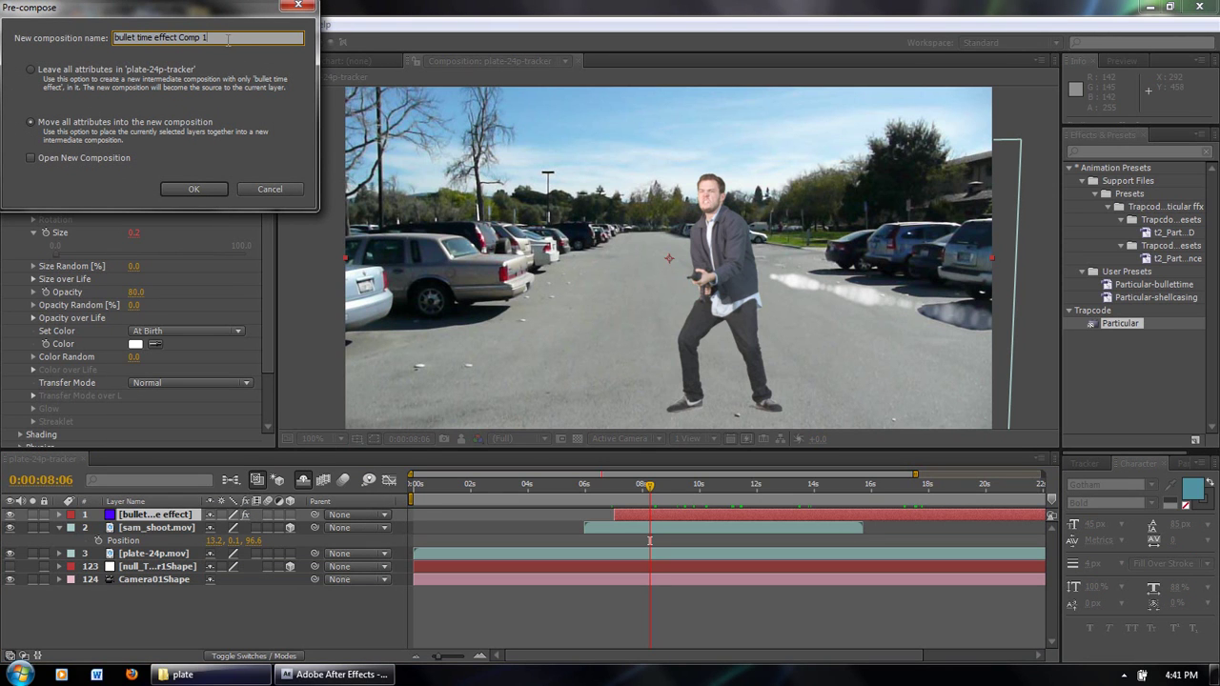
{"action": "left_click", "coordinate": [67, 127]}
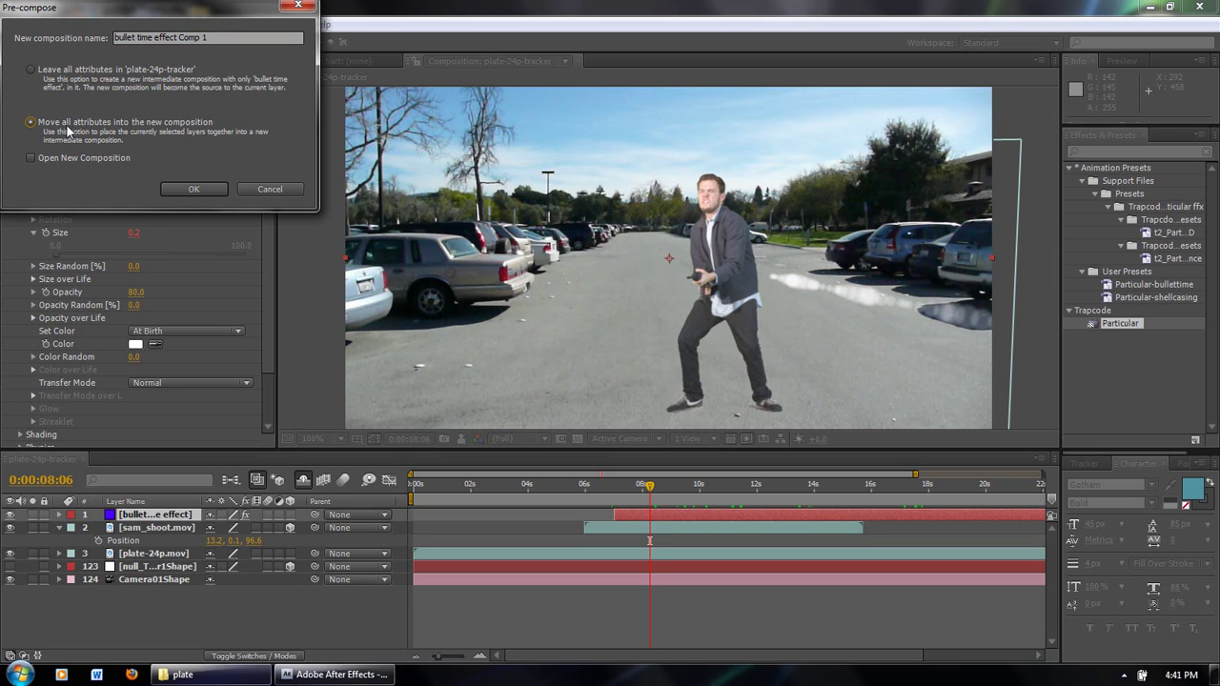
{"action": "left_click", "coordinate": [188, 191]}
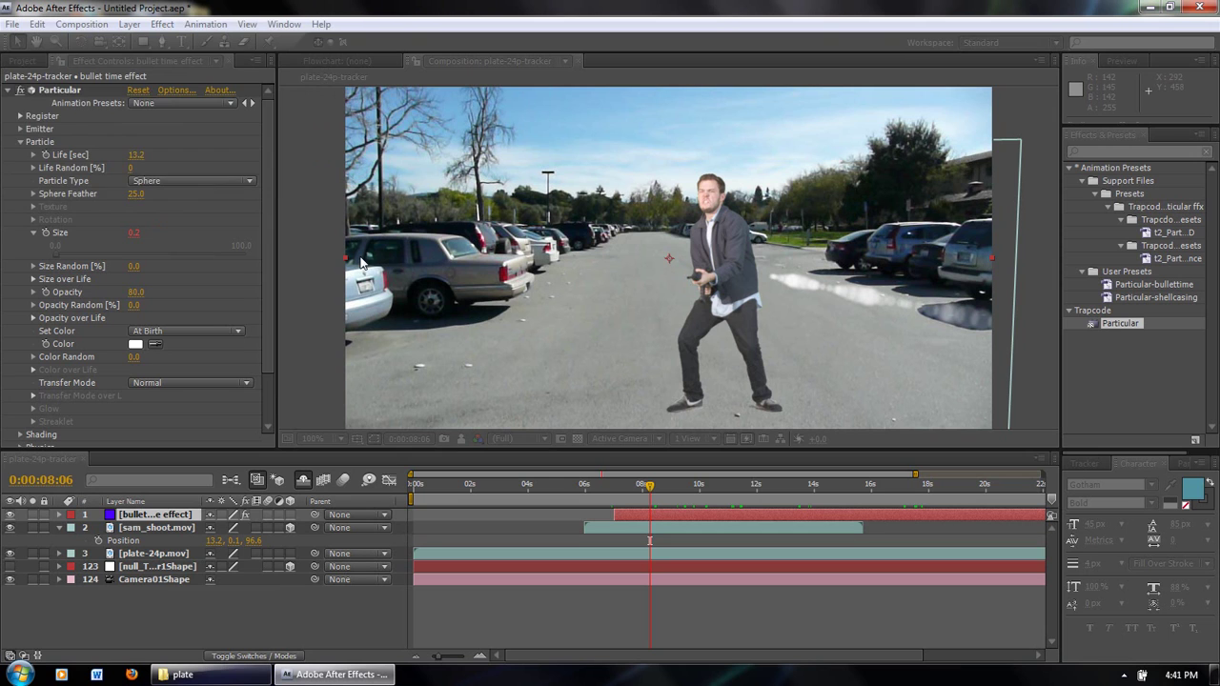
Pre-compose the sam_shoot.mov and plate-24p.mov layers together as "Pre-comp 1", moving all attributes into it.
{"action": "left_click", "coordinate": [158, 528]}
{"action": "left_click", "coordinate": [157, 554], "text": "ctrl"}
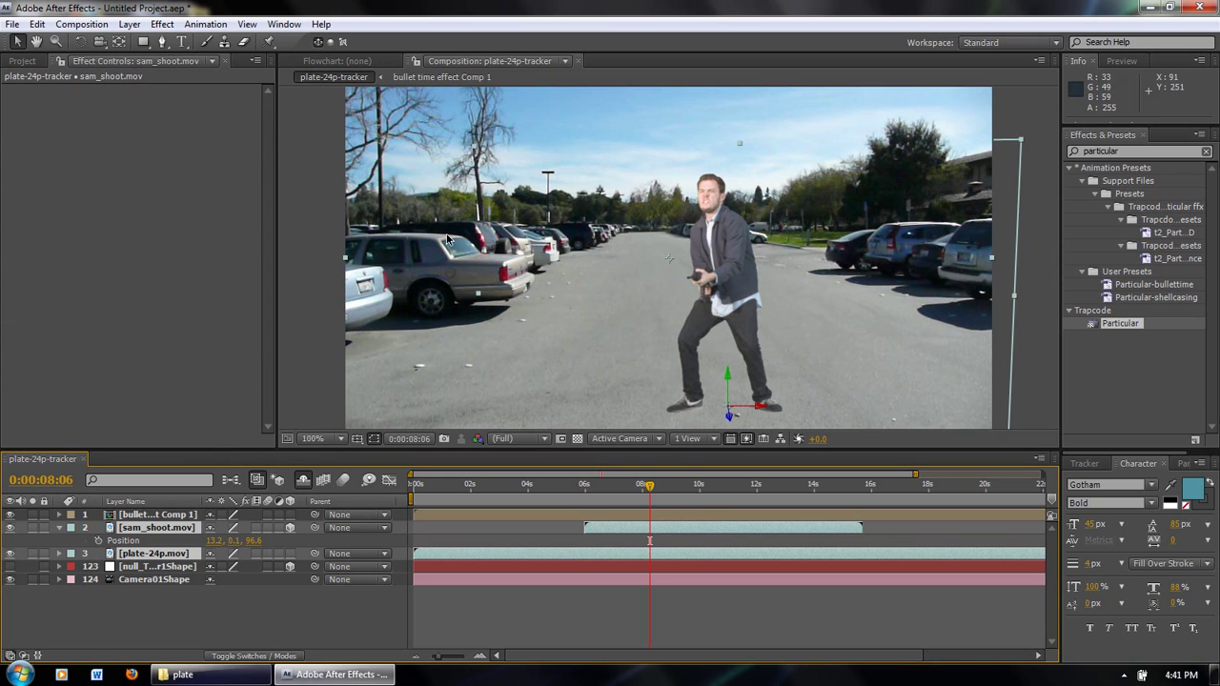
{"action": "left_click", "coordinate": [129, 25]}
{"action": "left_click", "coordinate": [164, 571]}
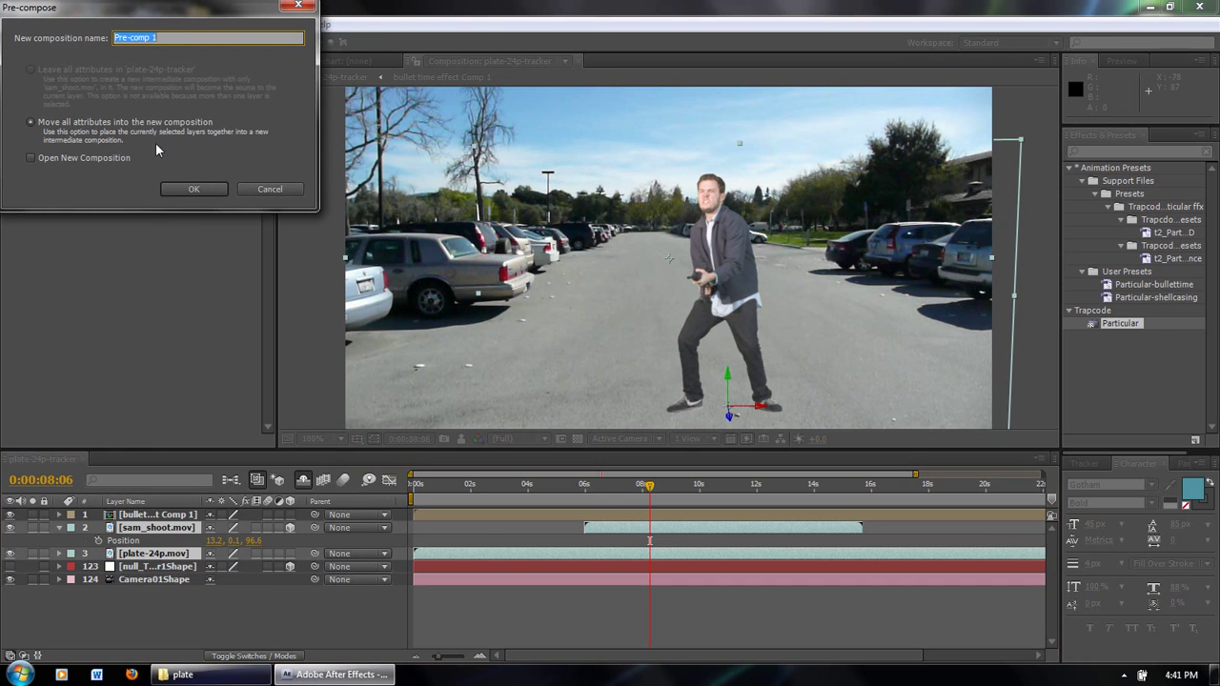
{"action": "left_click", "coordinate": [190, 190]}
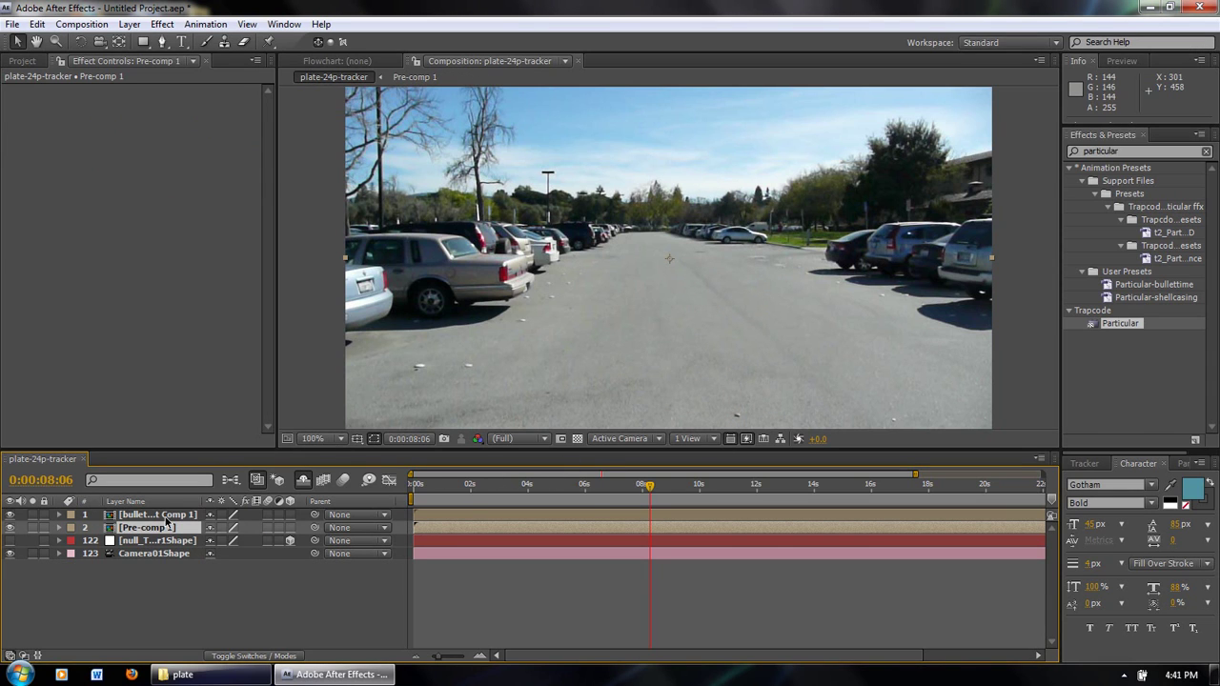
Copy the Camera01Shape layer from plate-24p-tracker into both Pre-comp 1 and bullet time effect Comp 1.
{"action": "left_click", "coordinate": [147, 555]}
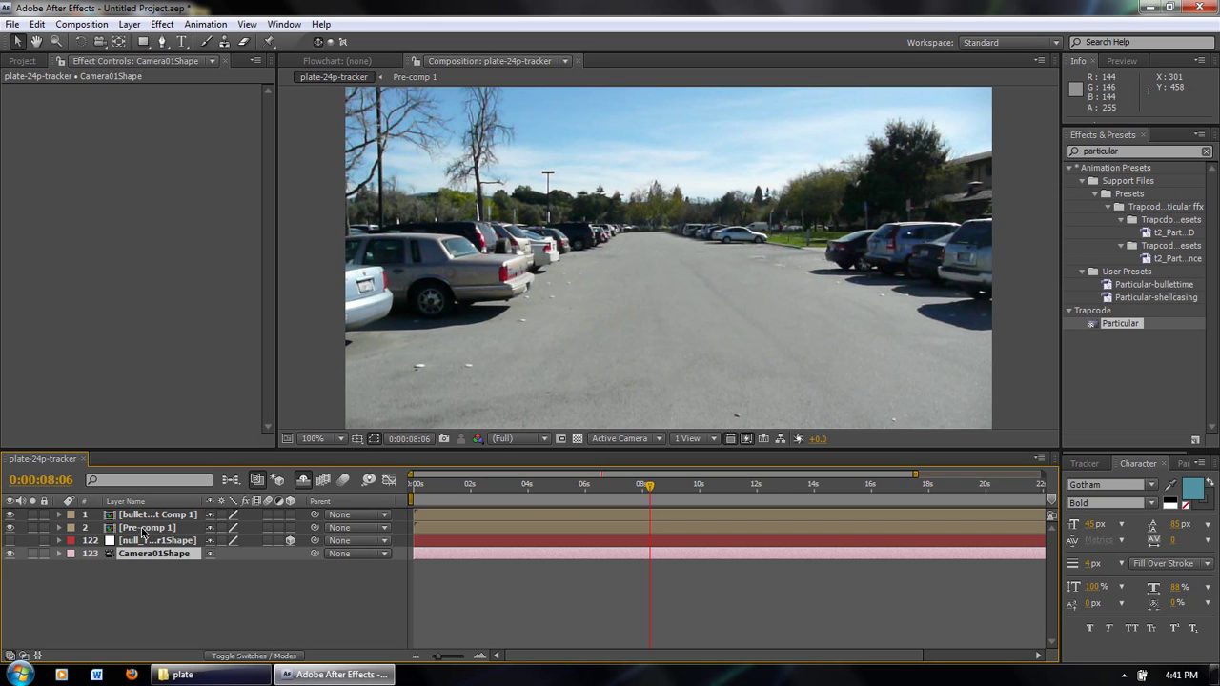
{"action": "double_click", "coordinate": [151, 529]}
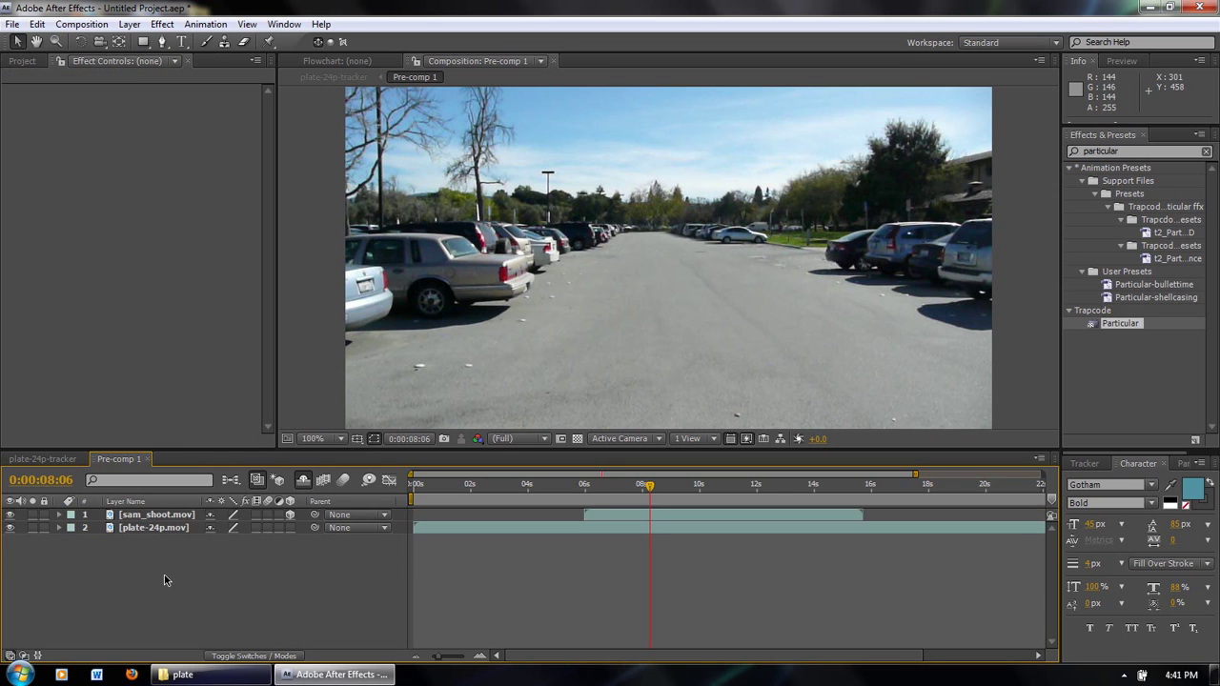
{"action": "key", "text": "ctrl+v"}
{"action": "left_click", "coordinate": [47, 458]}
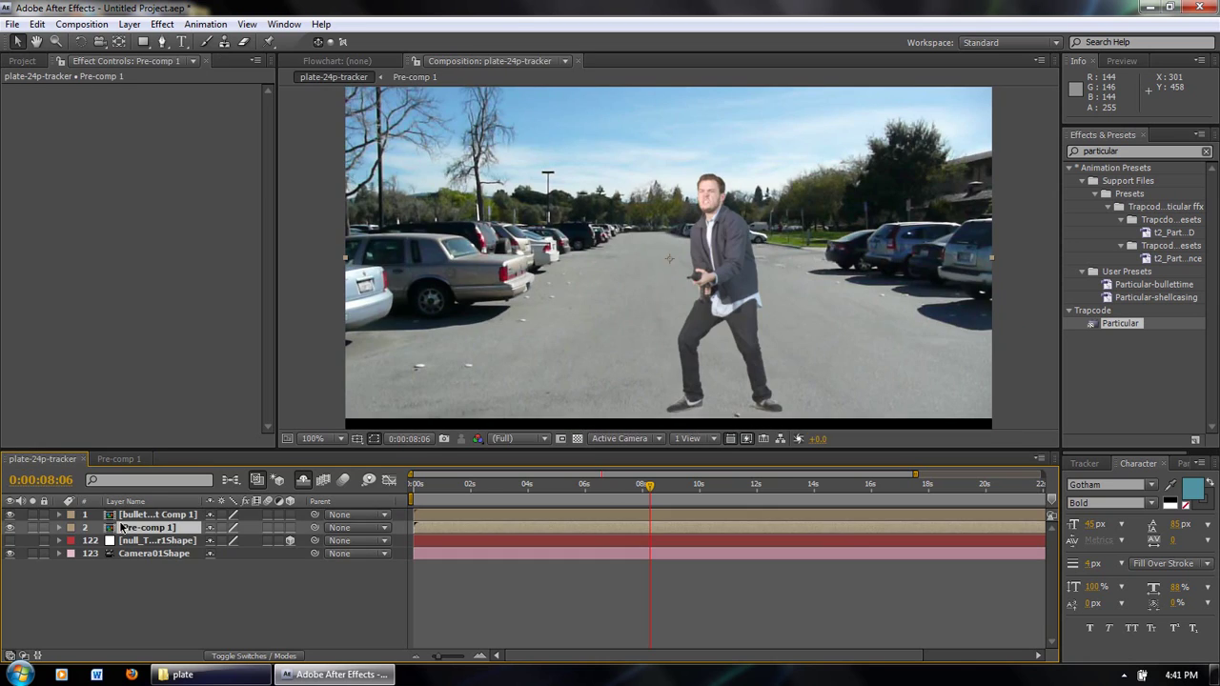
{"action": "double_click", "coordinate": [141, 514]}
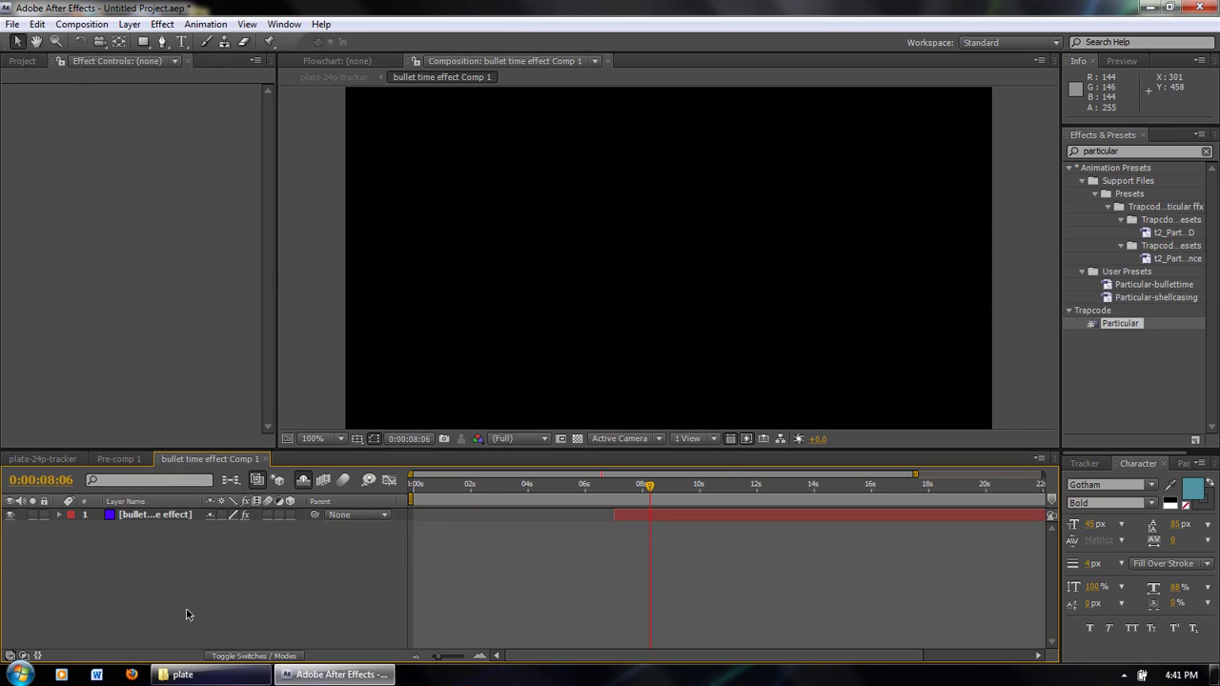
{"action": "key", "text": "ctrl+v"}
{"action": "left_click", "coordinate": [69, 458]}
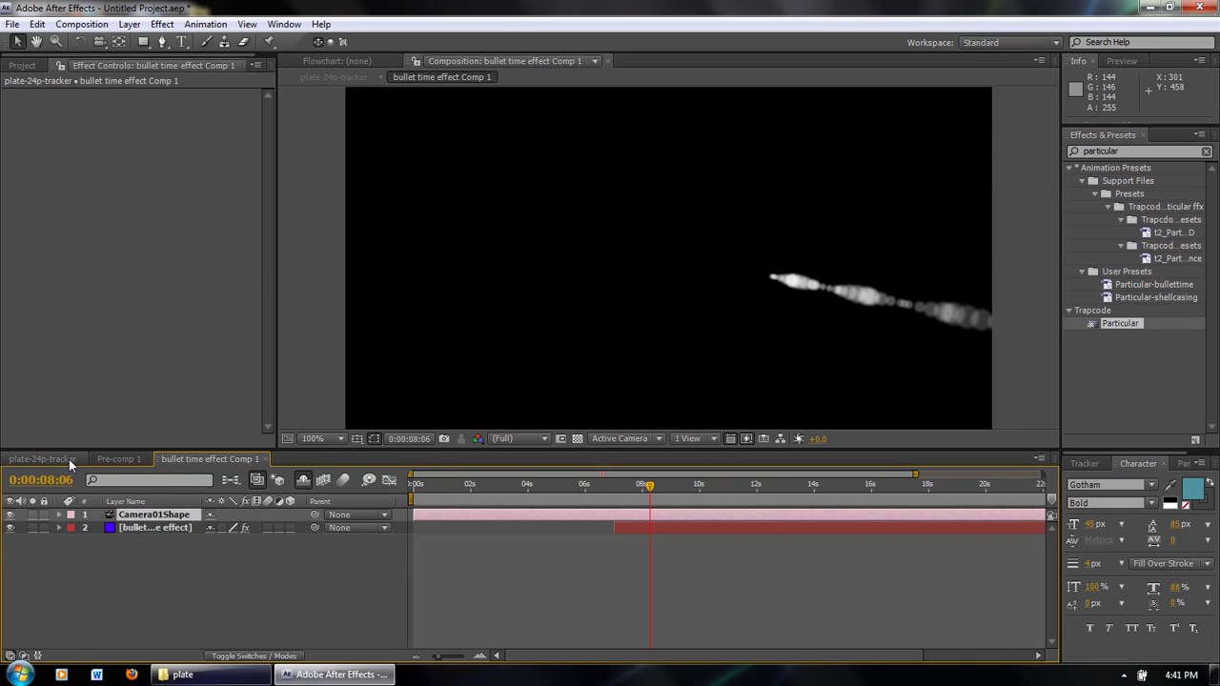
Move to 0:00:08:20 in plate-24p-tracker and check the contents and camera of both pre-comps at that frame.
{"action": "mouse_move", "coordinate": [647, 489]}
{"action": "left_mouse_down"}
{"action": "mouse_move", "coordinate": [604, 491]}
{"action": "mouse_move", "coordinate": [666, 488]}
{"action": "left_mouse_up"}
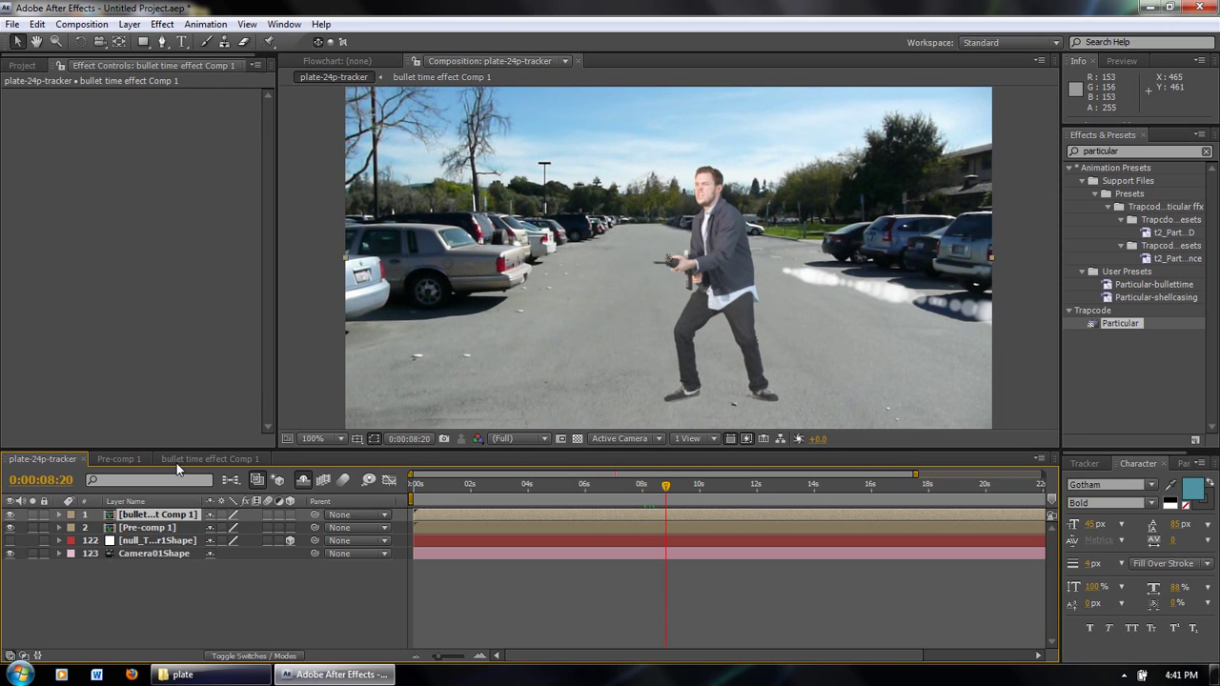
{"action": "left_click", "coordinate": [204, 459]}
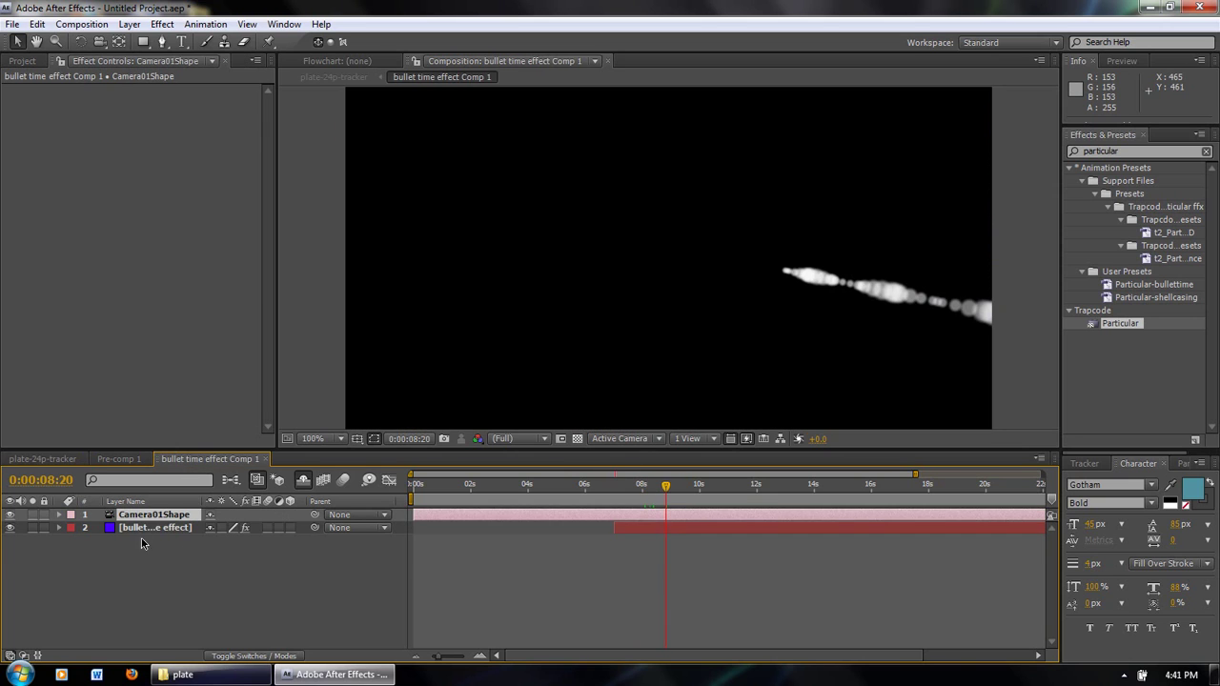
{"action": "left_click", "coordinate": [122, 458]}
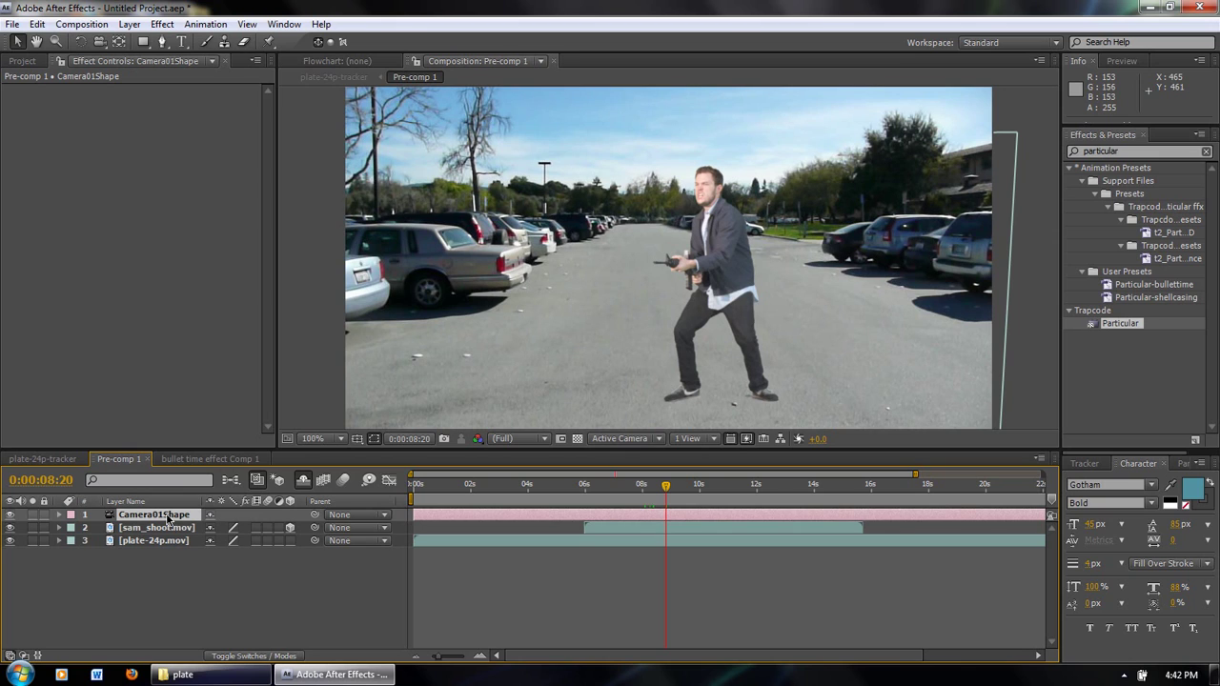
{"action": "left_click", "coordinate": [39, 459]}
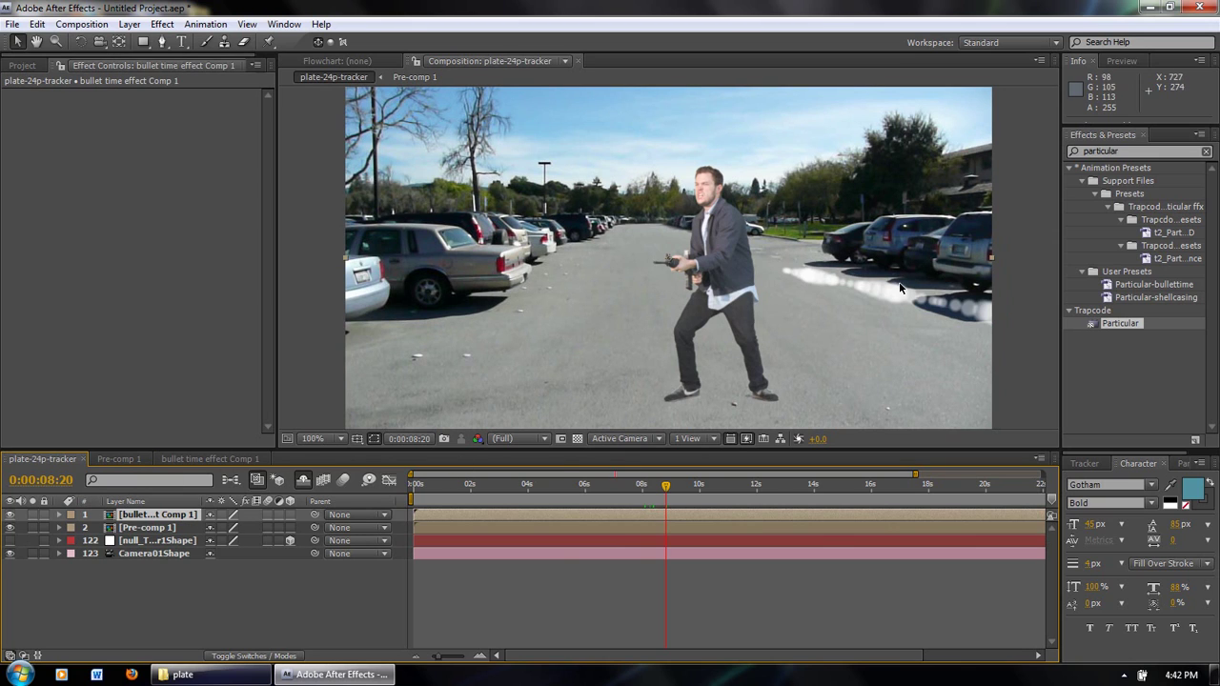
Find the Displacement Map effect and apply it to the Pre-comp 1 layer in plate-24p-tracker.
{"action": "left_click", "coordinate": [170, 530]}
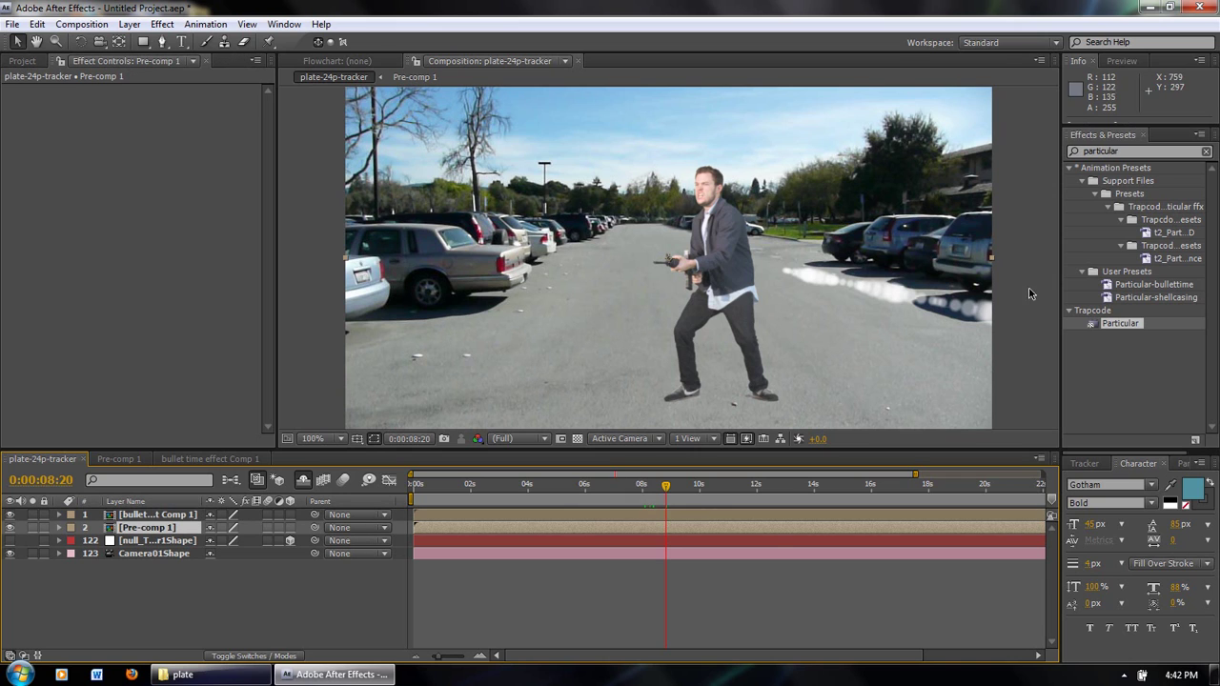
{"action": "double_click", "coordinate": [1132, 152]}
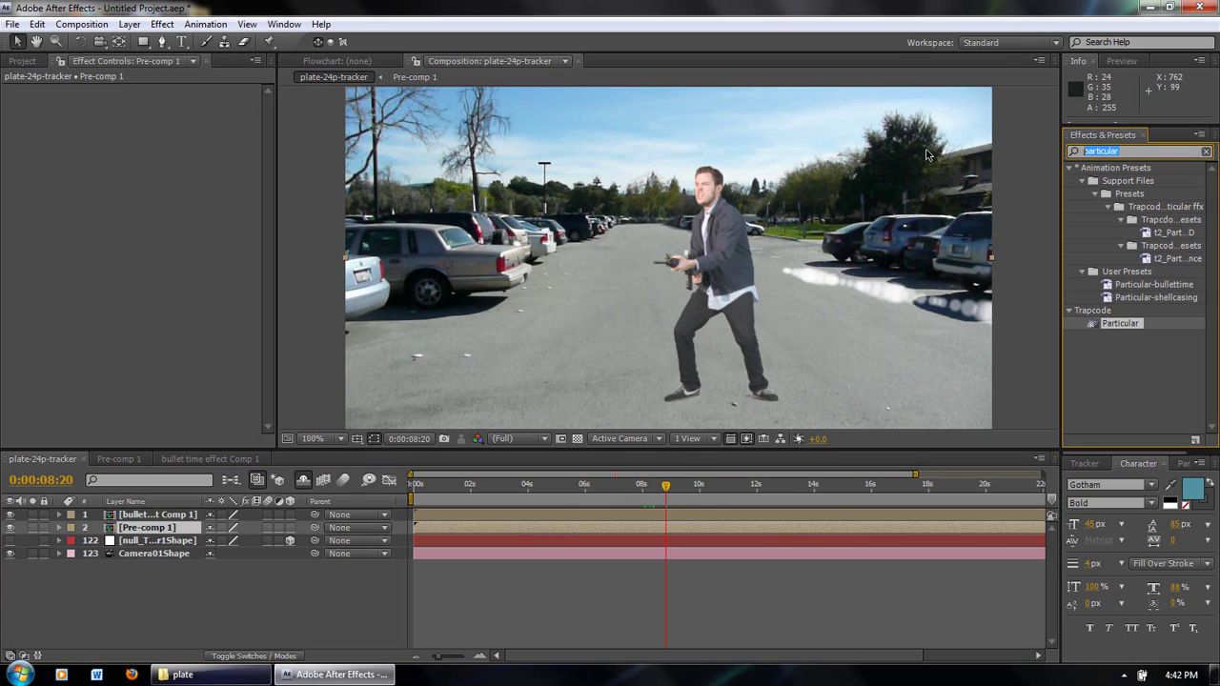
{"action": "type", "text": "displacement"}
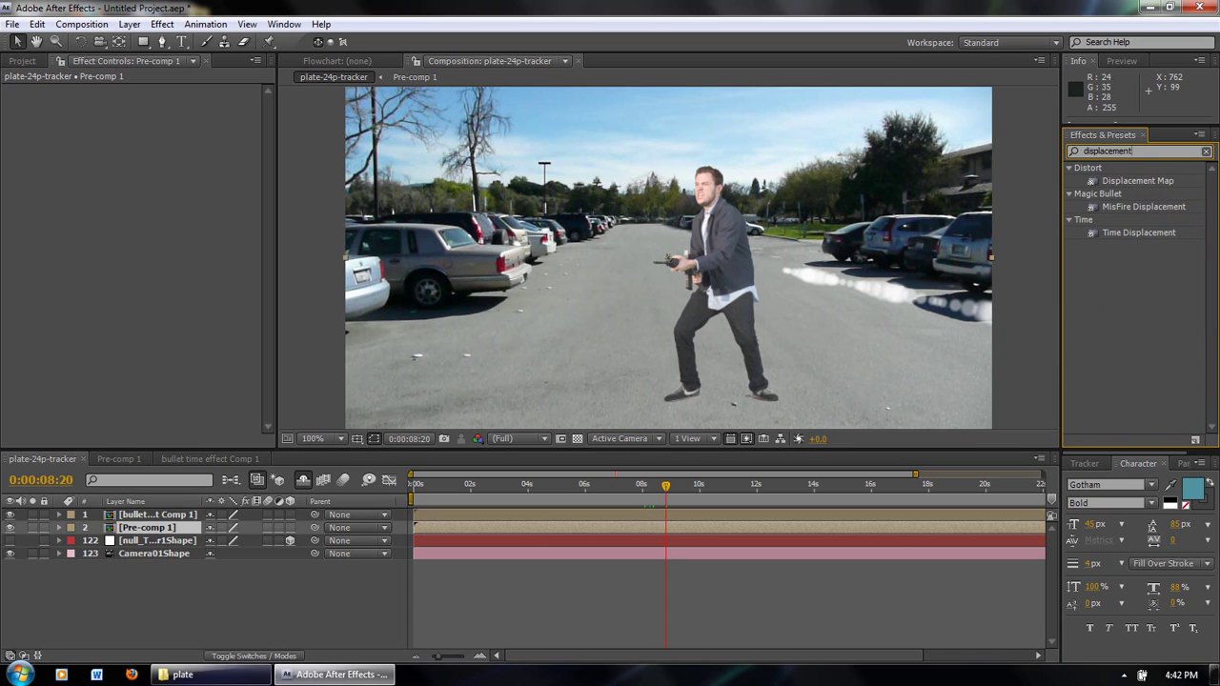
{"action": "left_click", "coordinate": [1122, 183]}
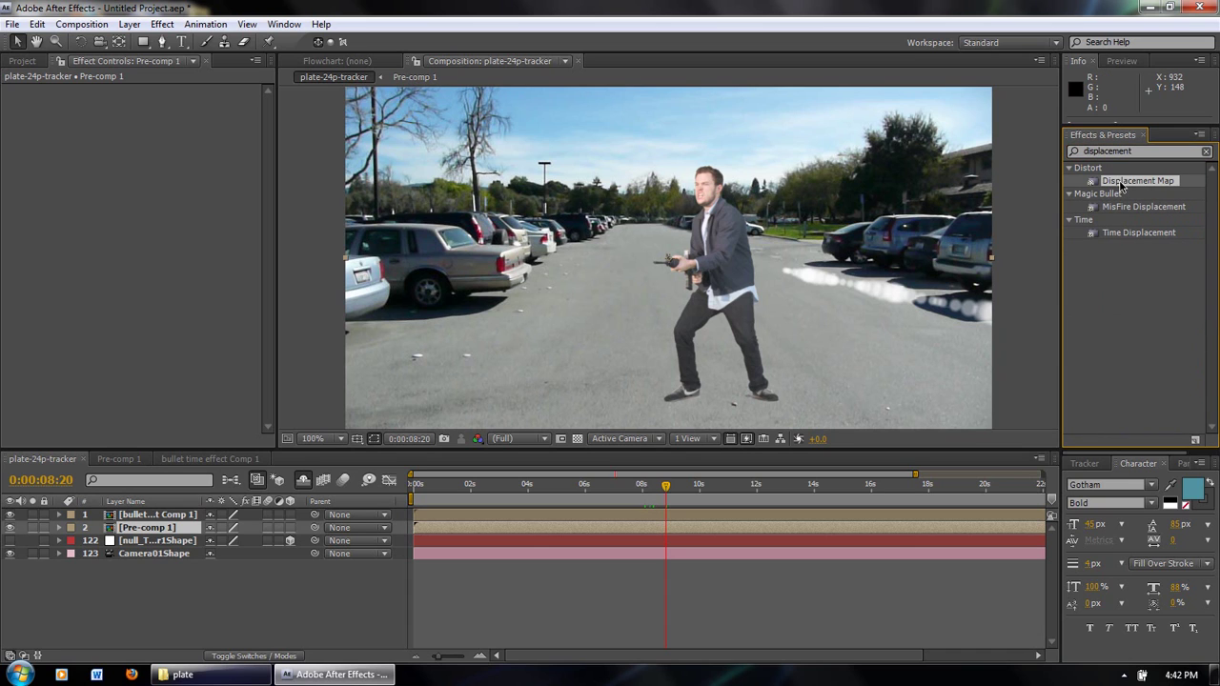
{"action": "left_click_drag", "start_coordinate": [1136, 182], "coordinate": [157, 528]}
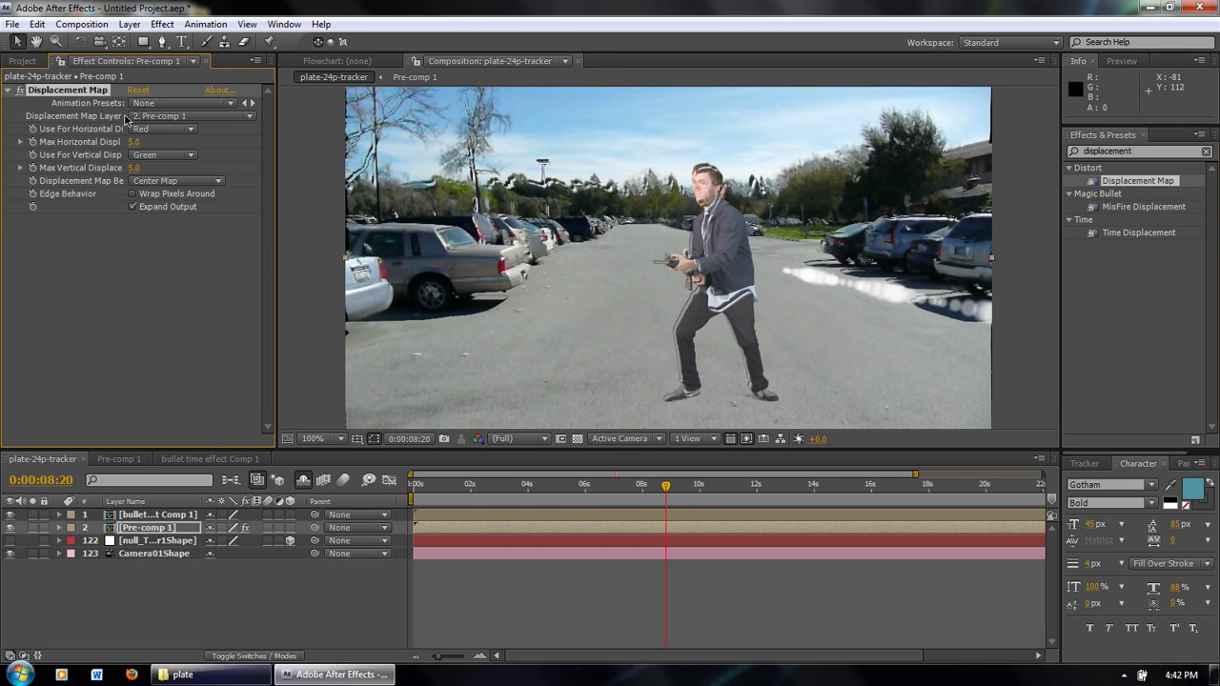
Set the displacement map layer to bullet time effect Comp 1, with Lightness for horizontal and Luminance for vertical displacement.
{"action": "left_click", "coordinate": [194, 118]}
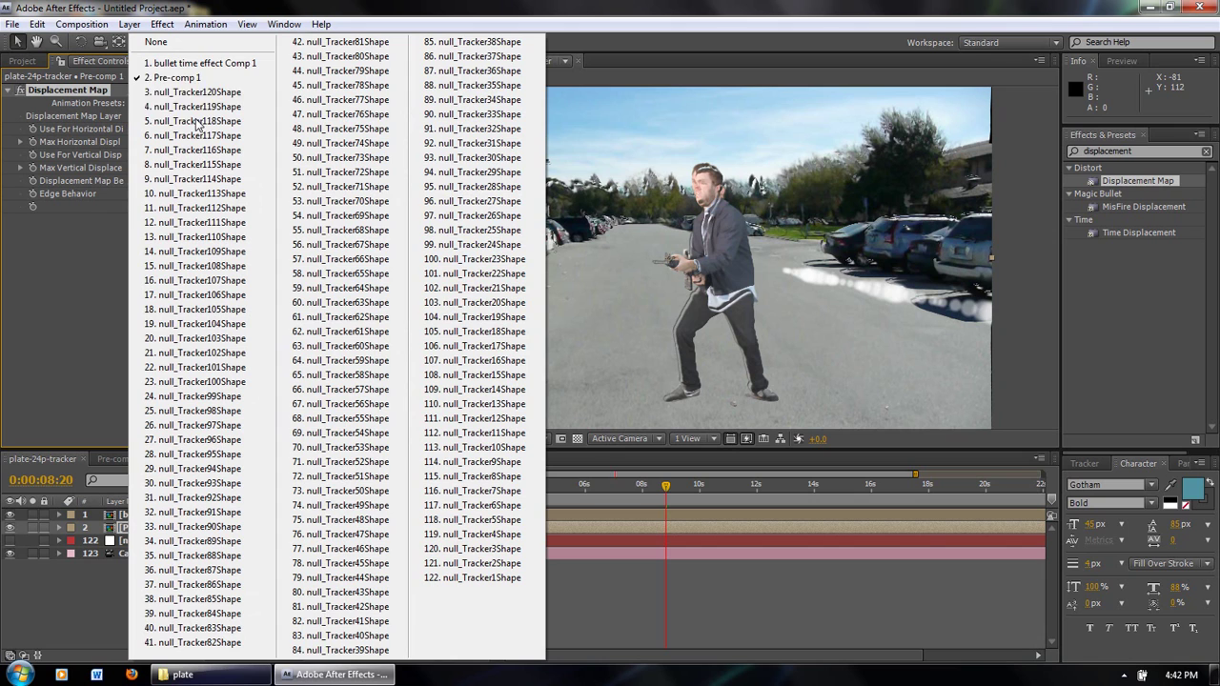
{"action": "left_click", "coordinate": [195, 64]}
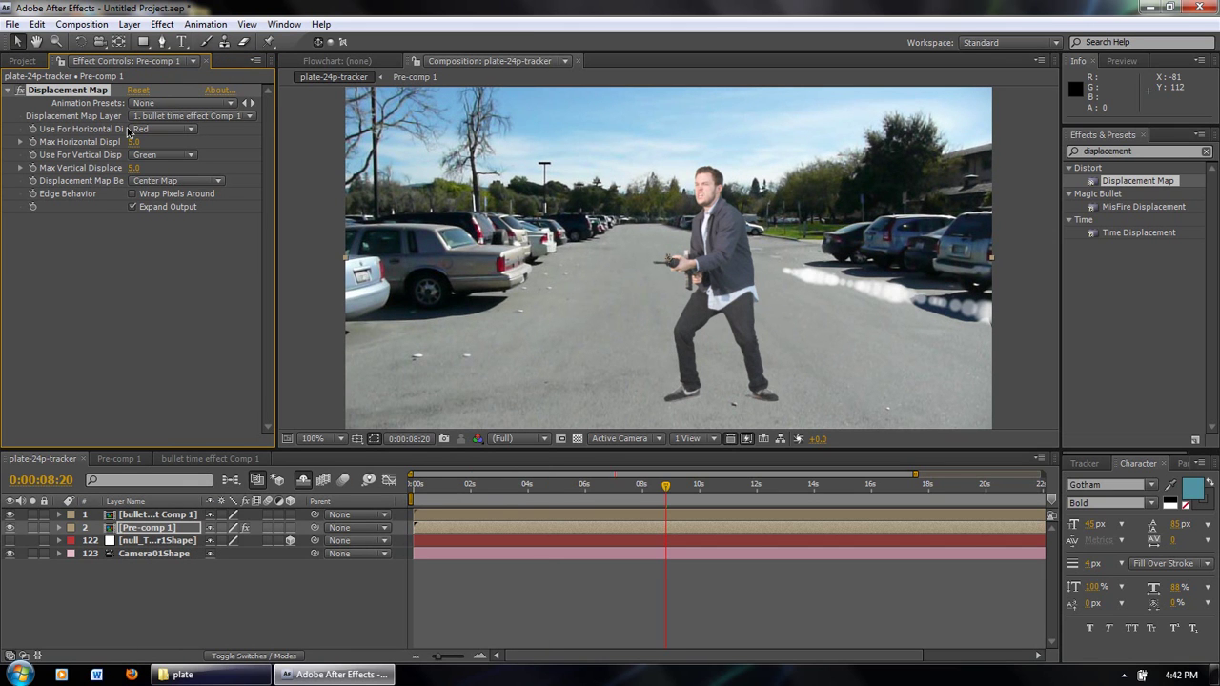
{"action": "left_click", "coordinate": [158, 129]}
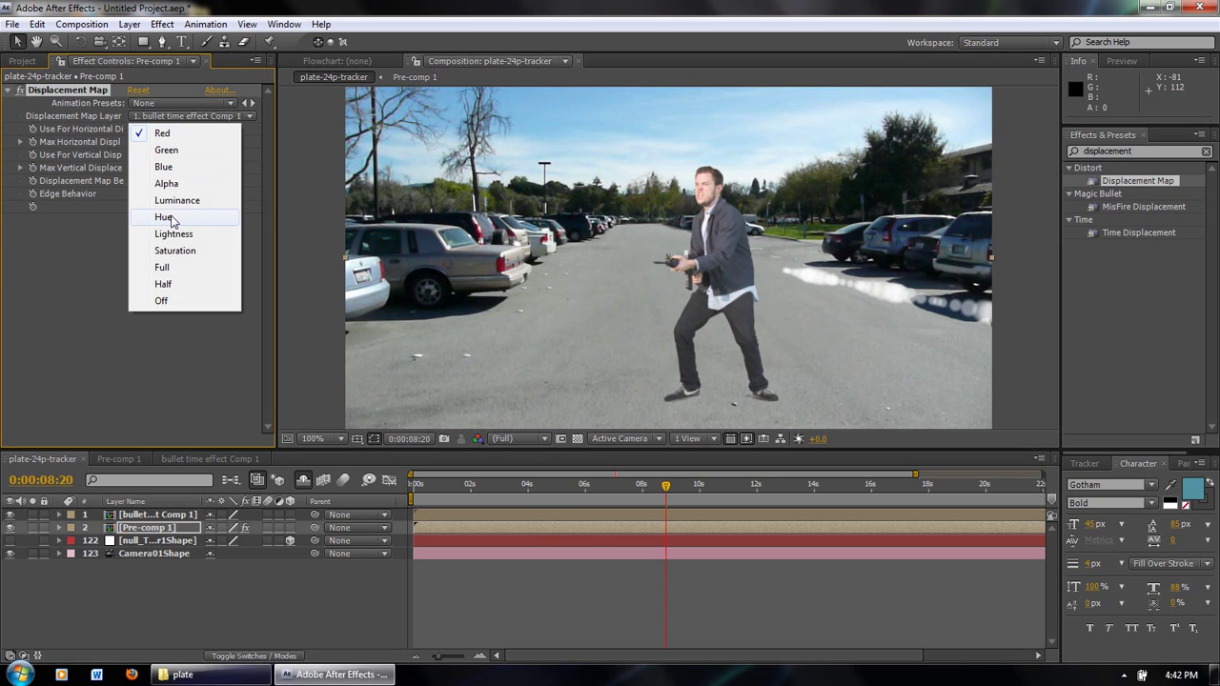
{"action": "left_click", "coordinate": [179, 235]}
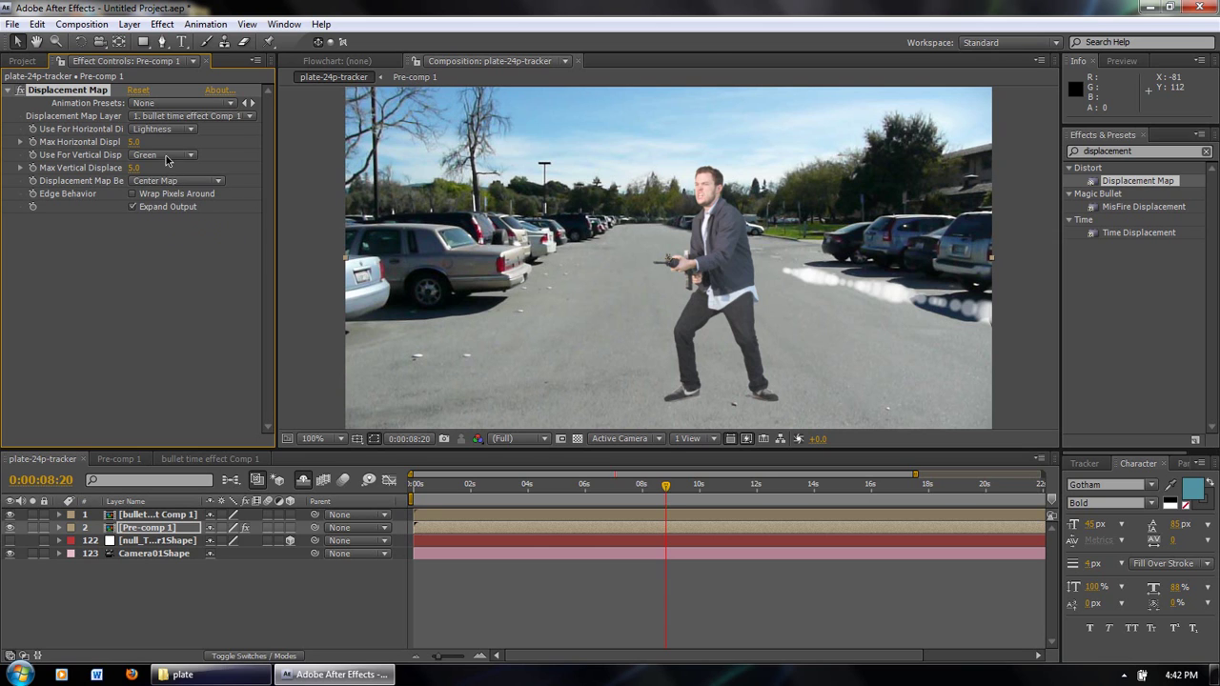
{"action": "left_click", "coordinate": [167, 155]}
{"action": "left_click", "coordinate": [179, 206]}
Hide the bullet time effect Comp 1 layer and move to about 11 seconds to check the displacement alone.
{"action": "left_click", "coordinate": [10, 515]}
{"action": "left_click_drag", "start_coordinate": [666, 486], "coordinate": [680, 488]}
{"action": "key", "text": "space"}
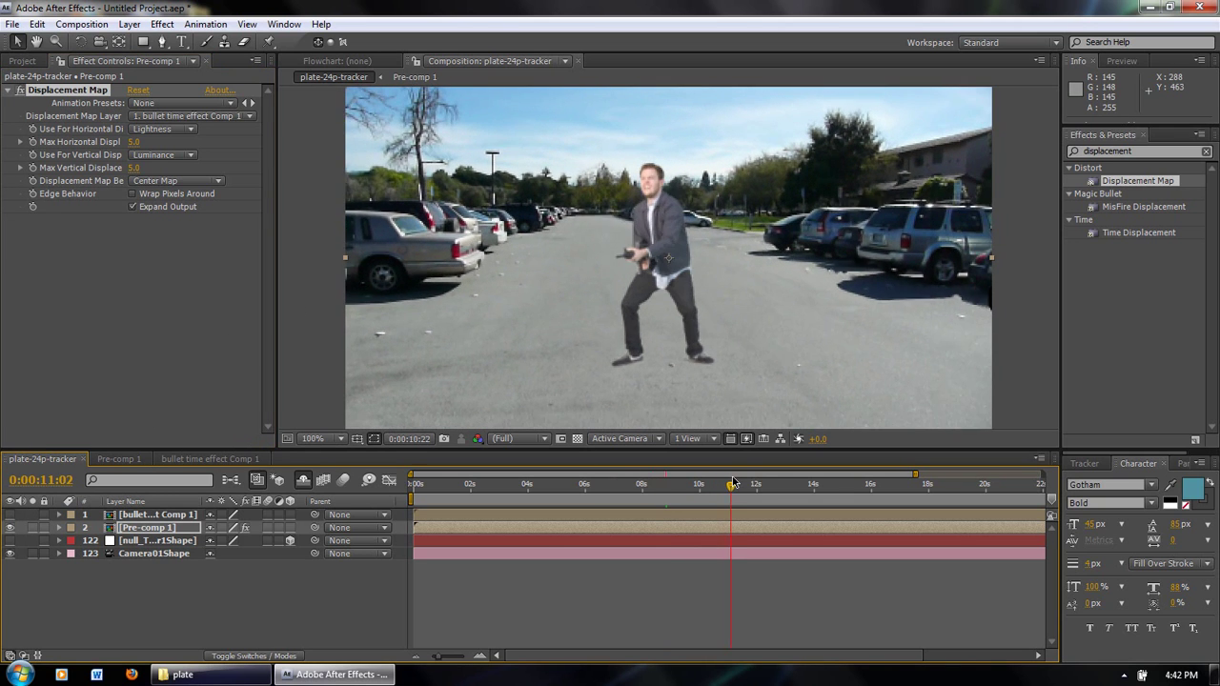
Enable Wrap Pixels Around and set the maximum horizontal displacement to 9 and the maximum vertical displacement to 35.
{"action": "left_click", "coordinate": [132, 206]}
{"action": "left_click_drag", "start_coordinate": [140, 167], "coordinate": [156, 136]}
{"action": "left_click", "coordinate": [138, 142]}
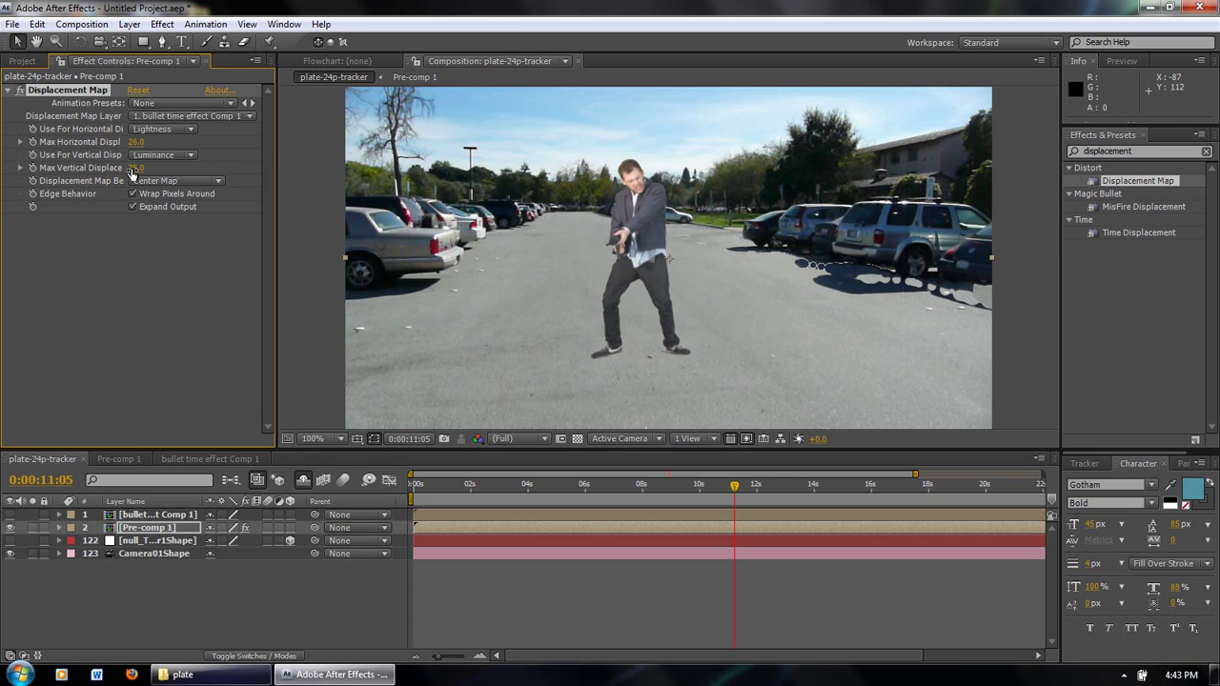
{"action": "left_click_drag", "start_coordinate": [127, 168], "coordinate": [125, 142]}
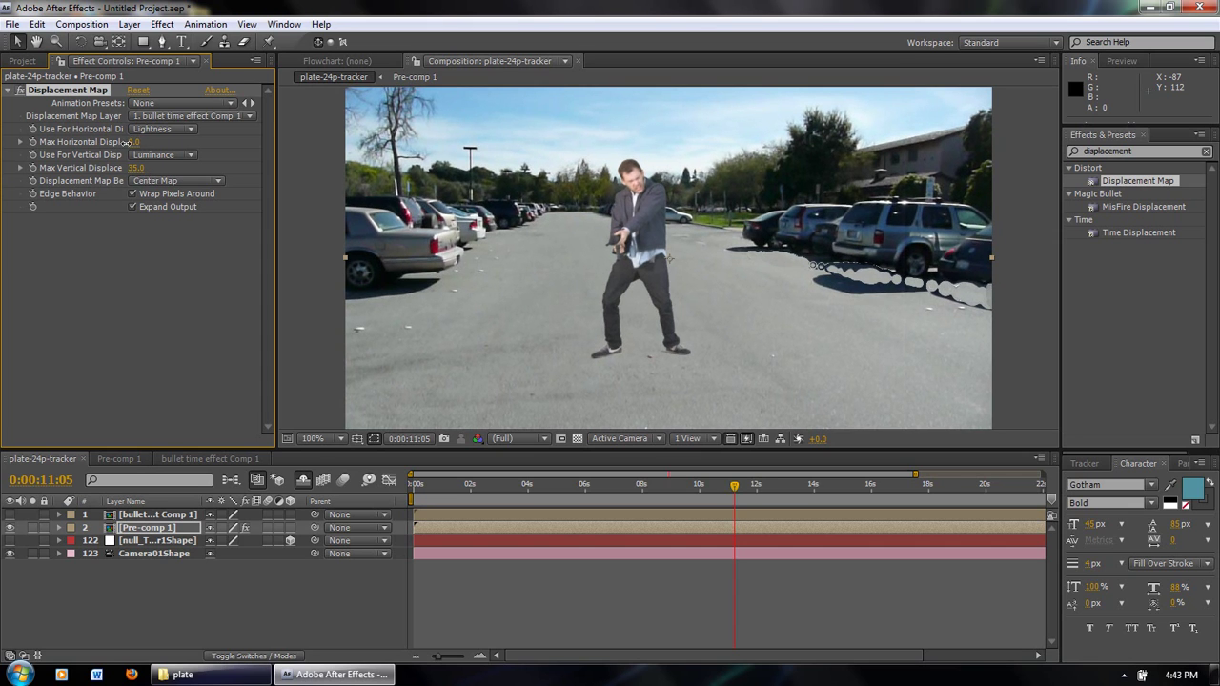
Scrub forward to 0:00:15:17 and back to 0:00:13:01 to examine the displaced bullet trails against the cars.
{"action": "left_click_drag", "start_coordinate": [734, 486], "coordinate": [840, 487]}
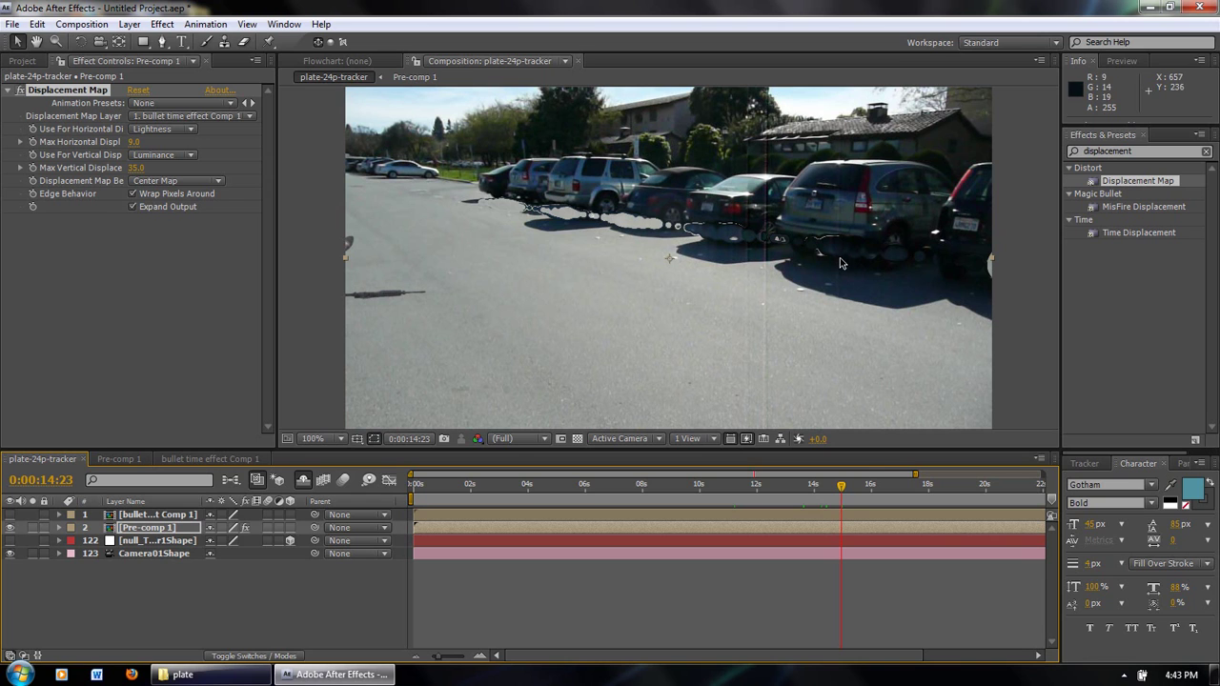
{"action": "left_click_drag", "start_coordinate": [849, 491], "coordinate": [863, 489]}
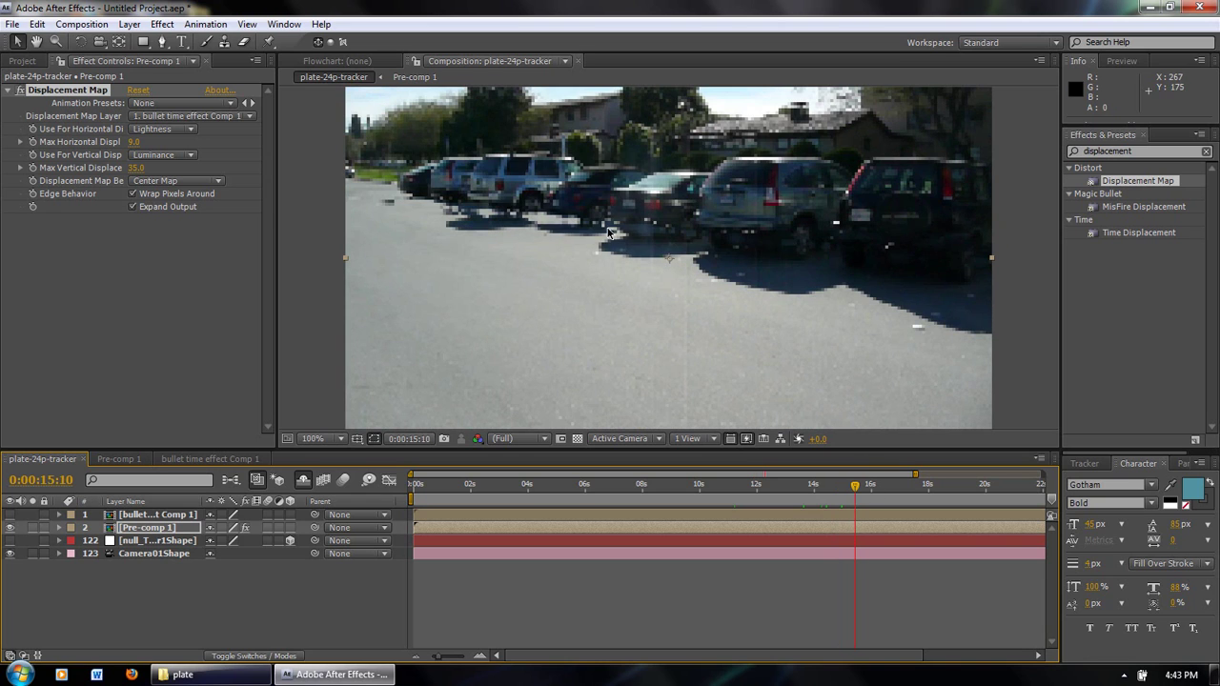
{"action": "left_click_drag", "start_coordinate": [855, 488], "coordinate": [862, 487]}
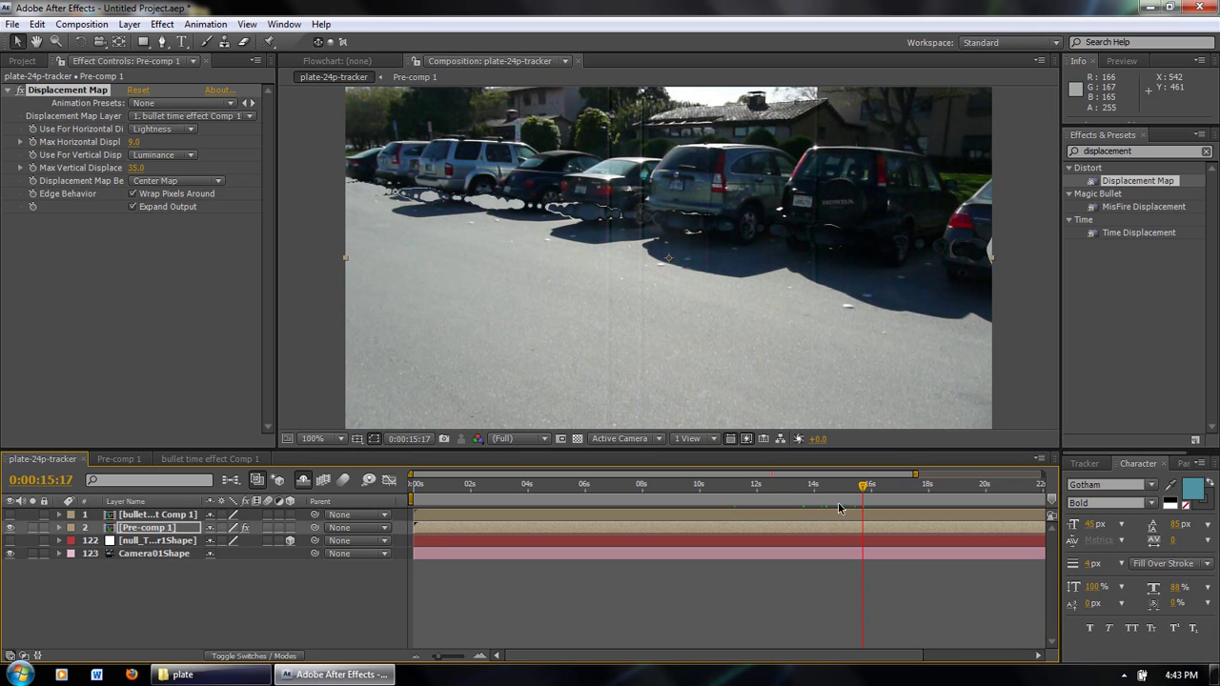
{"action": "left_click_drag", "start_coordinate": [865, 488], "coordinate": [787, 488]}
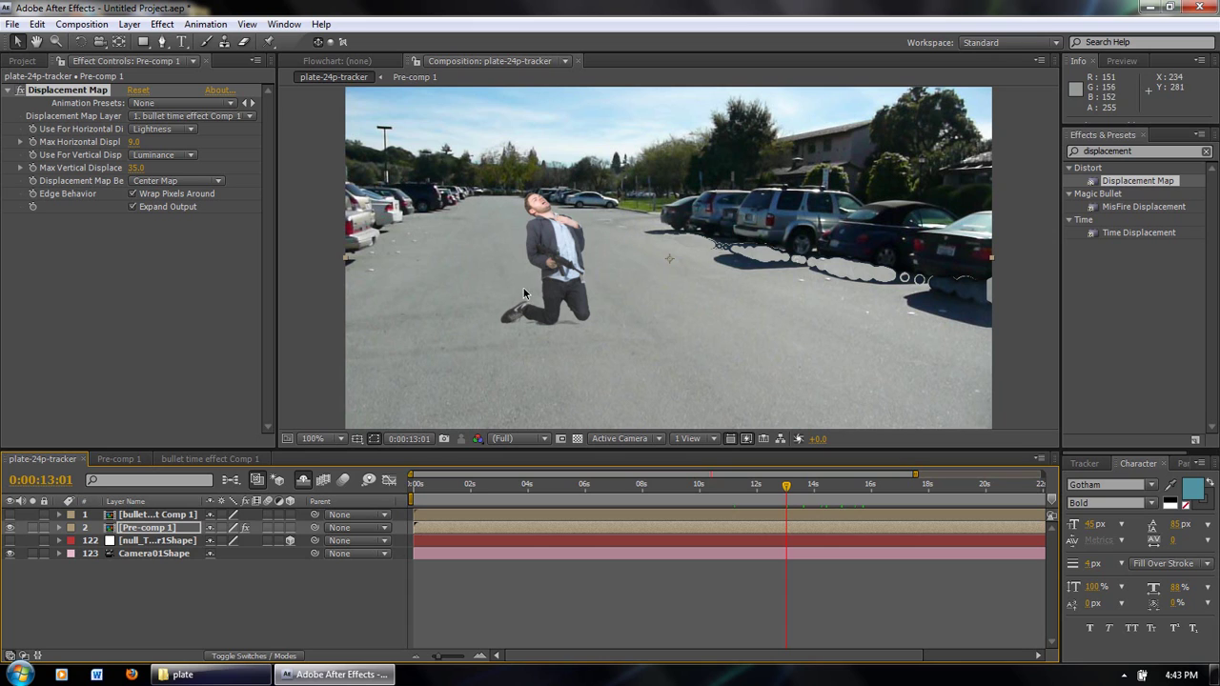
Show the bullet time effect Comp 1 layer, set it to Screen blending at 17% opacity, and check the trail between 0:00:13:21 and 0:00:16:05.
{"action": "left_click", "coordinate": [9, 516]}
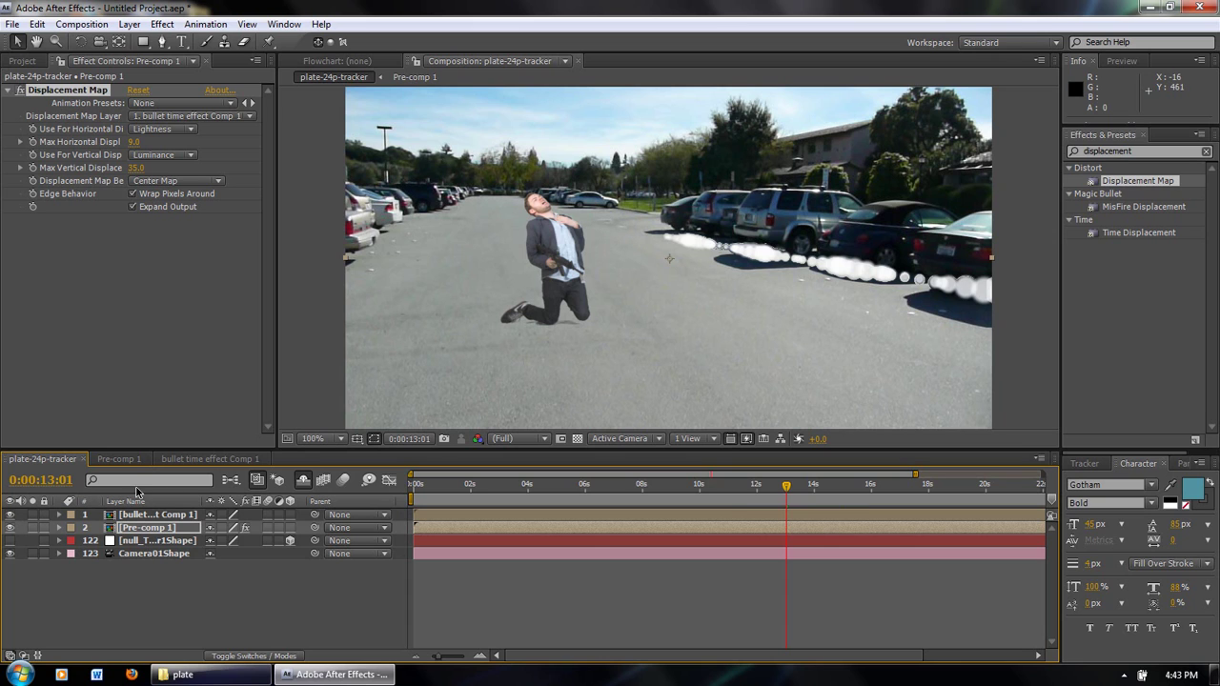
{"action": "left_click", "coordinate": [175, 517]}
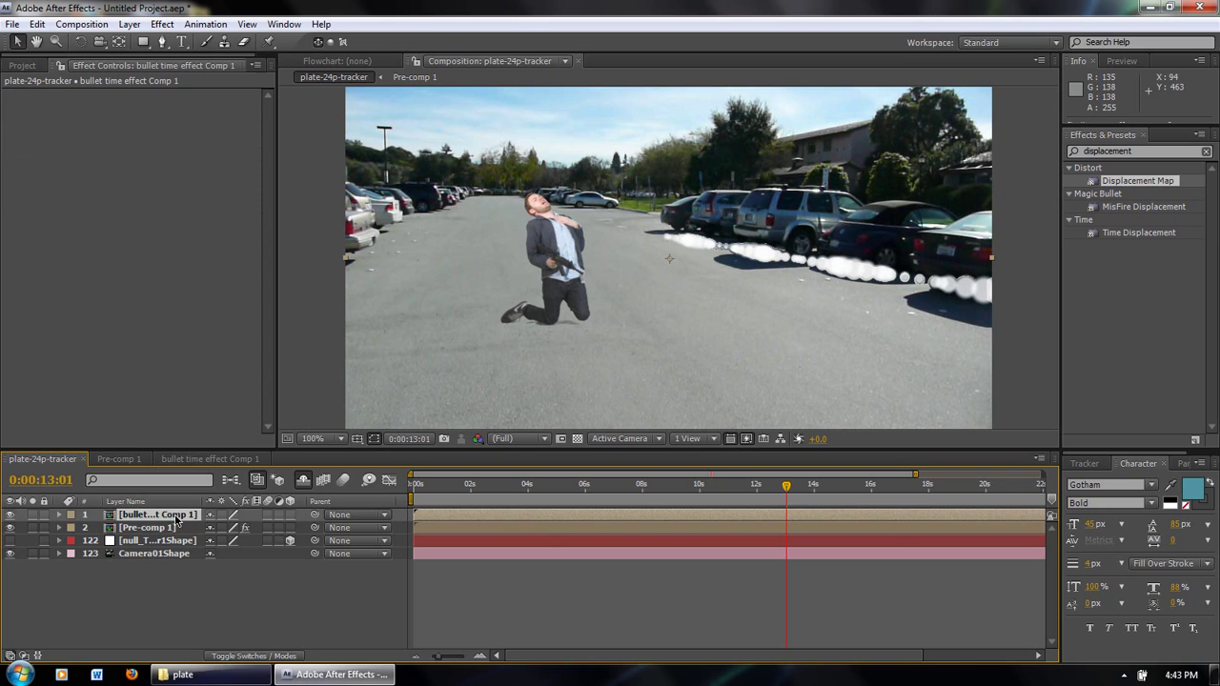
{"action": "left_click", "coordinate": [227, 657]}
{"action": "left_click", "coordinate": [238, 516]}
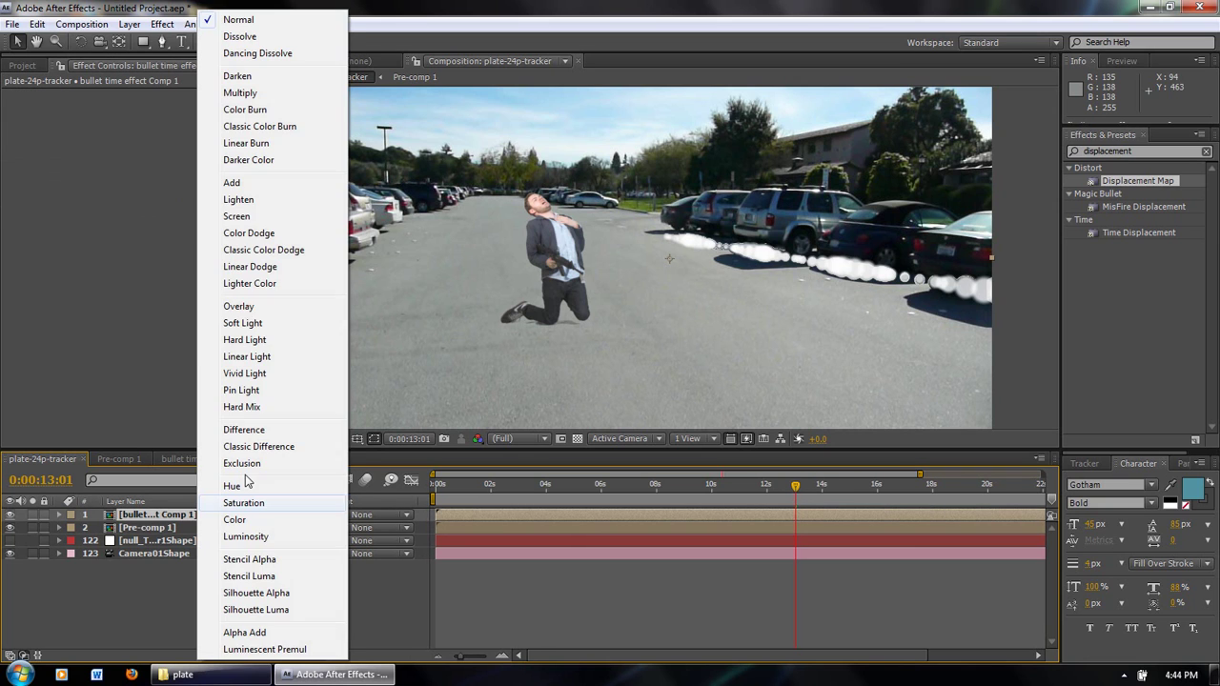
{"action": "left_click", "coordinate": [238, 216]}
{"action": "key", "text": "t"}
{"action": "left_click_drag", "start_coordinate": [179, 535], "coordinate": [162, 540]}
{"action": "left_click_drag", "start_coordinate": [795, 490], "coordinate": [820, 487]}
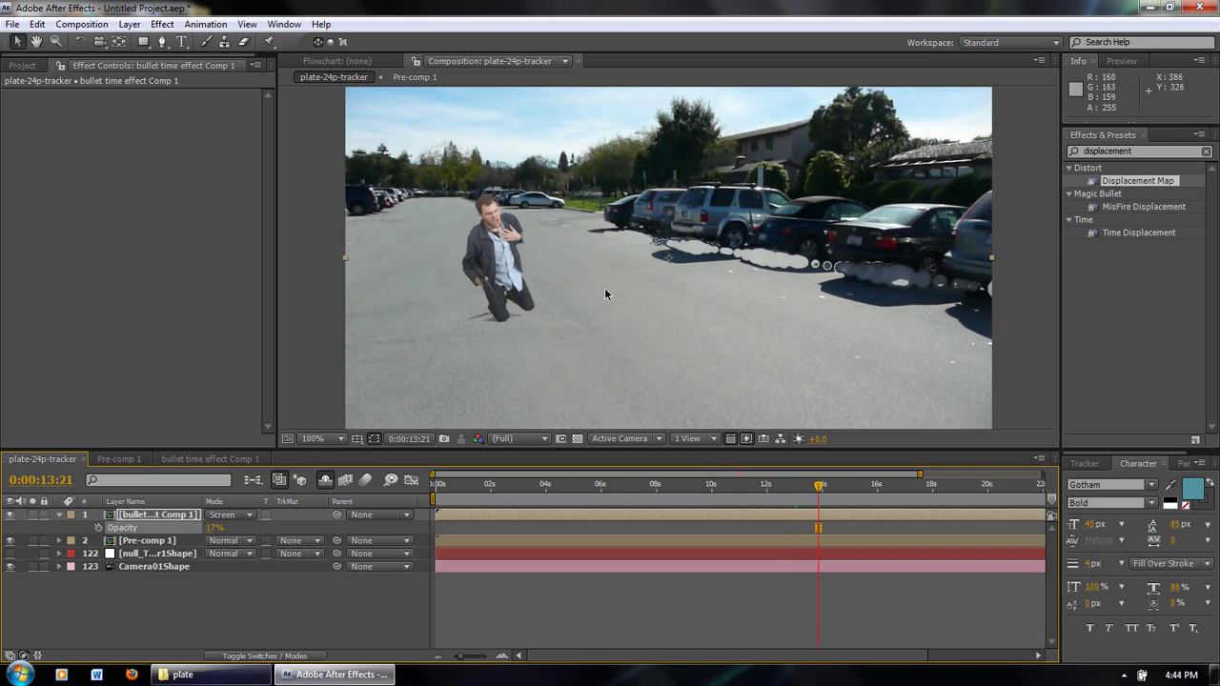
{"action": "left_click_drag", "start_coordinate": [871, 486], "coordinate": [882, 486]}
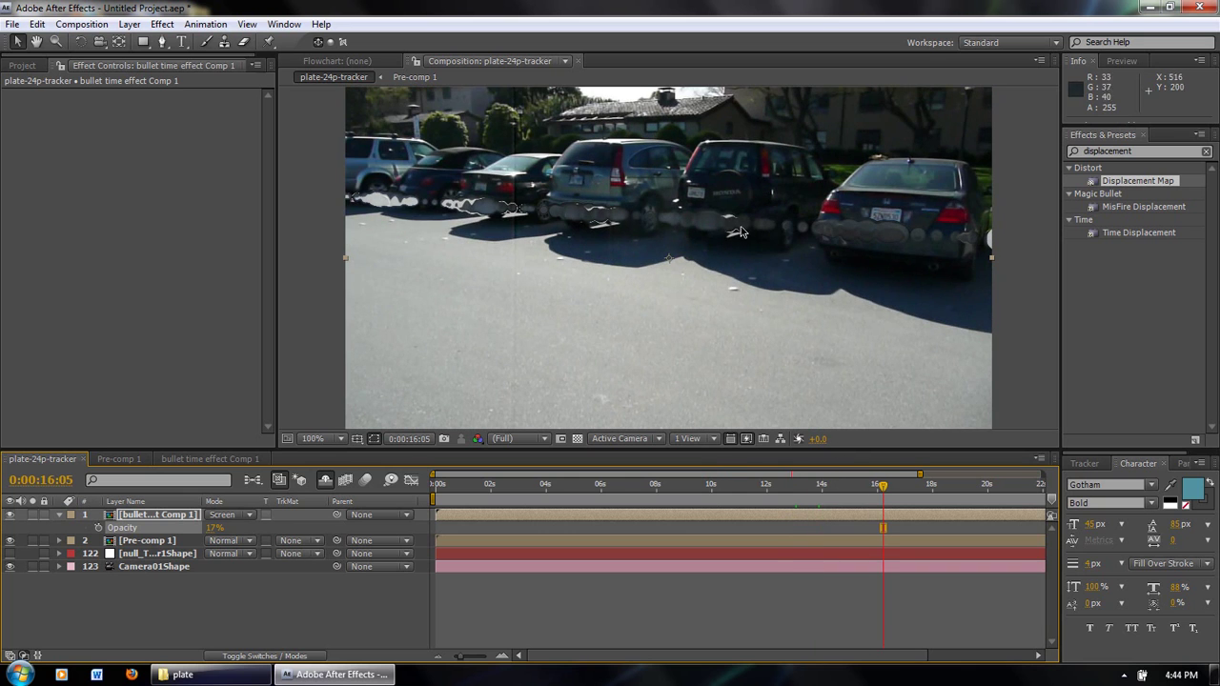
{"action": "left_click_drag", "start_coordinate": [882, 490], "coordinate": [882, 490]}
{"action": "left_click_drag", "start_coordinate": [882, 487], "coordinate": [823, 488]}
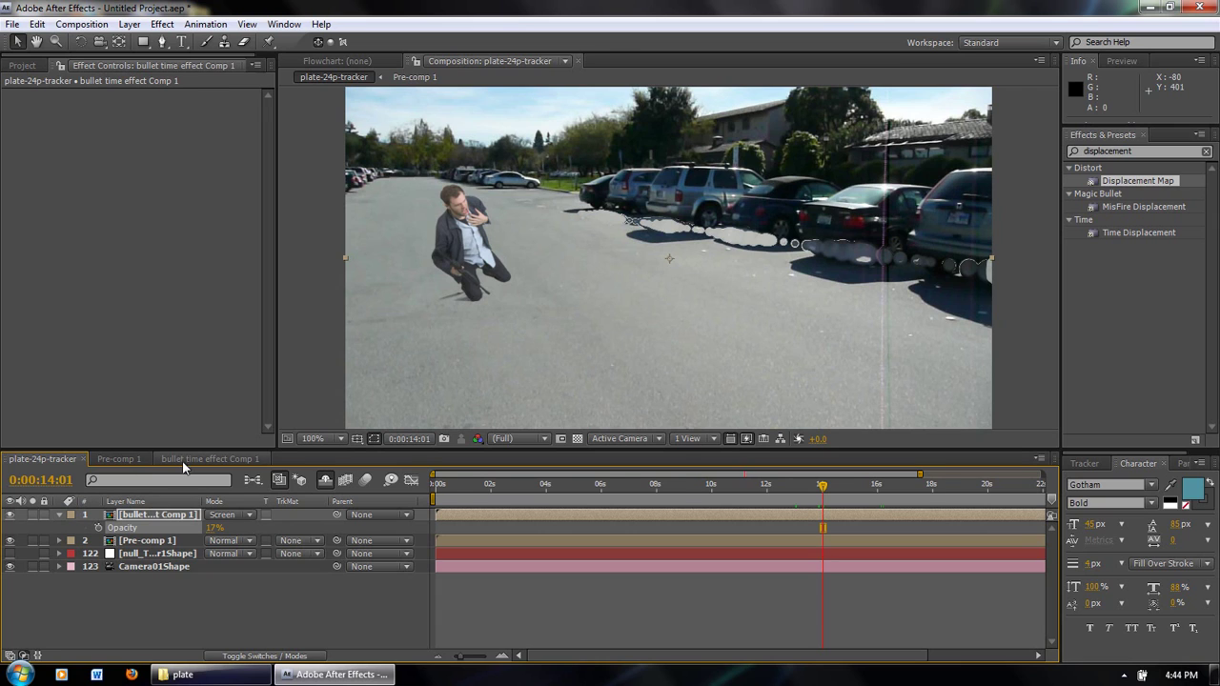
In bullet time effect Comp 1, raise the particles' Sphere Feather to 54 and check the softened trail in plate-24p-tracker, ending at 0:00:16:02.
{"action": "left_click", "coordinate": [182, 459]}
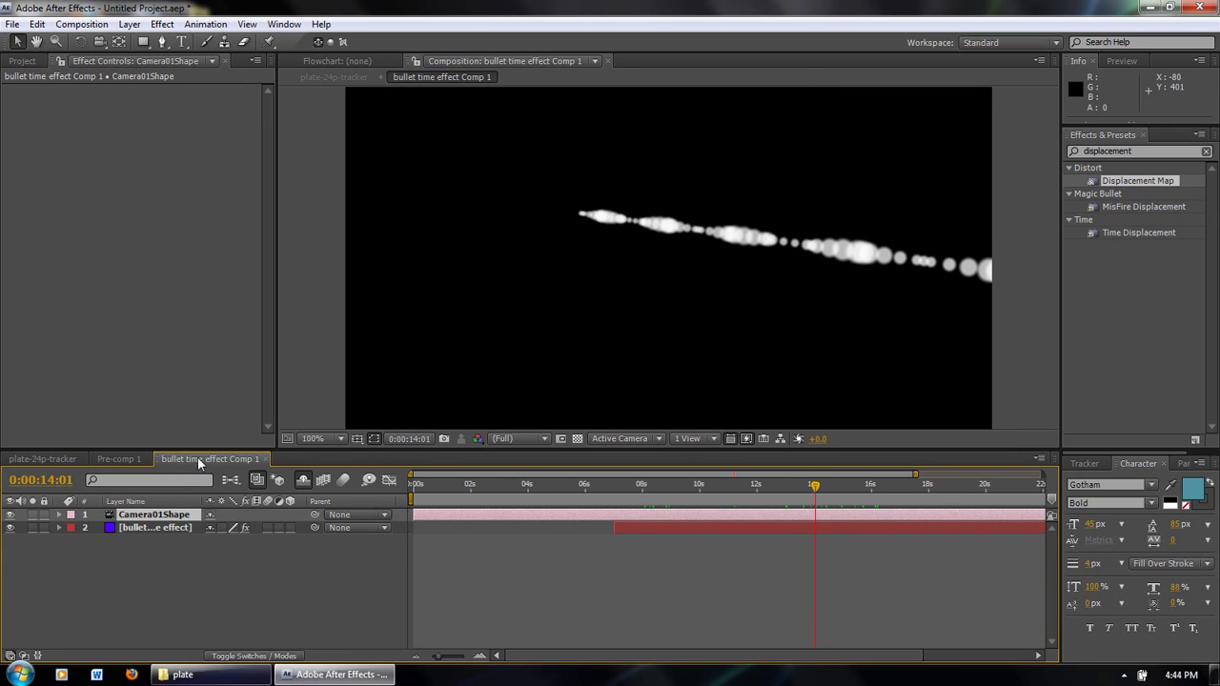
{"action": "left_click", "coordinate": [166, 529]}
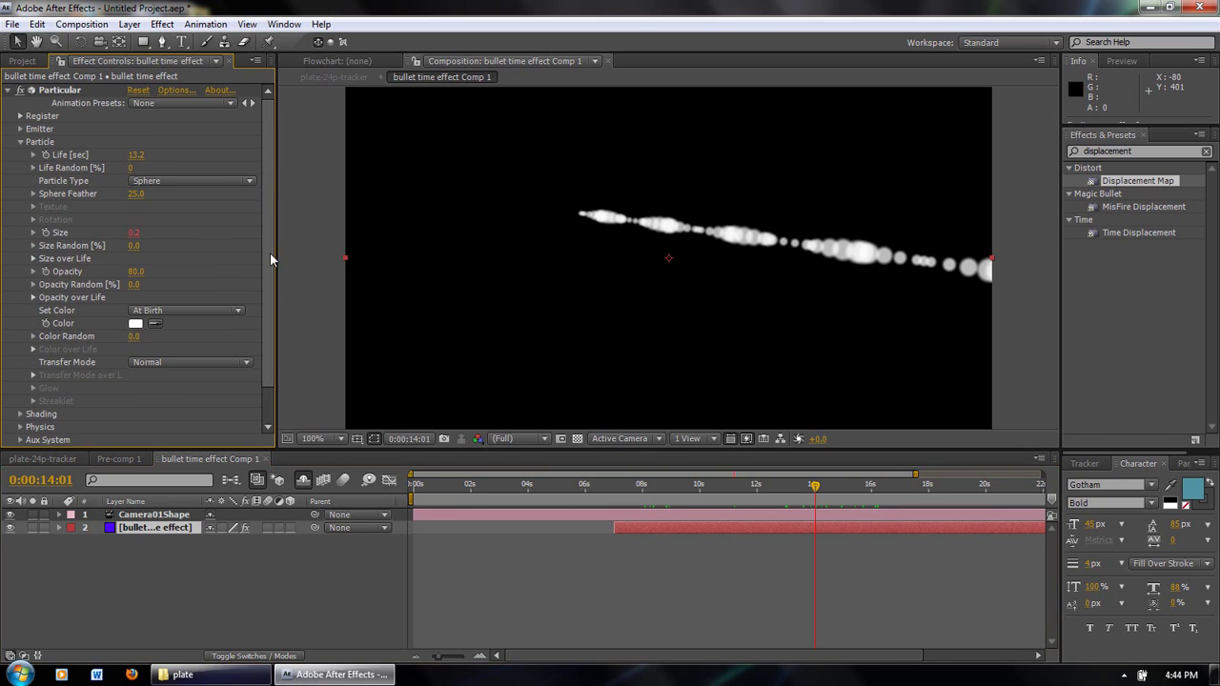
{"action": "left_click_drag", "start_coordinate": [266, 241], "coordinate": [267, 282]}
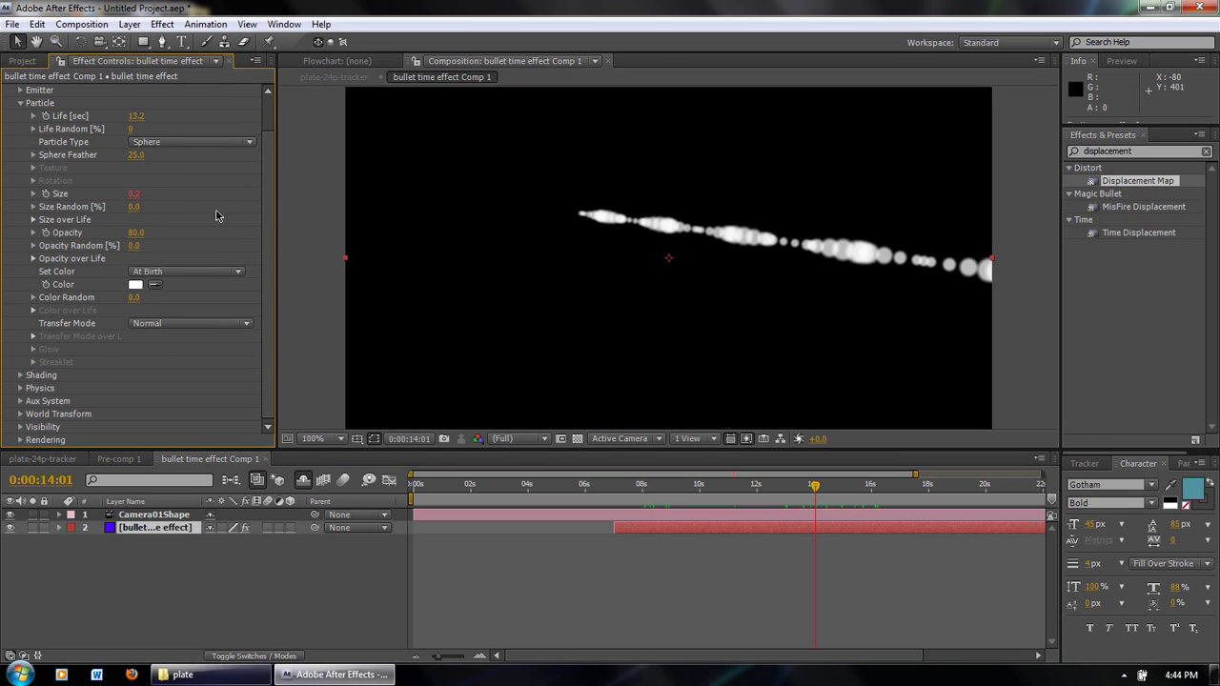
{"action": "left_click_drag", "start_coordinate": [139, 160], "coordinate": [153, 145]}
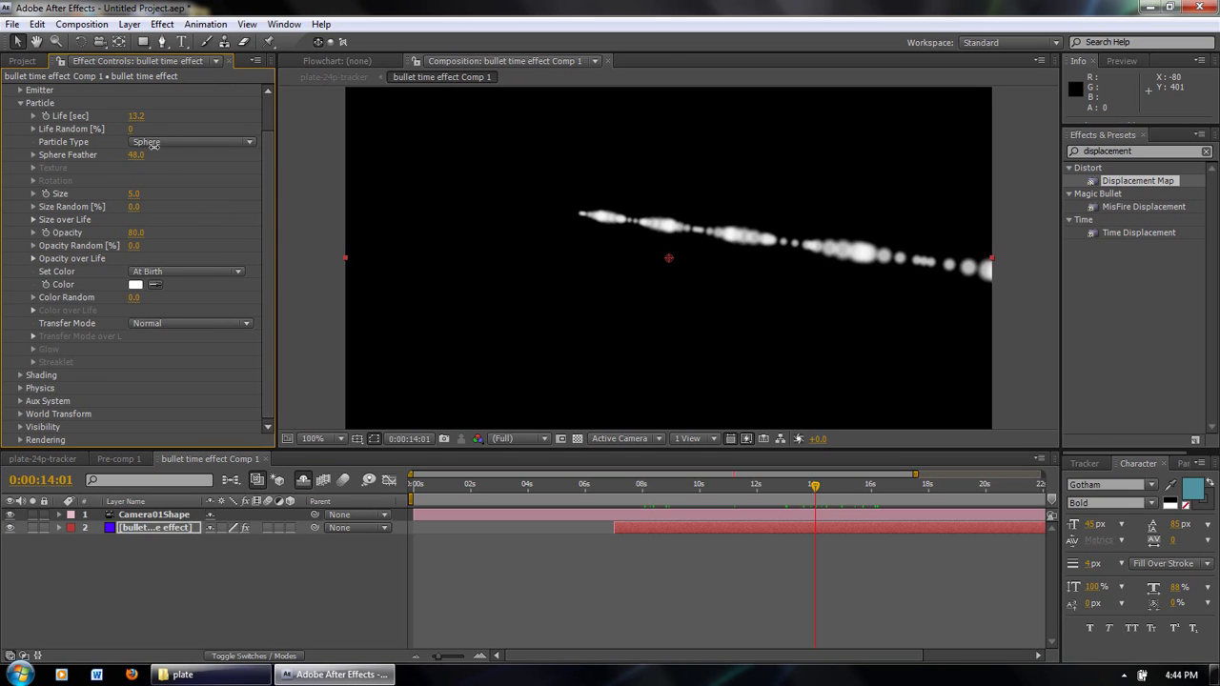
{"action": "left_click", "coordinate": [54, 460]}
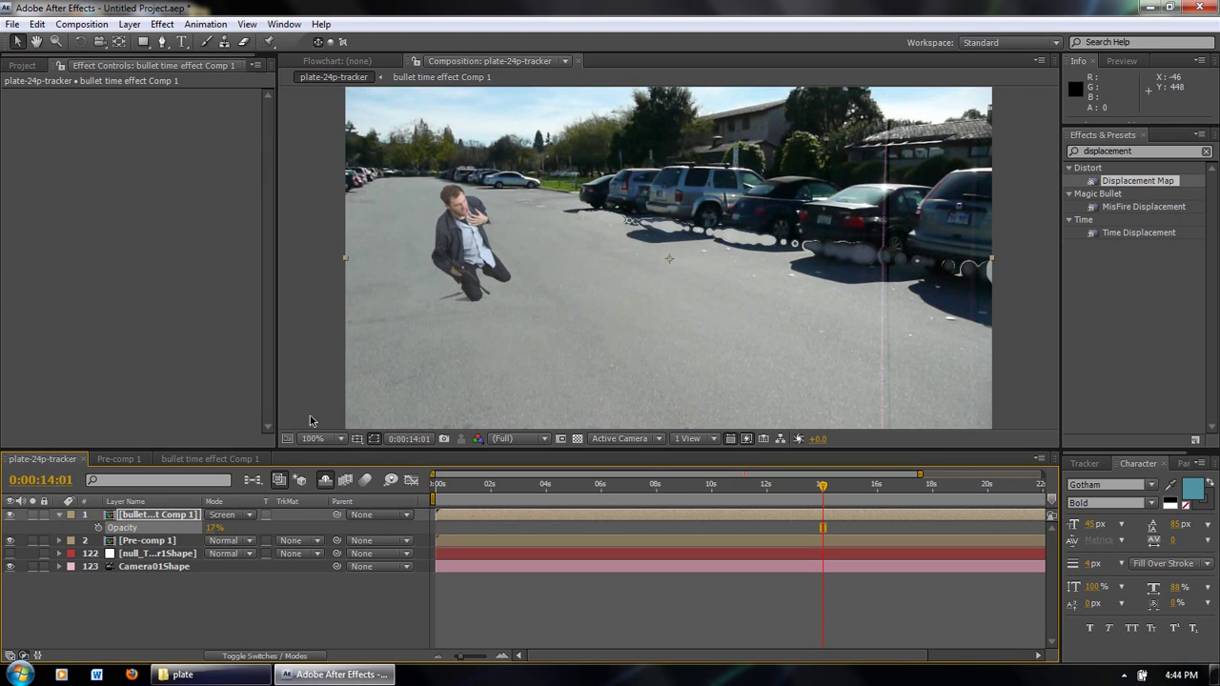
{"action": "scroll", "coordinate": [817, 238], "scroll_direction": "up", "scroll_amount": 1}
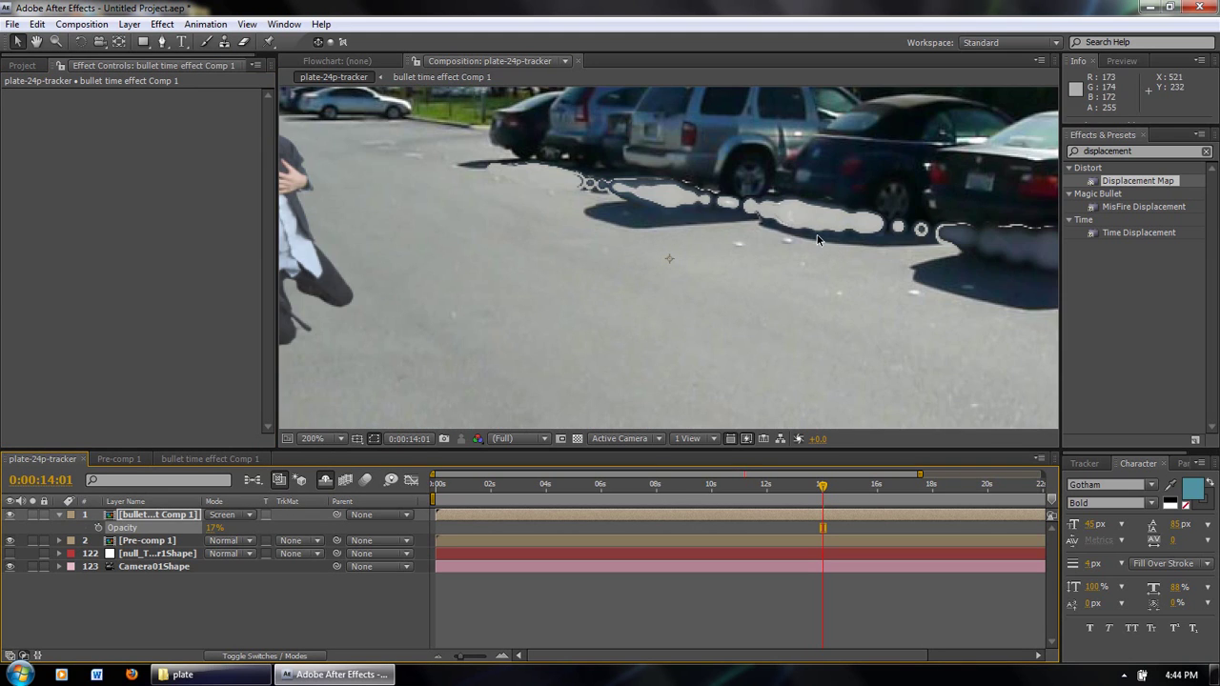
{"action": "scroll", "coordinate": [821, 248], "scroll_direction": "down", "scroll_amount": 1}
{"action": "scroll", "coordinate": [837, 261], "scroll_direction": "up", "scroll_amount": 1}
{"action": "scroll", "coordinate": [949, 252], "scroll_direction": "down", "scroll_amount": 1}
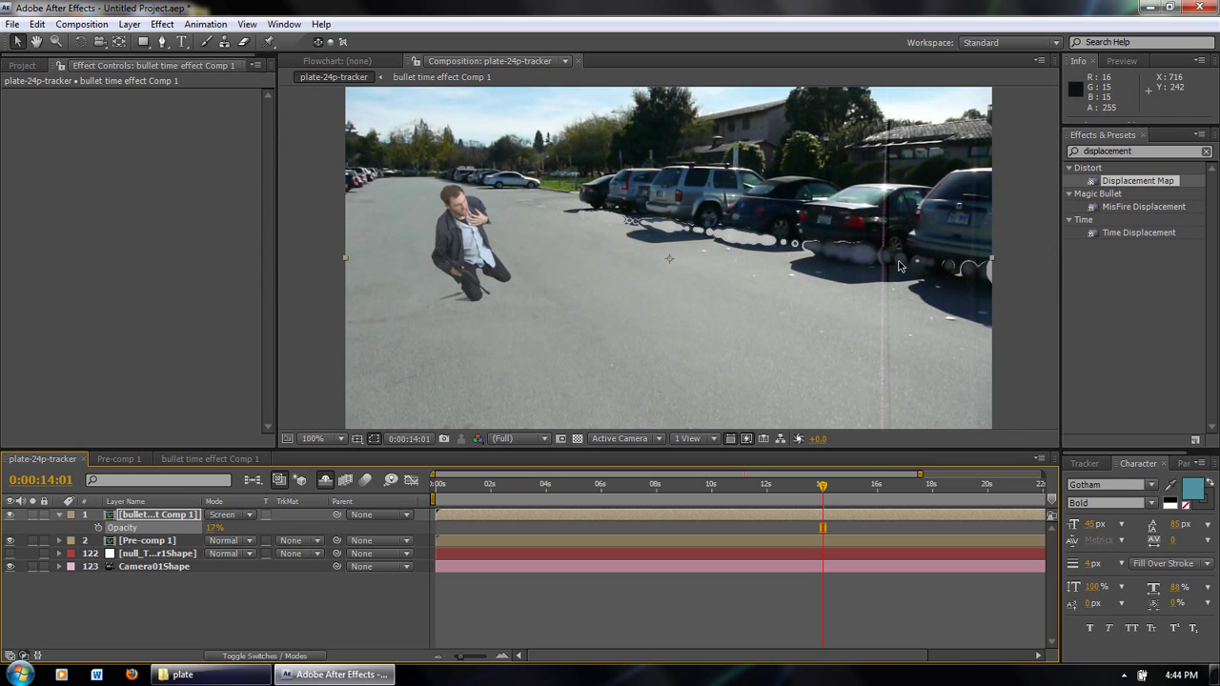
{"action": "left_click_drag", "start_coordinate": [825, 496], "coordinate": [882, 487]}
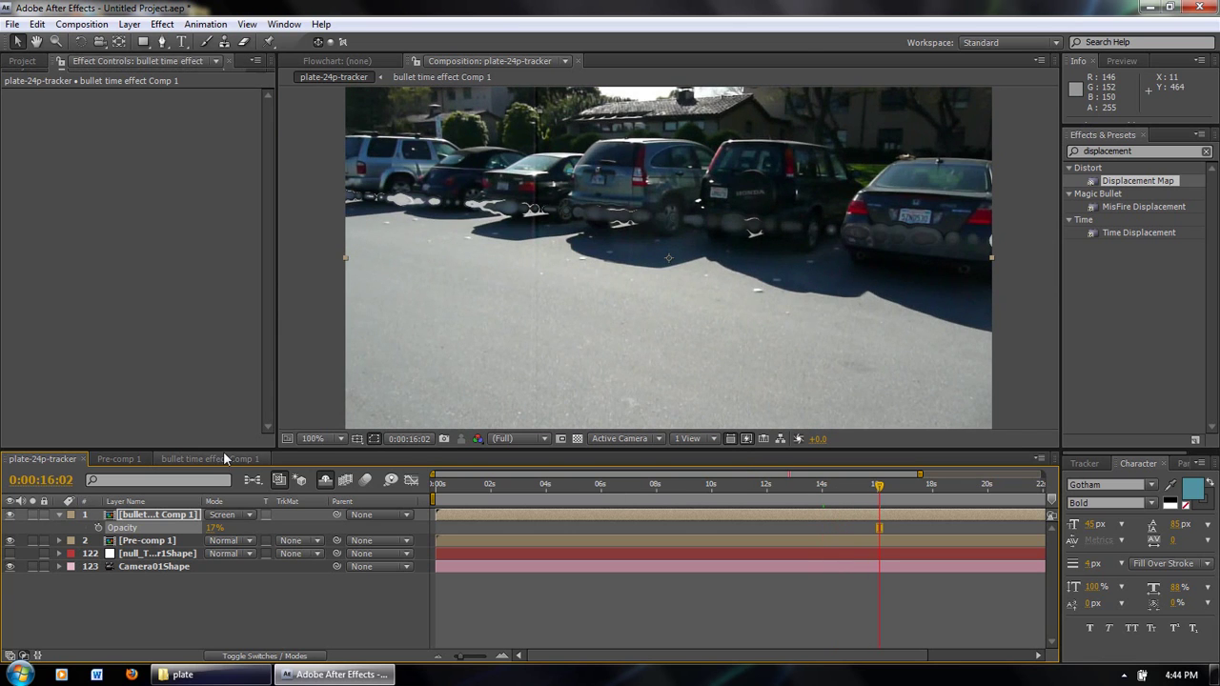
Keep the particle life at 13.2 seconds, raise the emitter's Particles/sec to 40, and reduce it slightly to space out the trail.
{"action": "left_click", "coordinate": [223, 457]}
{"action": "left_click", "coordinate": [140, 154]}
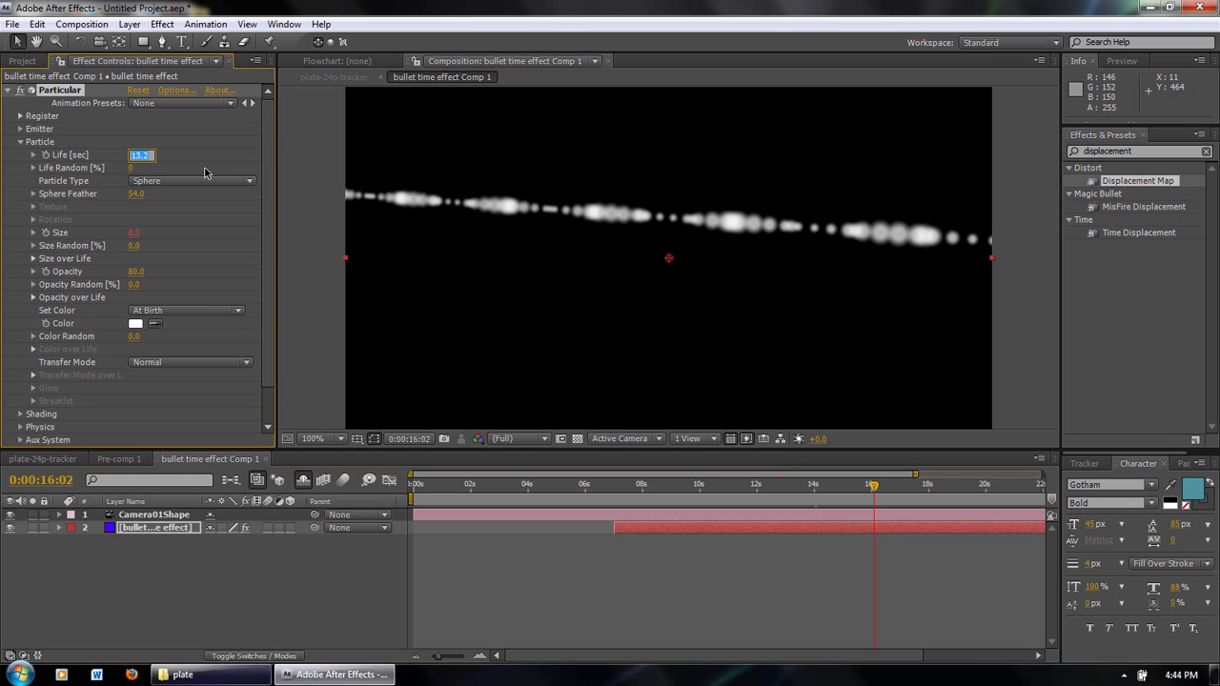
{"action": "type", "text": "13.2"}
{"action": "key", "text": "Return"}
{"action": "left_click", "coordinate": [20, 128]}
{"action": "scroll", "coordinate": [137, 122], "scroll_direction": "down", "scroll_amount": 1}
{"action": "left_click", "coordinate": [134, 103]}
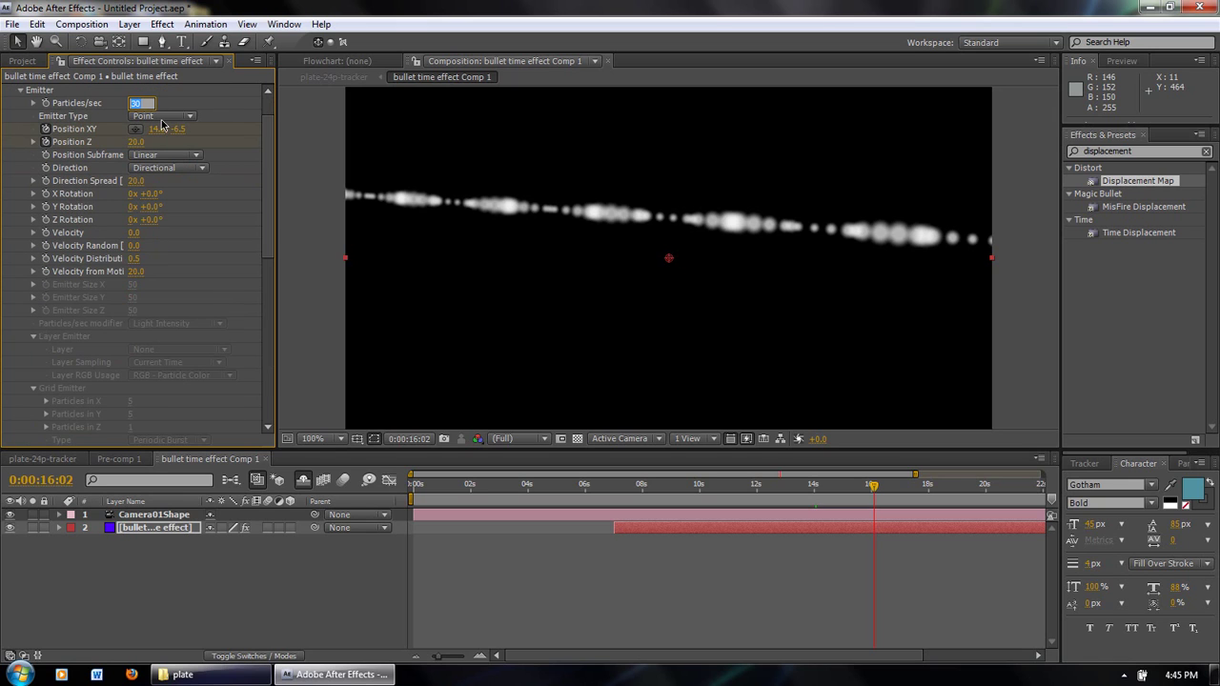
{"action": "type", "text": "40"}
{"action": "key", "text": "Return"}
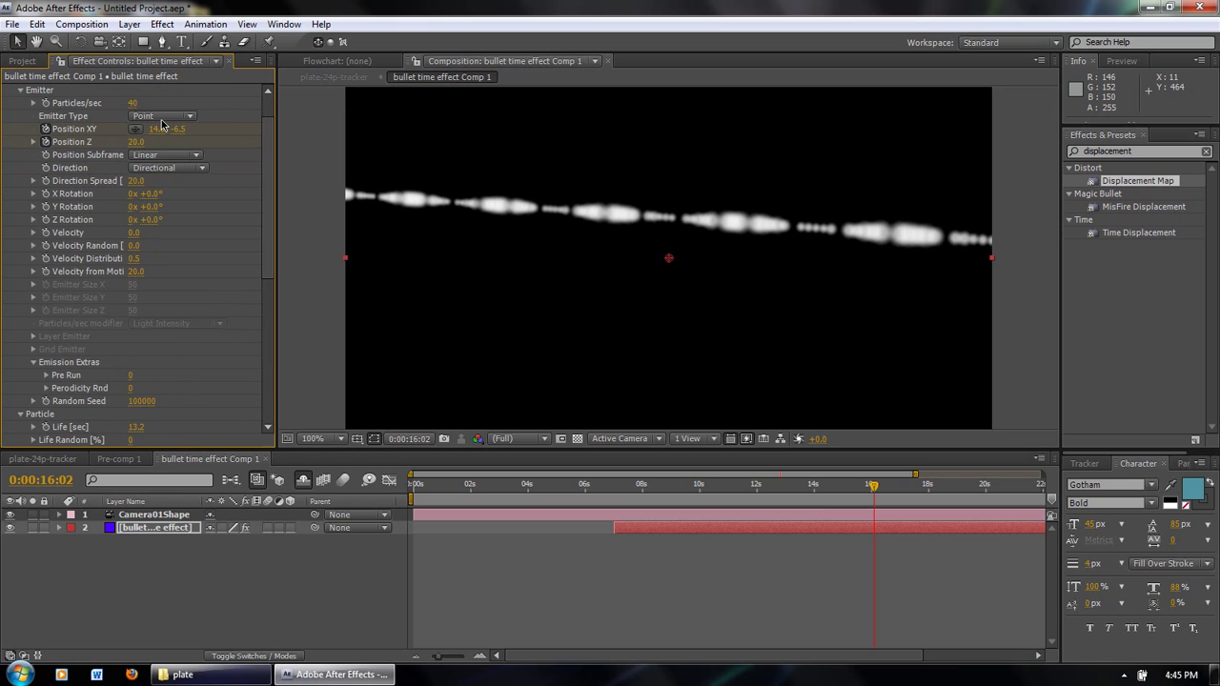
{"action": "left_click", "coordinate": [134, 102]}
{"action": "key", "text": "Return"}
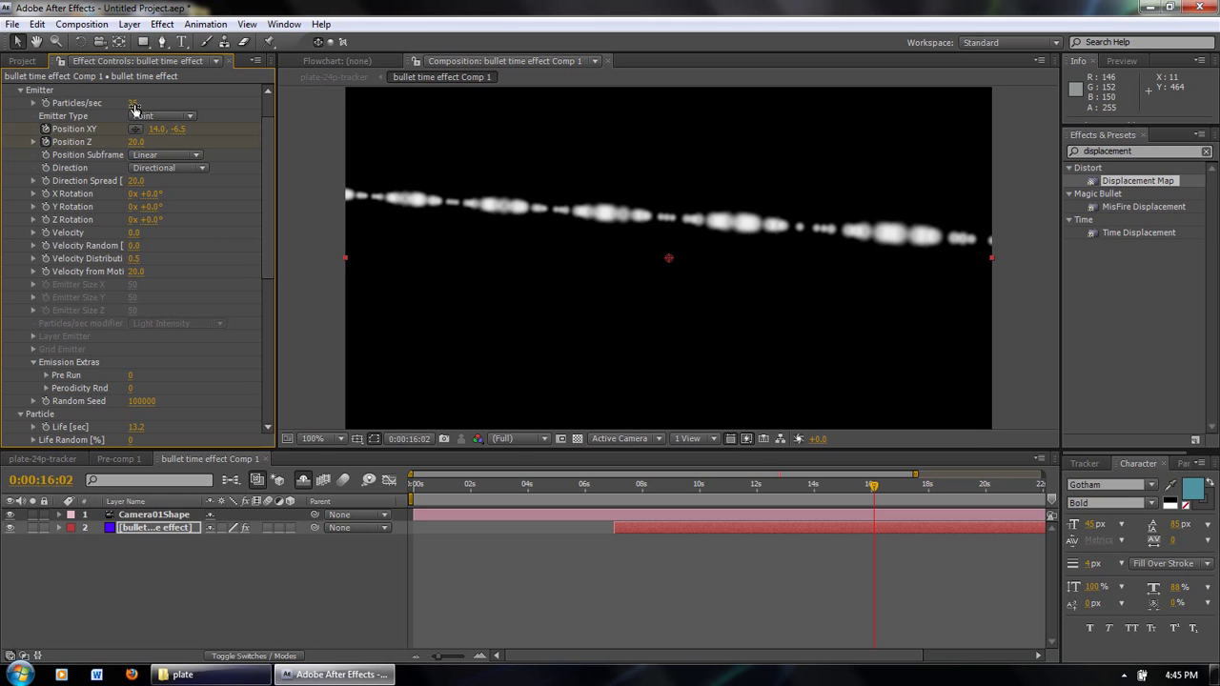
Copy the bullet time effect Comp 1 layer from plate-24p-tracker into Pre-comp 1, place it below Camera01Shape, and set its opacity to 55%.
{"action": "left_click", "coordinate": [38, 458]}
{"action": "key", "text": "j"}
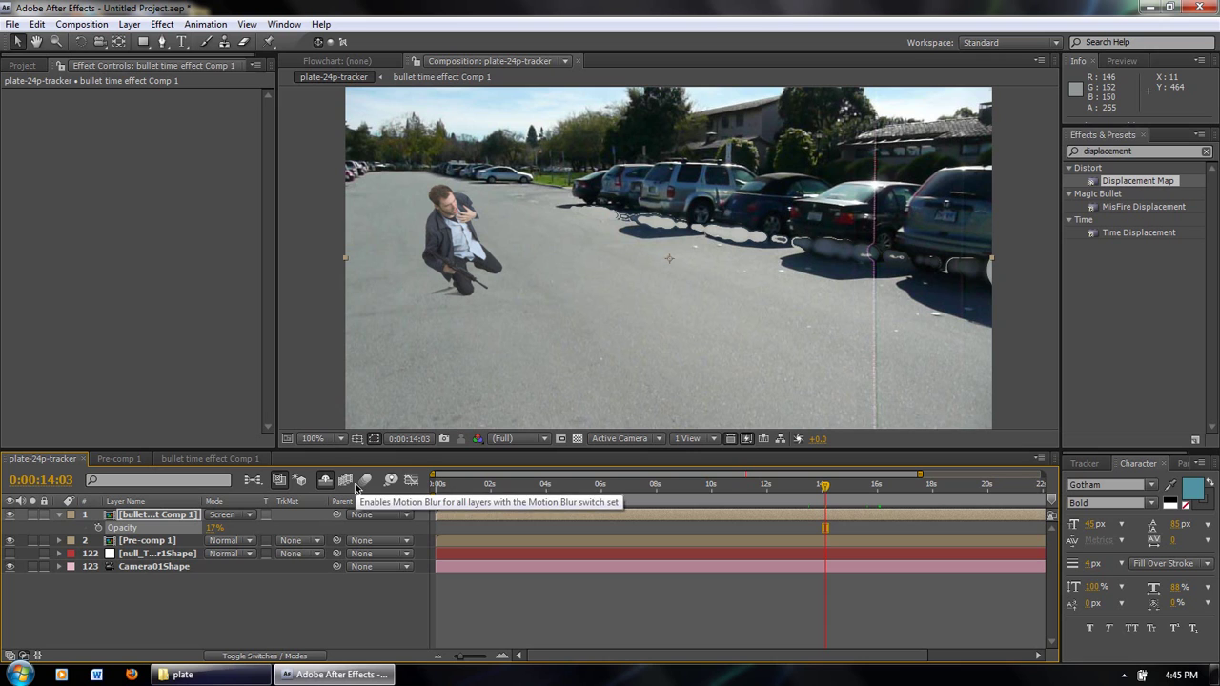
{"action": "left_click", "coordinate": [160, 516]}
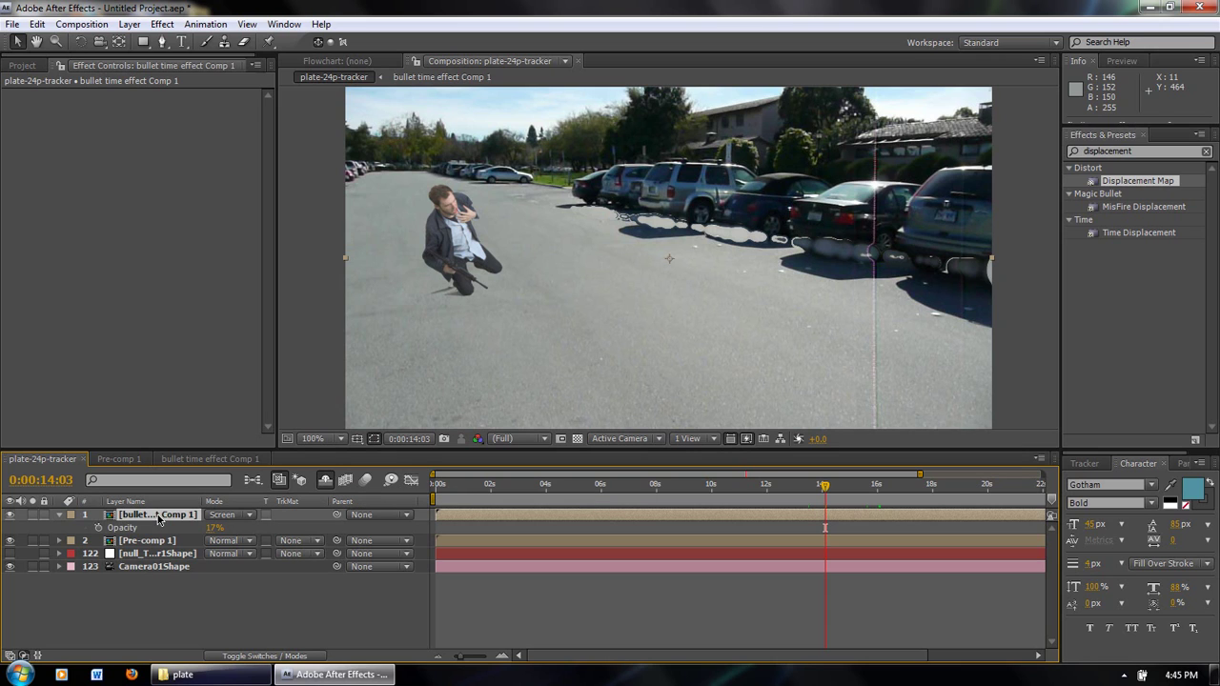
{"action": "left_click", "coordinate": [118, 459]}
{"action": "key", "text": "ctrl+/"}
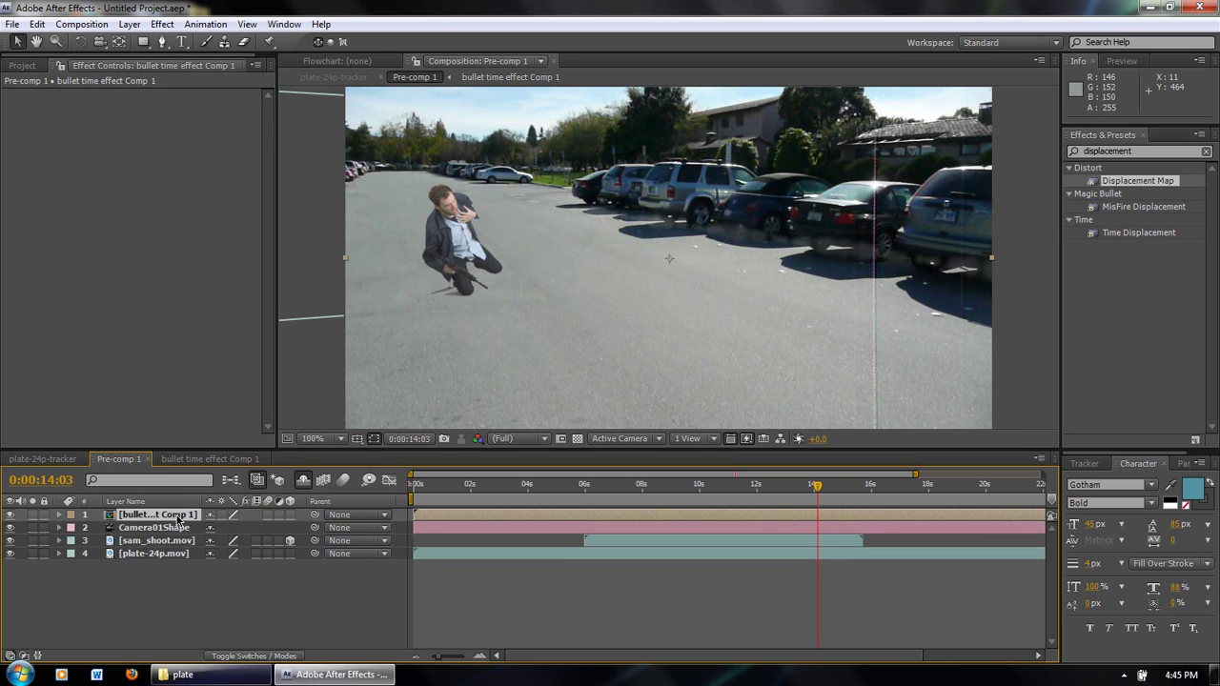
{"action": "left_click_drag", "start_coordinate": [175, 517], "coordinate": [233, 534]}
{"action": "key", "text": "t"}
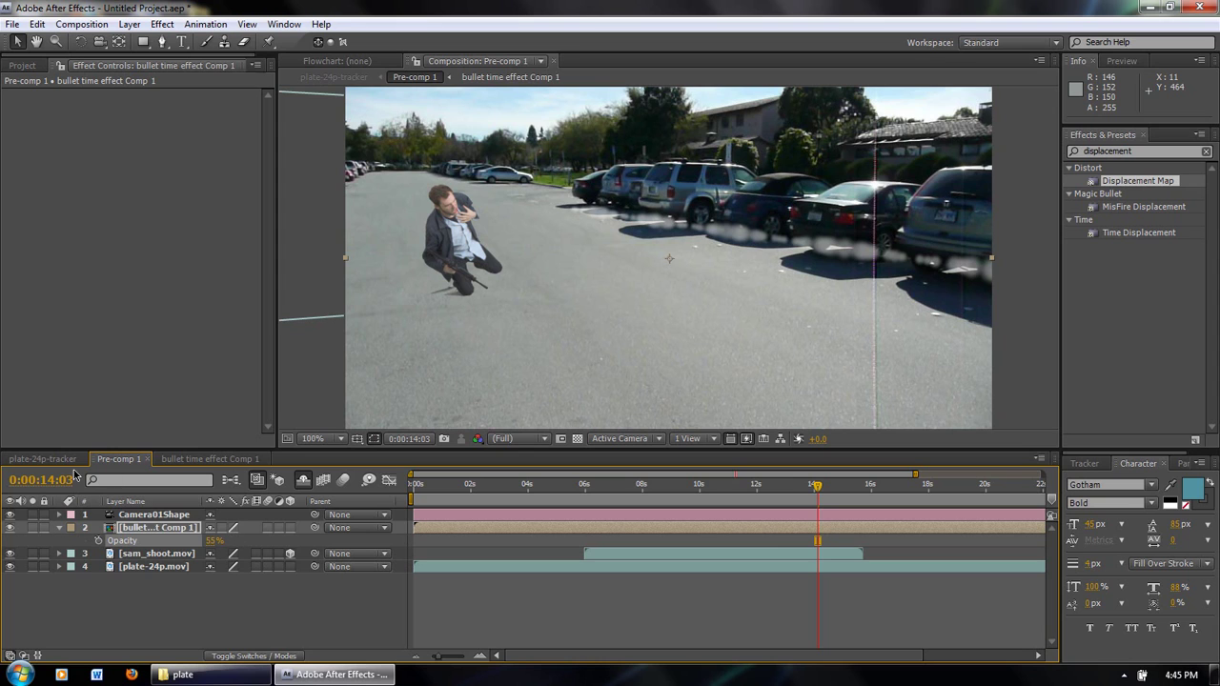
Hide the bullet time effect Comp 1 layer in plate-24p-tracker and compare the displaced shot with Pre-comp 1.
{"action": "left_click", "coordinate": [62, 462]}
{"action": "left_click", "coordinate": [153, 540]}
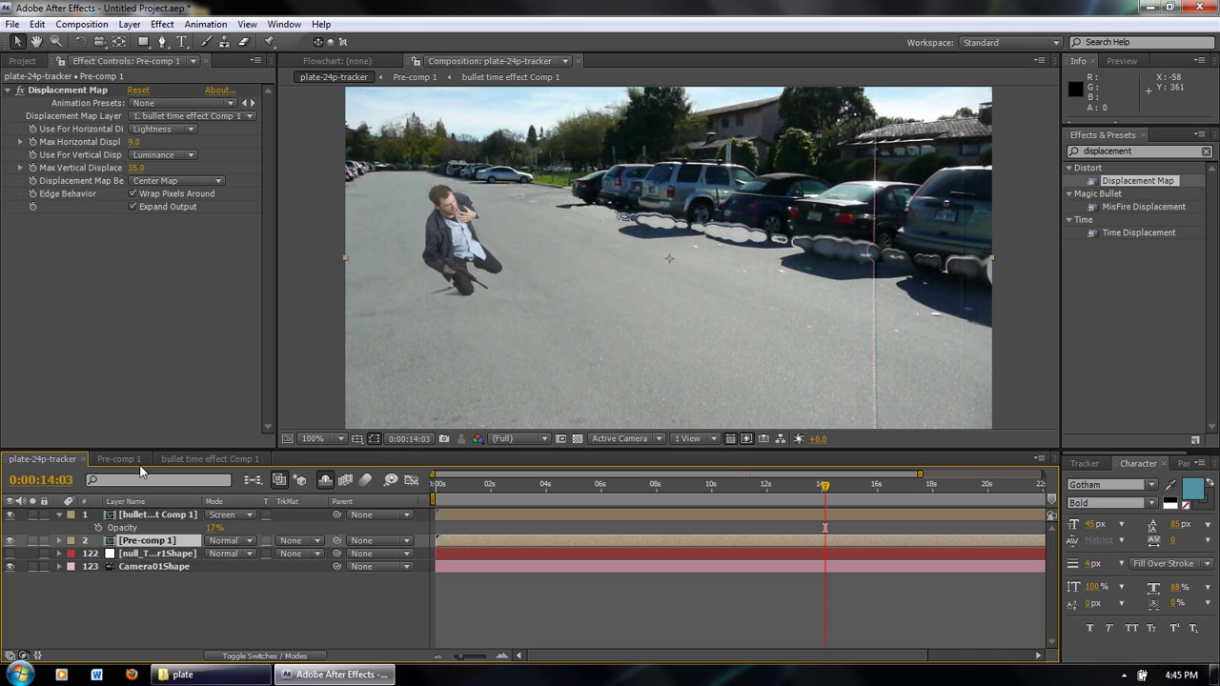
{"action": "left_click", "coordinate": [10, 516]}
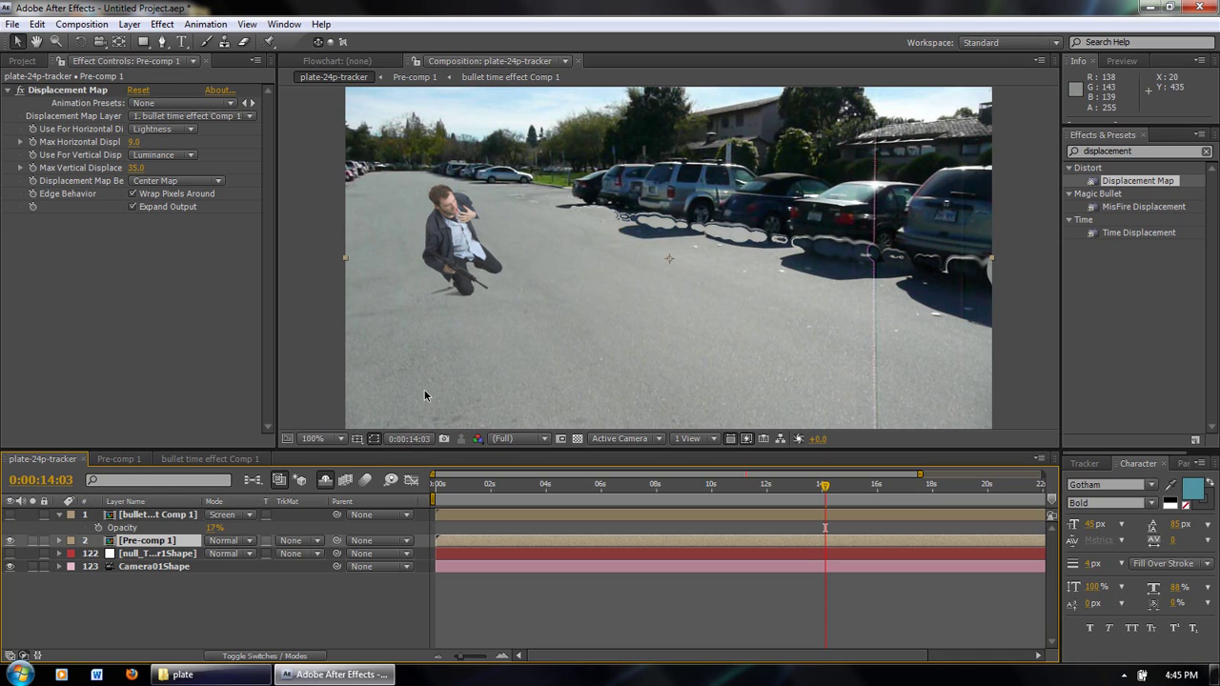
{"action": "left_click", "coordinate": [118, 458]}
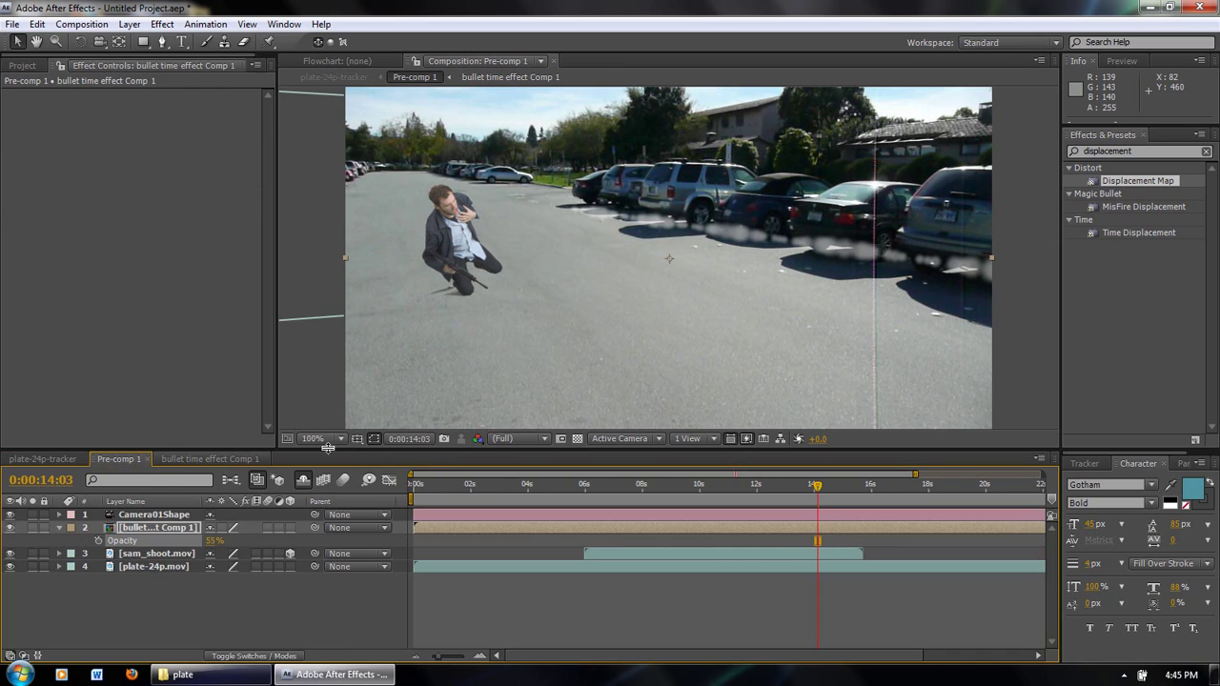
{"action": "left_click", "coordinate": [39, 459]}
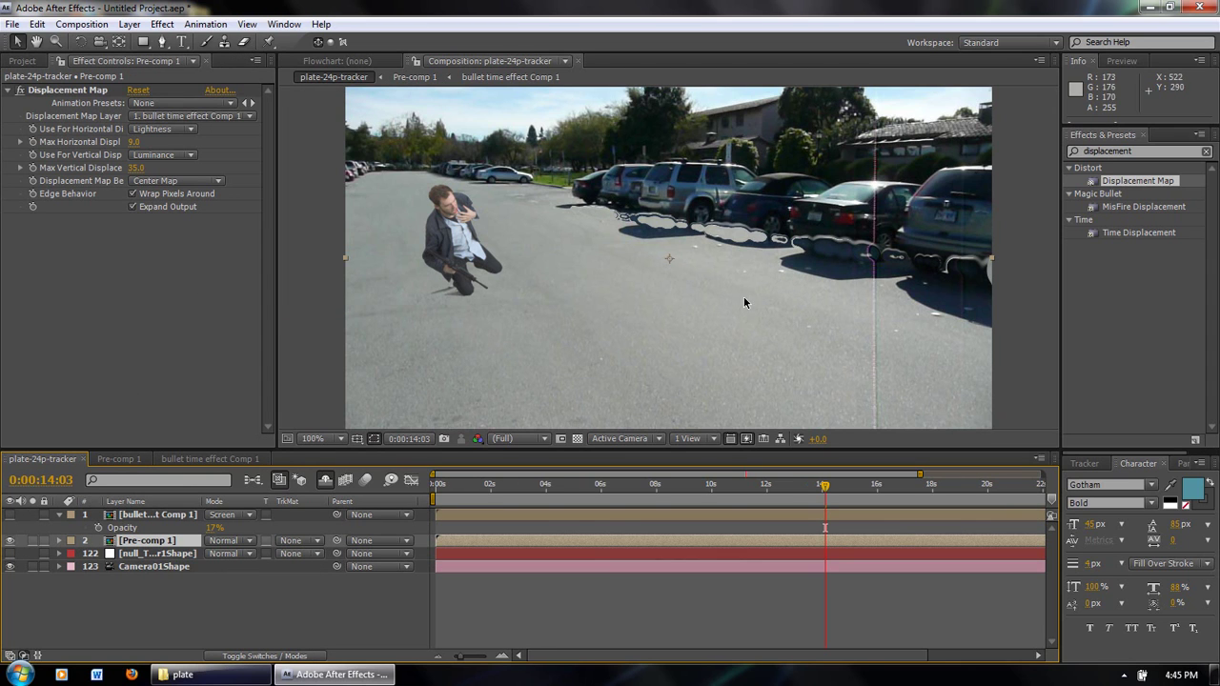
Set the Displacement Map's maximum vertical displacement to 16 and maximum horizontal displacement to 4 on Pre-comp 1.
{"action": "key", "text": "period"}
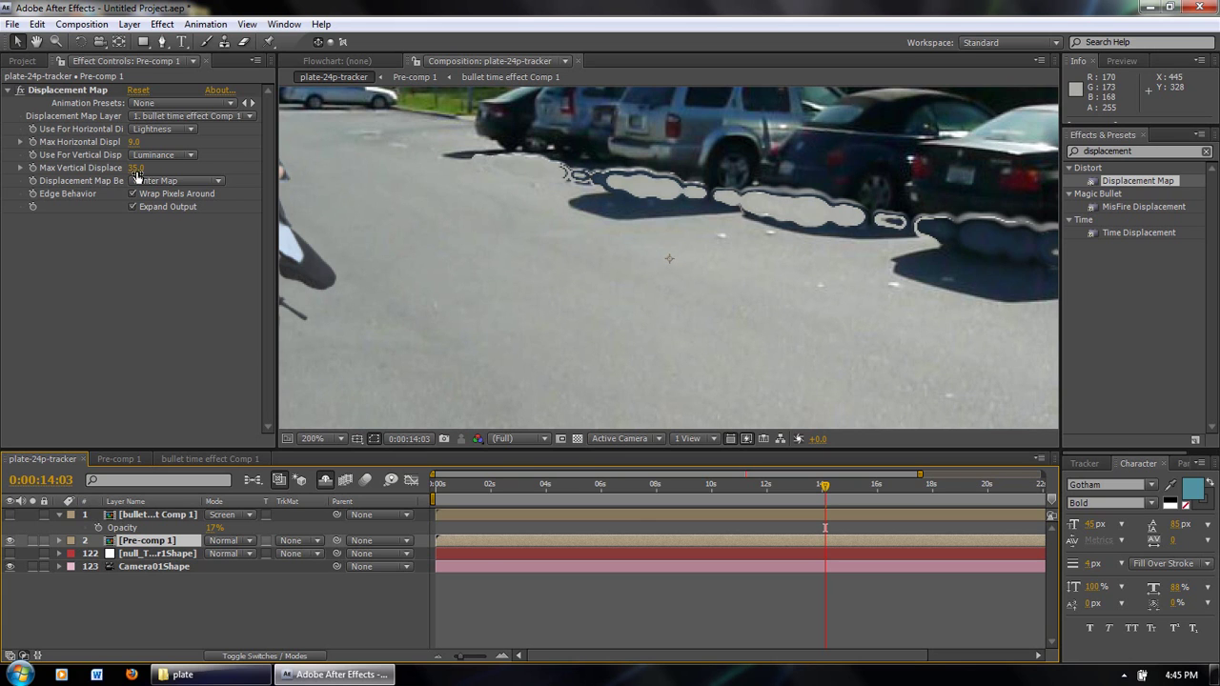
{"action": "left_click_drag", "start_coordinate": [132, 169], "coordinate": [112, 168]}
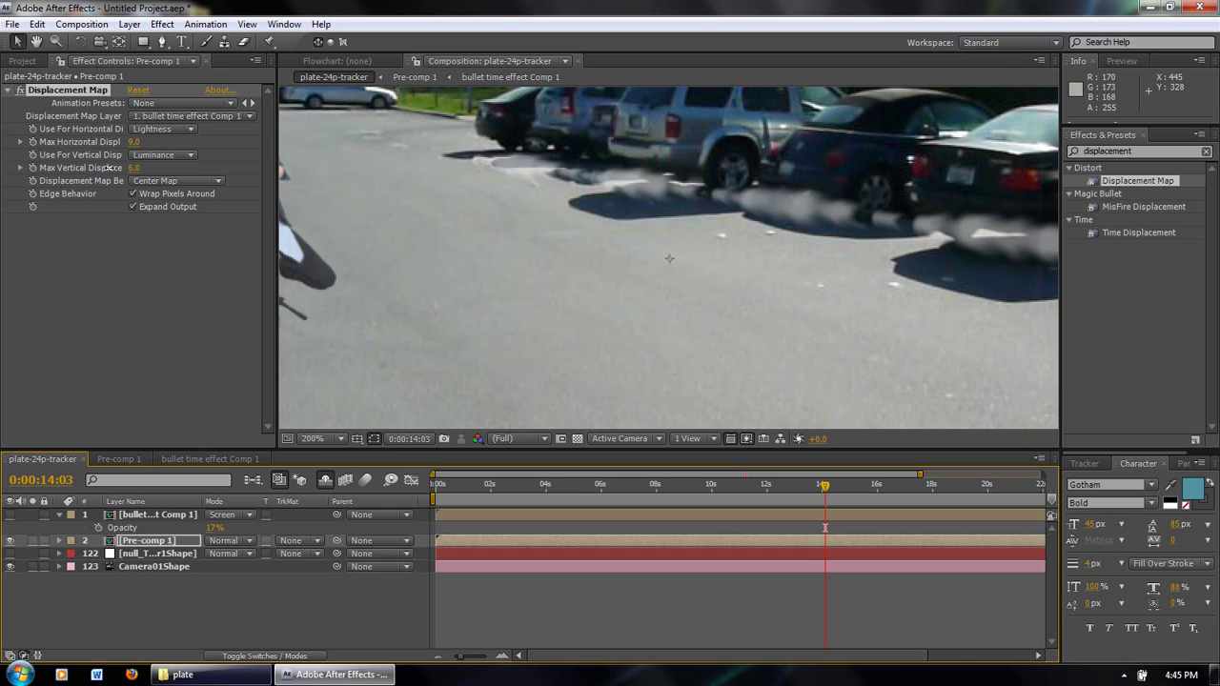
{"action": "left_click_drag", "start_coordinate": [114, 168], "coordinate": [95, 168]}
{"action": "key", "text": "slash"}
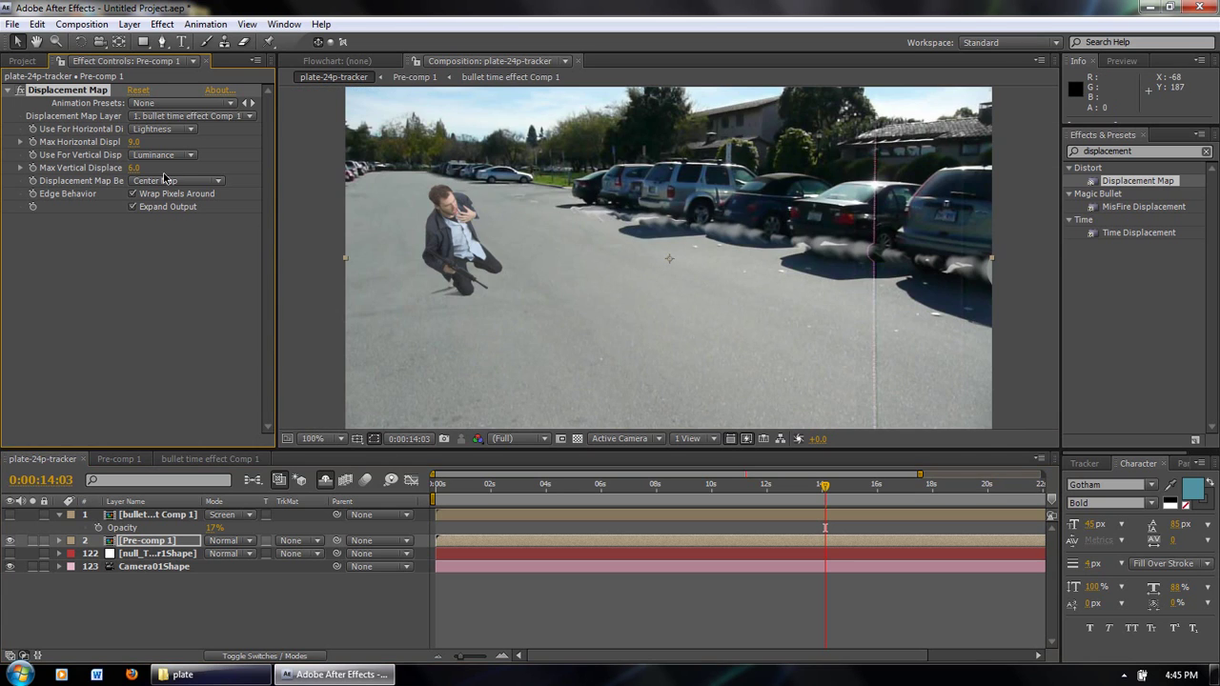
{"action": "left_click_drag", "start_coordinate": [133, 173], "coordinate": [139, 168]}
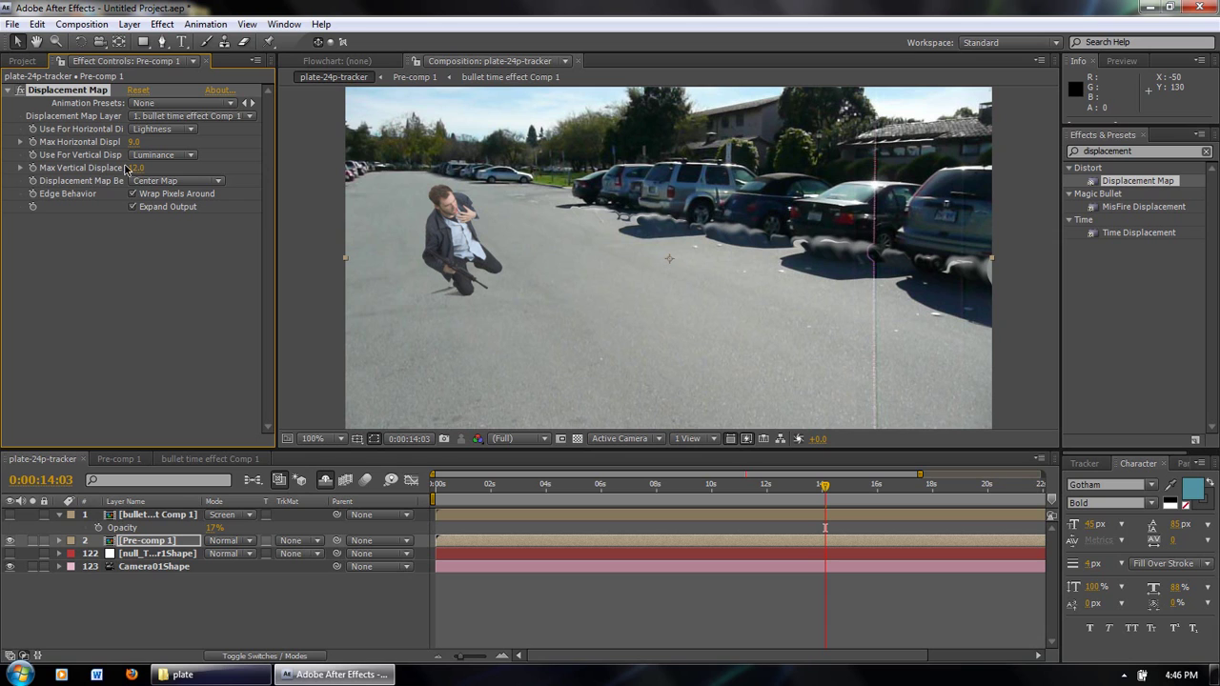
{"action": "left_click_drag", "start_coordinate": [133, 168], "coordinate": [137, 165]}
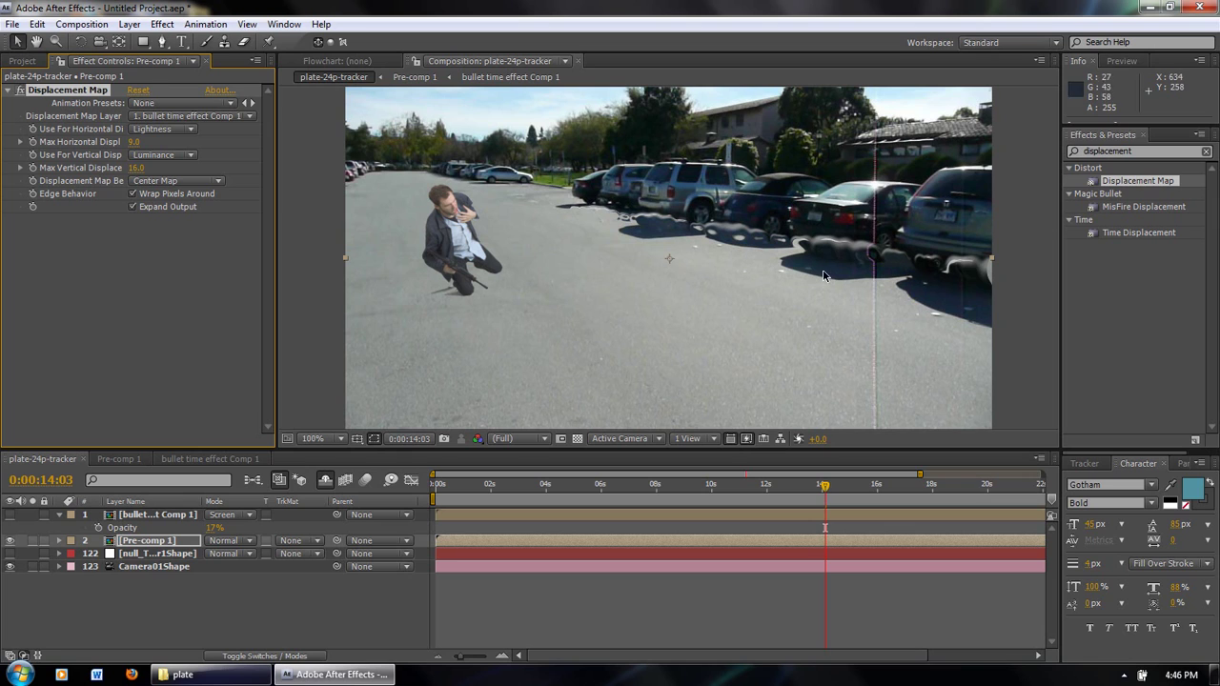
{"action": "left_click_drag", "start_coordinate": [140, 141], "coordinate": [135, 142]}
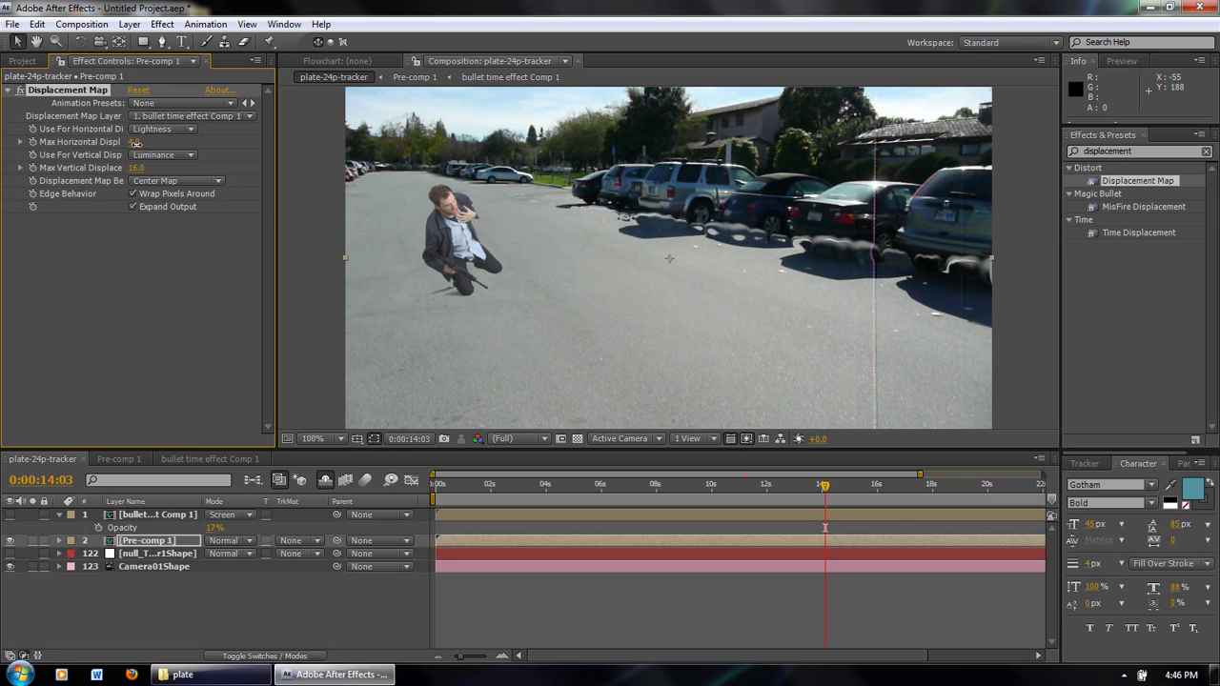
Show the bullet time effect Comp 1 layer again and check the combined trail up to 0:00:16:12.
{"action": "key", "text": "space"}
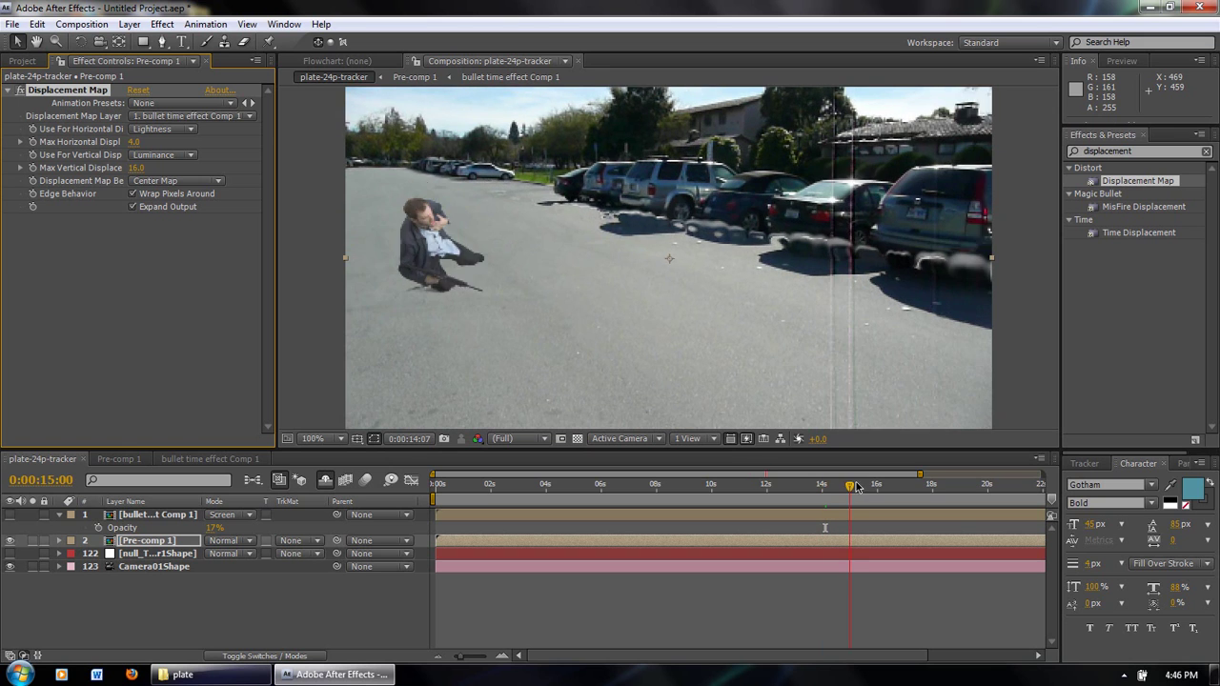
{"action": "left_click", "coordinate": [10, 515]}
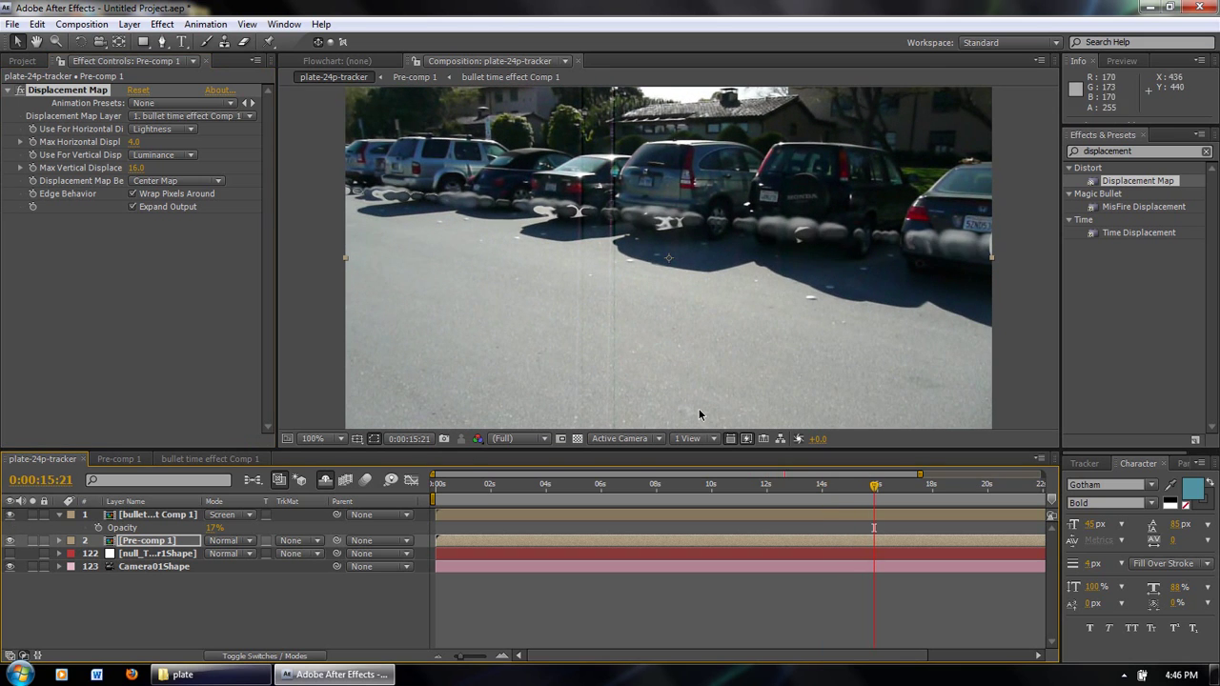
{"action": "key", "text": "space"}
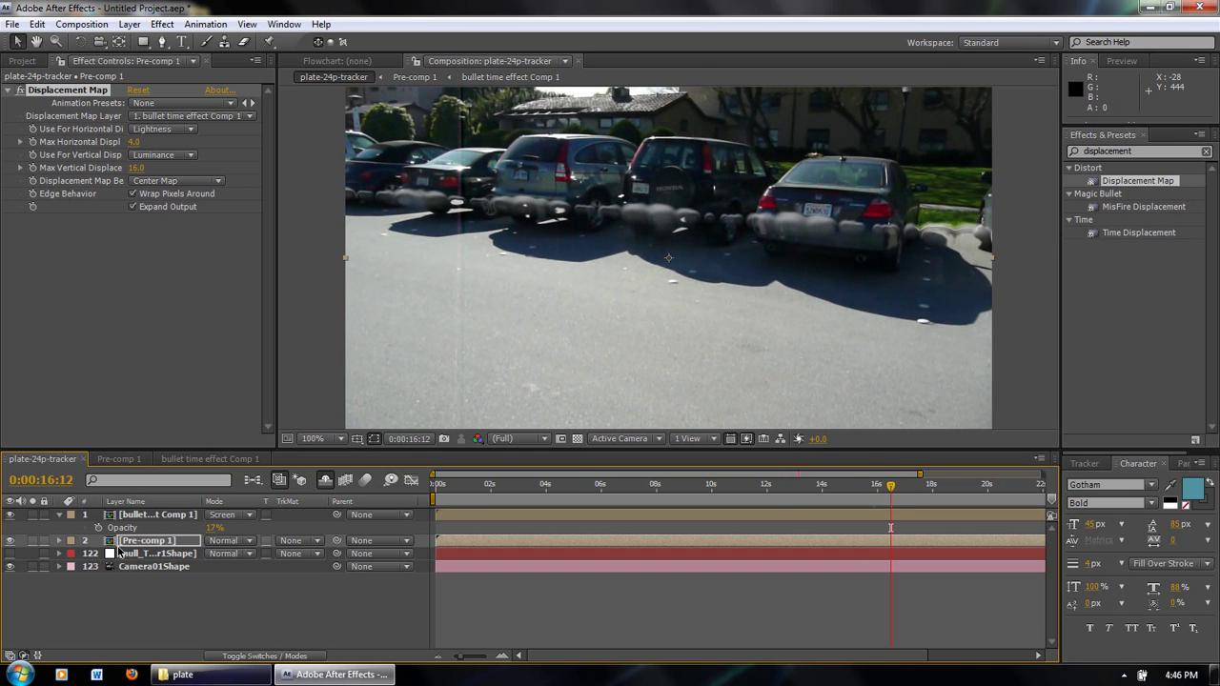
Lower the bullet time effect Comp 1 layer's opacity to 8% in plate-24p-tracker and 43% in Pre-comp 1.
{"action": "left_click", "coordinate": [166, 519]}
{"action": "left_click", "coordinate": [203, 529]}
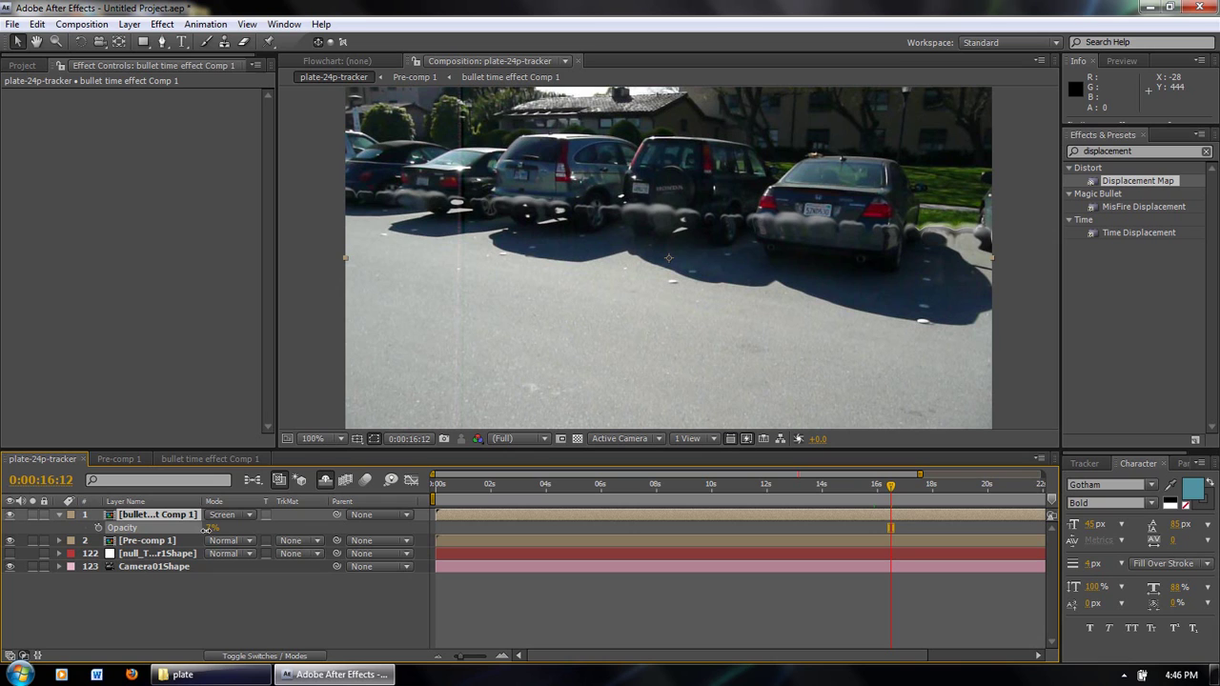
{"action": "left_click", "coordinate": [120, 459]}
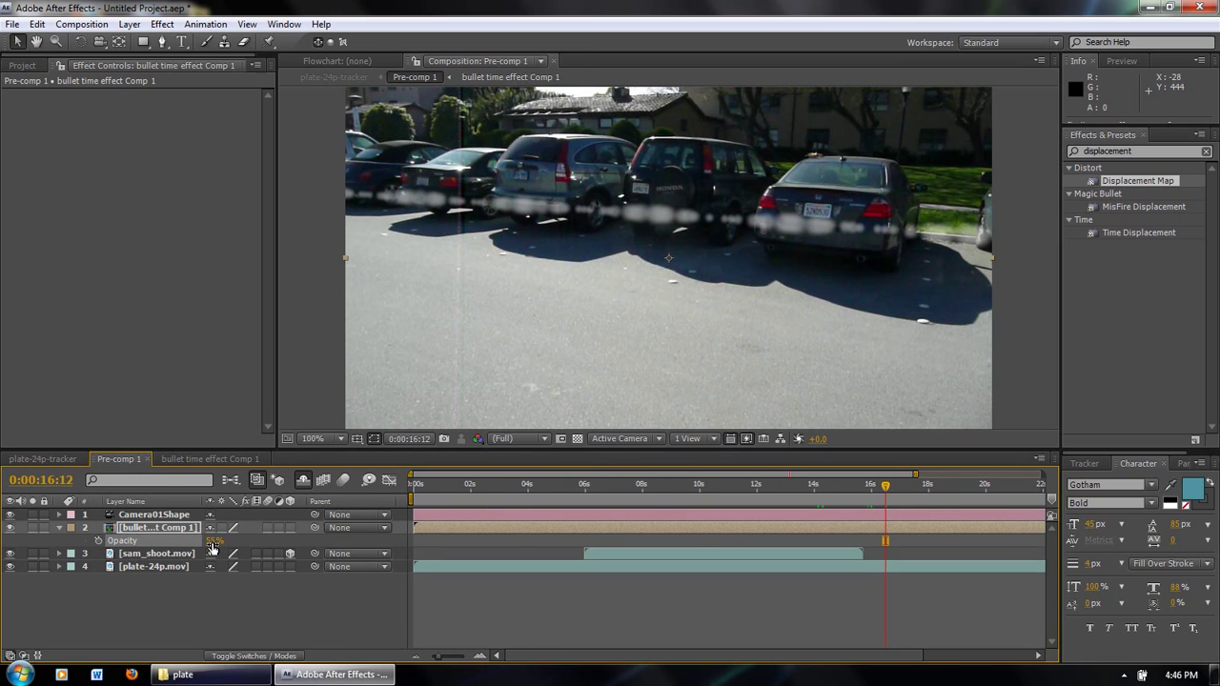
{"action": "left_click_drag", "start_coordinate": [207, 542], "coordinate": [207, 541]}
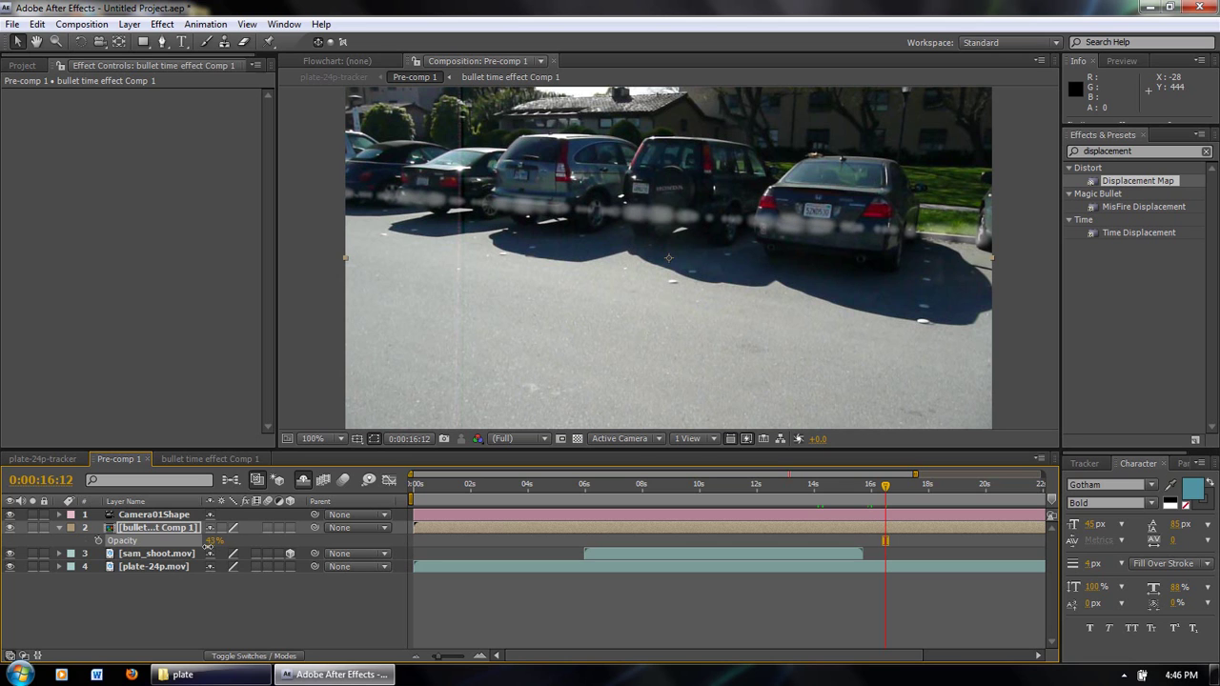
{"action": "left_click", "coordinate": [43, 459]}
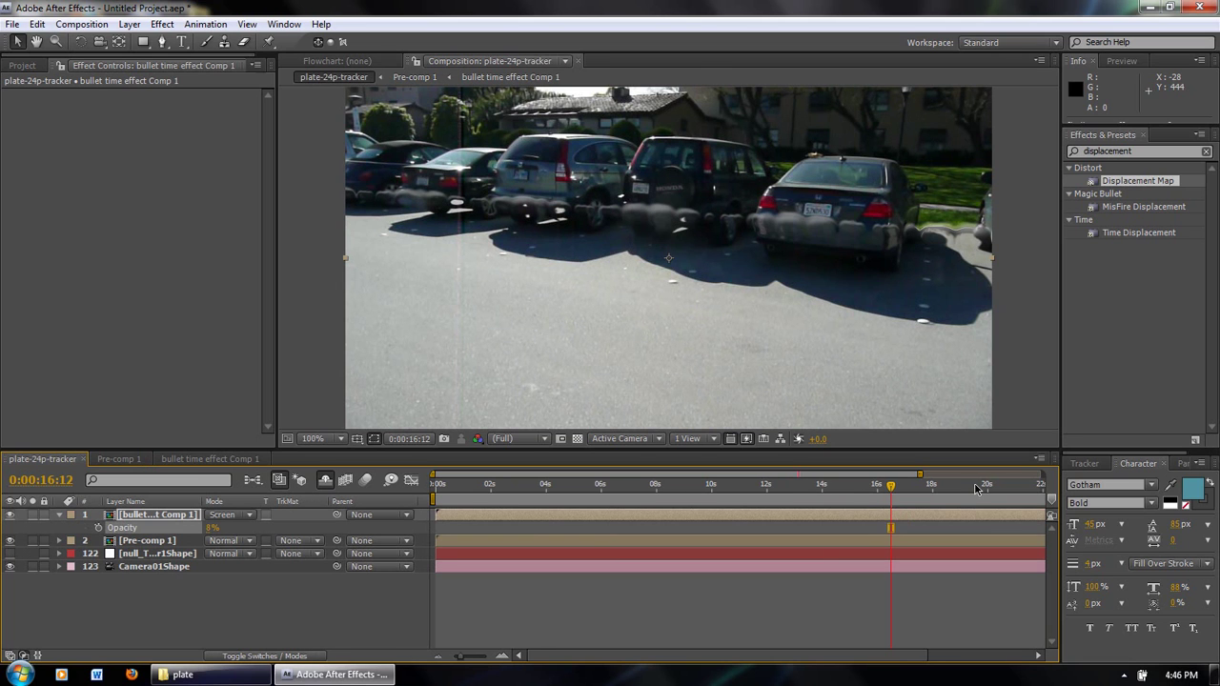
Set Particular's emitter Position XY to -5.0, -9.5 at 0:00:13:15 in bullet time effect Comp 1.
{"action": "left_click_drag", "start_coordinate": [891, 486], "coordinate": [787, 488]}
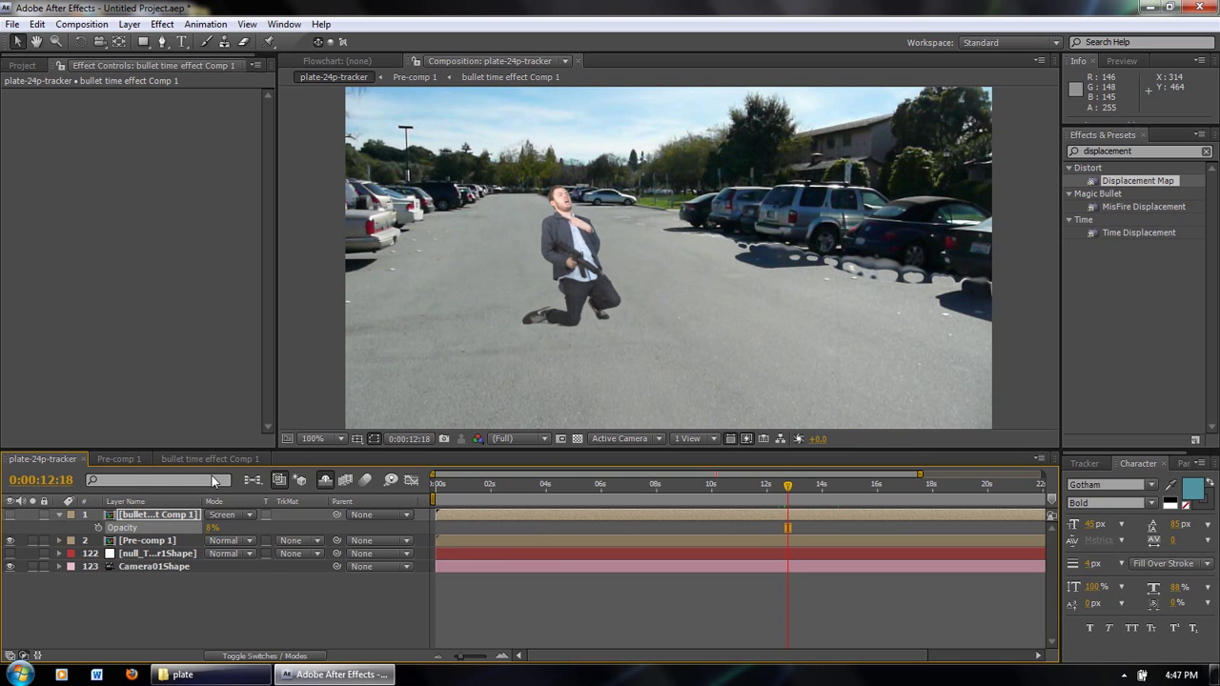
{"action": "left_click", "coordinate": [204, 458]}
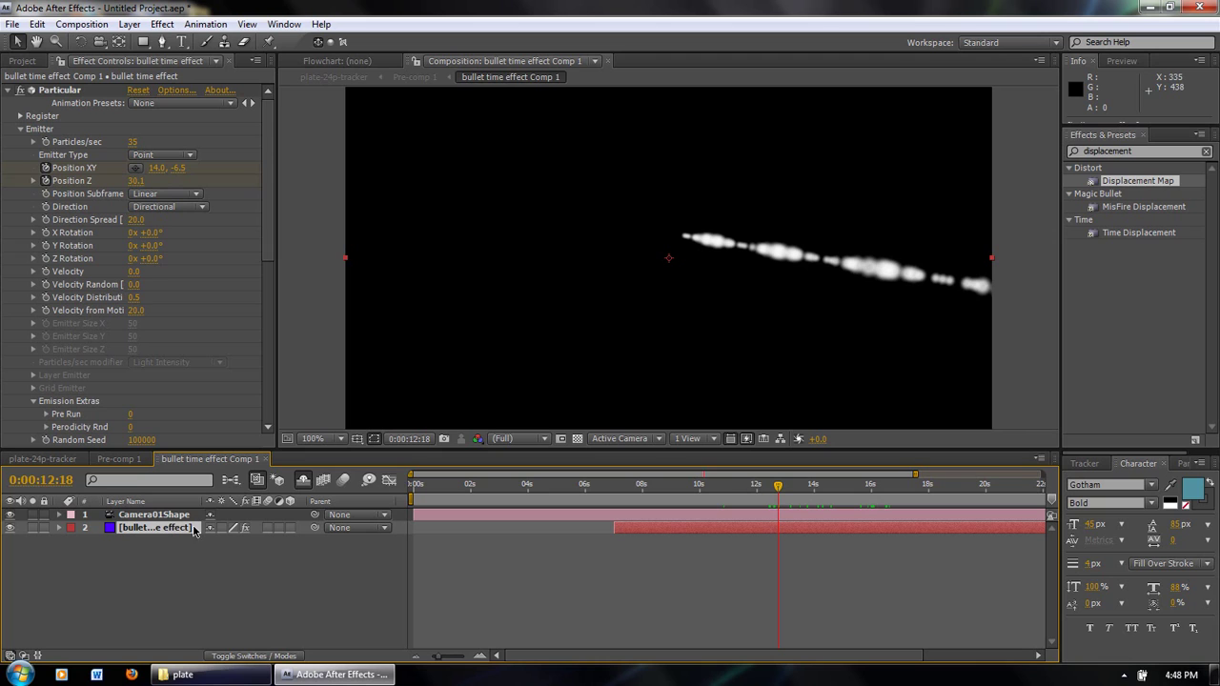
{"action": "left_click", "coordinate": [59, 527]}
{"action": "left_click_drag", "start_coordinate": [779, 488], "coordinate": [805, 486]}
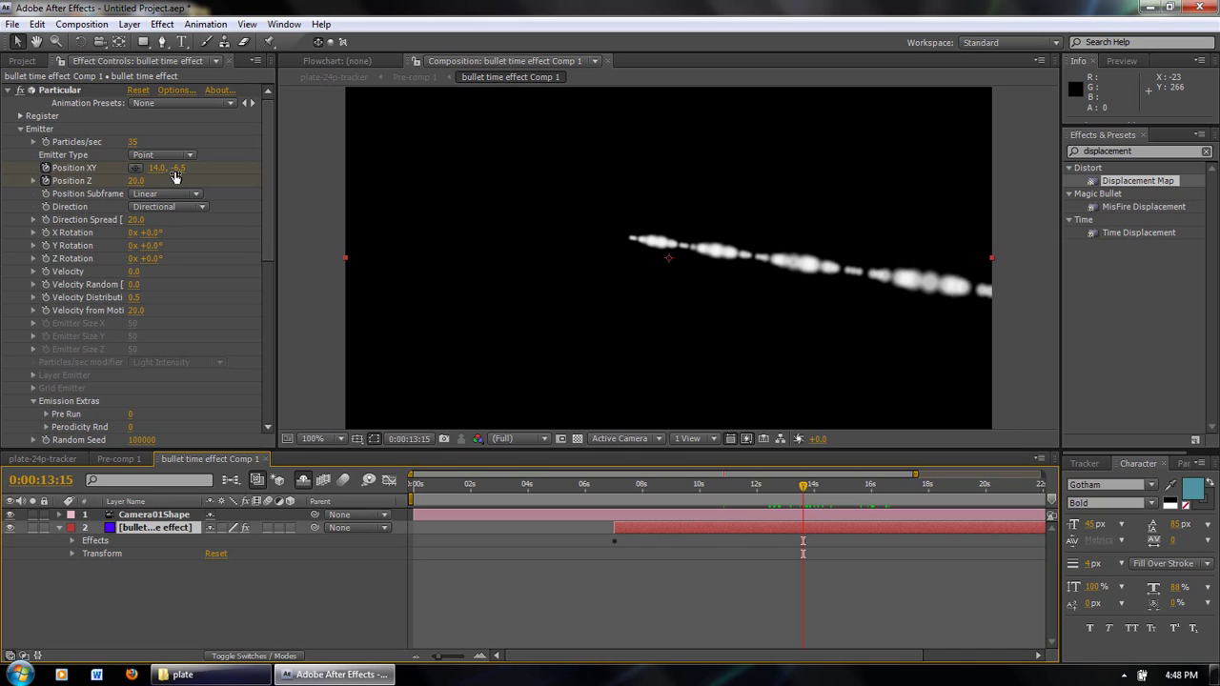
{"action": "mouse_move", "coordinate": [158, 169]}
{"action": "left_mouse_down"}
{"action": "mouse_move", "coordinate": [141, 168]}
{"action": "mouse_move", "coordinate": [181, 168]}
{"action": "mouse_move", "coordinate": [143, 167]}
{"action": "mouse_move", "coordinate": [368, 259]}
{"action": "left_mouse_up"}
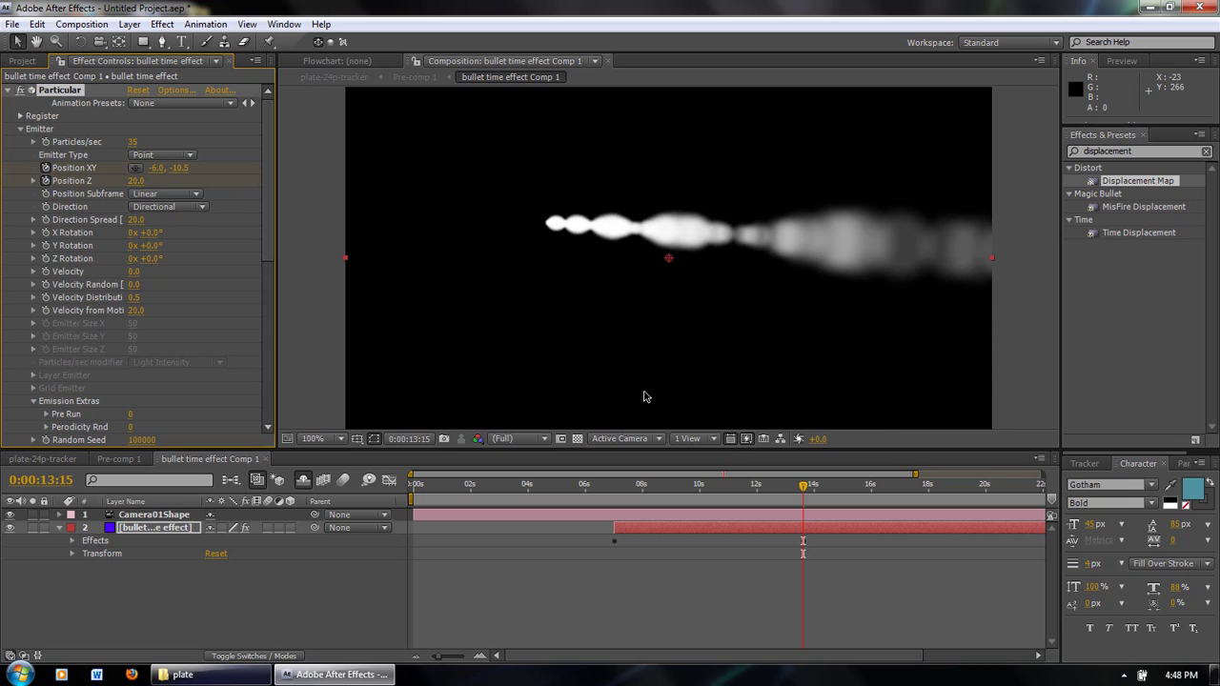
Set Particular's Near Start Fade to 1 in its visibility settings and check the trail back to 0:00:12:23.
{"action": "left_click_drag", "start_coordinate": [800, 488], "coordinate": [903, 486]}
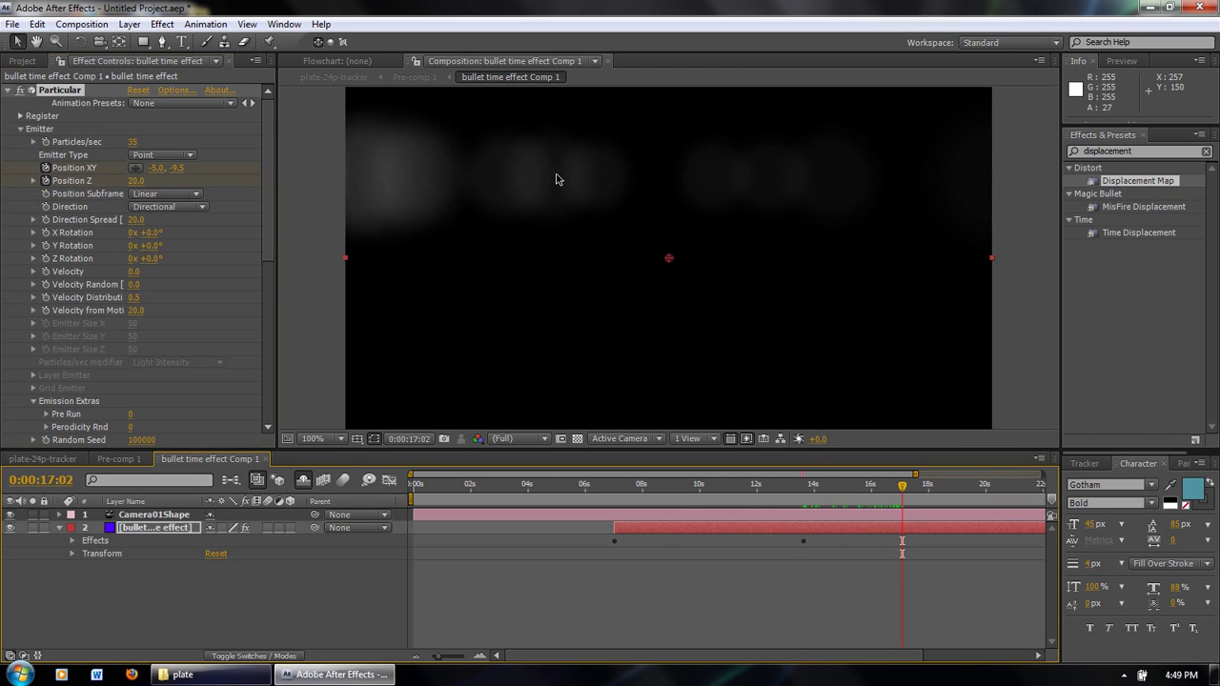
{"action": "left_click", "coordinate": [269, 294]}
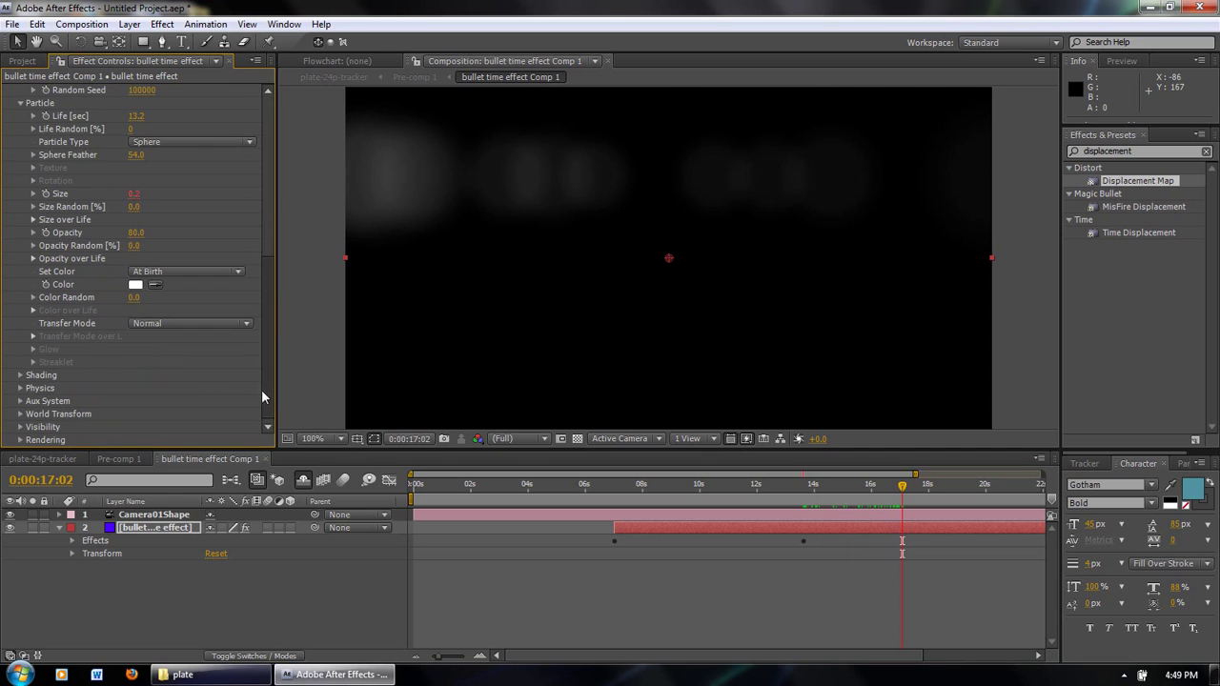
{"action": "left_click", "coordinate": [21, 427]}
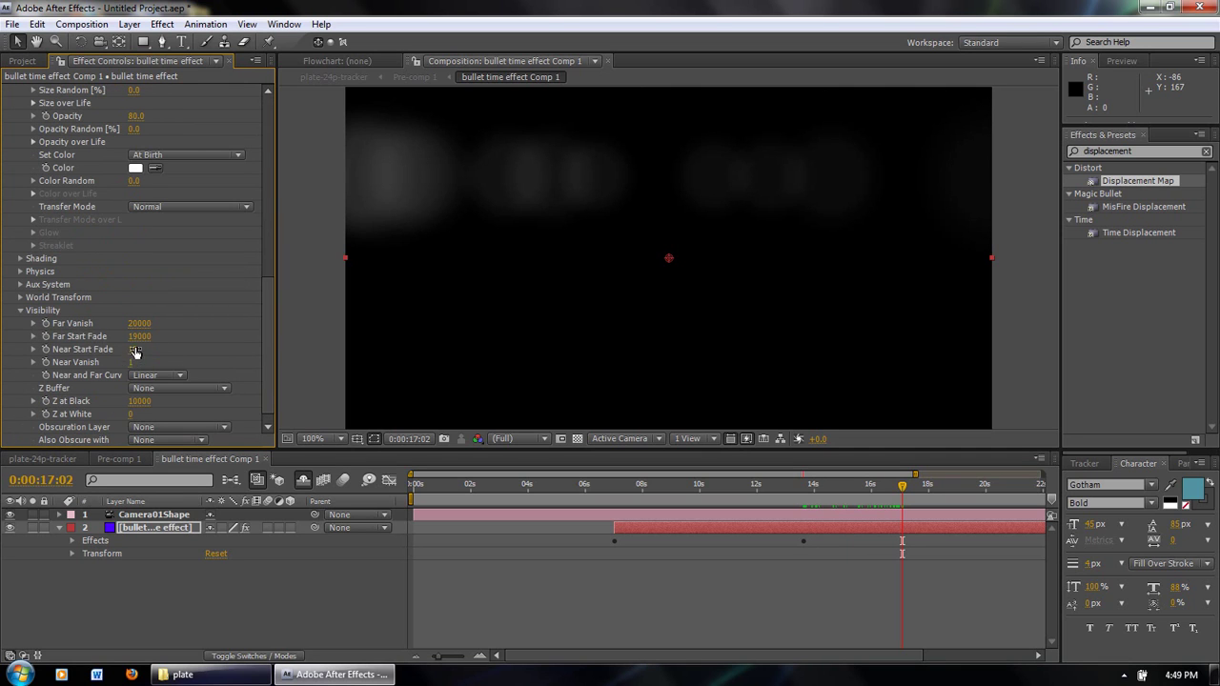
{"action": "left_click_drag", "start_coordinate": [898, 487], "coordinate": [783, 488]}
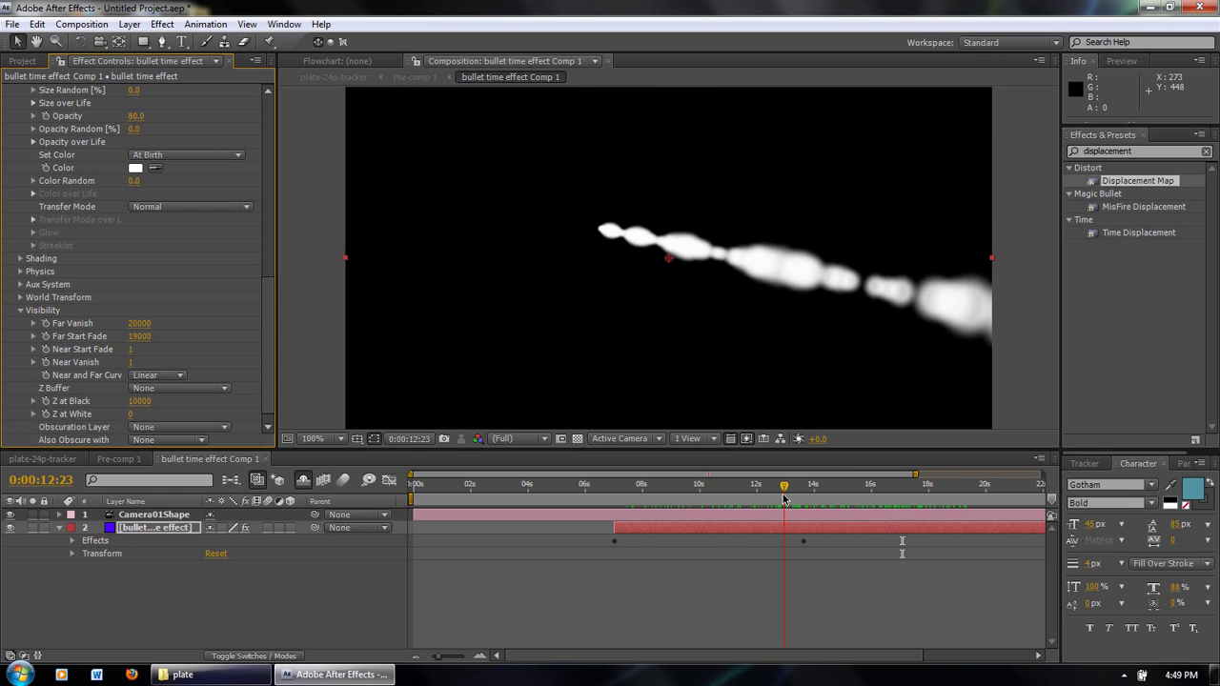
Play the displaced shot in plate-24p-tracker from 0:00:11:22 and compare it with the trail in bullet time effect Comp 1.
{"action": "left_click", "coordinate": [47, 460]}
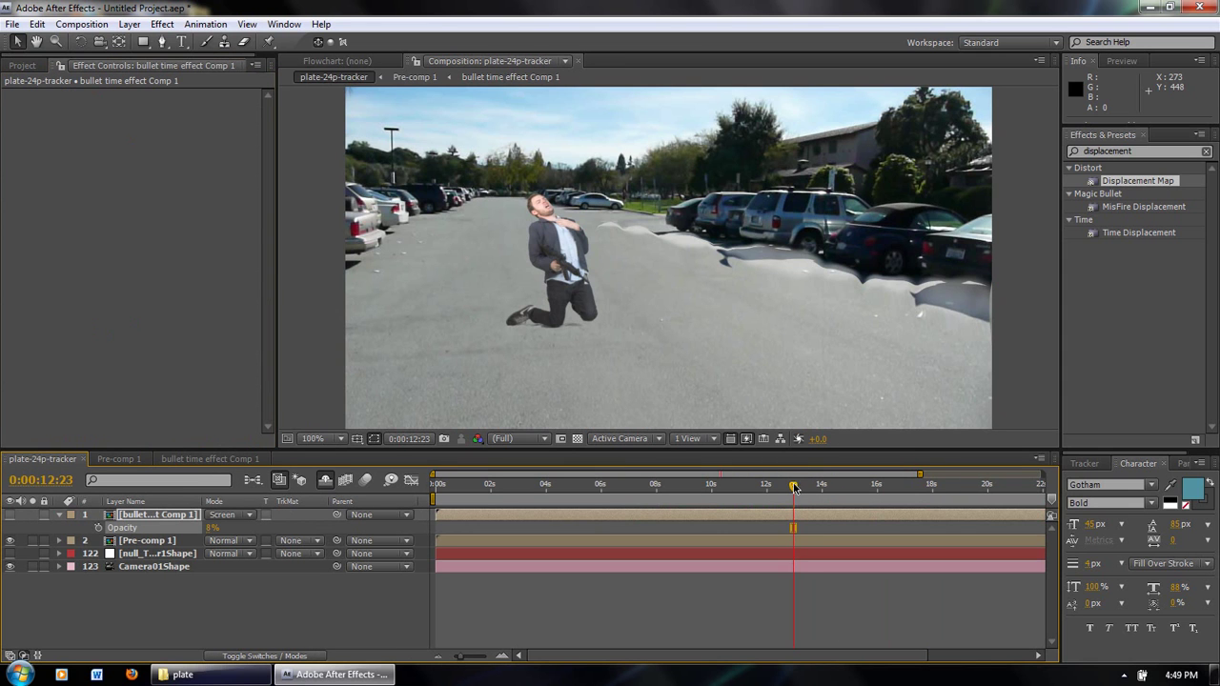
{"action": "mouse_move", "coordinate": [773, 491]}
{"action": "left_mouse_down"}
{"action": "mouse_move", "coordinate": [746, 488]}
{"action": "mouse_move", "coordinate": [764, 487]}
{"action": "left_mouse_up"}
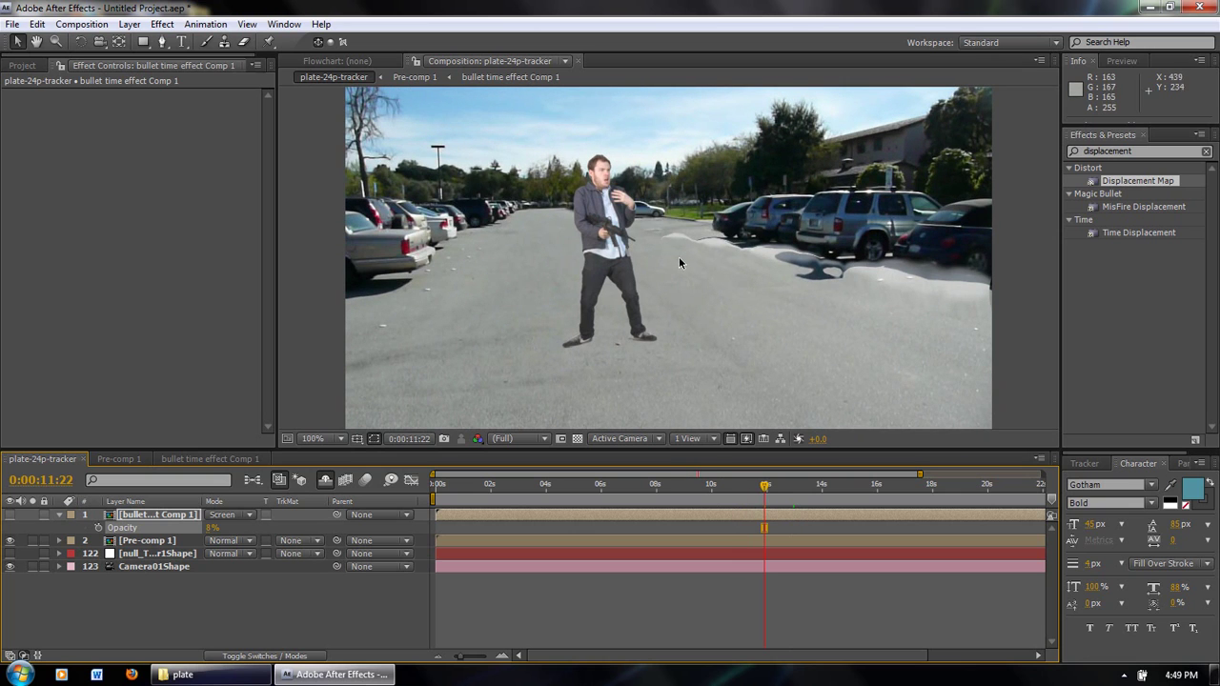
{"action": "key", "text": "space"}
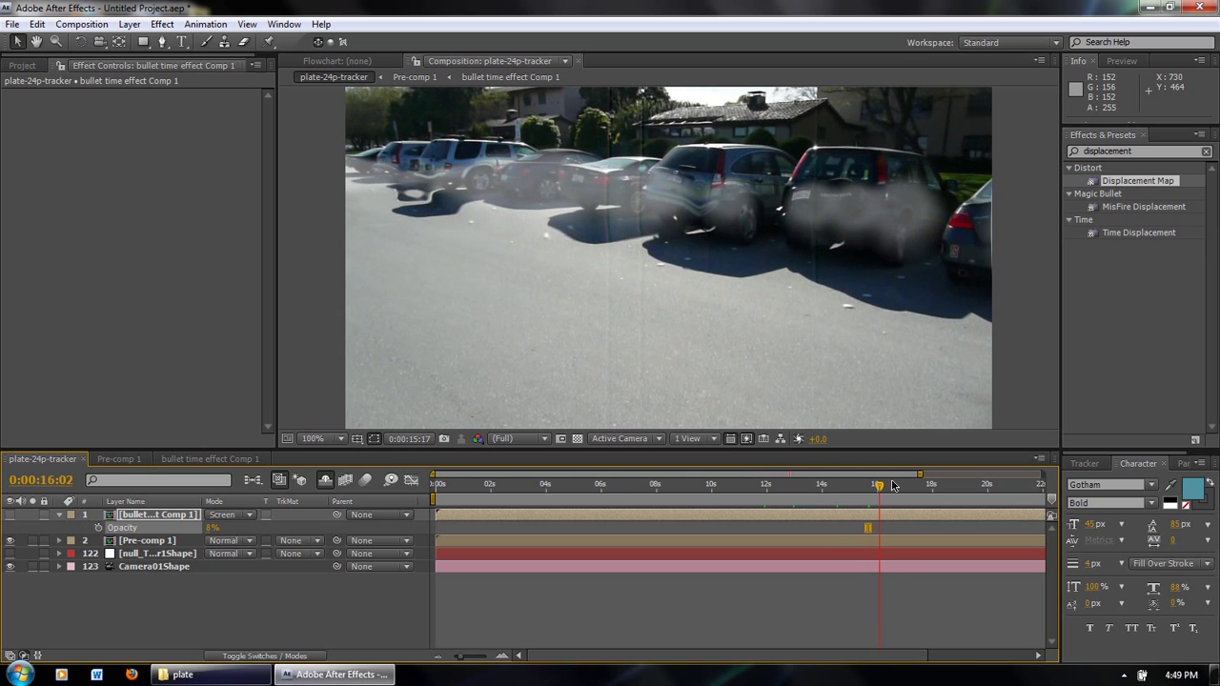
{"action": "left_click", "coordinate": [226, 460]}
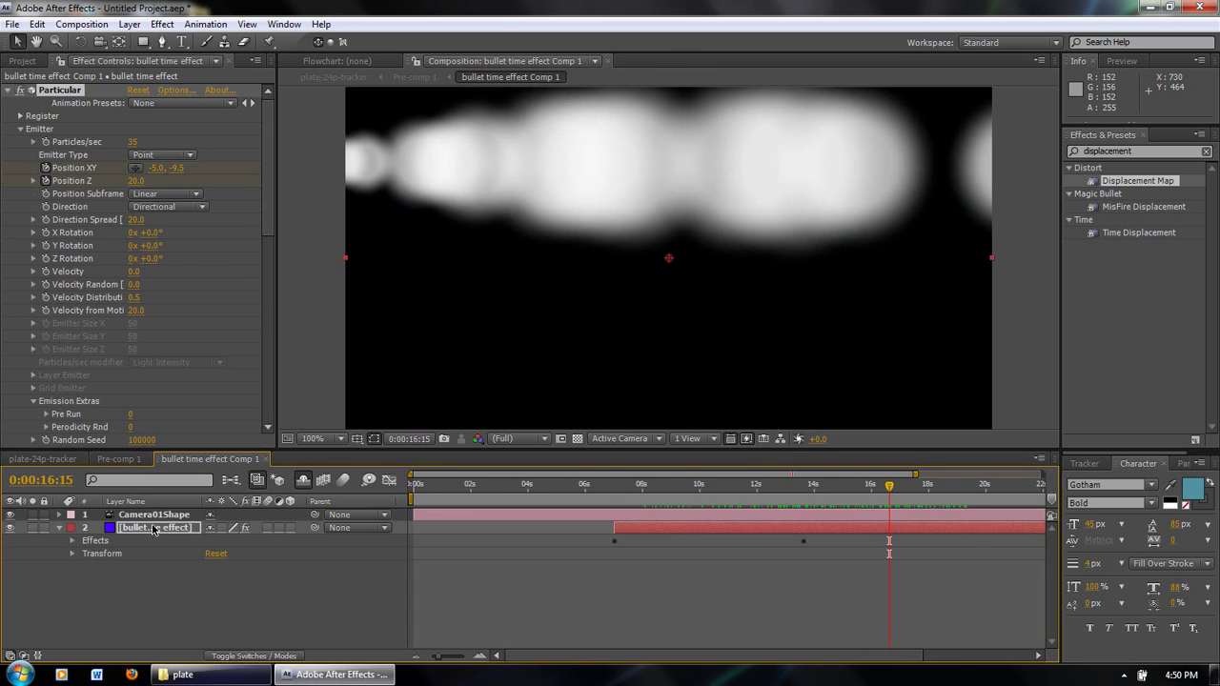
Set the Displacement Map's maximum vertical displacement to 58 on Pre-comp 1, judging it at 0:00:16:16 in plate-24p-tracker.
{"action": "left_click", "coordinate": [46, 459]}
{"action": "mouse_move", "coordinate": [895, 492]}
{"action": "left_mouse_down"}
{"action": "mouse_move", "coordinate": [852, 505]}
{"action": "mouse_move", "coordinate": [894, 490]}
{"action": "left_mouse_up"}
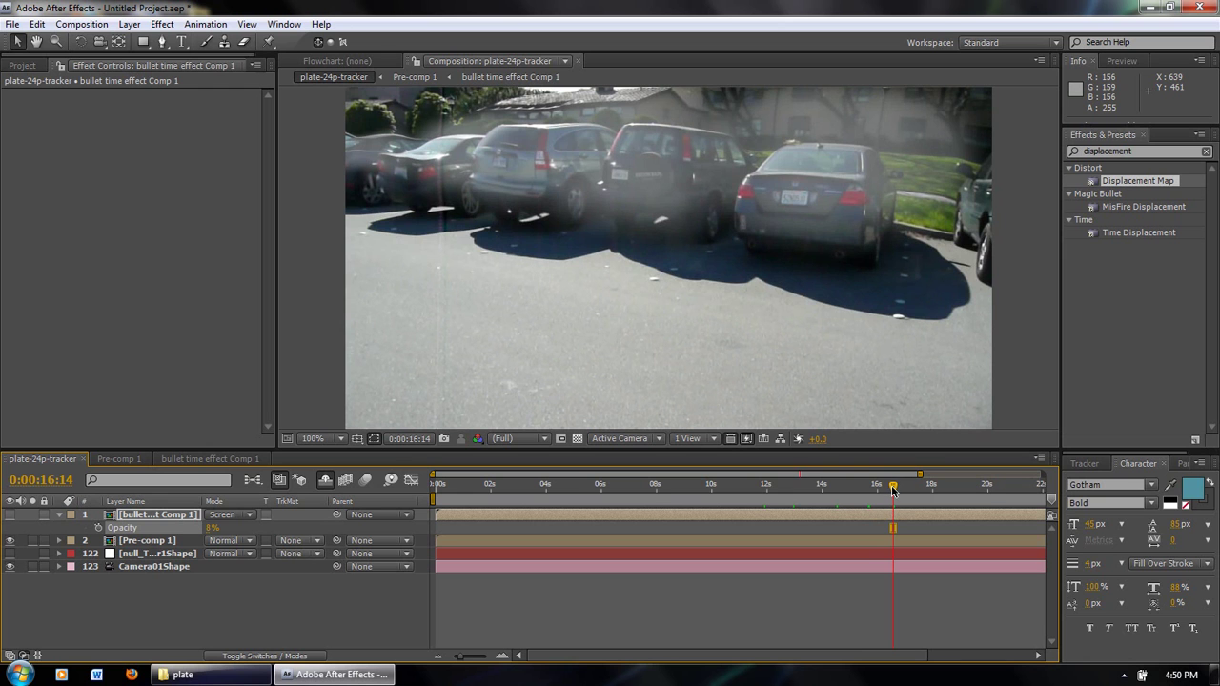
{"action": "mouse_move", "coordinate": [884, 492]}
{"action": "left_mouse_down"}
{"action": "mouse_move", "coordinate": [831, 510]}
{"action": "mouse_move", "coordinate": [799, 495]}
{"action": "mouse_move", "coordinate": [901, 473]}
{"action": "left_mouse_up"}
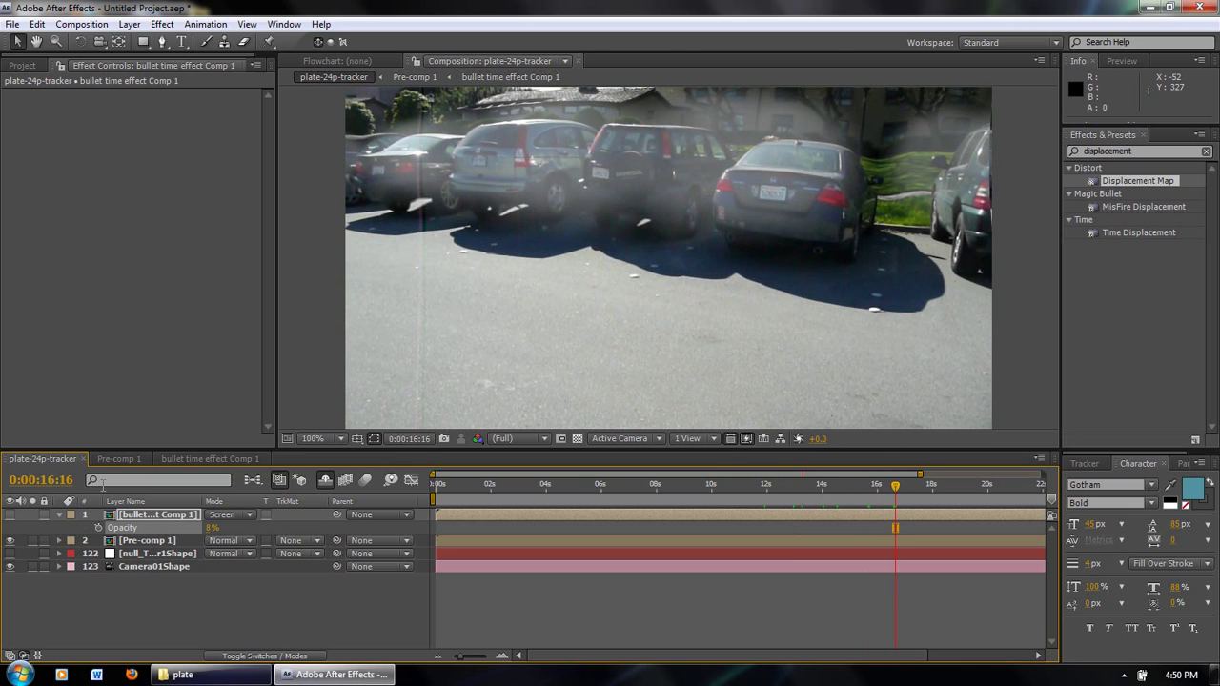
{"action": "left_click", "coordinate": [145, 541]}
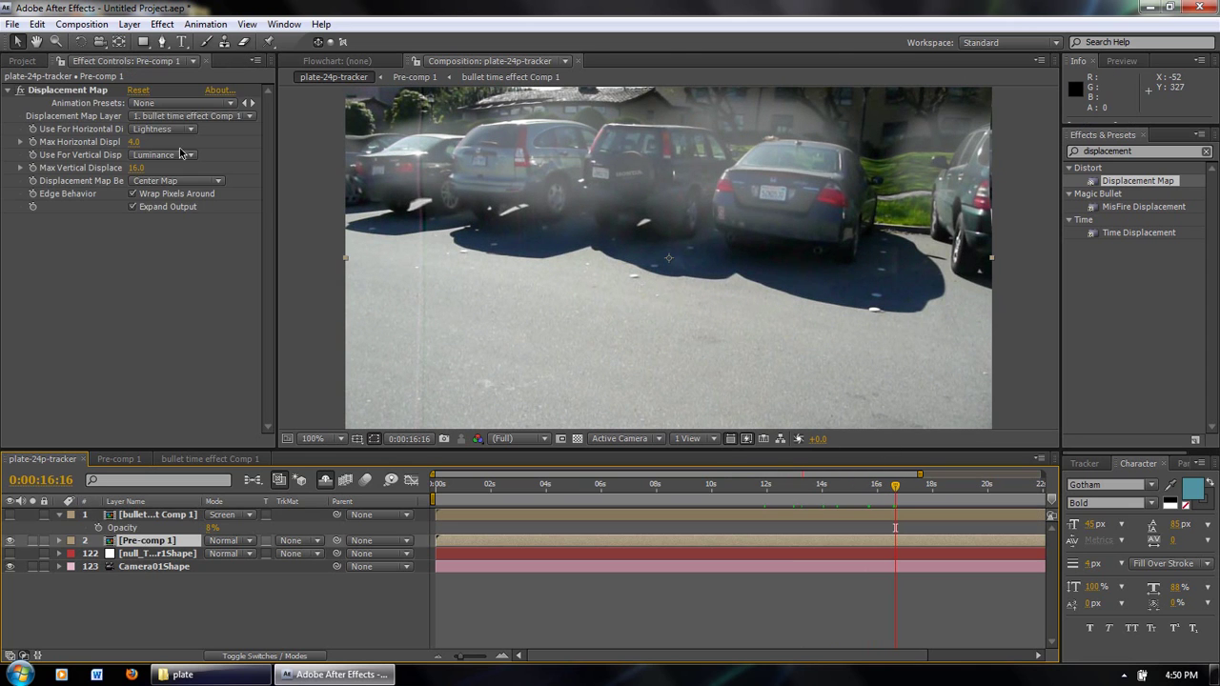
{"action": "left_click_drag", "start_coordinate": [136, 172], "coordinate": [159, 160]}
Set the trail particles' Sphere Feather to 27 and check the displaced shot at 0:00:13:08.
{"action": "left_click", "coordinate": [197, 460]}
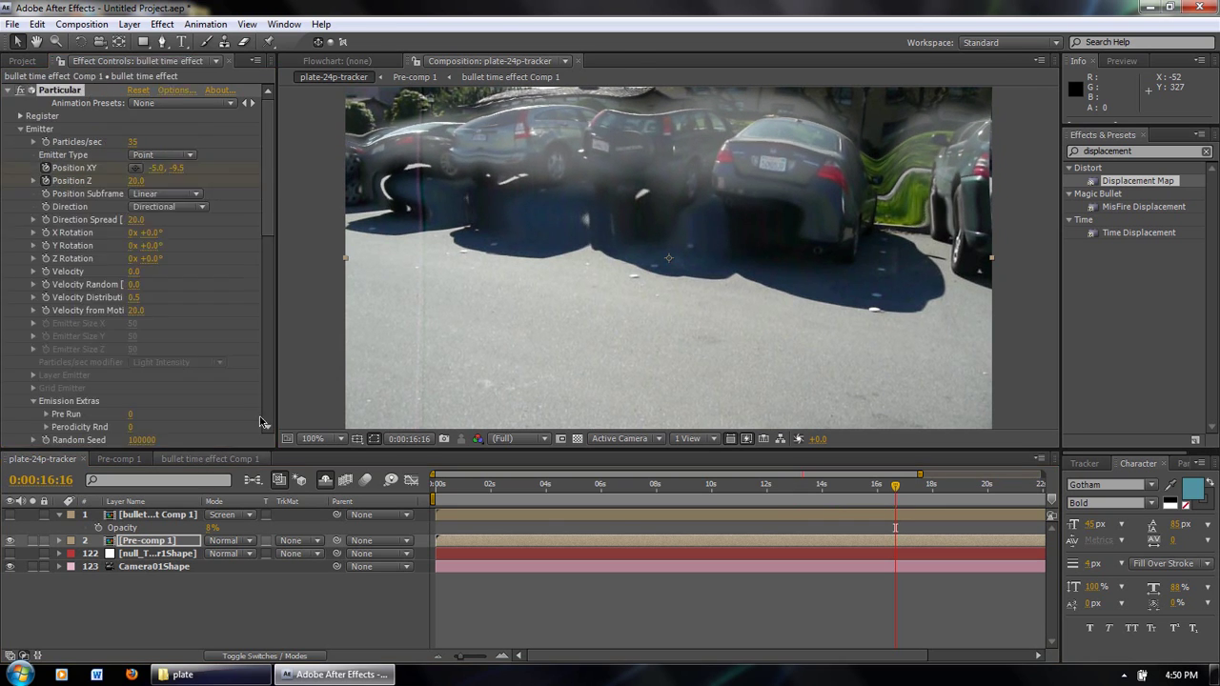
{"action": "left_click_drag", "start_coordinate": [272, 199], "coordinate": [266, 282]}
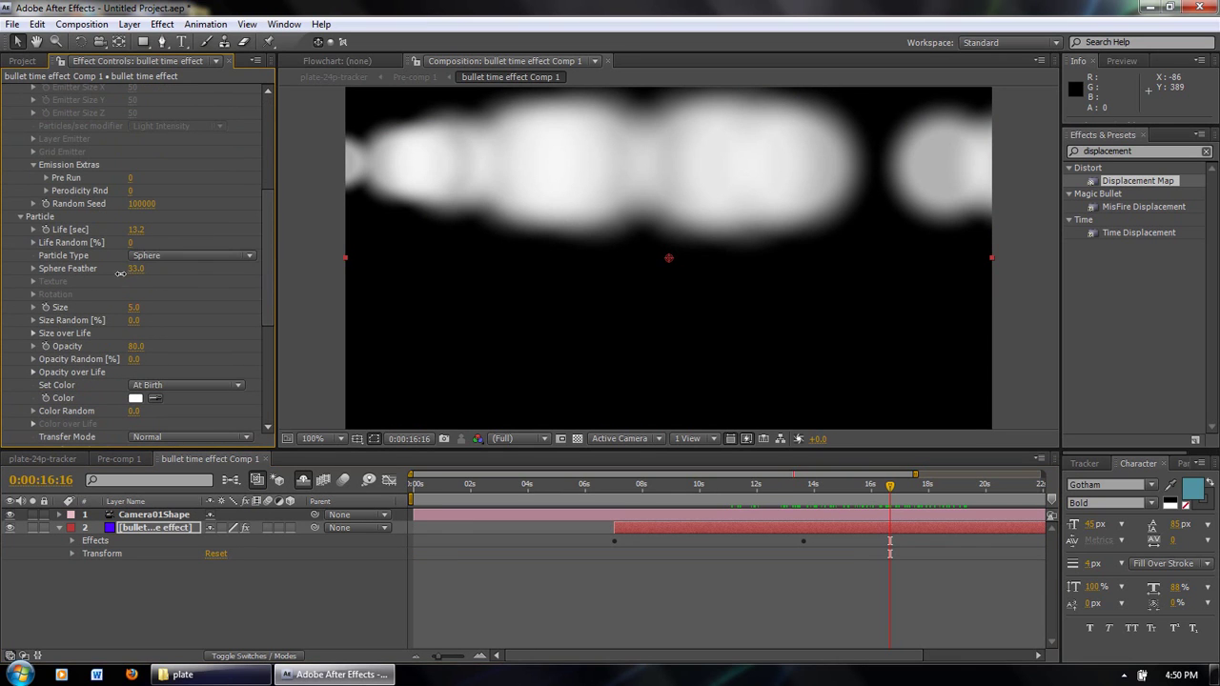
{"action": "left_click_drag", "start_coordinate": [120, 274], "coordinate": [109, 274]}
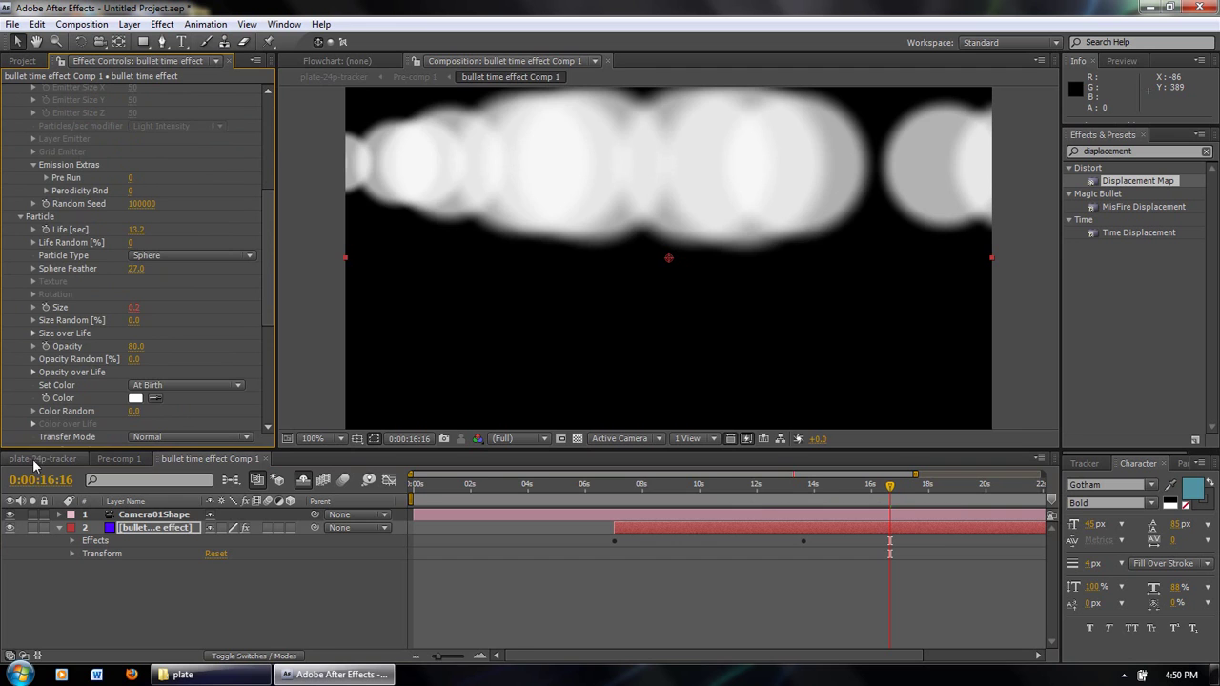
{"action": "left_click", "coordinate": [35, 461]}
{"action": "left_click_drag", "start_coordinate": [893, 490], "coordinate": [803, 491]}
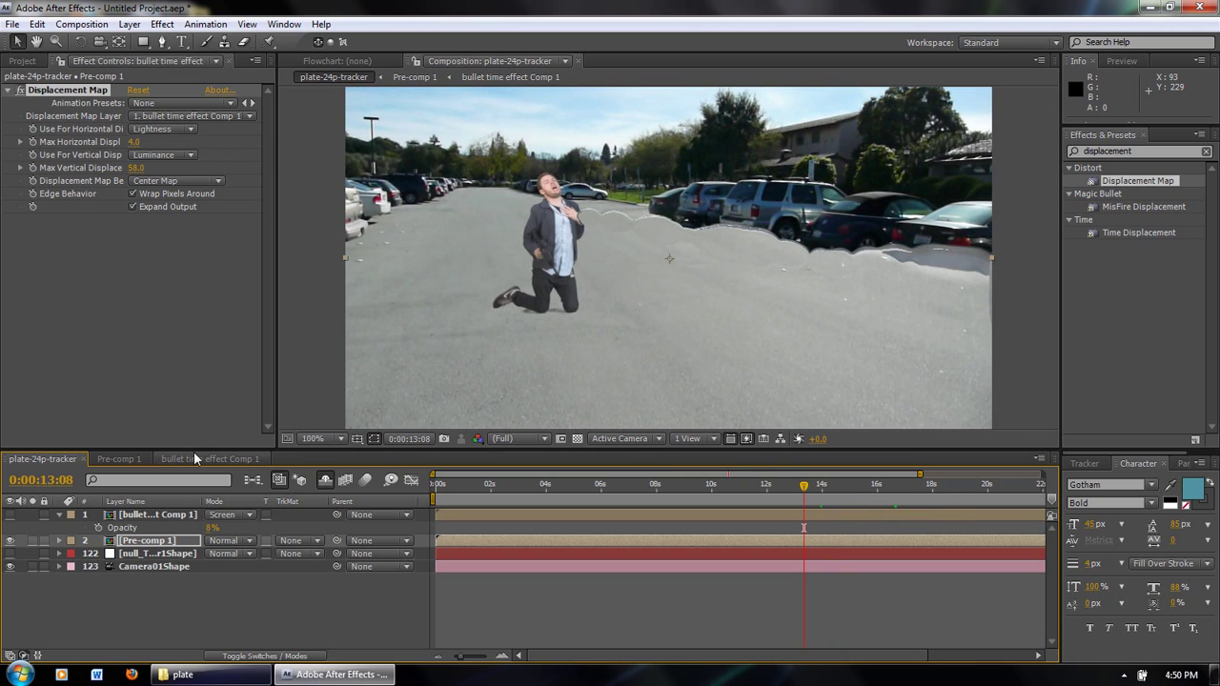
Set the emitter's Particles/sec to 23 in bullet time effect Comp 1 and check the trail around 0:00:12:16.
{"action": "left_click", "coordinate": [195, 459]}
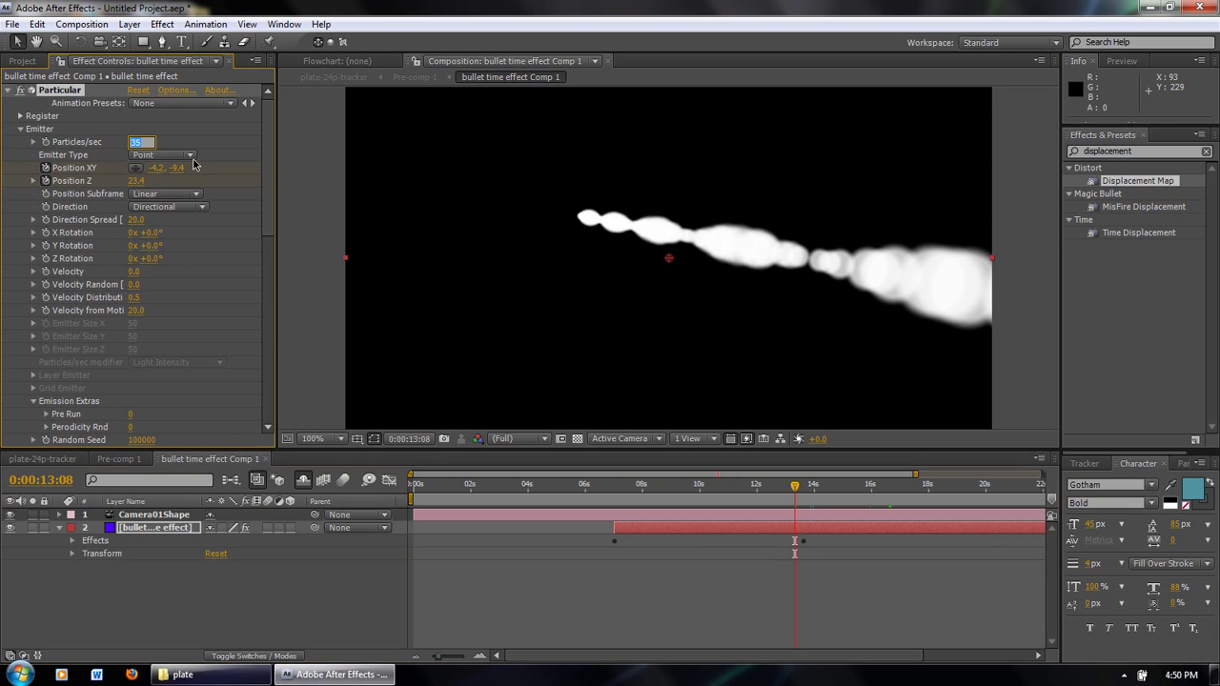
{"action": "key", "text": "Return"}
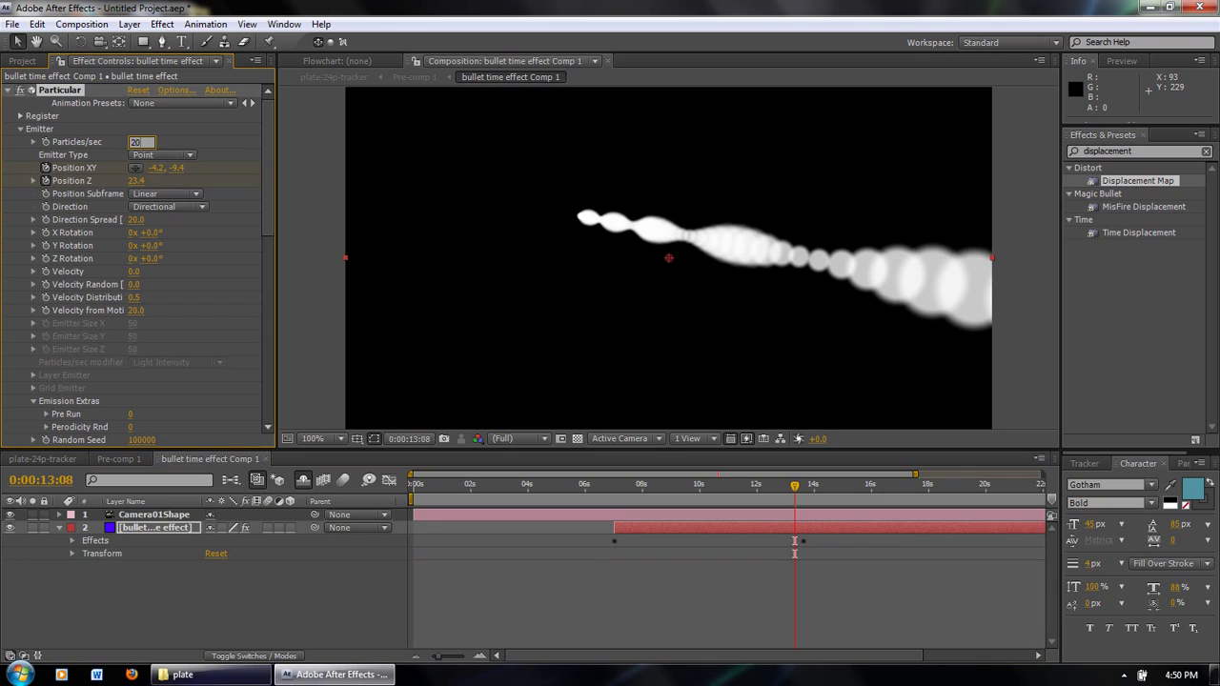
{"action": "key", "text": "Return"}
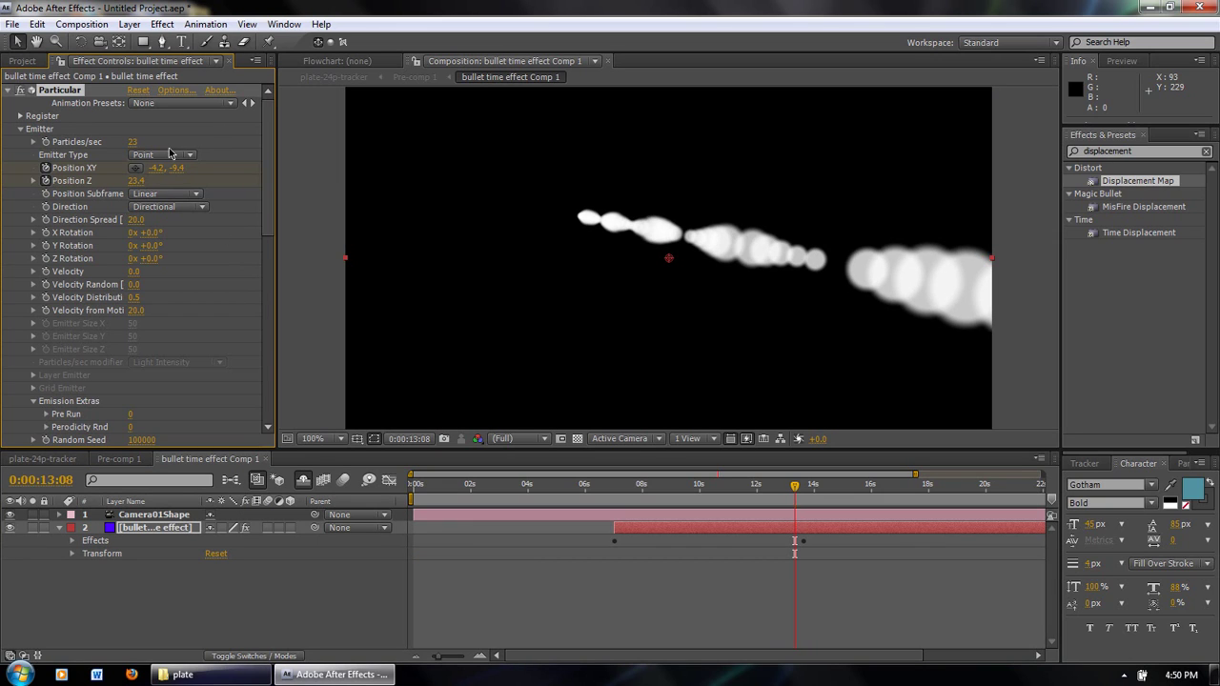
{"action": "key", "text": "Return"}
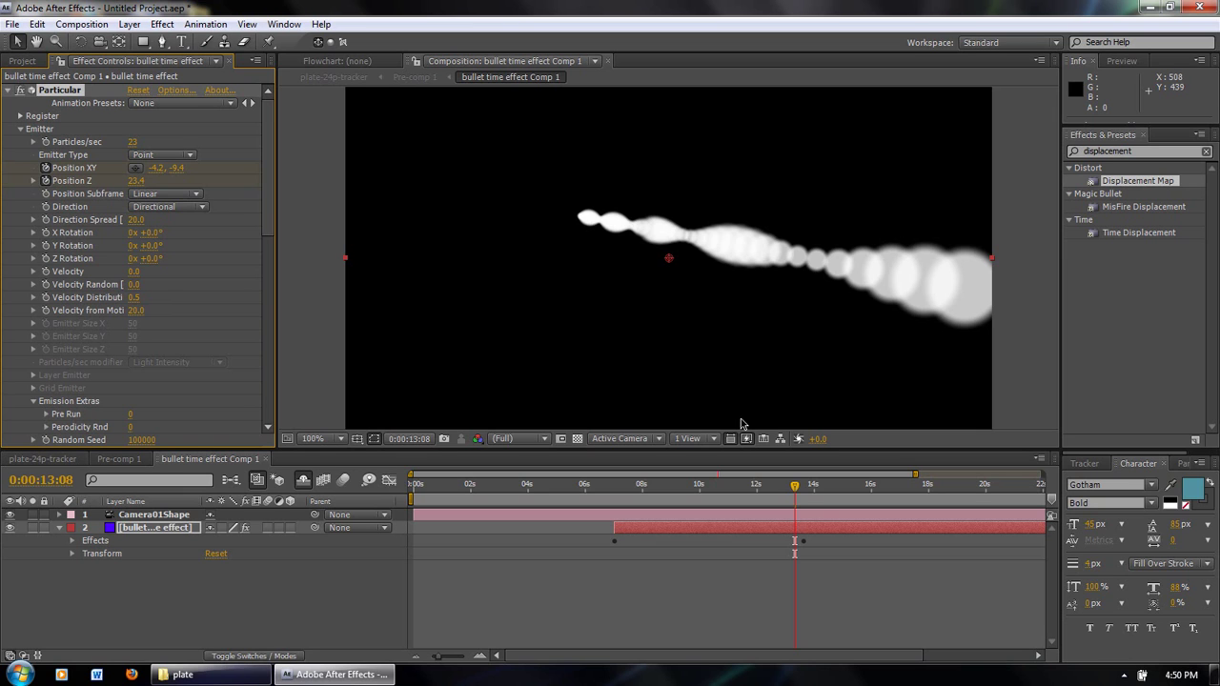
{"action": "mouse_move", "coordinate": [794, 494]}
{"action": "left_mouse_down"}
{"action": "mouse_move", "coordinate": [871, 486]}
{"action": "mouse_move", "coordinate": [774, 486]}
{"action": "left_mouse_up"}
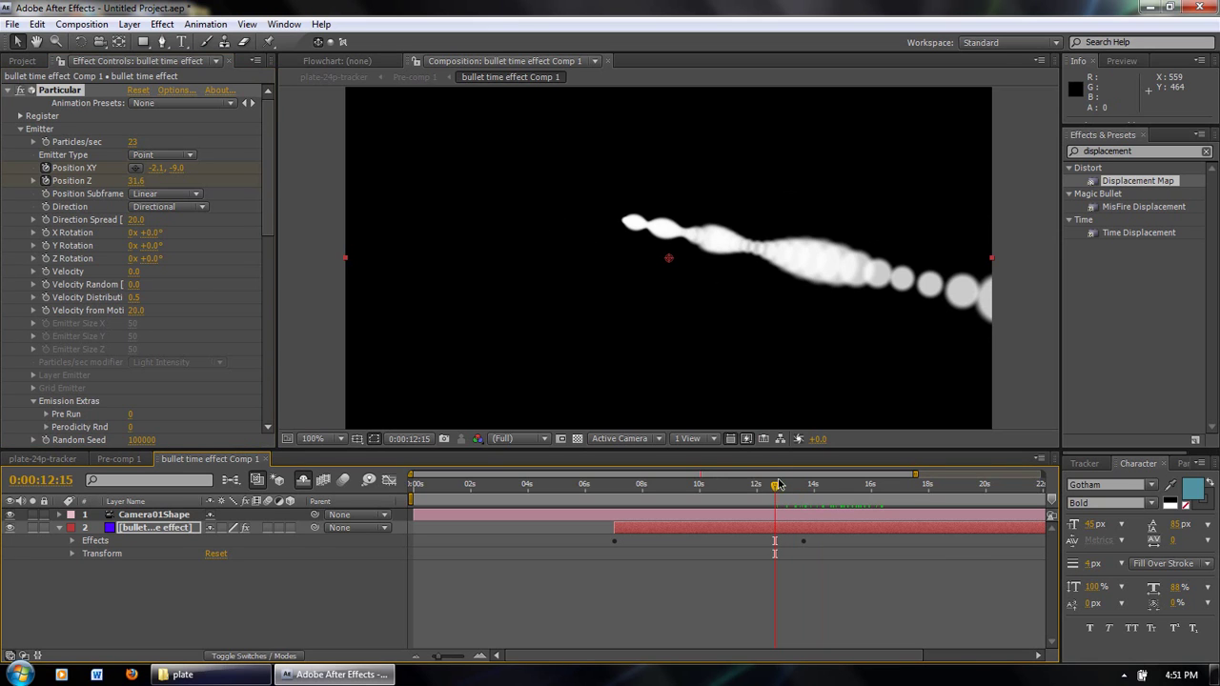
{"action": "mouse_move", "coordinate": [783, 492]}
{"action": "left_mouse_down"}
{"action": "mouse_move", "coordinate": [838, 488]}
{"action": "mouse_move", "coordinate": [741, 487]}
{"action": "mouse_move", "coordinate": [803, 488]}
{"action": "mouse_move", "coordinate": [788, 500]}
{"action": "mouse_move", "coordinate": [878, 469]}
{"action": "mouse_move", "coordinate": [783, 474]}
{"action": "left_mouse_up"}
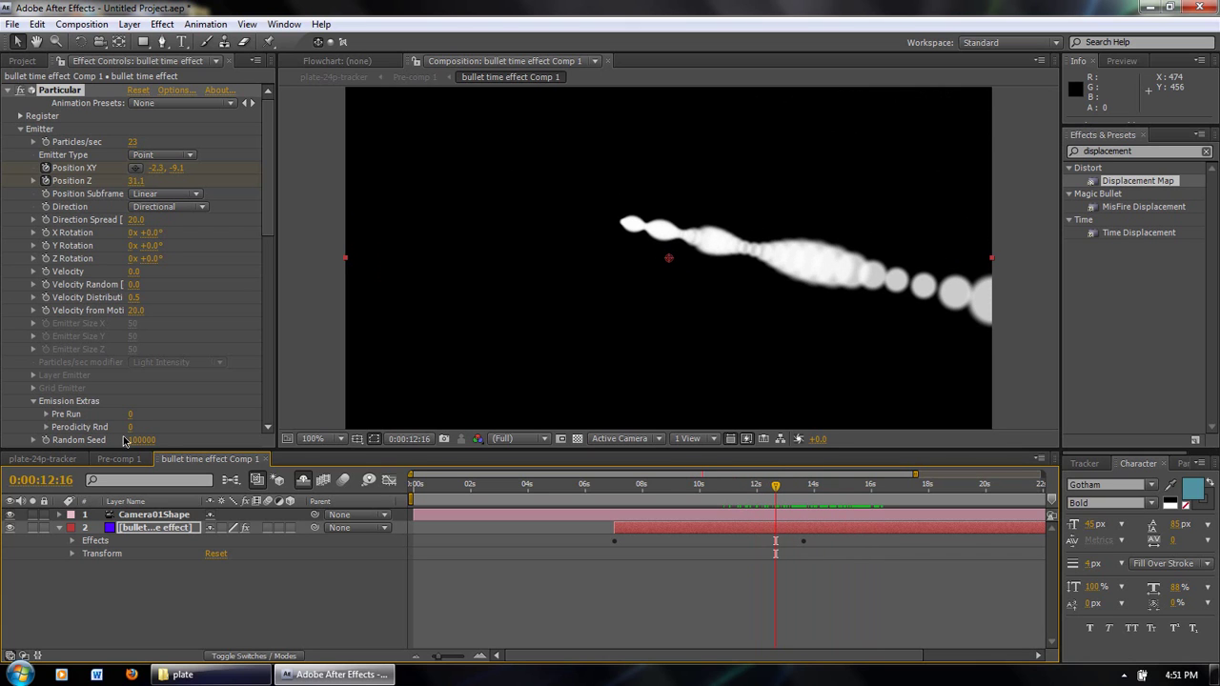
Set the plate-24p-tracker viewer resolution to Half and preview the displaced shot from about 0:00:14:00.
{"action": "left_click", "coordinate": [43, 461]}
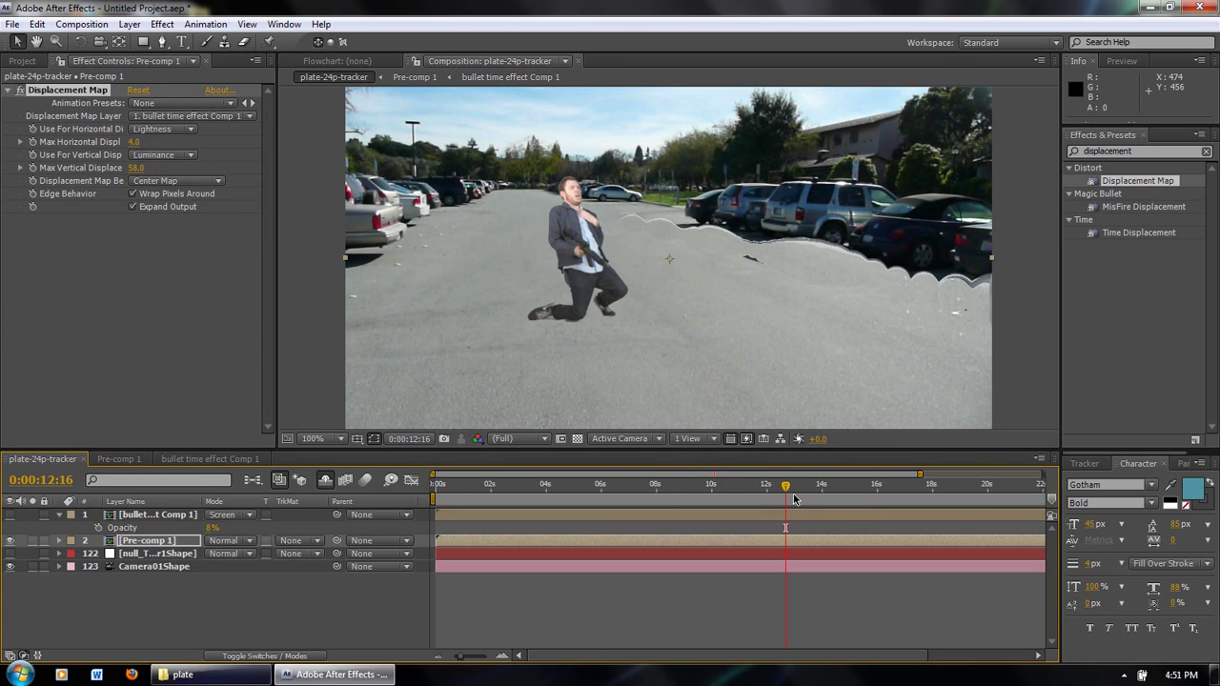
{"action": "left_click_drag", "start_coordinate": [787, 487], "coordinate": [863, 476]}
{"action": "left_click", "coordinate": [519, 439]}
{"action": "left_click", "coordinate": [529, 498]}
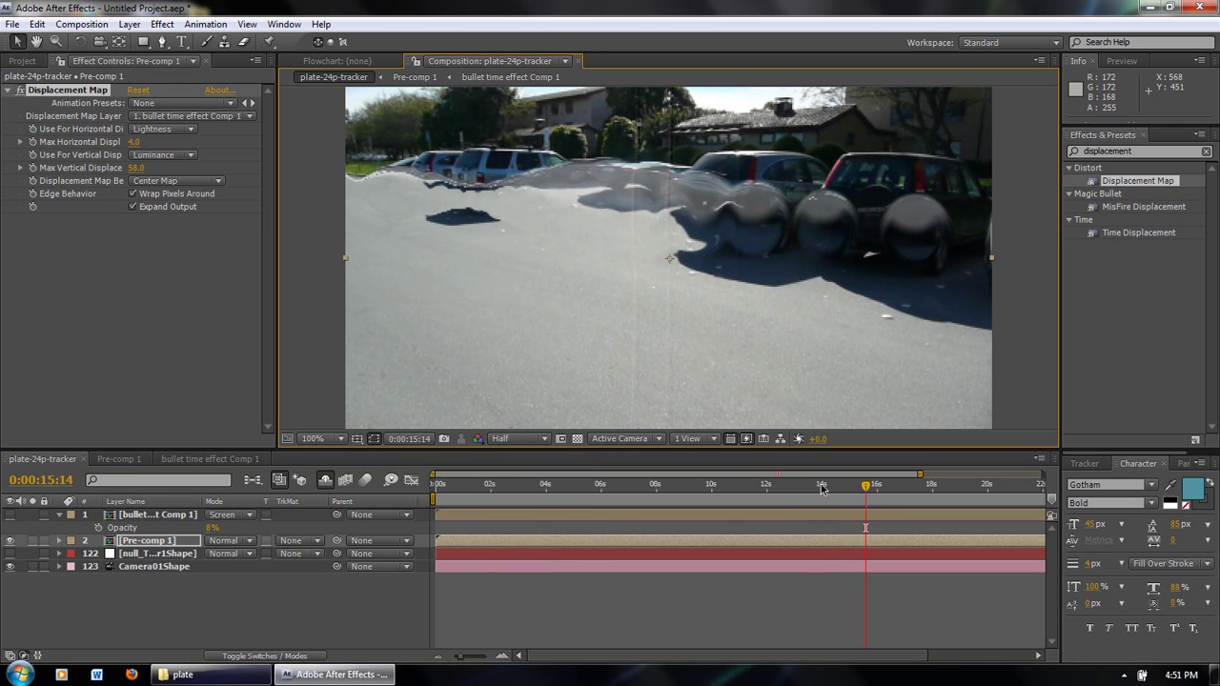
{"action": "left_click", "coordinate": [821, 486]}
{"action": "key", "text": "space"}
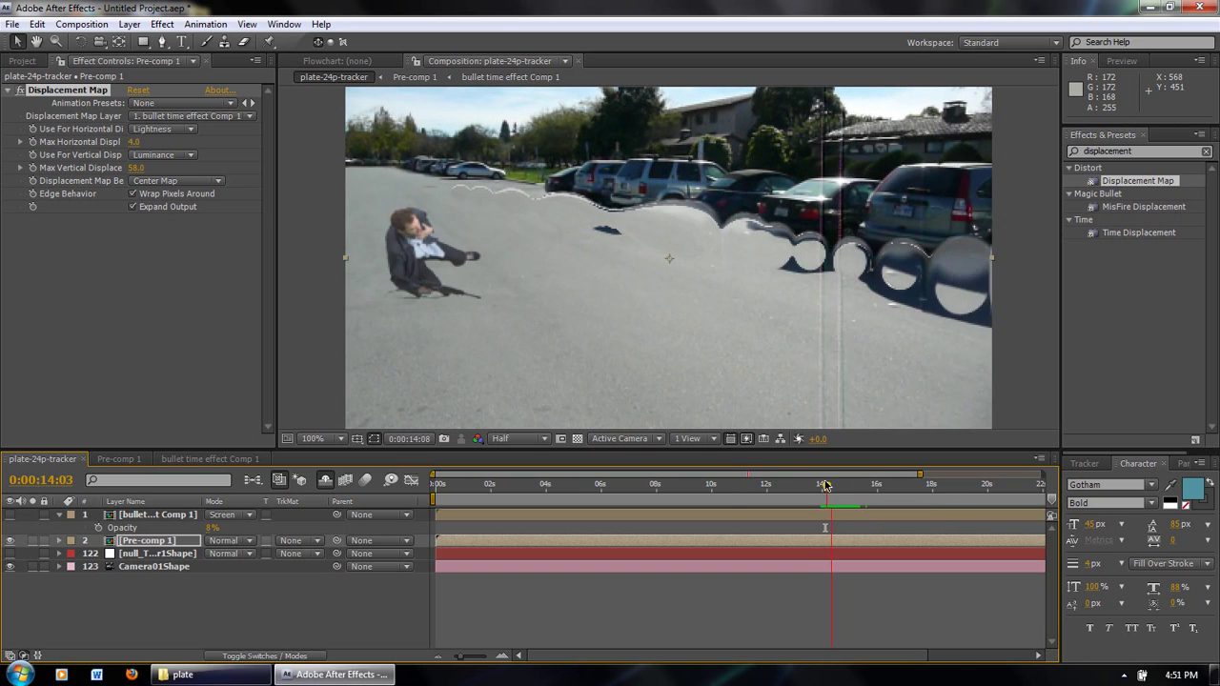
{"action": "key", "text": "space"}
Show the bullet time effect Comp 1 layer at 20% opacity and preview the combined trail from about 0:00:12:20.
{"action": "left_click", "coordinate": [143, 515]}
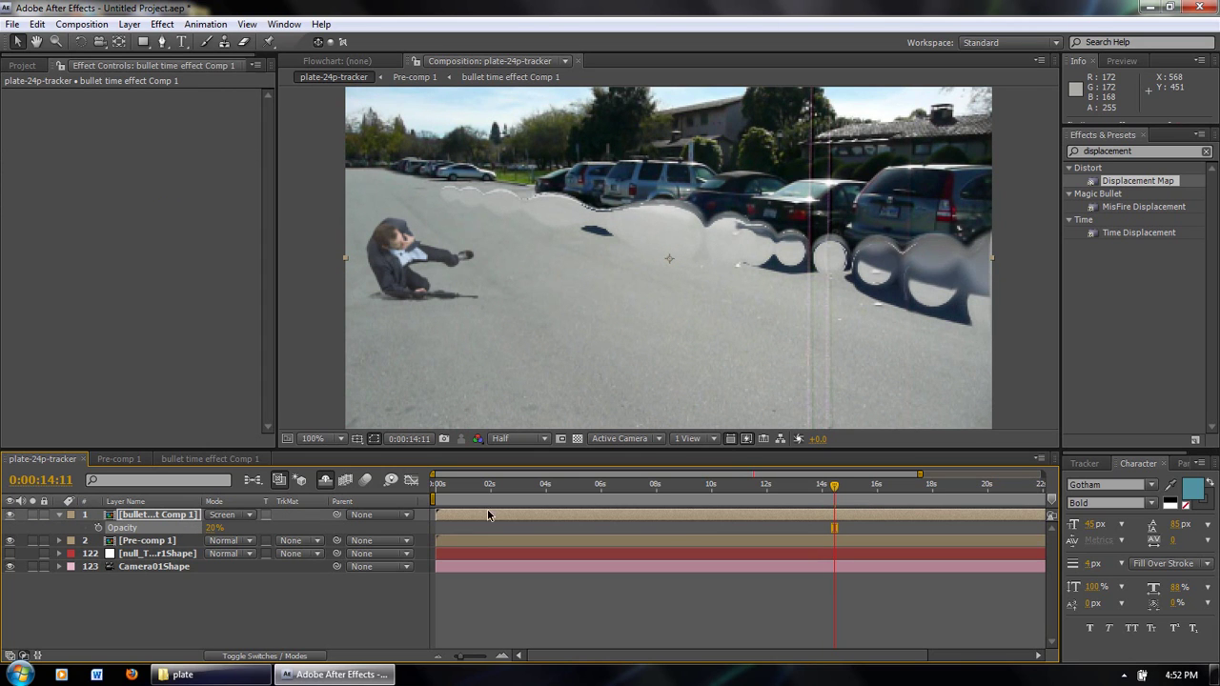
{"action": "left_click", "coordinate": [784, 490]}
{"action": "key", "text": "space"}
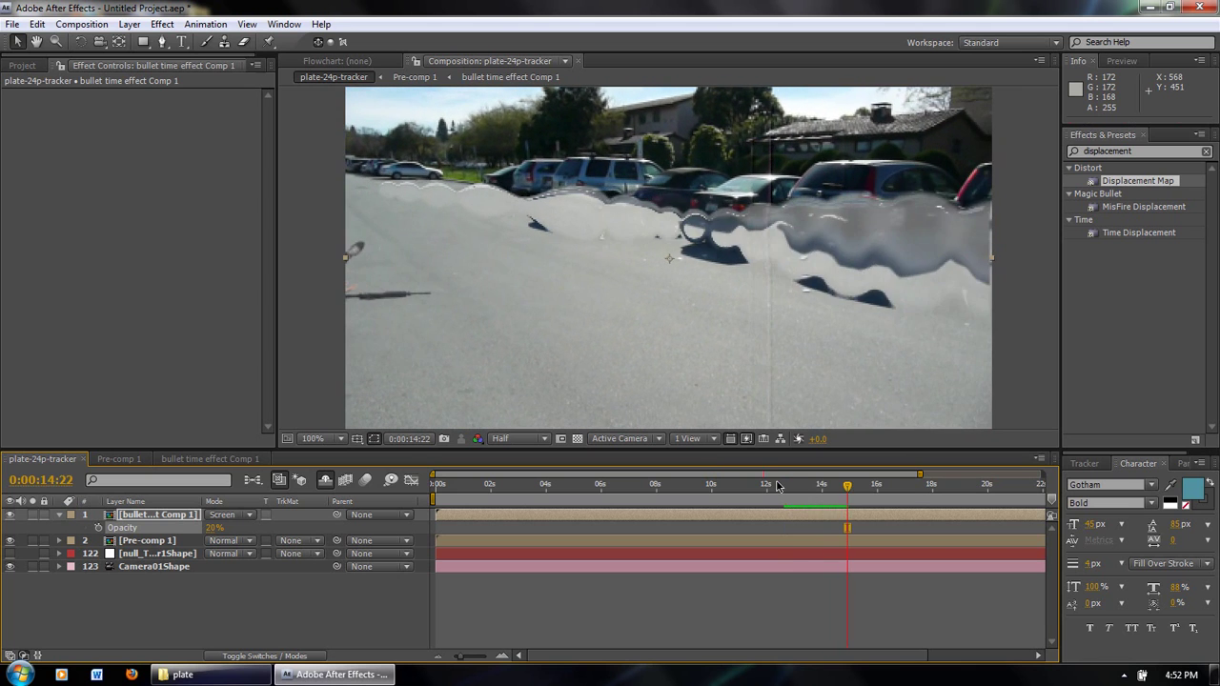
{"action": "left_click", "coordinate": [790, 487]}
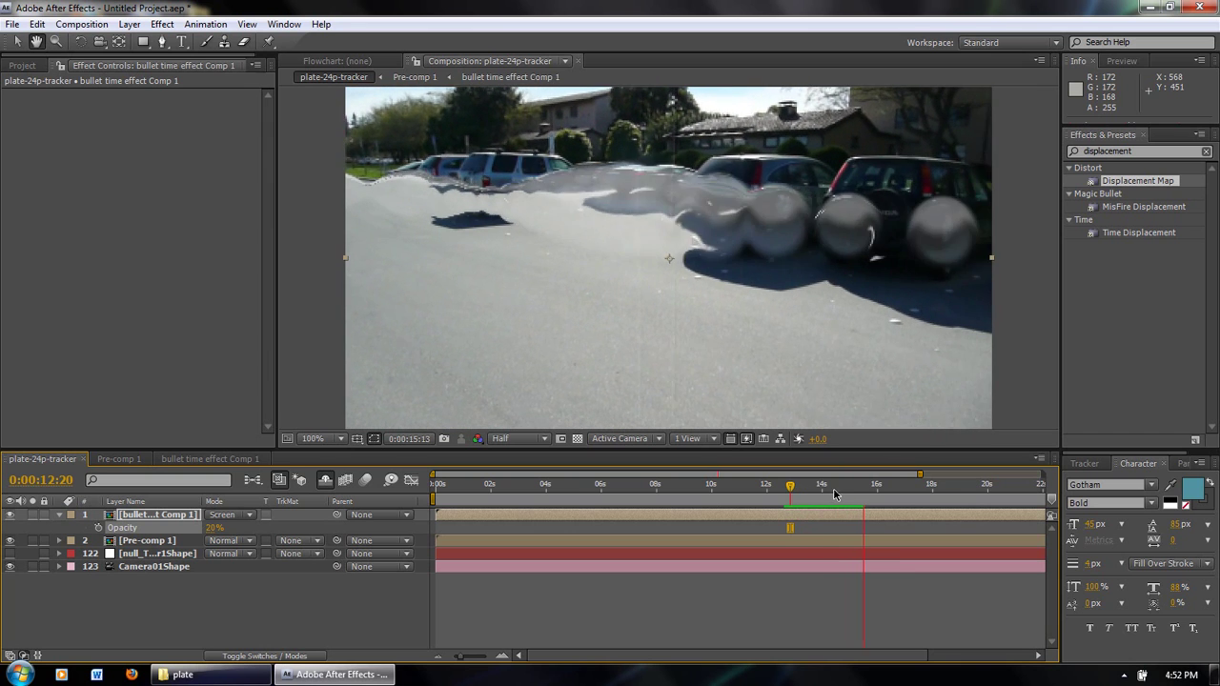
Preview the combined trail from about 0:00:12:21 and check the shot back to 0:00:10:15.
{"action": "left_click", "coordinate": [840, 486]}
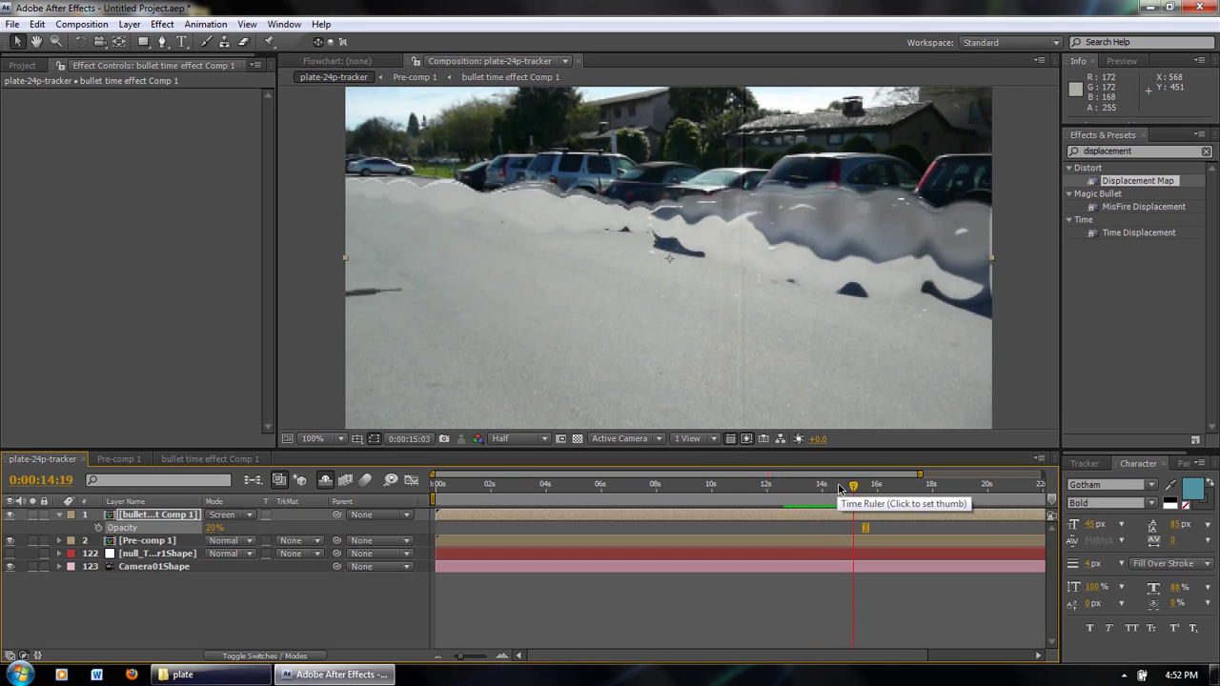
{"action": "left_click", "coordinate": [808, 486]}
{"action": "left_click", "coordinate": [795, 504]}
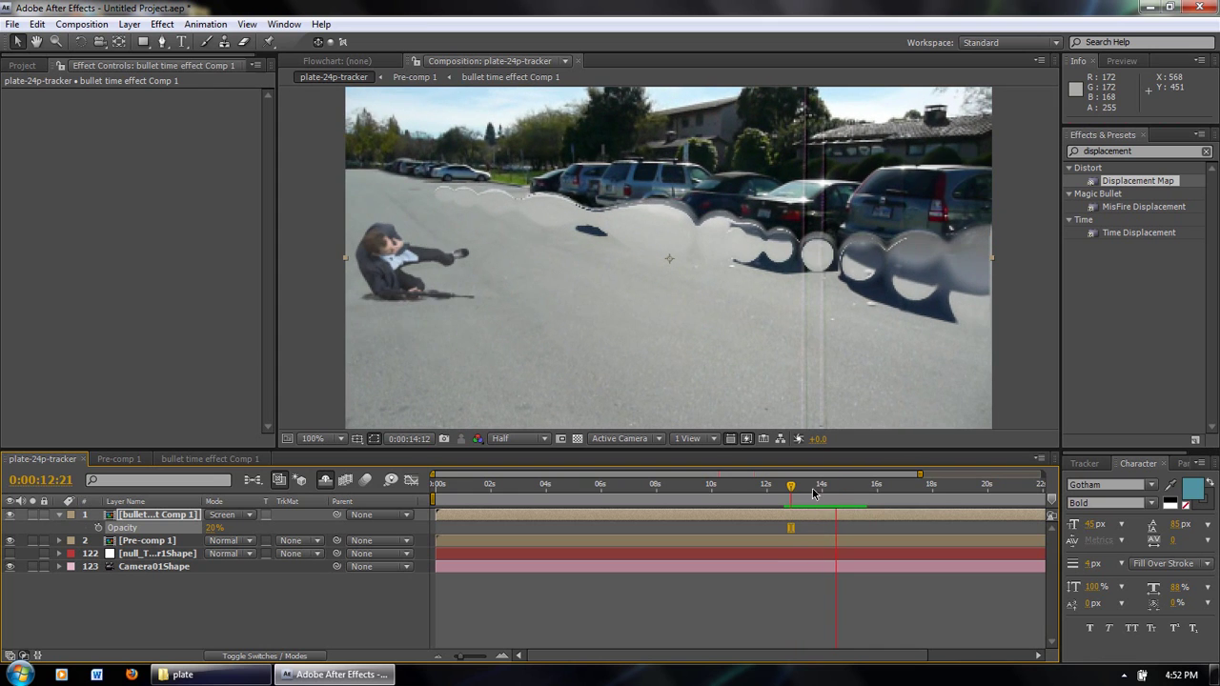
{"action": "left_click", "coordinate": [817, 486]}
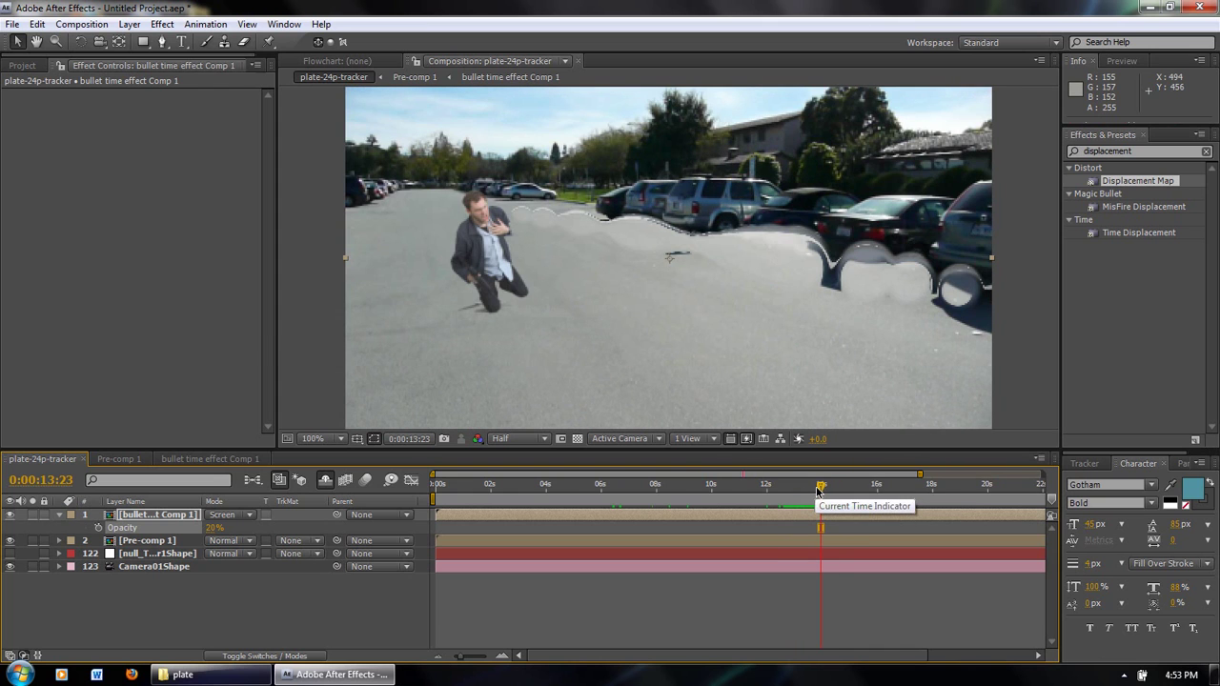
{"action": "mouse_move", "coordinate": [821, 490]}
{"action": "left_mouse_down"}
{"action": "mouse_move", "coordinate": [674, 488]}
{"action": "mouse_move", "coordinate": [729, 489]}
{"action": "left_mouse_up"}
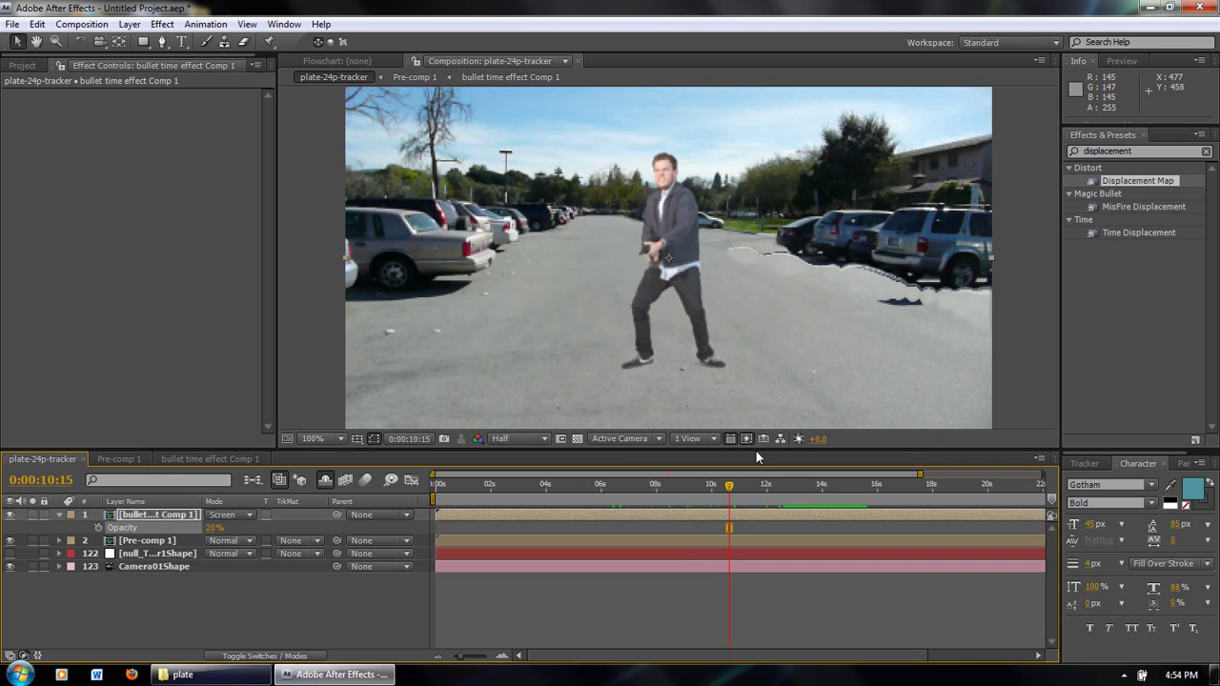
Try rotating the sam_shoot.mov layer about its vertical Y axis in Pre-comp 1.
{"action": "left_click", "coordinate": [134, 460]}
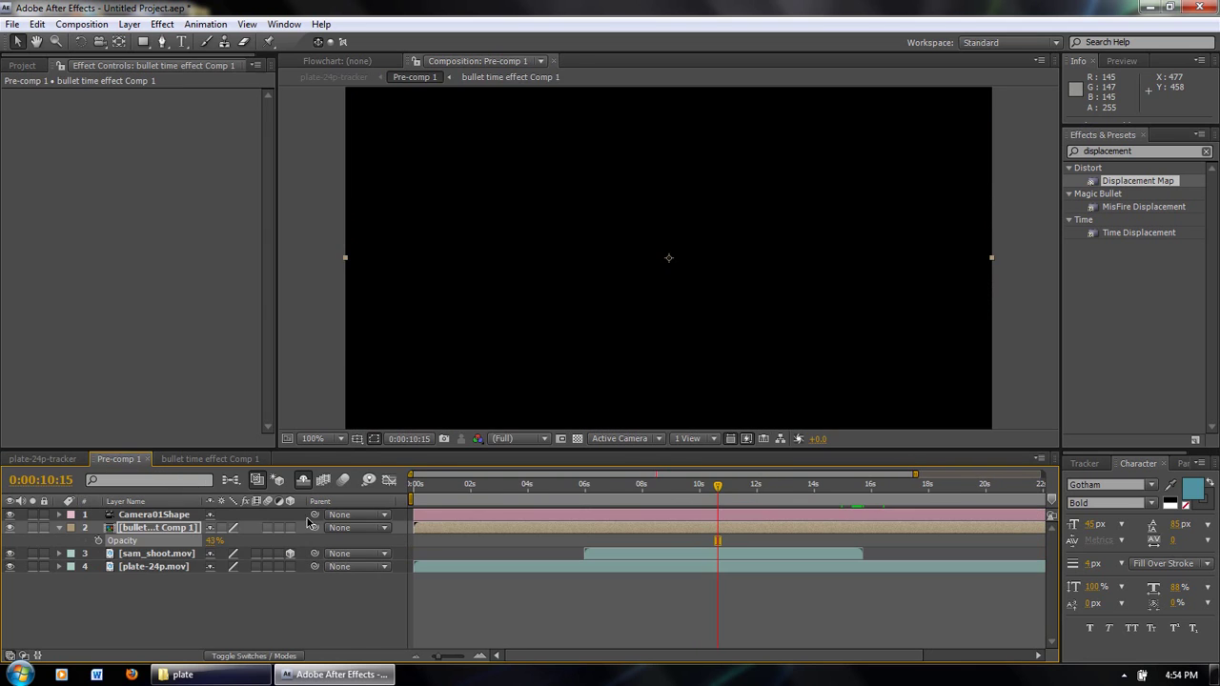
{"action": "left_click", "coordinate": [194, 554]}
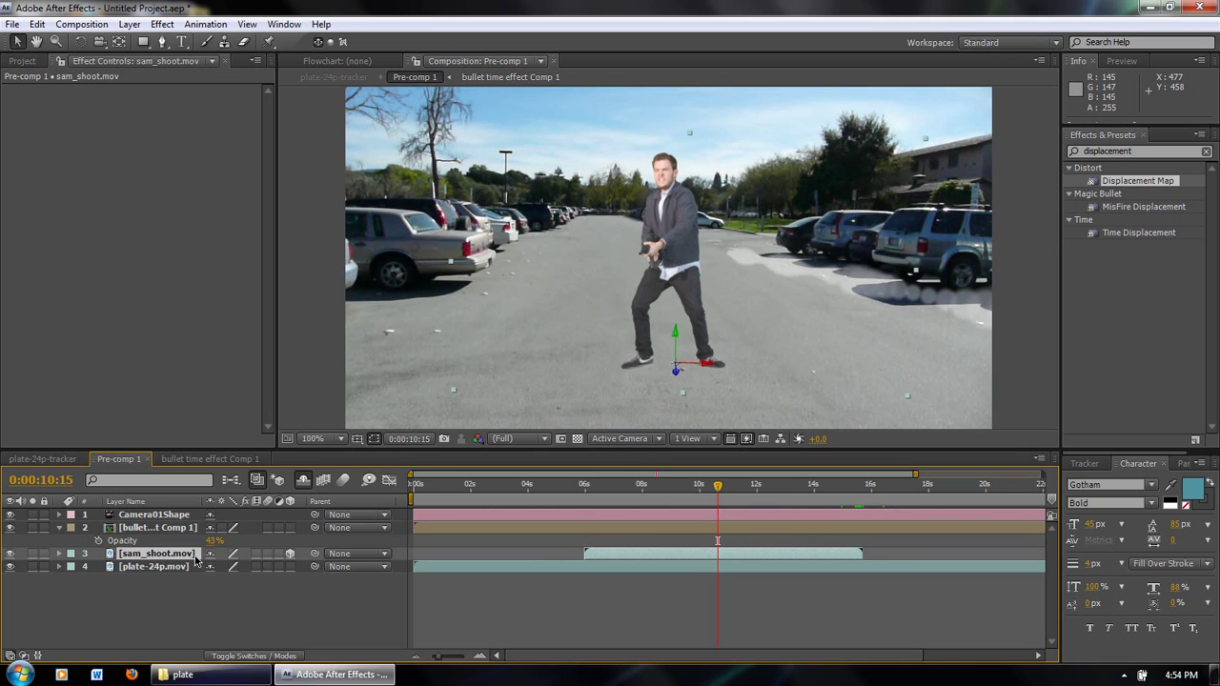
{"action": "key", "text": "w"}
{"action": "left_click_drag", "start_coordinate": [678, 332], "coordinate": [703, 354]}
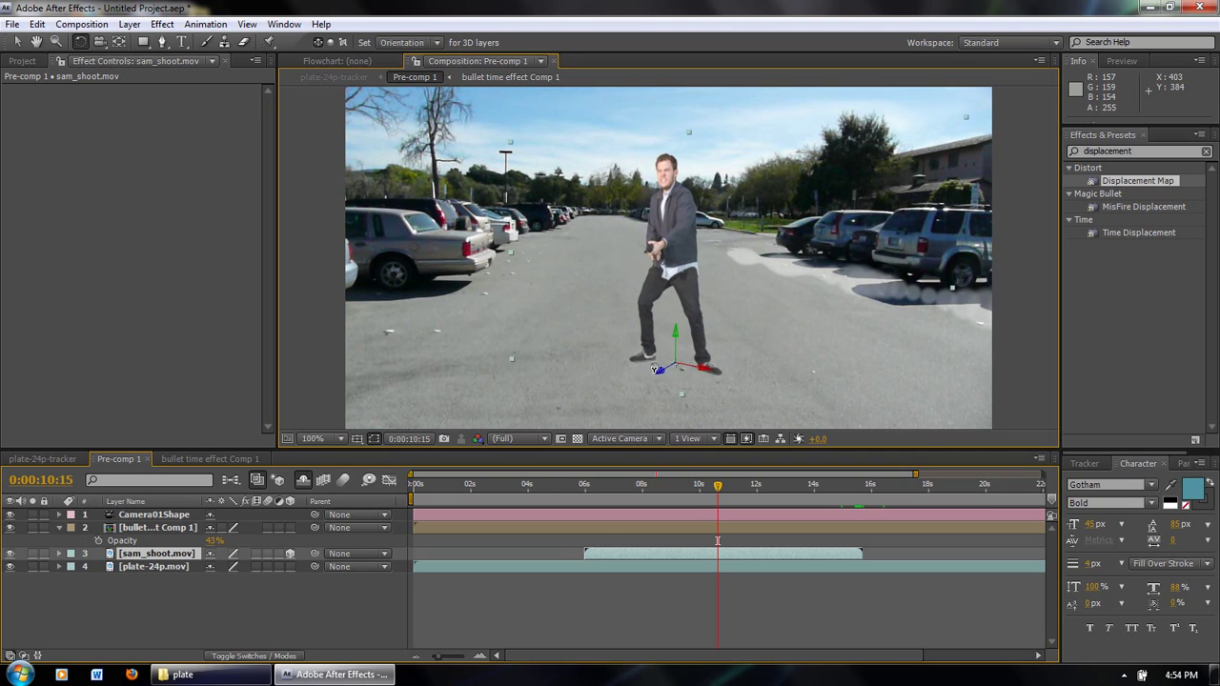
Set the current time of the plate-24p-tracker composition to 0:00:08:00.
{"action": "left_click", "coordinate": [52, 458]}
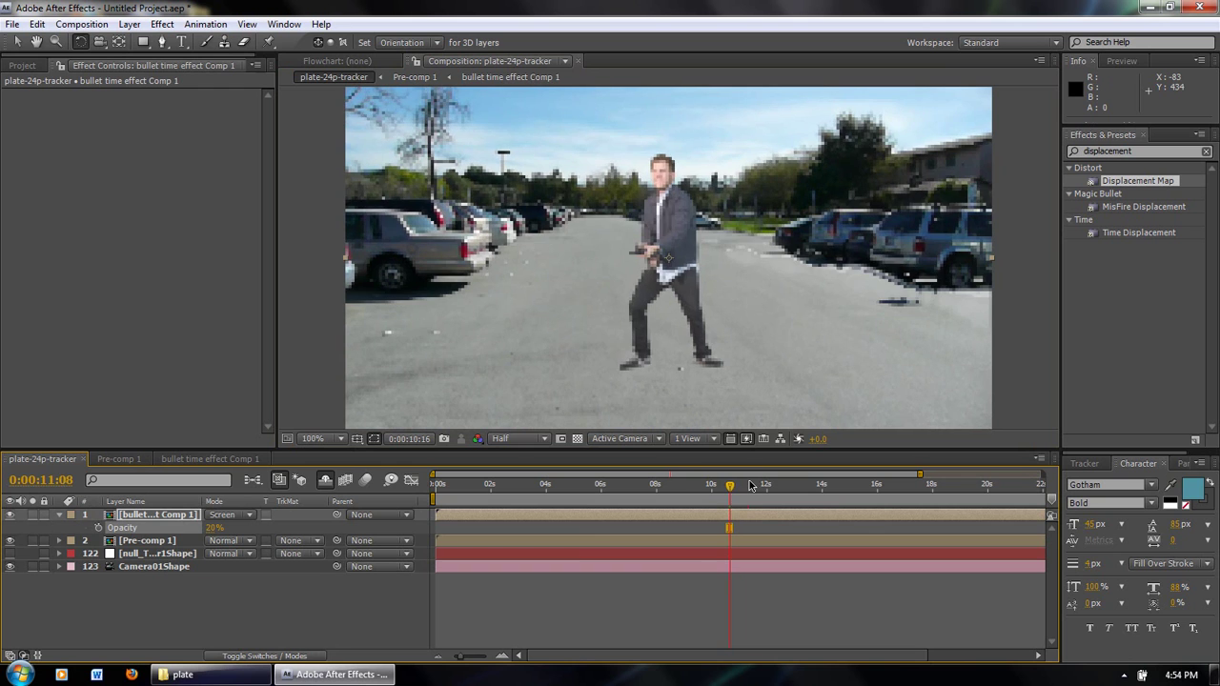
{"action": "left_click_drag", "start_coordinate": [730, 487], "coordinate": [677, 500]}
{"action": "left_click_drag", "start_coordinate": [664, 502], "coordinate": [657, 503]}
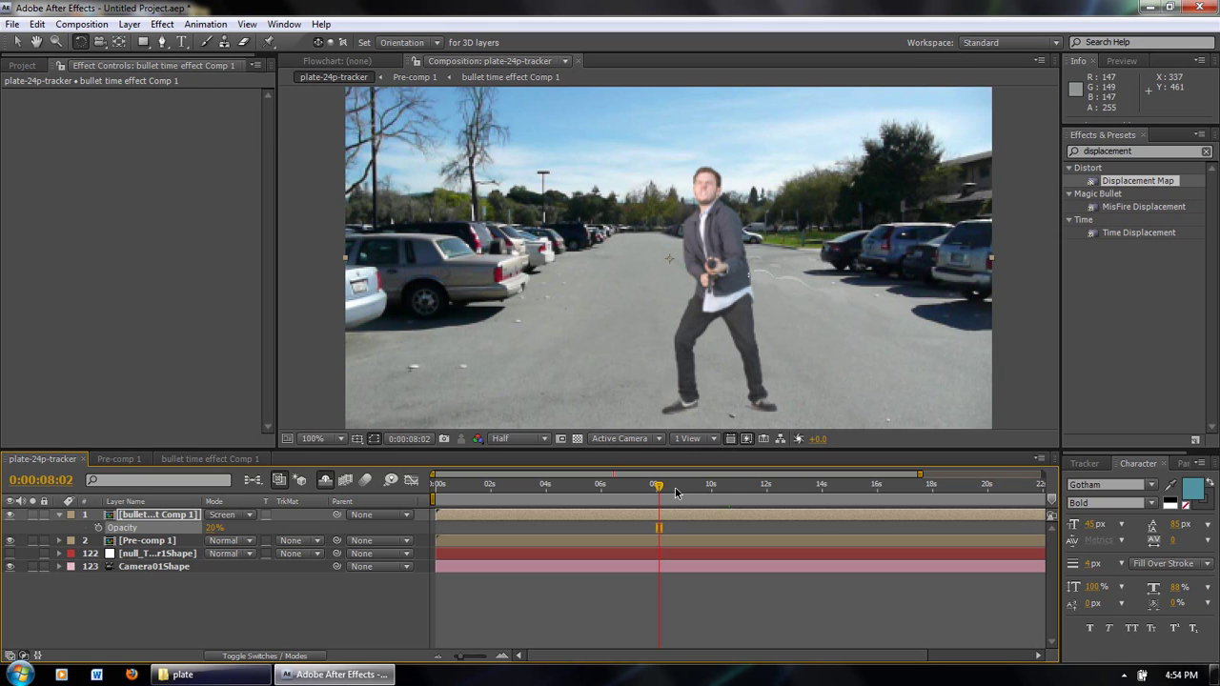
{"action": "mouse_move", "coordinate": [663, 490]}
{"action": "left_mouse_down"}
{"action": "mouse_move", "coordinate": [718, 490]}
{"action": "mouse_move", "coordinate": [656, 502]}
{"action": "left_mouse_up"}
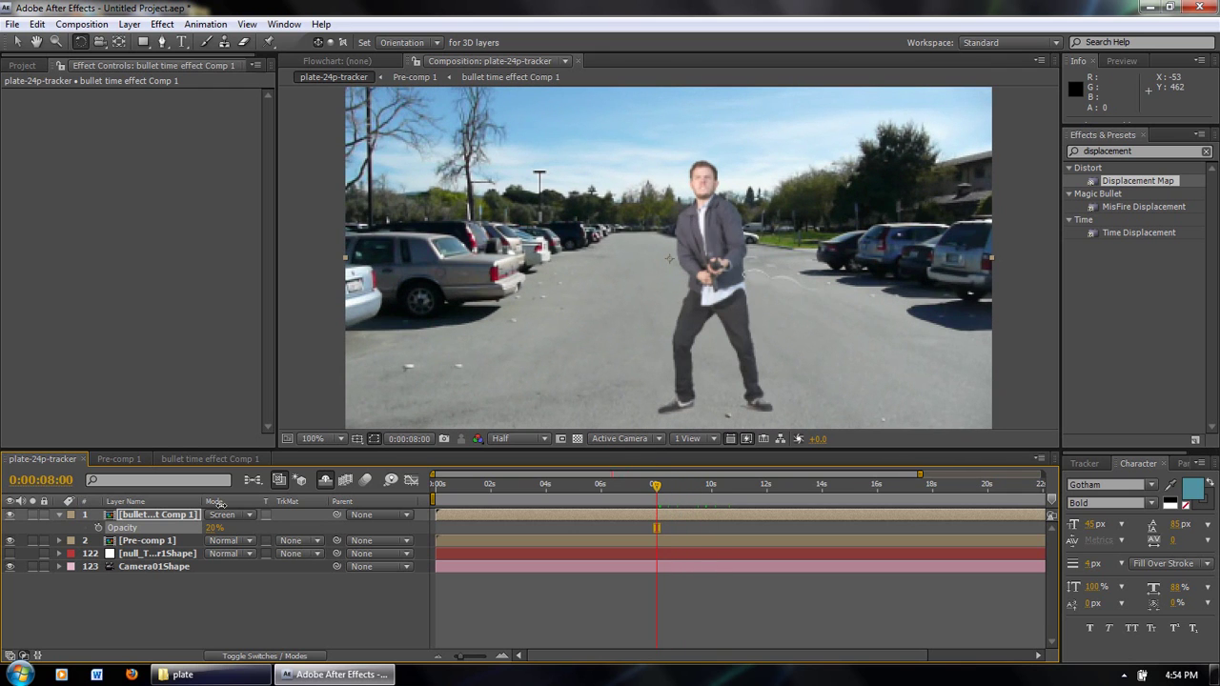
Create an 848 × 480 px bright yellow solid named "bullet back" in plate-24p-tracker.
{"action": "left_click", "coordinate": [128, 24]}
{"action": "mouse_move", "coordinate": [213, 46]}
{"action": "left_click", "coordinate": [414, 58]}
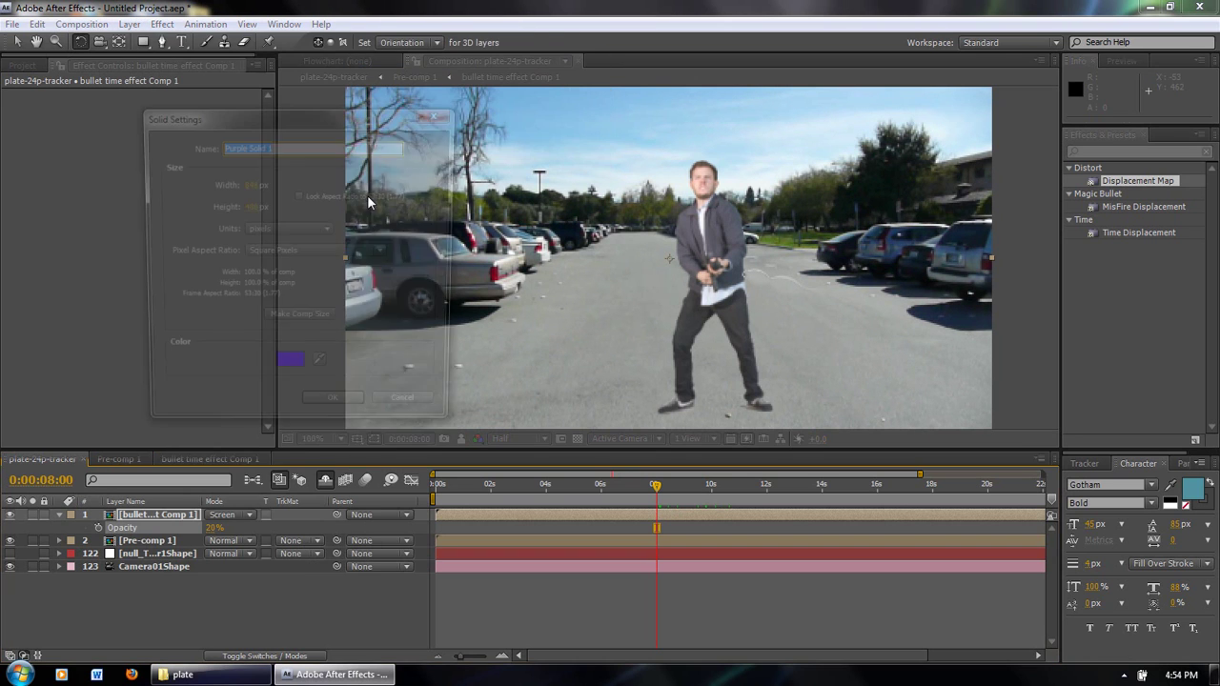
{"action": "type", "text": "bulletbac"}
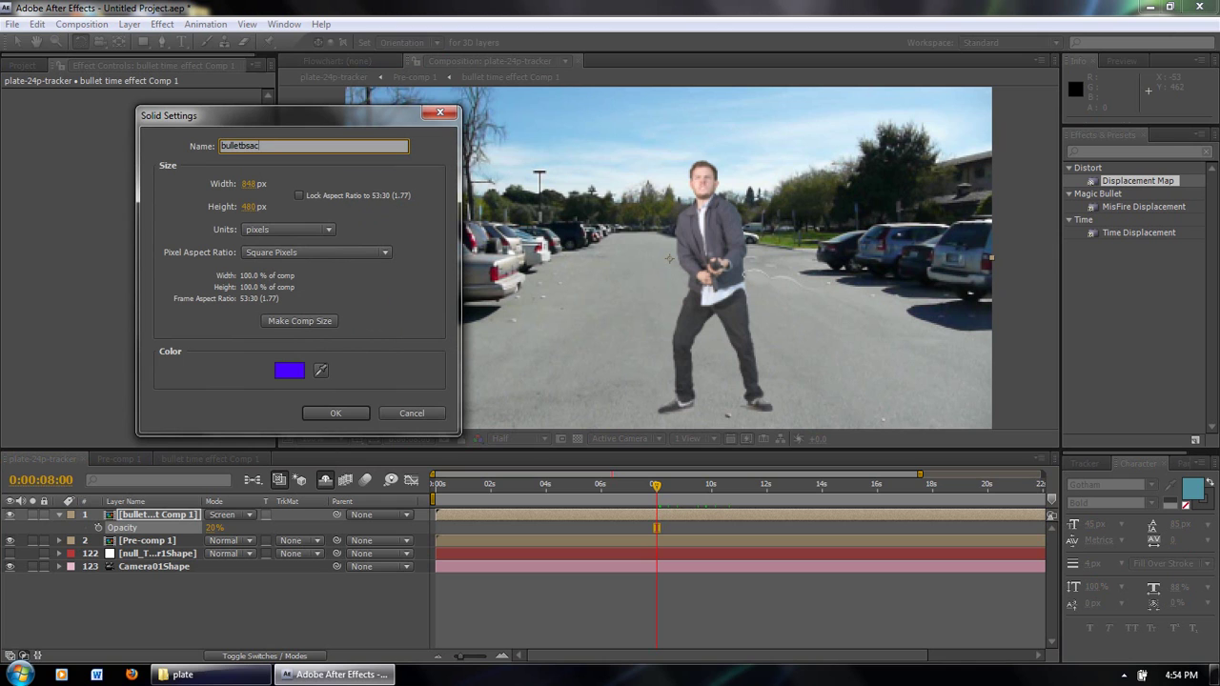
{"action": "left_click", "coordinate": [290, 369]}
{"action": "left_click_drag", "start_coordinate": [228, 94], "coordinate": [229, 192]}
{"action": "left_click_drag", "start_coordinate": [176, 79], "coordinate": [163, 34]}
{"action": "left_click", "coordinate": [331, 40]}
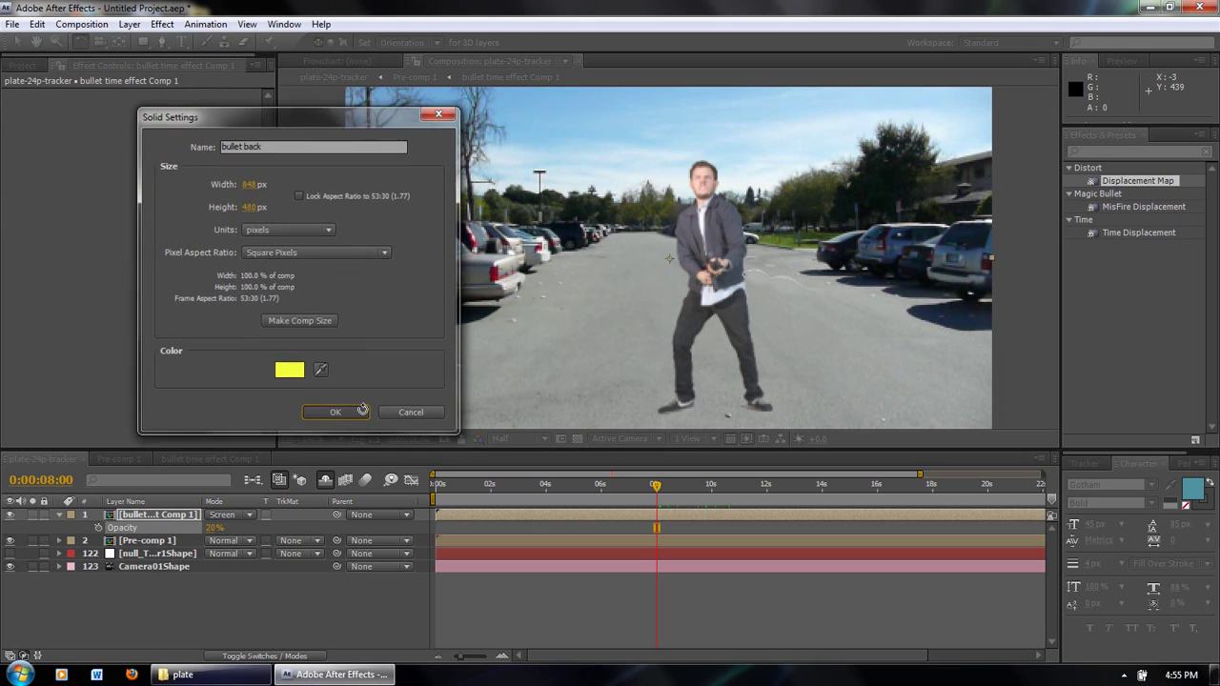
{"action": "key", "text": "Return"}
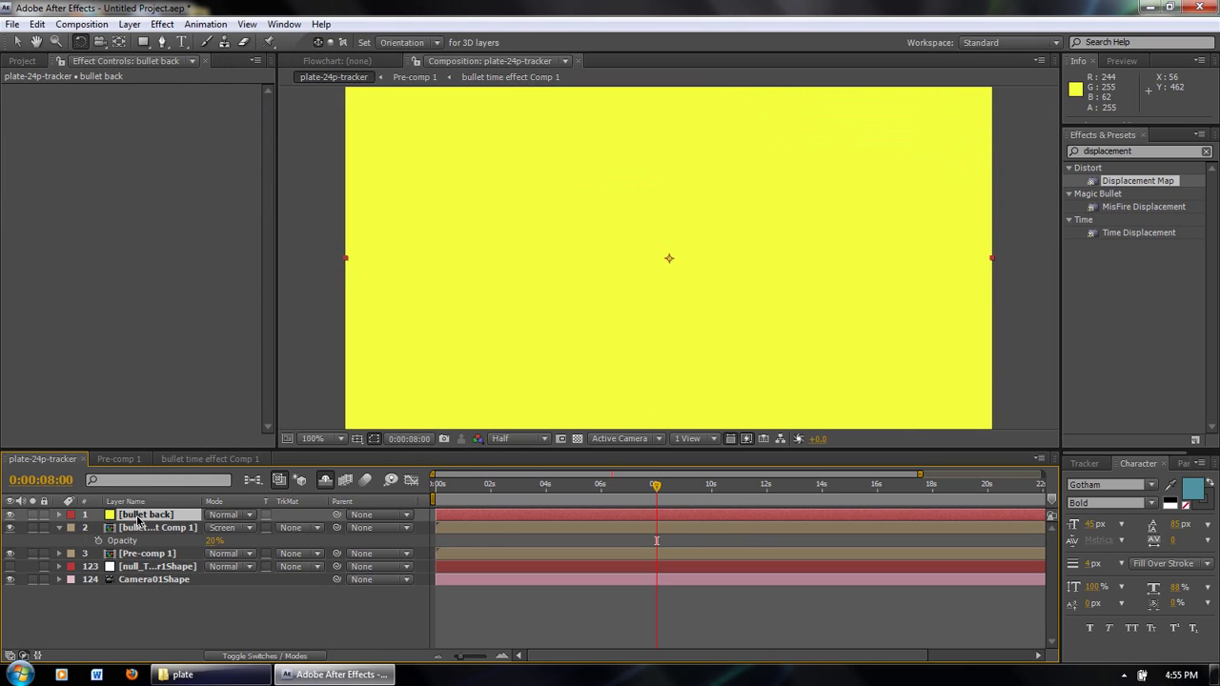
Duplicate the bullet back solid and rename the upper copy "bullet side".
{"action": "key", "text": "ctrl+d"}
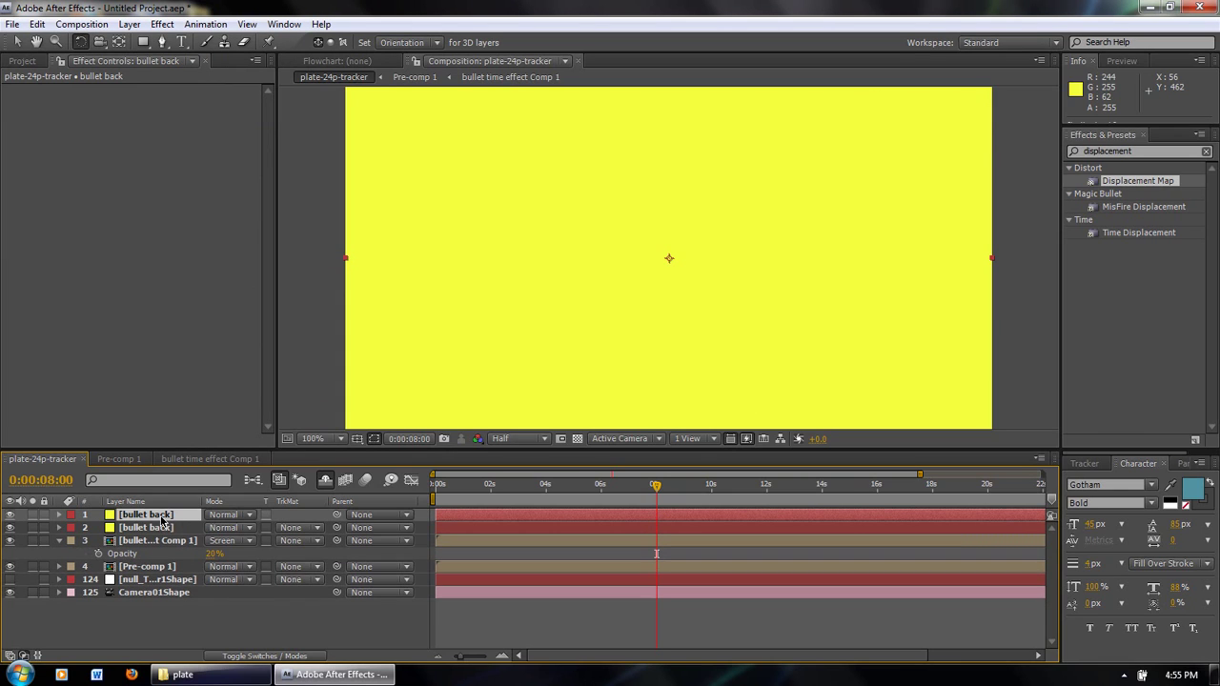
{"action": "key", "text": "Return"}
{"action": "key", "text": "End"}
{"action": "key", "text": "BackSpace"}
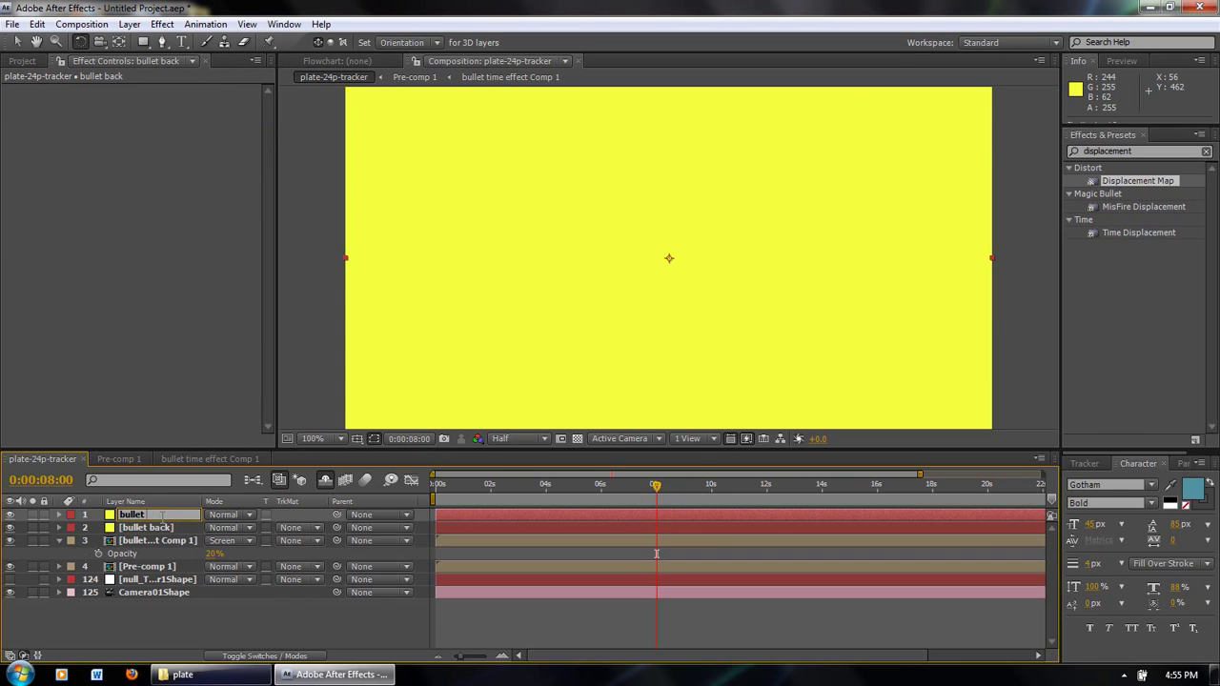
{"action": "key", "text": "Return"}
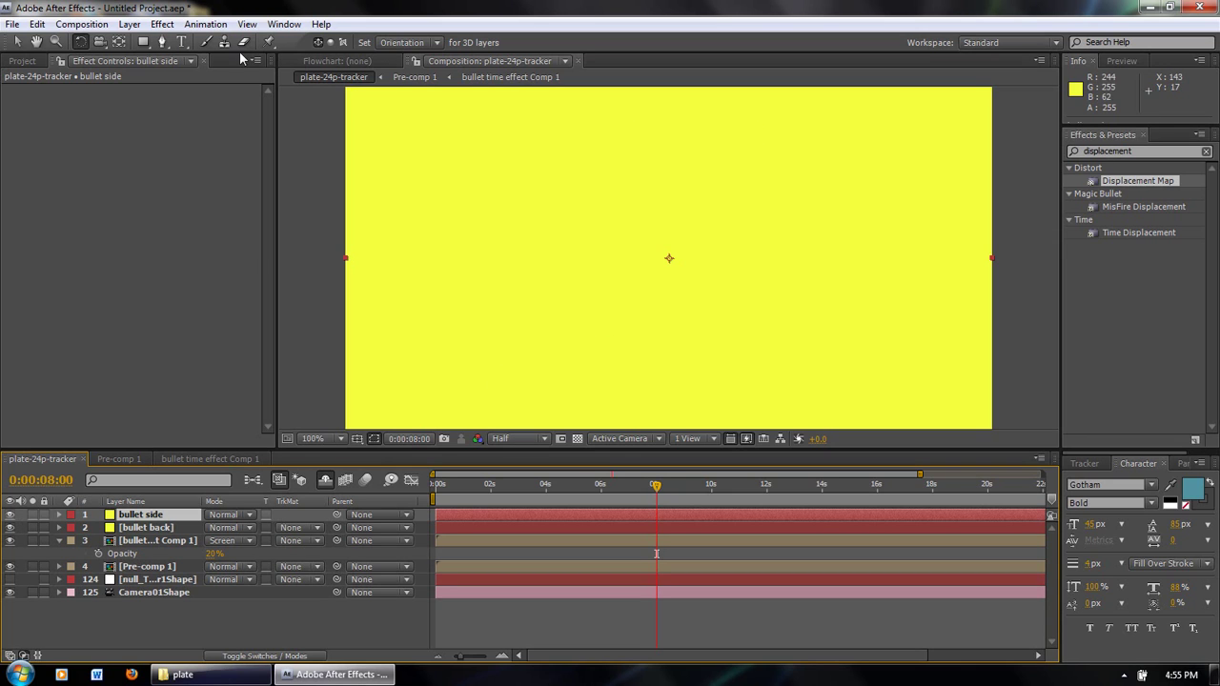
Draw a five-point bullet-shaped mask on bullet side with bullet back hidden, and even out its shoulder and tip points.
{"action": "left_click", "coordinate": [166, 44]}
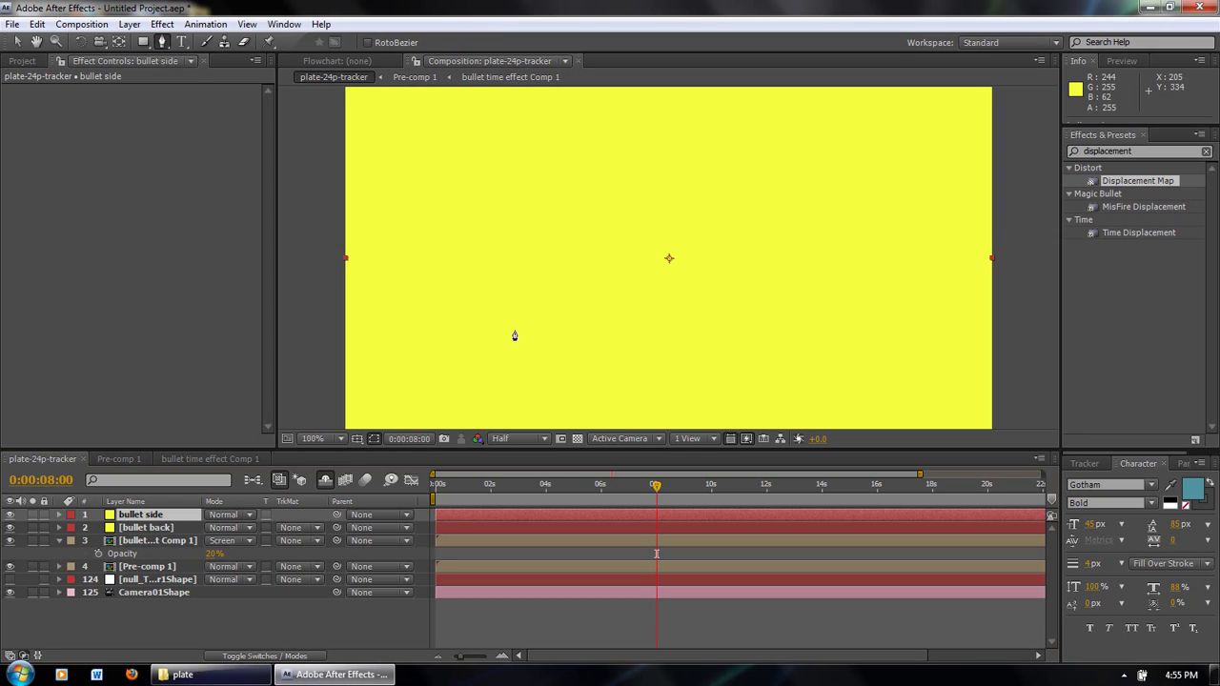
{"action": "left_click", "coordinate": [548, 232]}
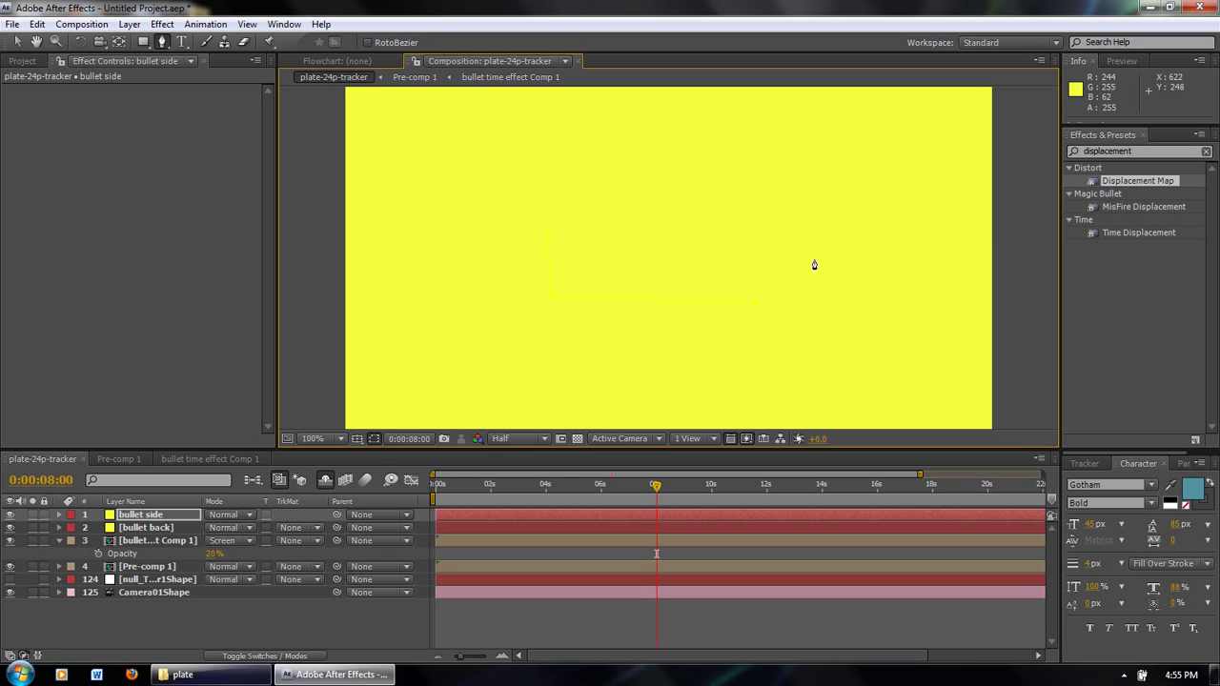
{"action": "left_click", "coordinate": [549, 233]}
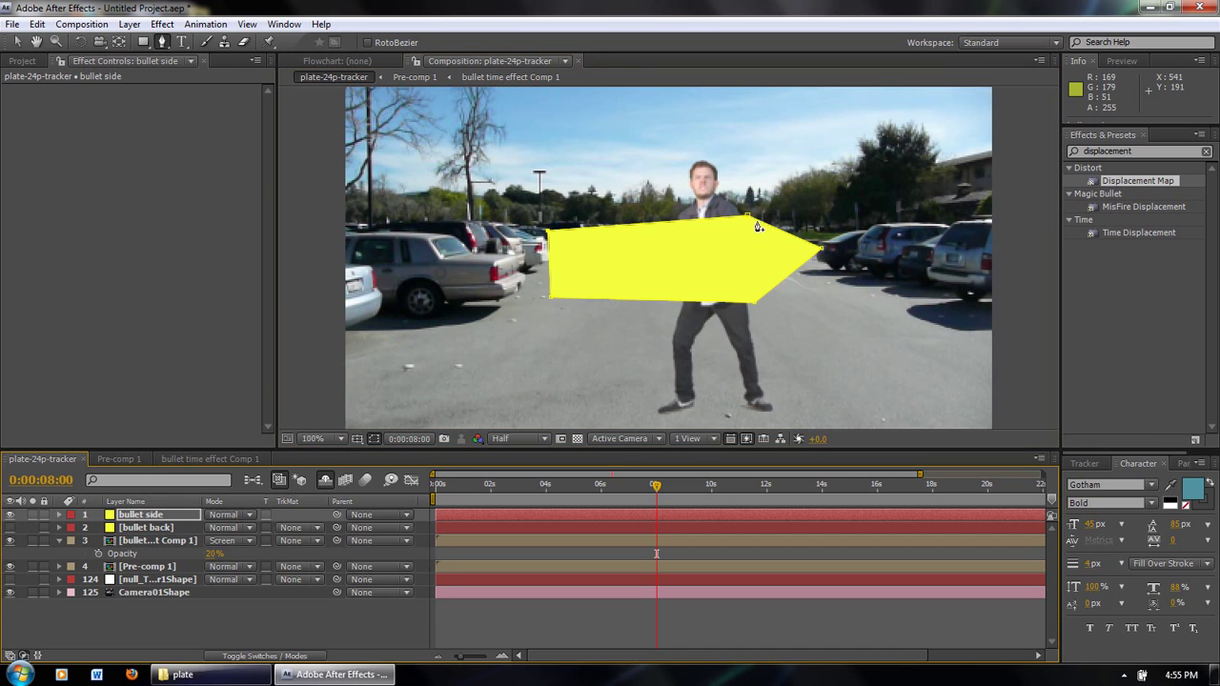
{"action": "key", "text": "v"}
{"action": "left_click", "coordinate": [749, 228]}
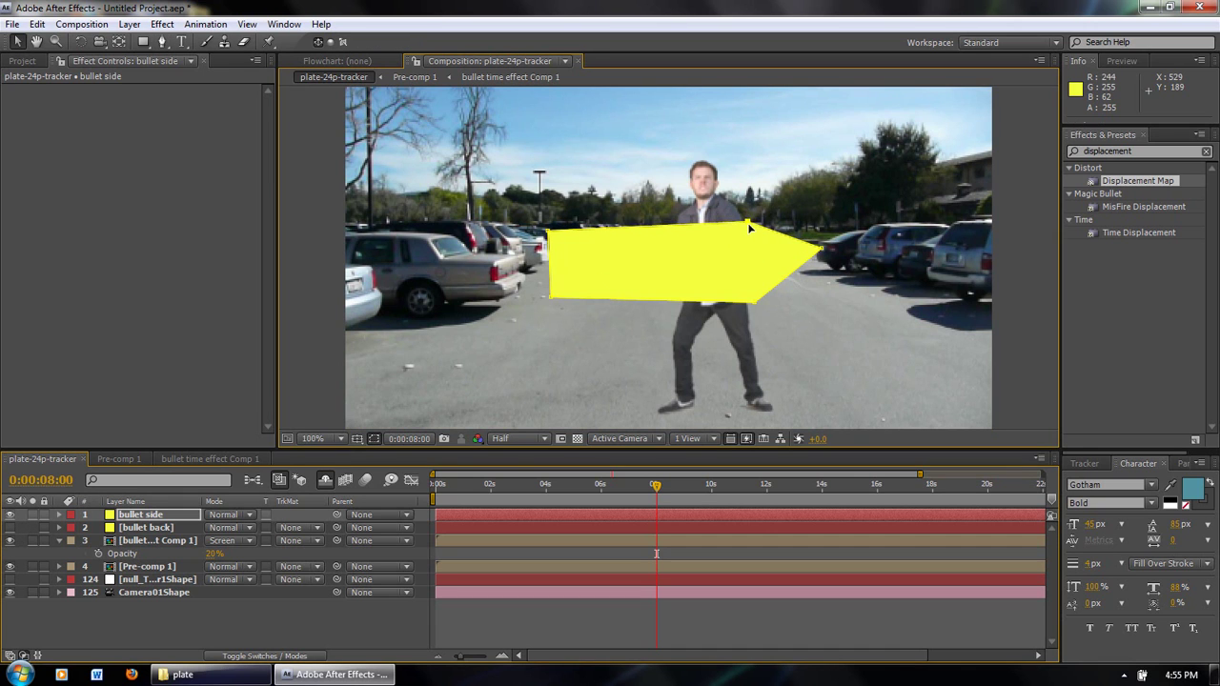
{"action": "left_click_drag", "start_coordinate": [757, 305], "coordinate": [752, 292]}
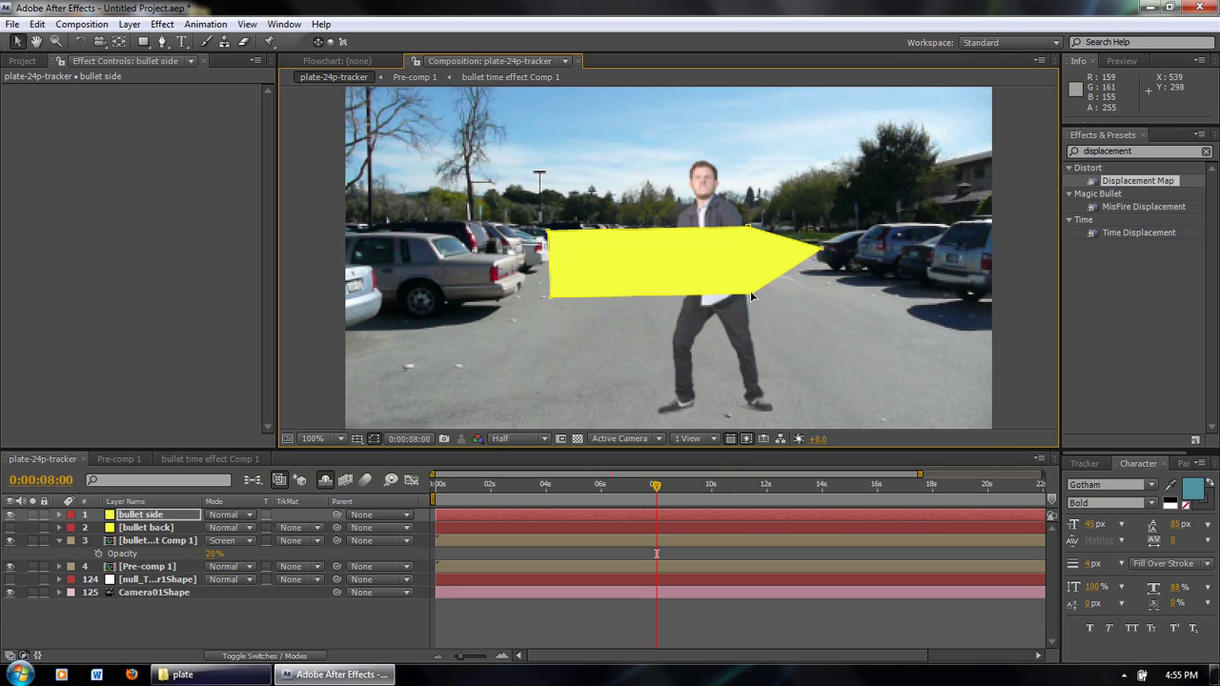
{"action": "left_click_drag", "start_coordinate": [821, 253], "coordinate": [822, 264]}
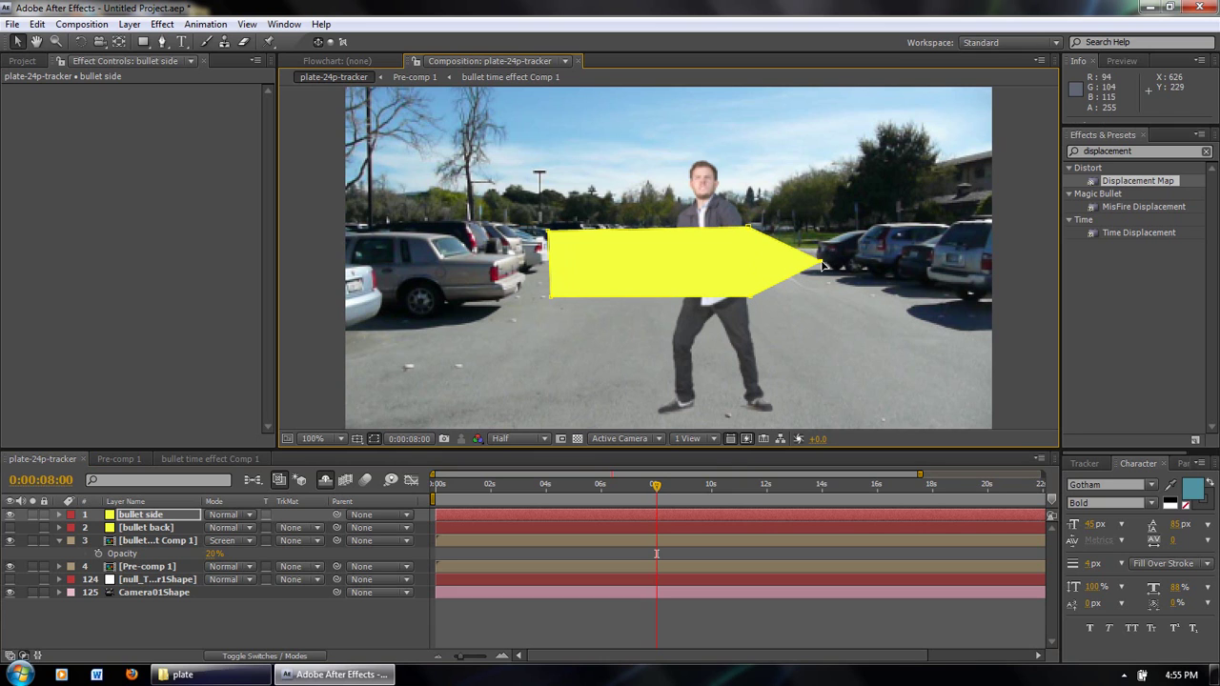
Convert the bullet side mask's tip to a smooth curve and shorten the body by moving both rear corners inward.
{"action": "left_click", "coordinate": [162, 42]}
{"action": "left_click_drag", "start_coordinate": [164, 45], "coordinate": [205, 92]}
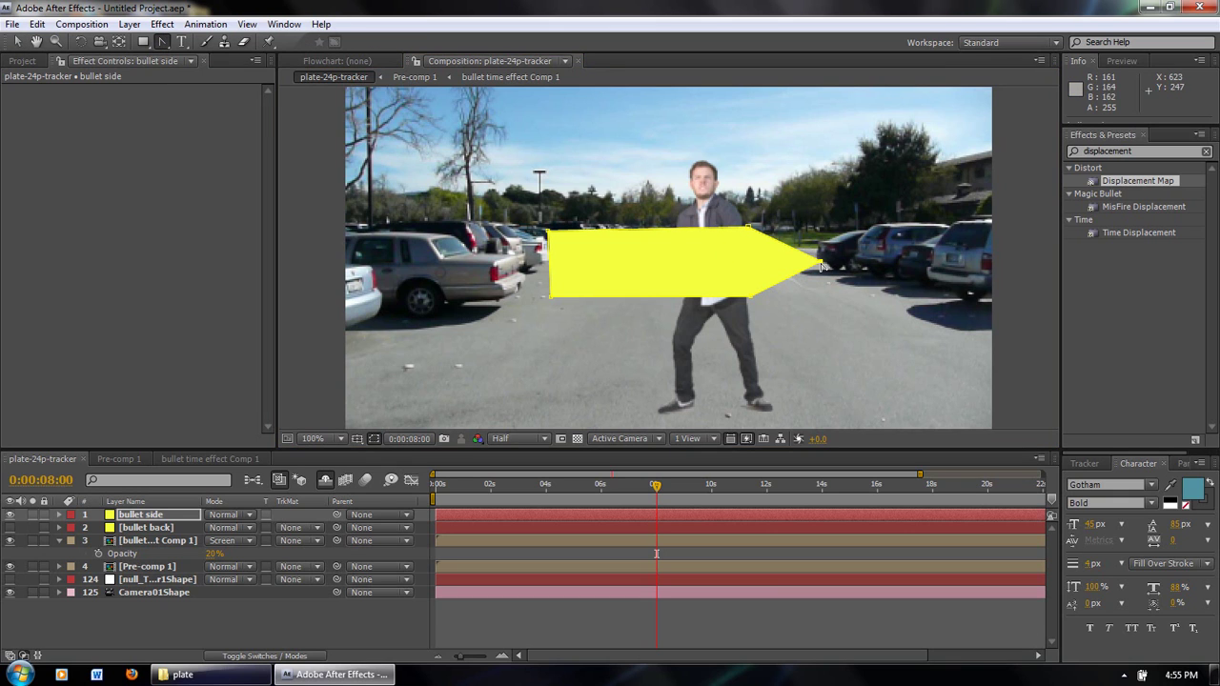
{"action": "left_click_drag", "start_coordinate": [823, 259], "coordinate": [822, 230]}
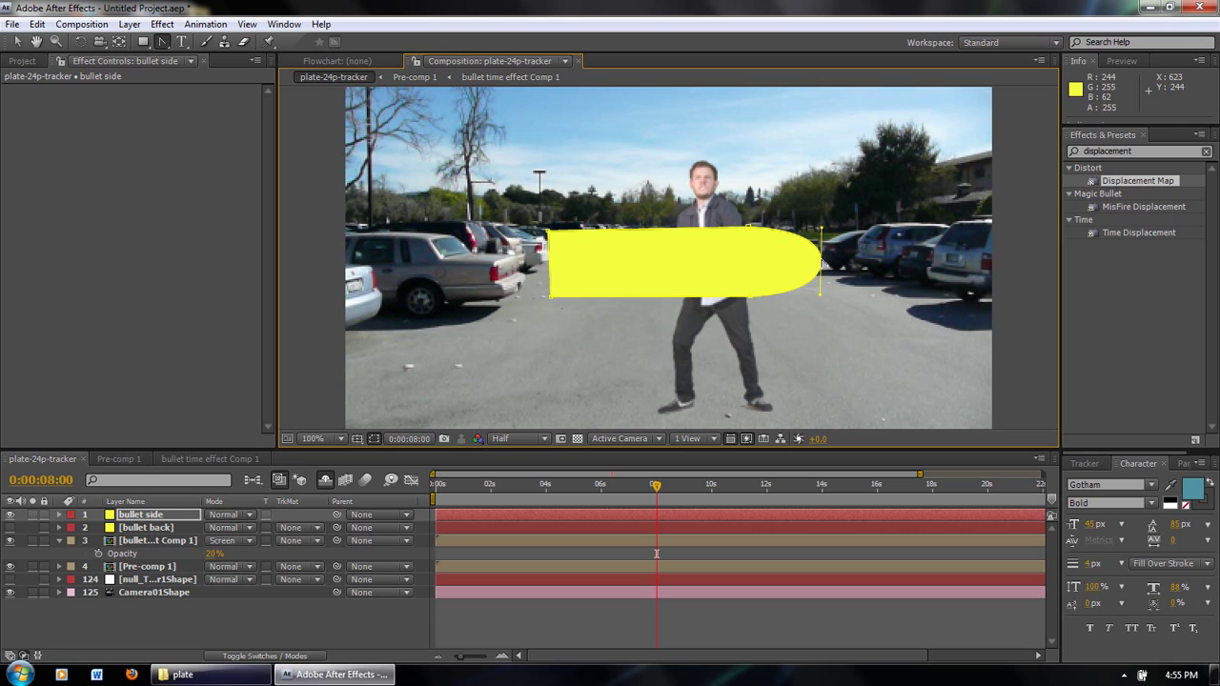
{"action": "left_click", "coordinate": [821, 257]}
{"action": "left_click", "coordinate": [821, 259]}
{"action": "key", "text": "v"}
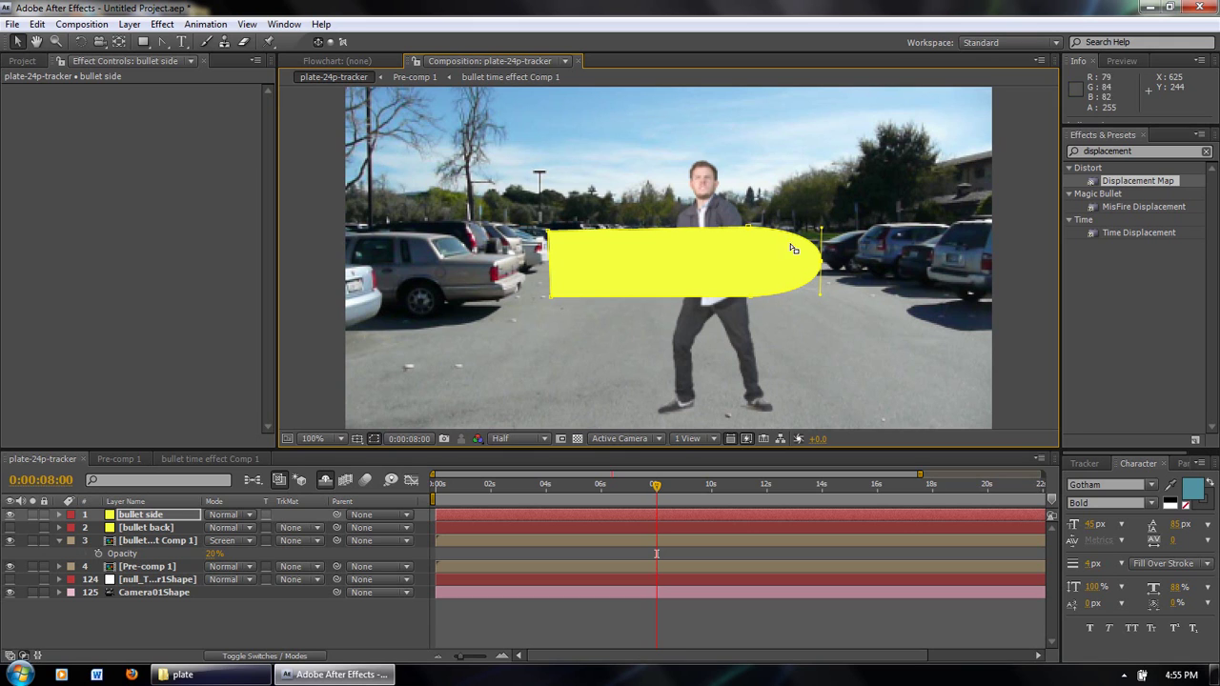
{"action": "left_click_drag", "start_coordinate": [550, 229], "coordinate": [588, 230]}
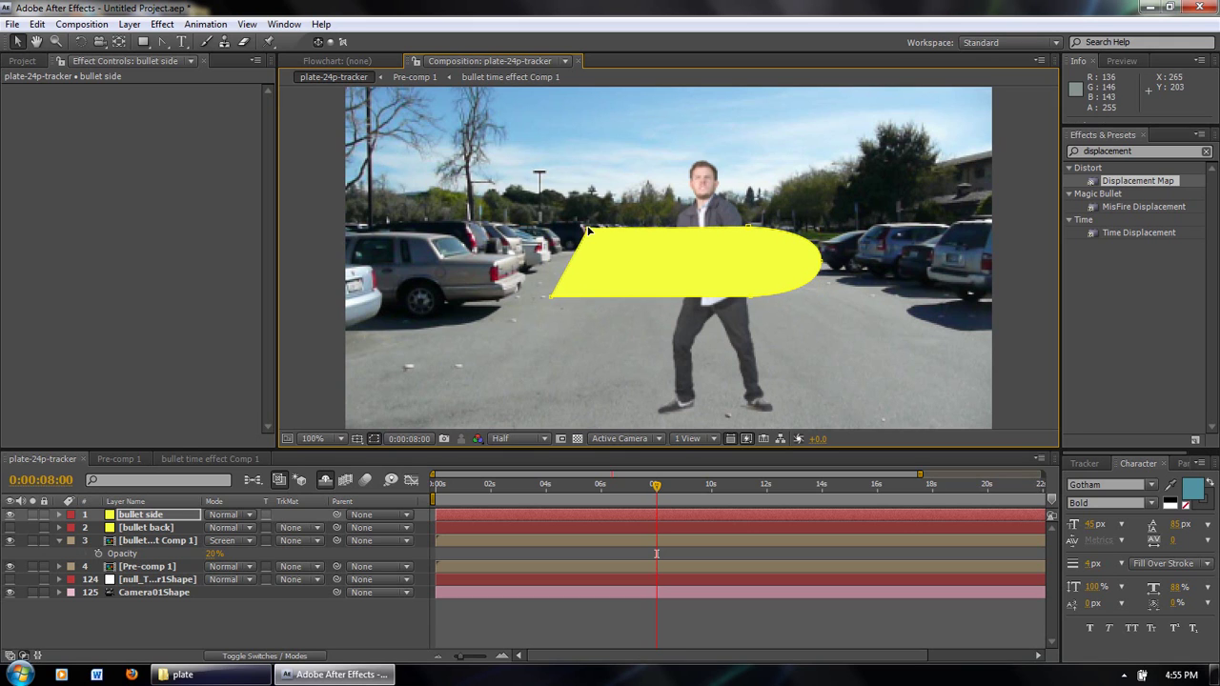
{"action": "left_click_drag", "start_coordinate": [551, 299], "coordinate": [584, 297]}
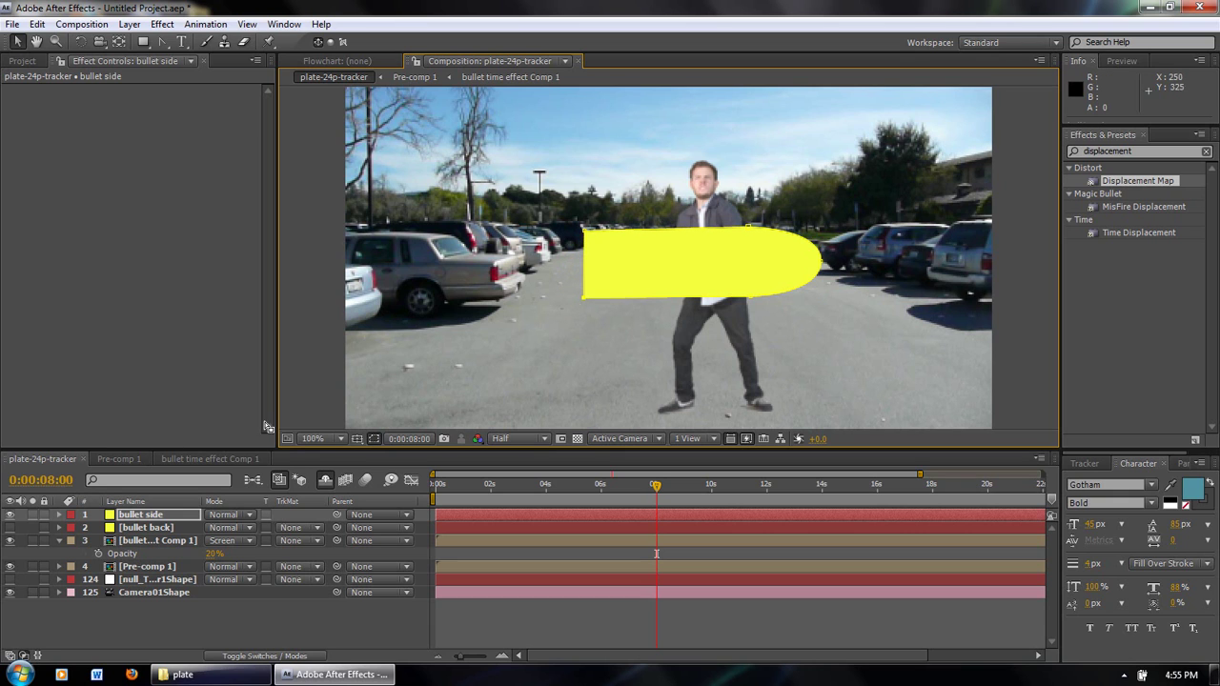
Show bullet back, draw a circular mask on it about as tall as the bullet body, and set its Anchor Point to 221.0, 252.0.
{"action": "left_click", "coordinate": [10, 527]}
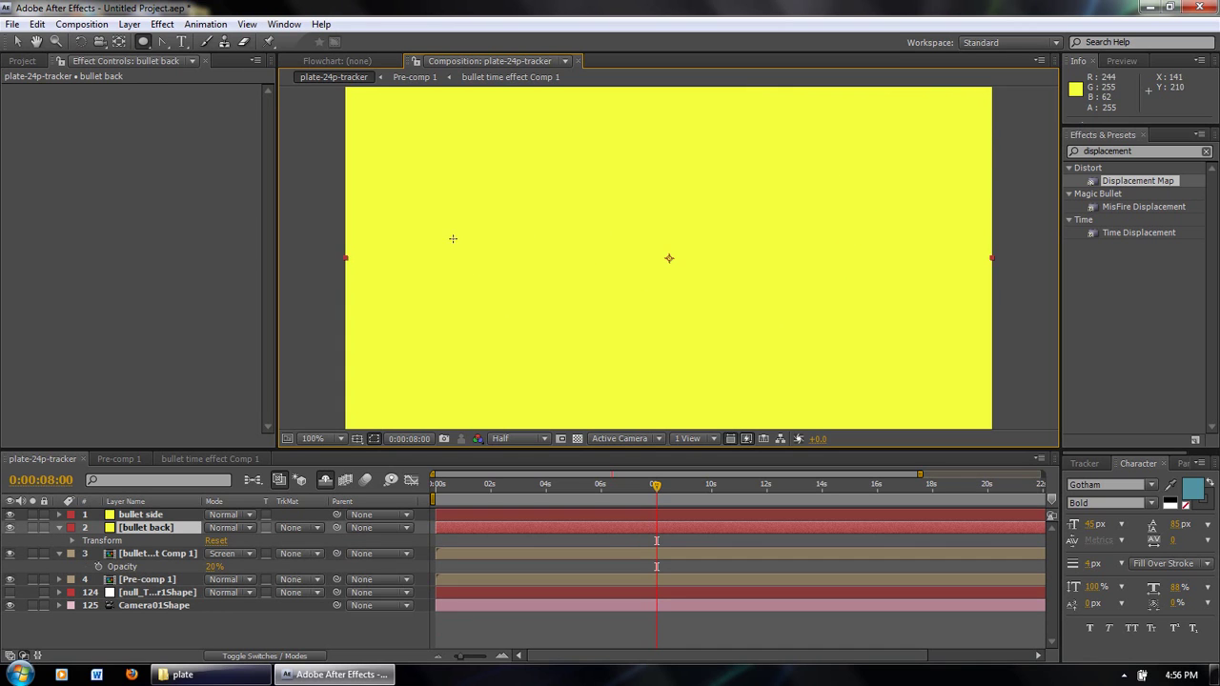
{"action": "left_click_drag", "start_coordinate": [475, 227], "coordinate": [551, 301]}
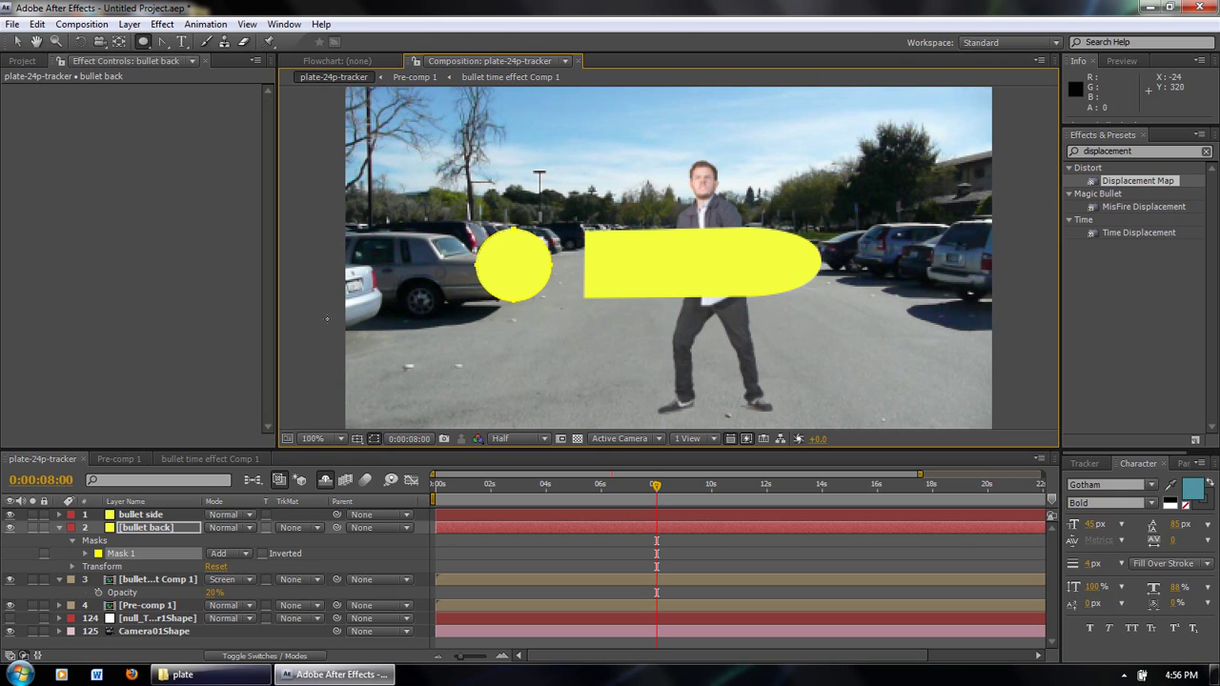
{"action": "left_click", "coordinate": [150, 529]}
{"action": "key", "text": "a"}
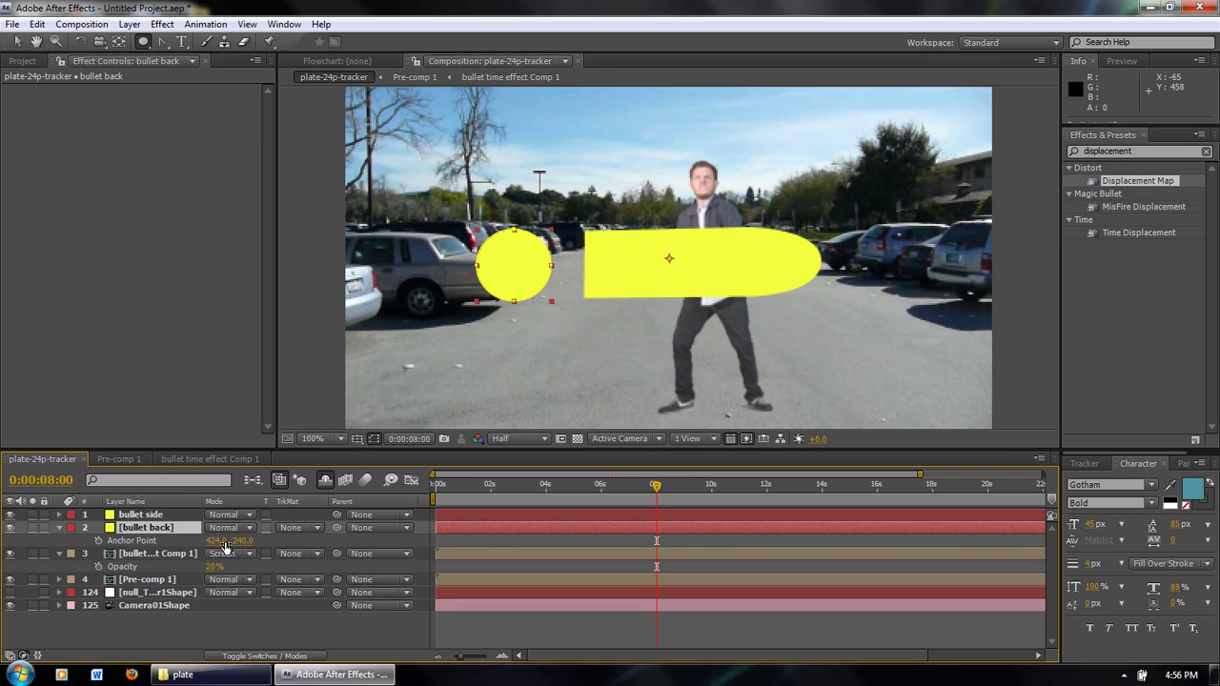
{"action": "left_click_drag", "start_coordinate": [217, 541], "coordinate": [73, 553]}
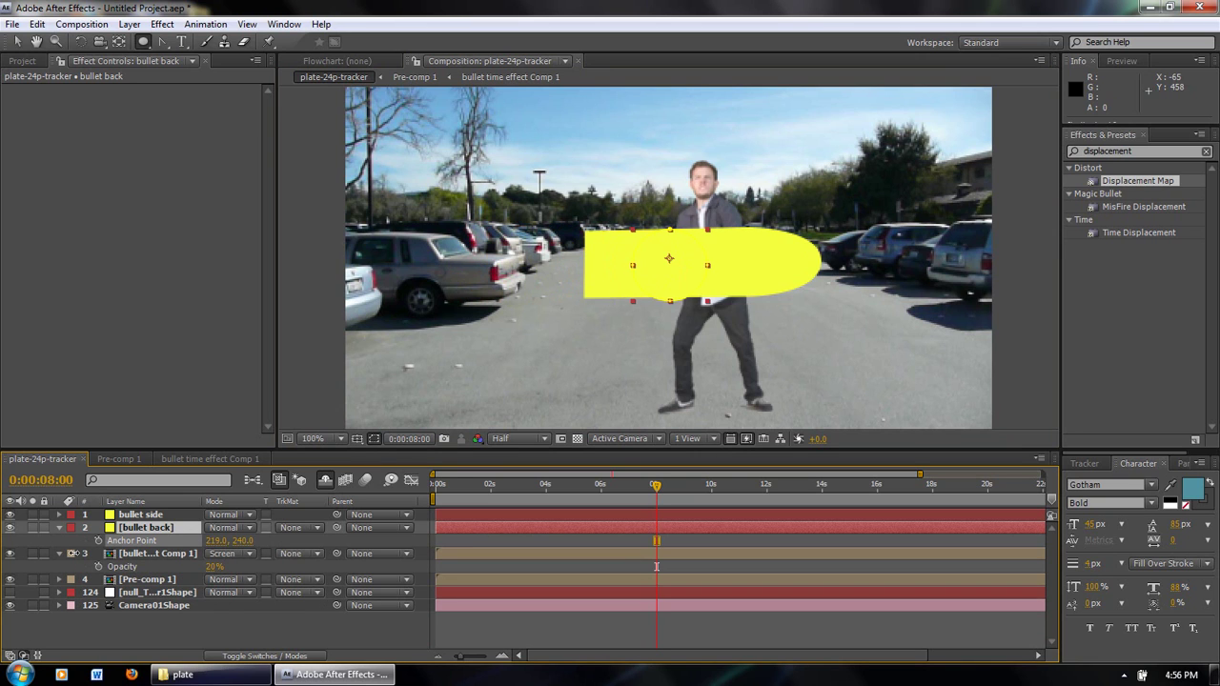
{"action": "left_click_drag", "start_coordinate": [244, 541], "coordinate": [255, 538]}
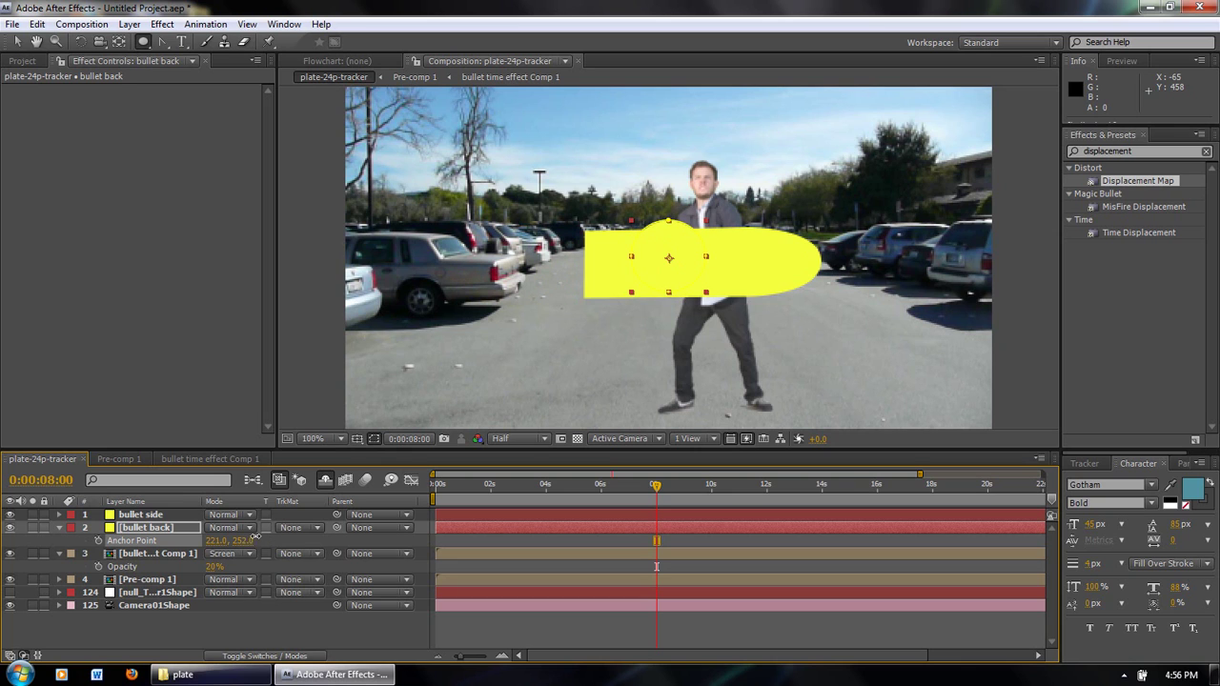
Set the bullet side layer's Anchor Point to 315.0, 246.0 at the middle of the mask's rear edge.
{"action": "left_click", "coordinate": [170, 516]}
{"action": "key", "text": "a"}
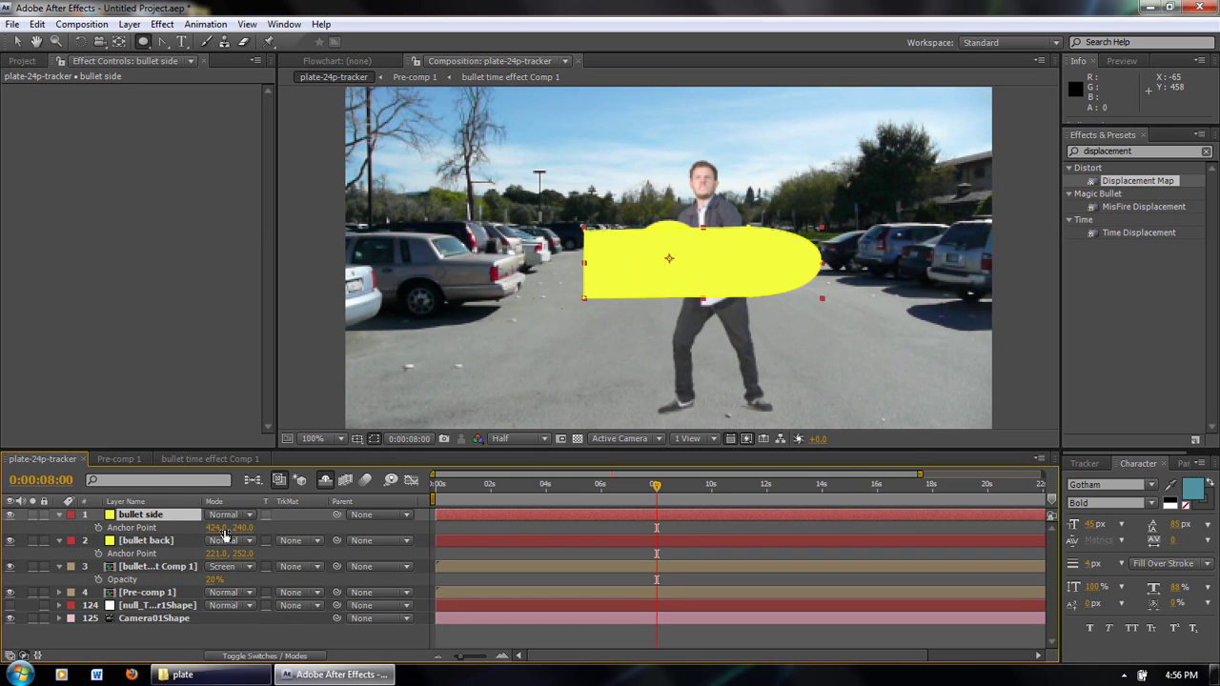
{"action": "left_click_drag", "start_coordinate": [218, 527], "coordinate": [124, 536]}
{"action": "left_click_drag", "start_coordinate": [244, 527], "coordinate": [254, 524]}
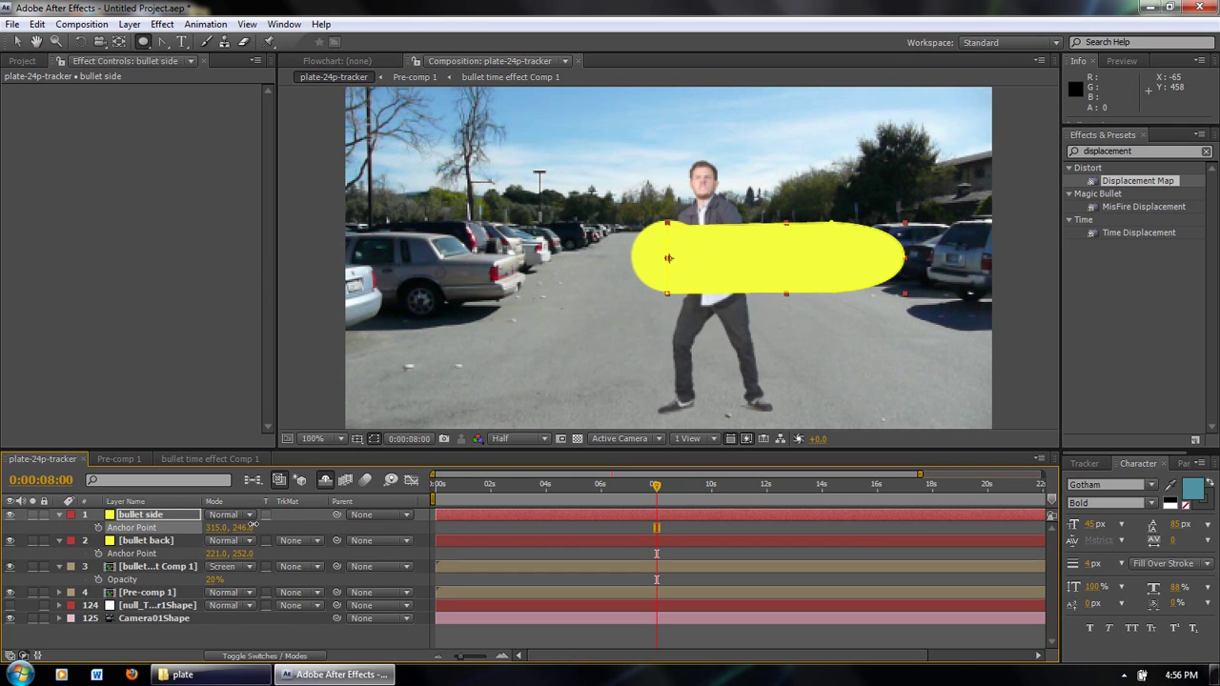
Hide the Pre-comp 1 and bullet time effect Comp 1 layers, and set bullet side's Anchor Point to 315.0, 247.0.
{"action": "left_click", "coordinate": [9, 566]}
{"action": "left_click", "coordinate": [9, 592]}
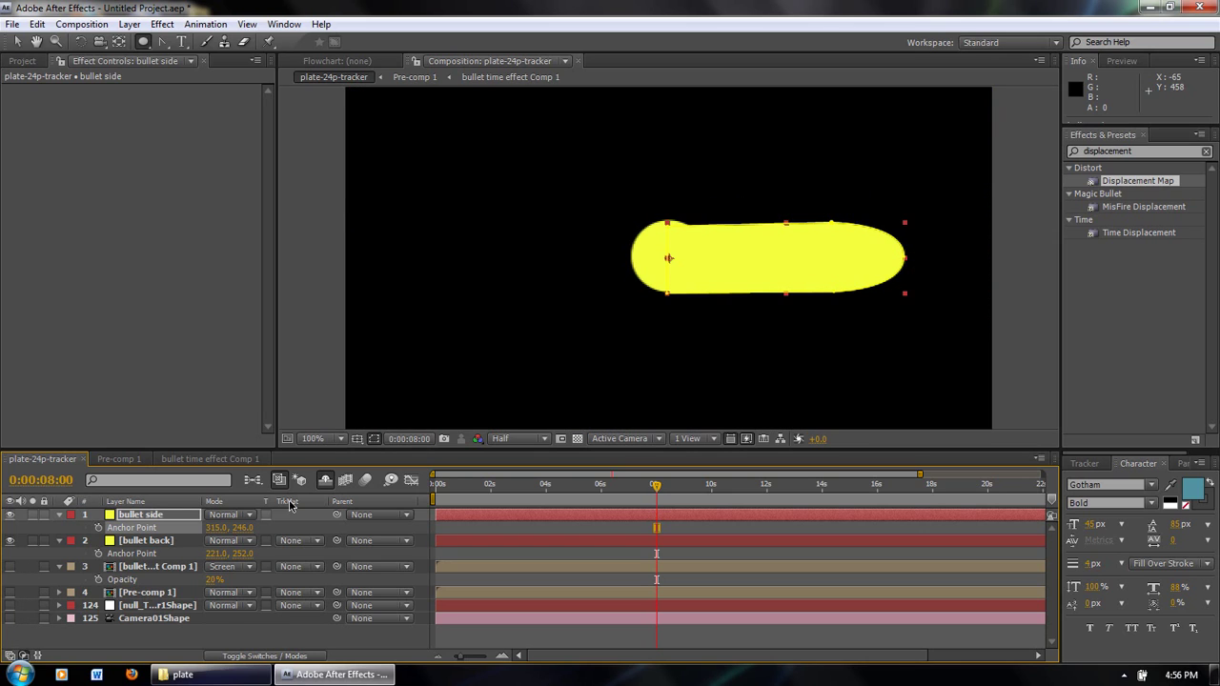
{"action": "left_click_drag", "start_coordinate": [240, 530], "coordinate": [242, 529]}
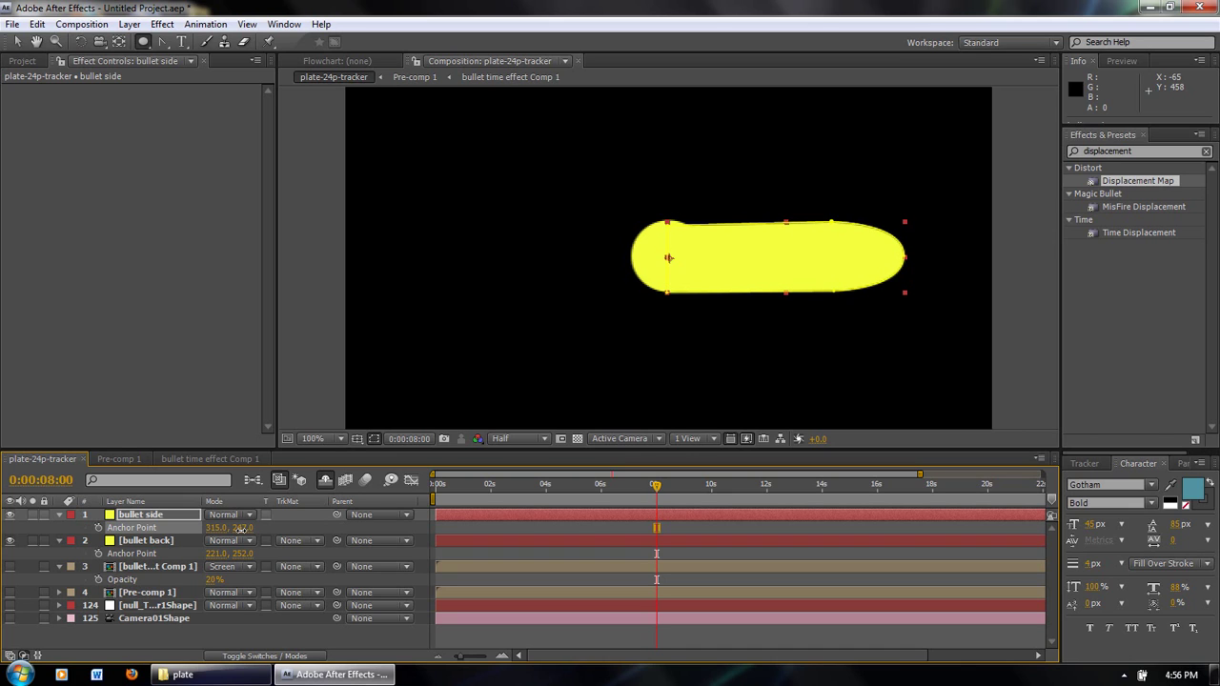
Make bullet side and bullet back 3D layers, and rotate bullet back to an Orientation of 0.0°, 270.0°, 0.0°.
{"action": "left_click", "coordinate": [246, 655]}
{"action": "left_click", "coordinate": [289, 514]}
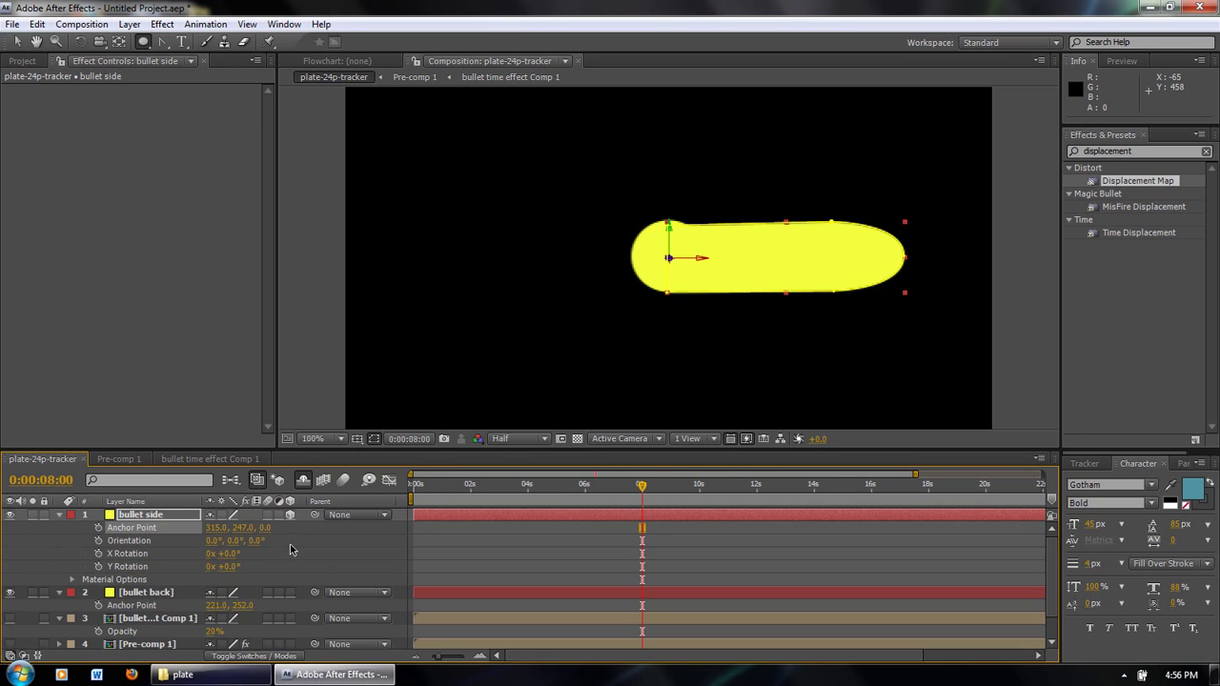
{"action": "left_click", "coordinate": [290, 592]}
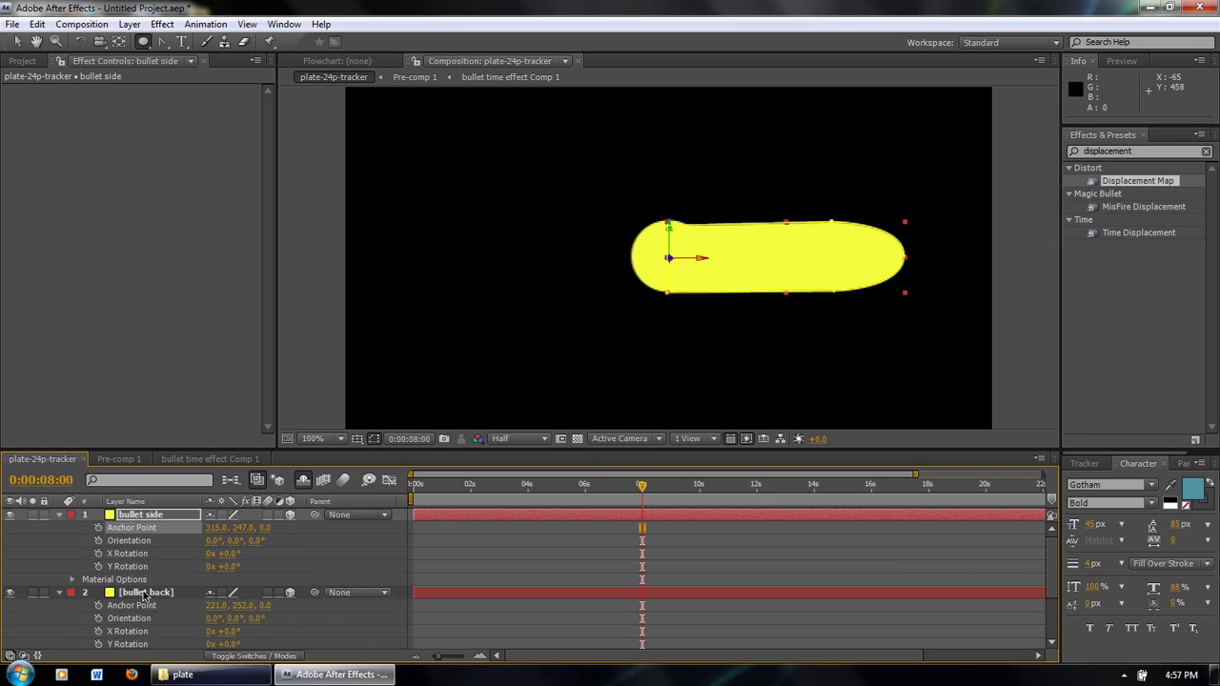
{"action": "left_click", "coordinate": [145, 593]}
{"action": "key", "text": "w"}
{"action": "left_click_drag", "start_coordinate": [668, 227], "coordinate": [728, 230]}
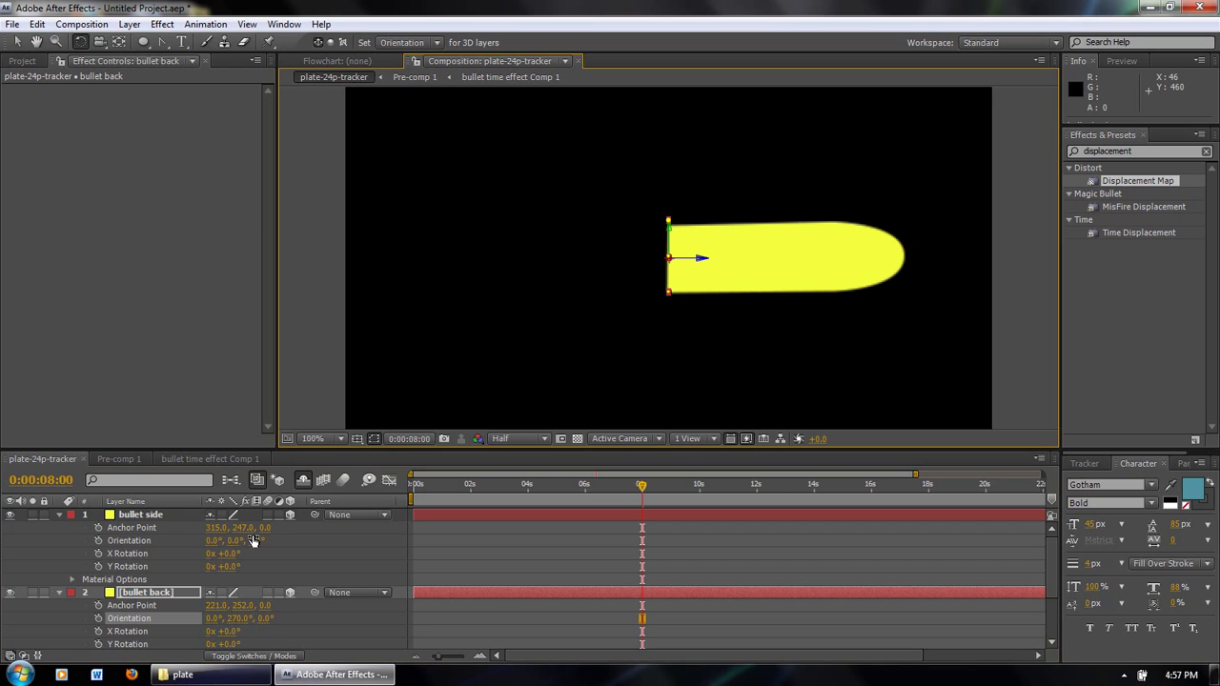
{"action": "key", "text": "v"}
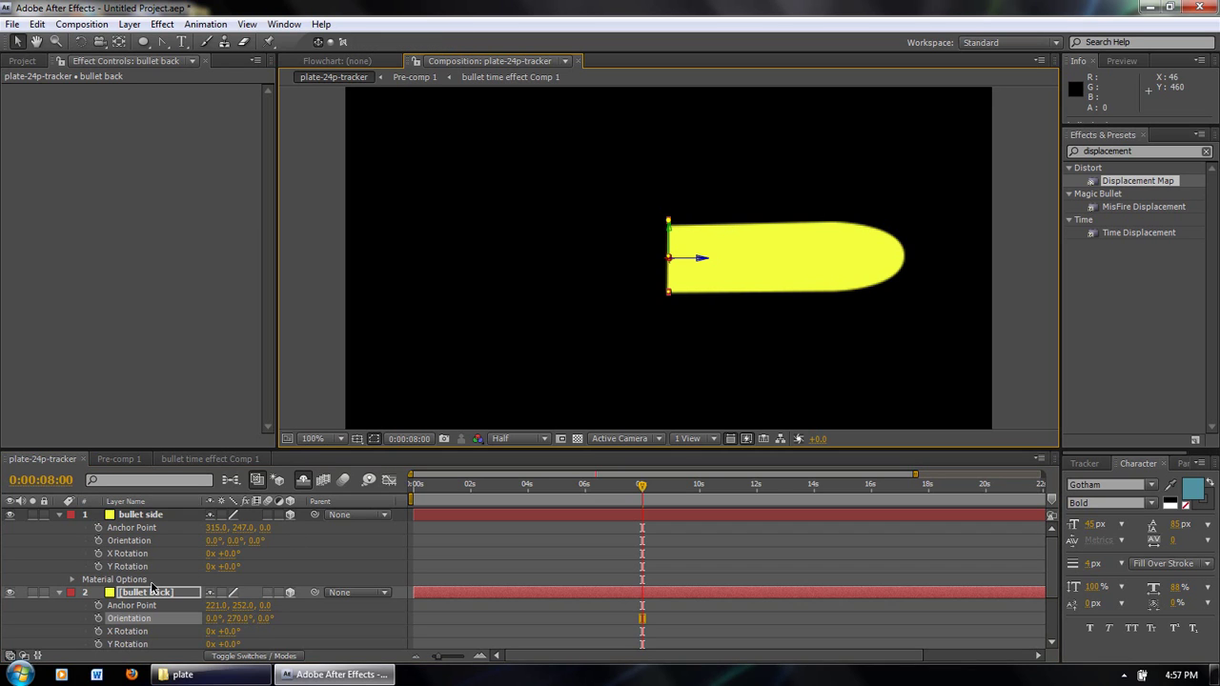
Add a temporary 28mm camera, orbit it to view the bullet at an angle, and delete the camera.
{"action": "left_click", "coordinate": [153, 515]}
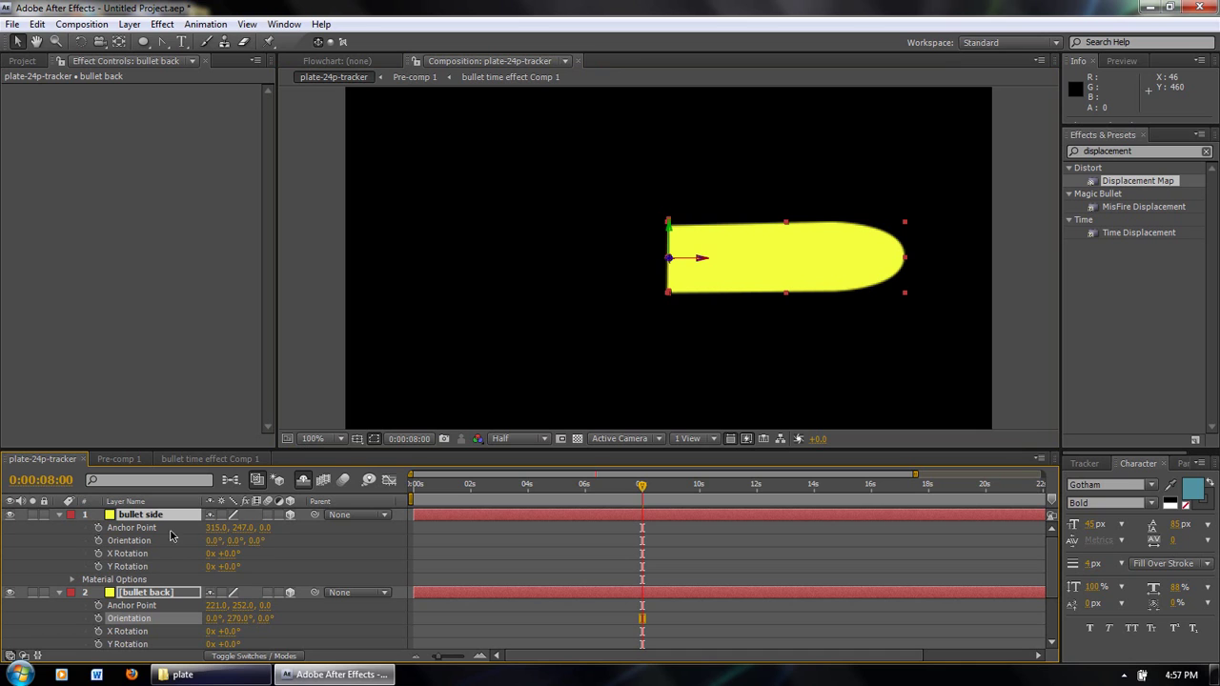
{"action": "left_click", "coordinate": [598, 336]}
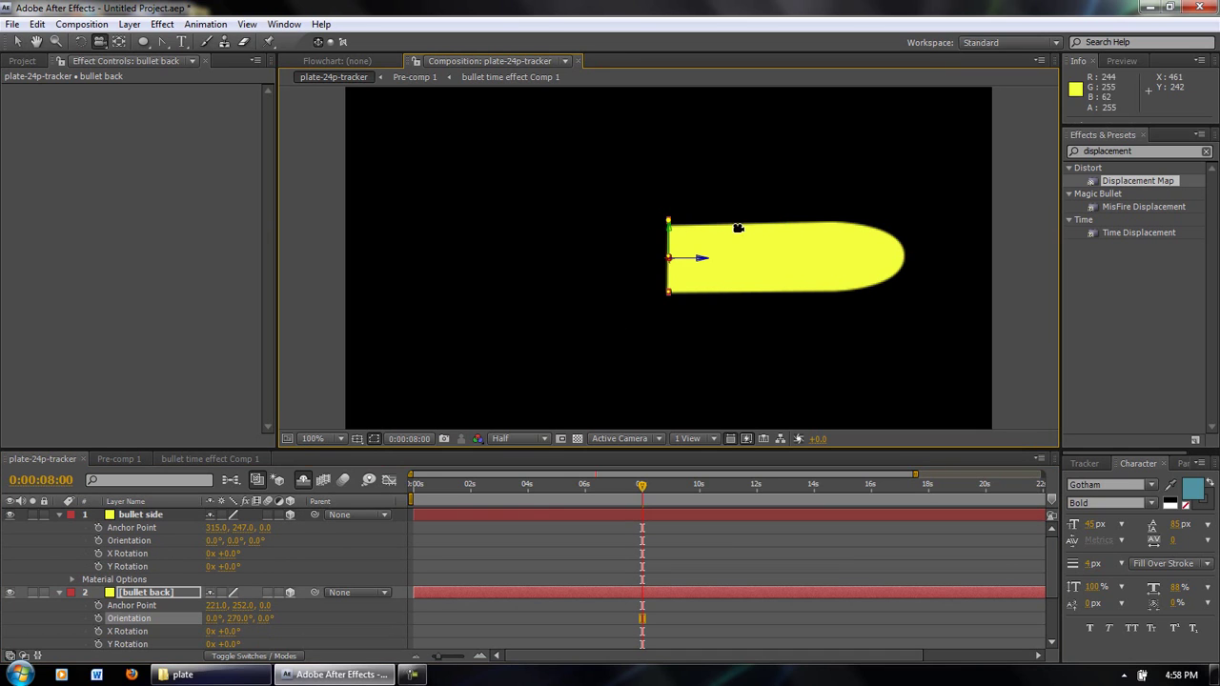
{"action": "left_click", "coordinate": [129, 24]}
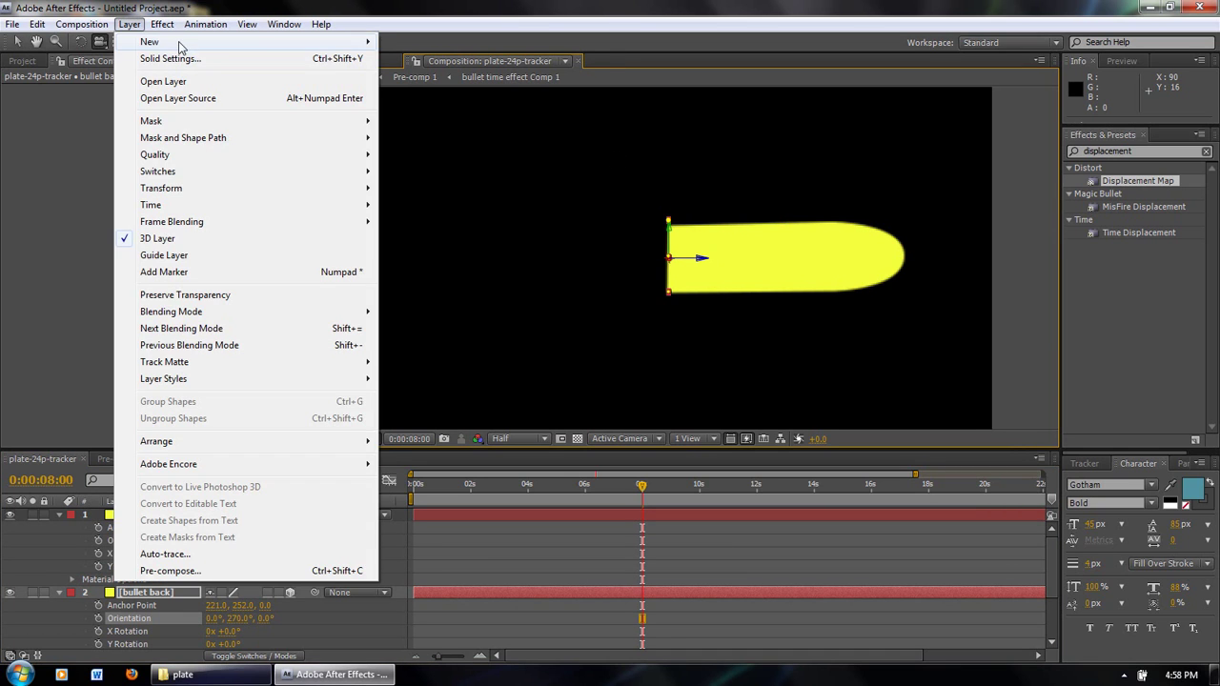
{"action": "mouse_move", "coordinate": [153, 38]}
{"action": "left_click", "coordinate": [619, 89]}
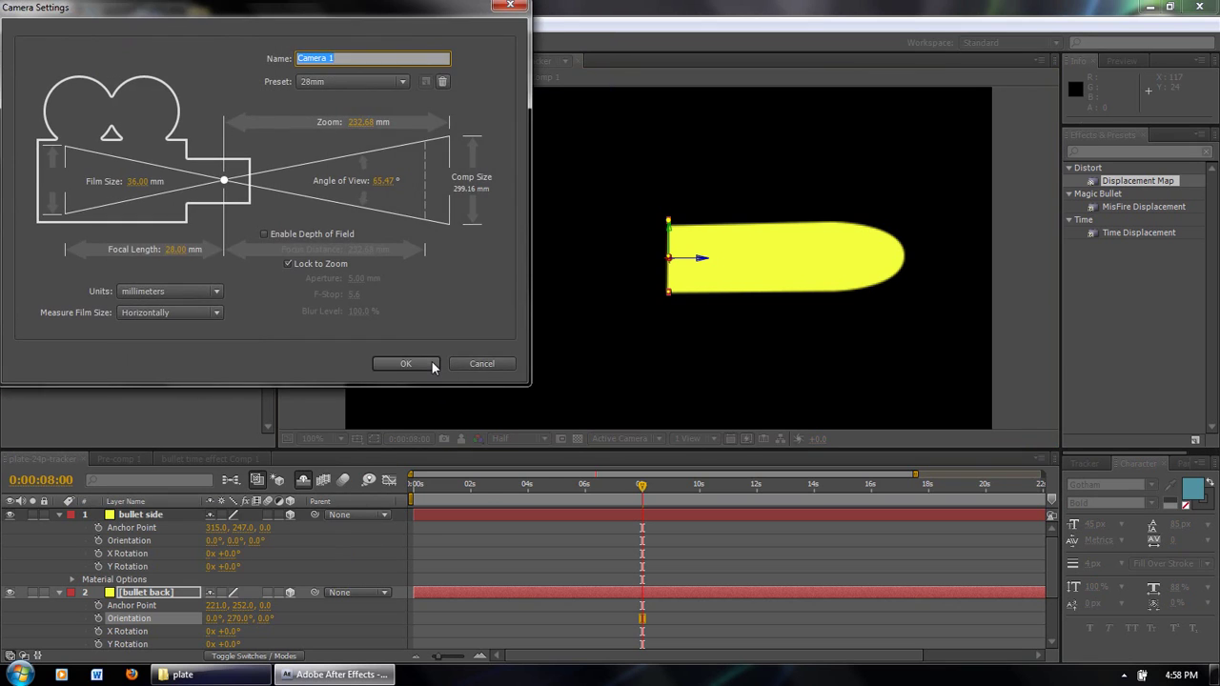
{"action": "left_click", "coordinate": [430, 362]}
{"action": "left_click_drag", "start_coordinate": [670, 326], "coordinate": [620, 329]}
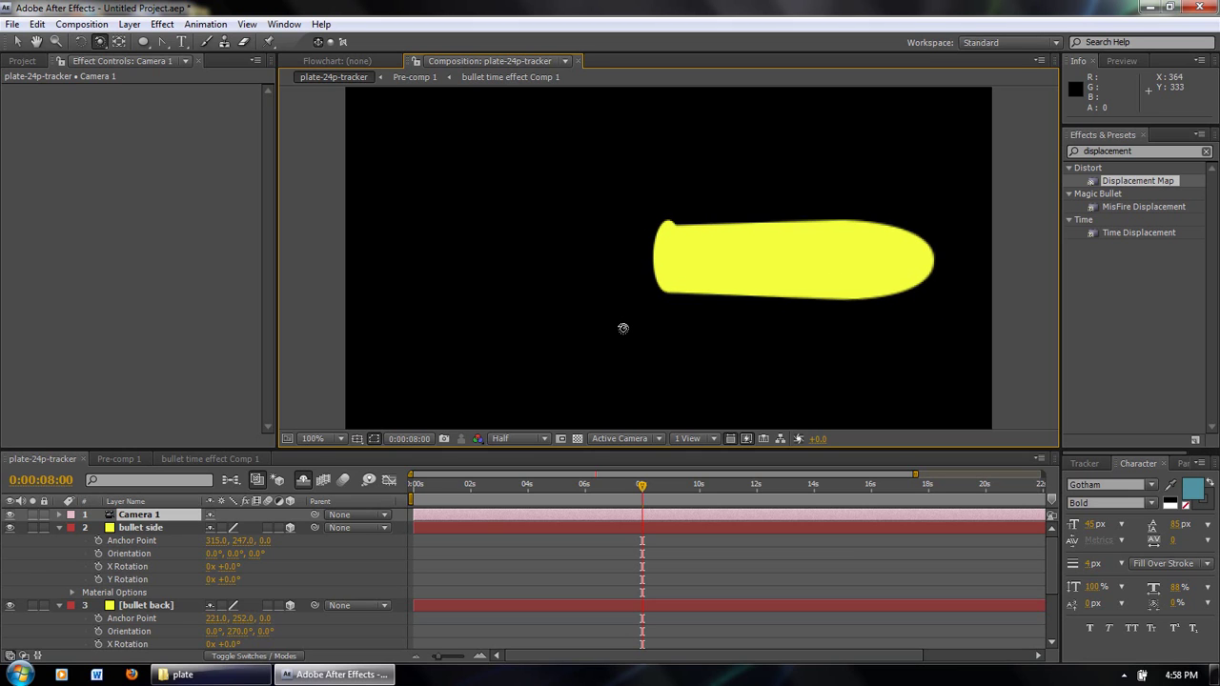
{"action": "key", "text": "ctrl+z"}
{"action": "left_click", "coordinate": [136, 517]}
{"action": "key", "text": "Delete"}
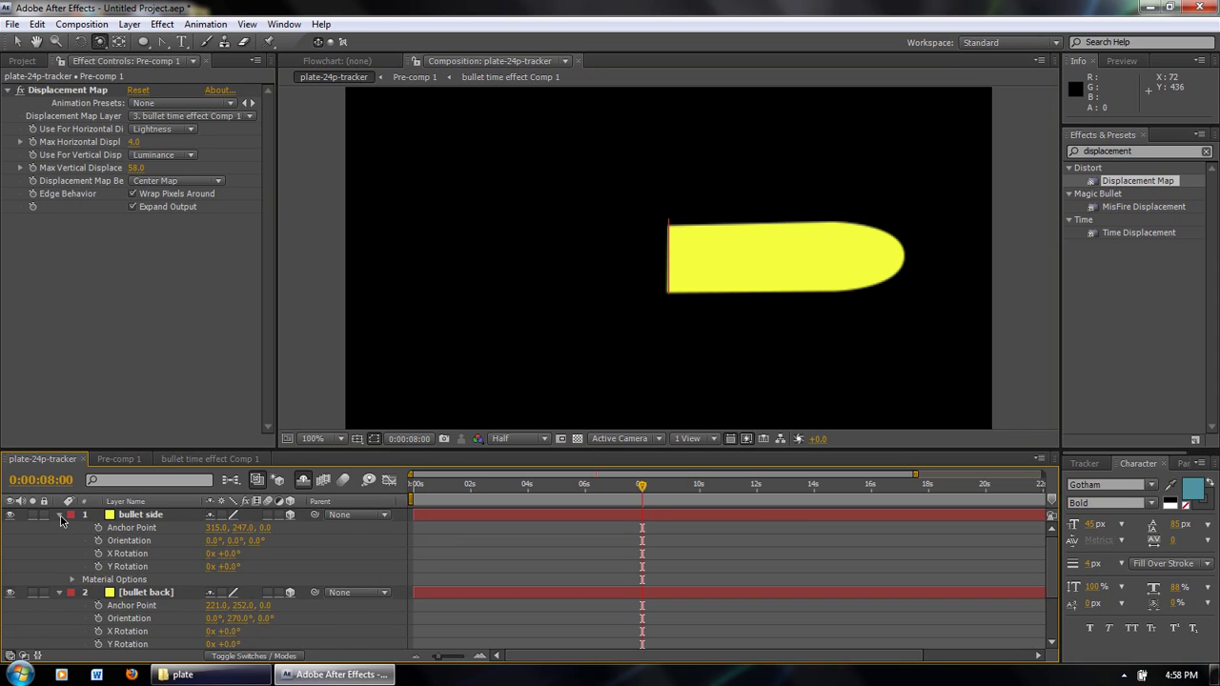
Collapse the properties of both bullet layers and parent bullet back to bullet side.
{"action": "left_click", "coordinate": [59, 515]}
{"action": "left_click", "coordinate": [59, 527]}
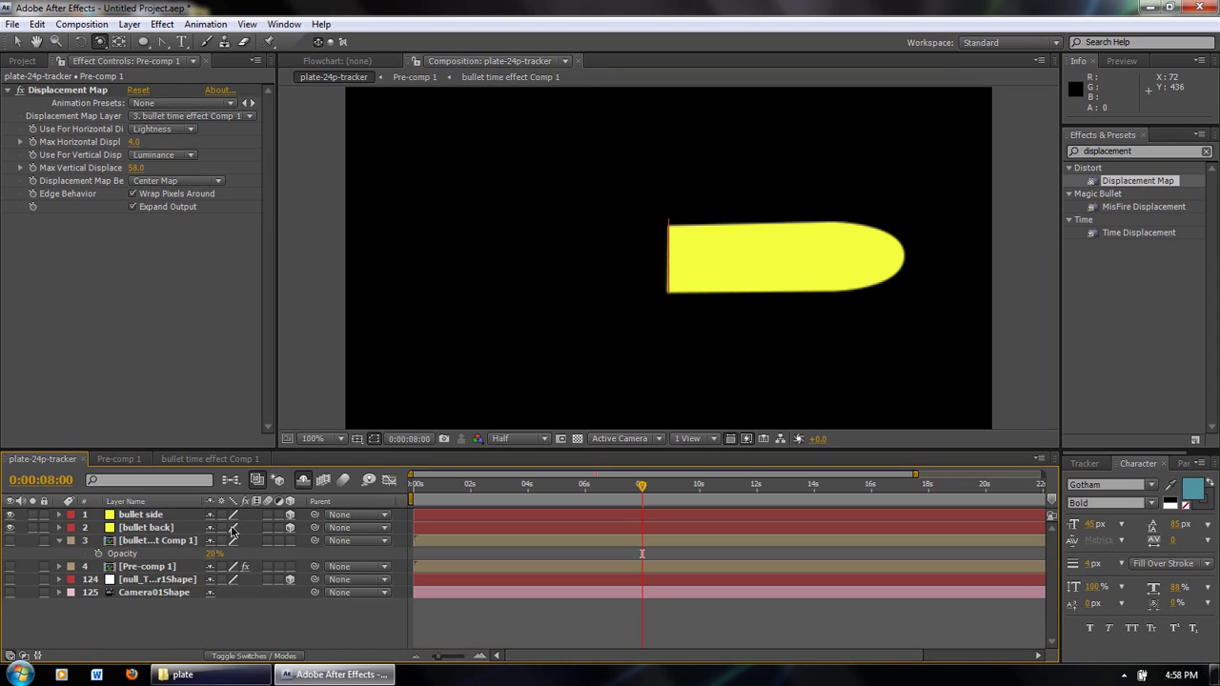
{"action": "left_click", "coordinate": [145, 515]}
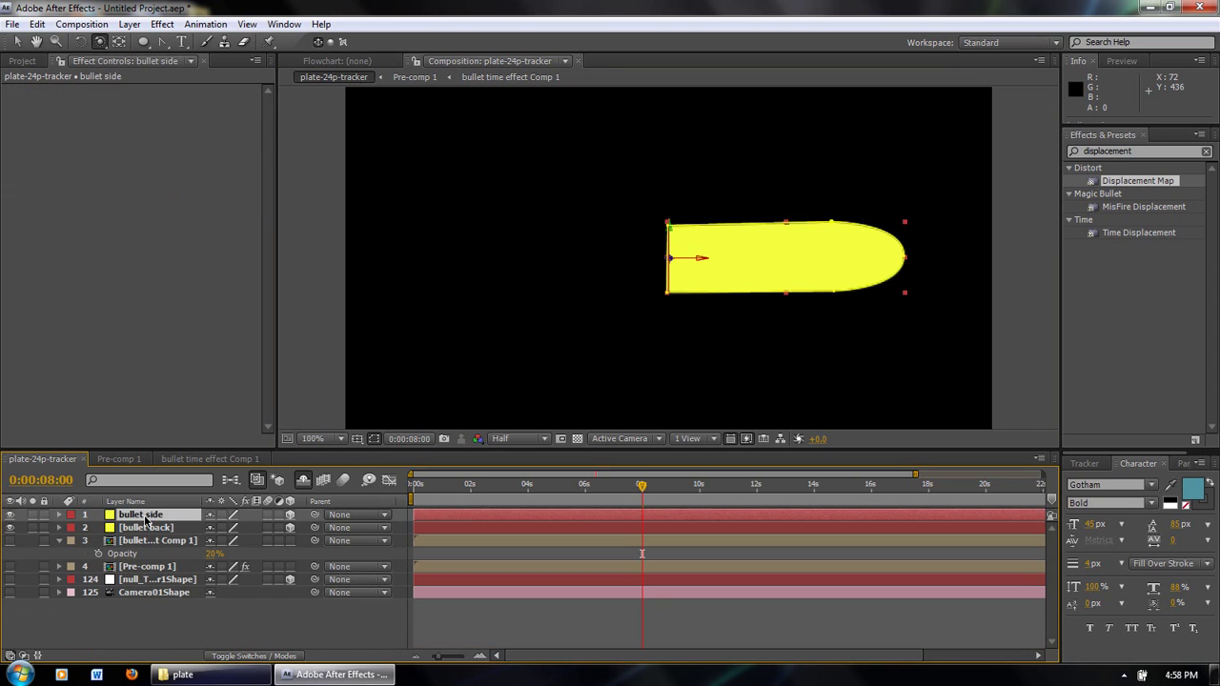
{"action": "left_click_drag", "start_coordinate": [314, 529], "coordinate": [170, 516]}
Test the parenting by turning bullet side to a Y orientation of 20.0°, and revert the rotation.
{"action": "key", "text": "w"}
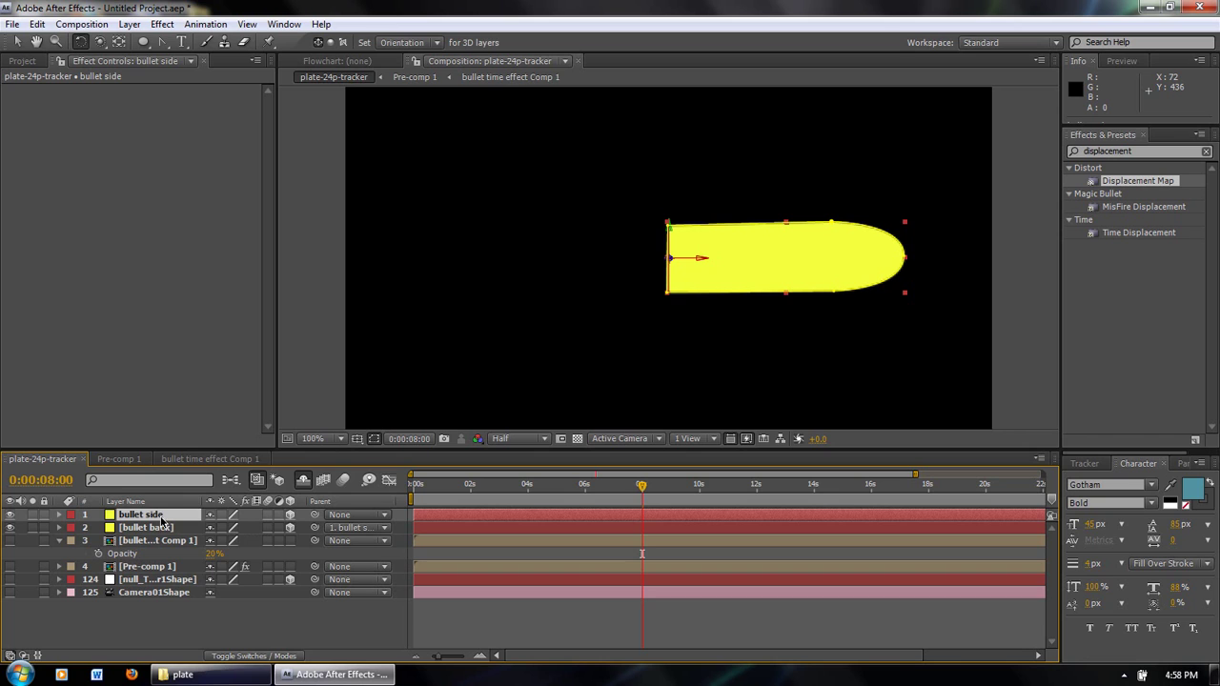
{"action": "key", "text": "r"}
{"action": "left_click_drag", "start_coordinate": [230, 527], "coordinate": [195, 554]}
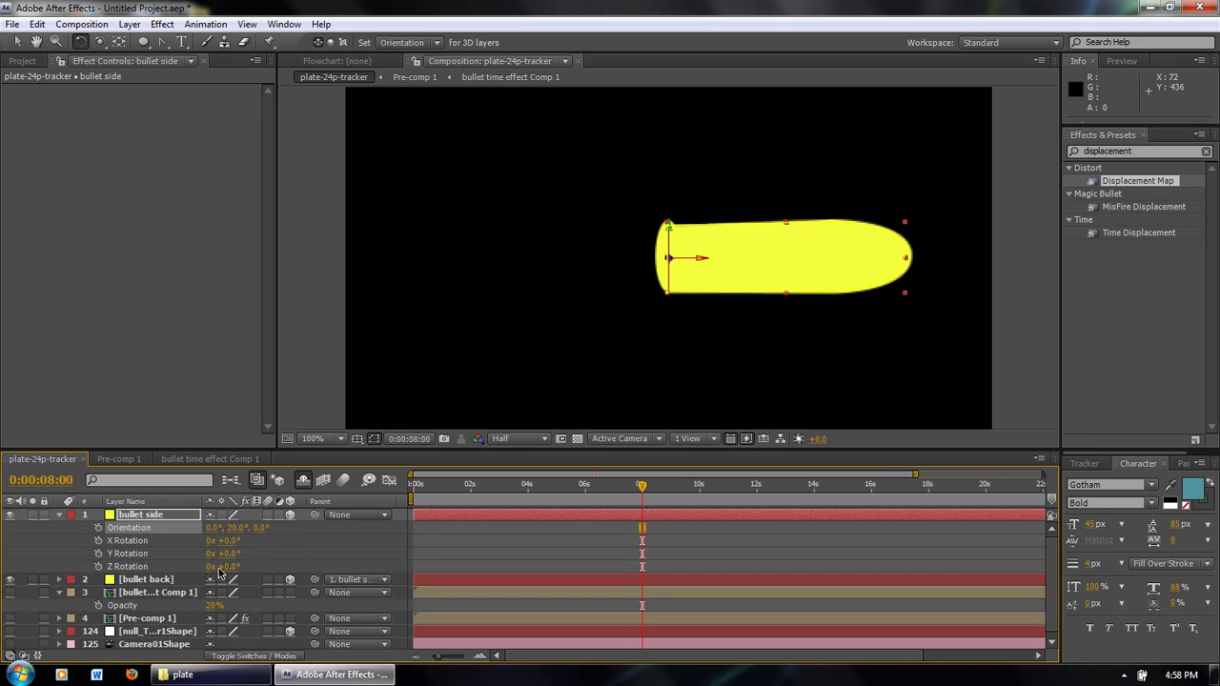
{"action": "left_click", "coordinate": [109, 574]}
{"action": "left_click", "coordinate": [58, 515]}
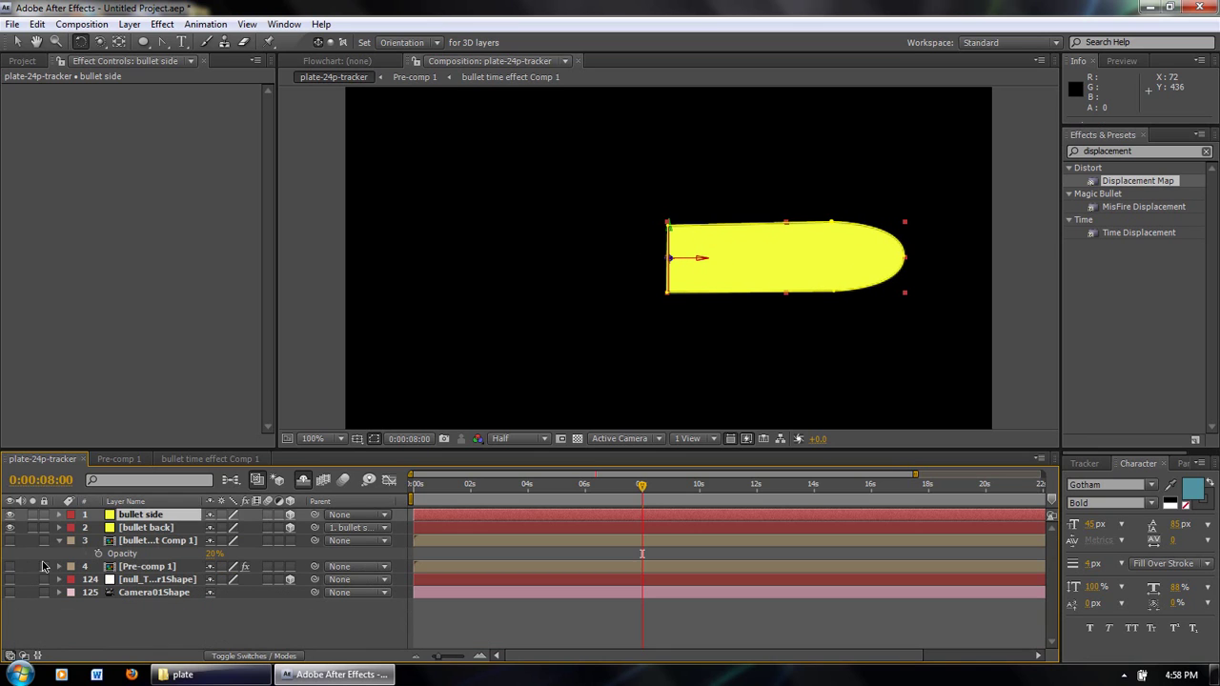
Show the hidden footage layers again and copy the bullet time effect solid into the plate-24p-tracker composition as a hidden layer.
{"action": "left_click_drag", "start_coordinate": [11, 566], "coordinate": [11, 593]}
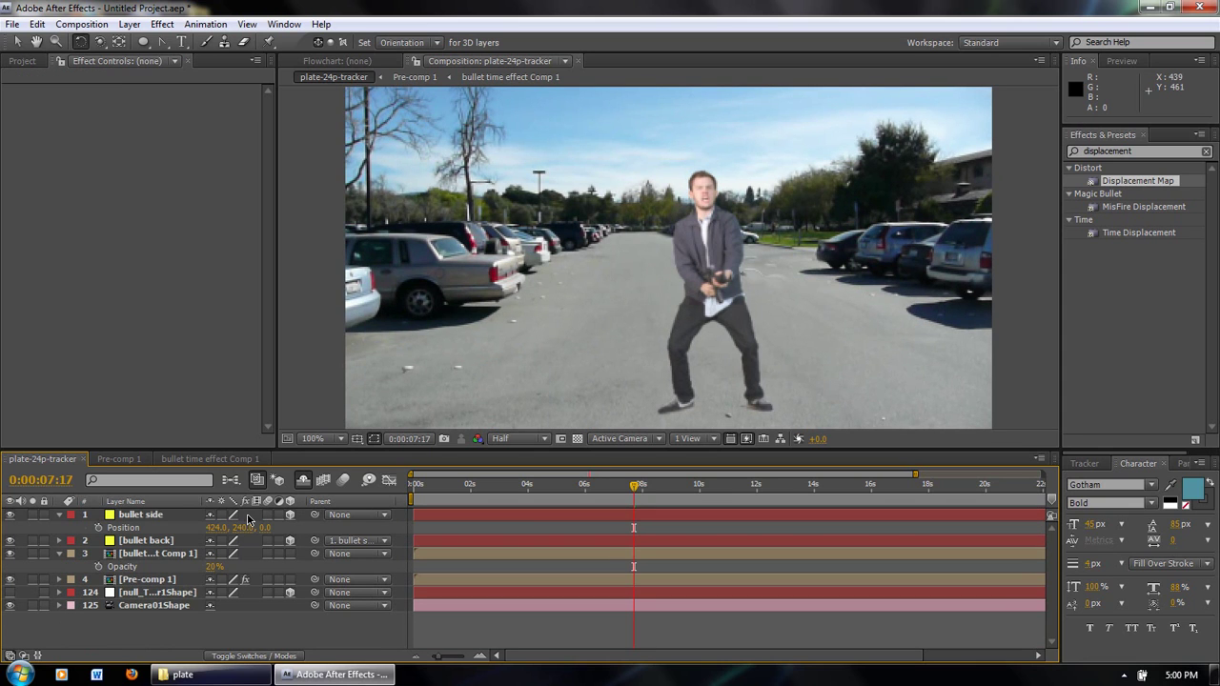
{"action": "left_click", "coordinate": [188, 459]}
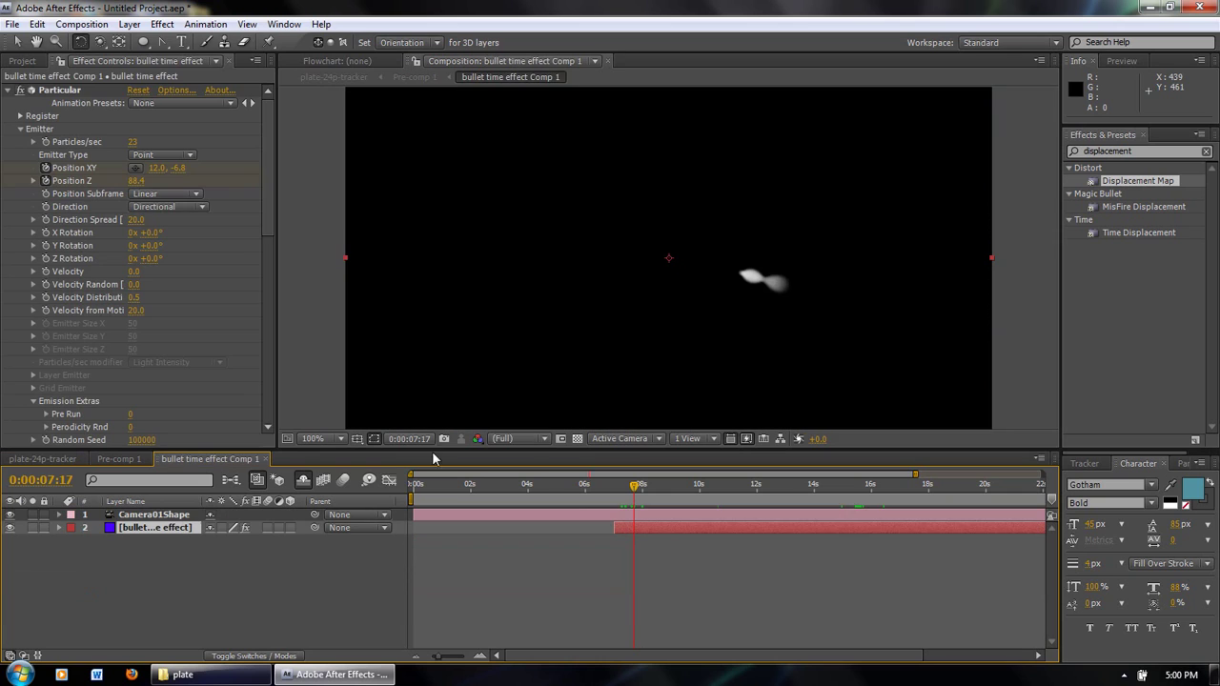
{"action": "key", "text": "v"}
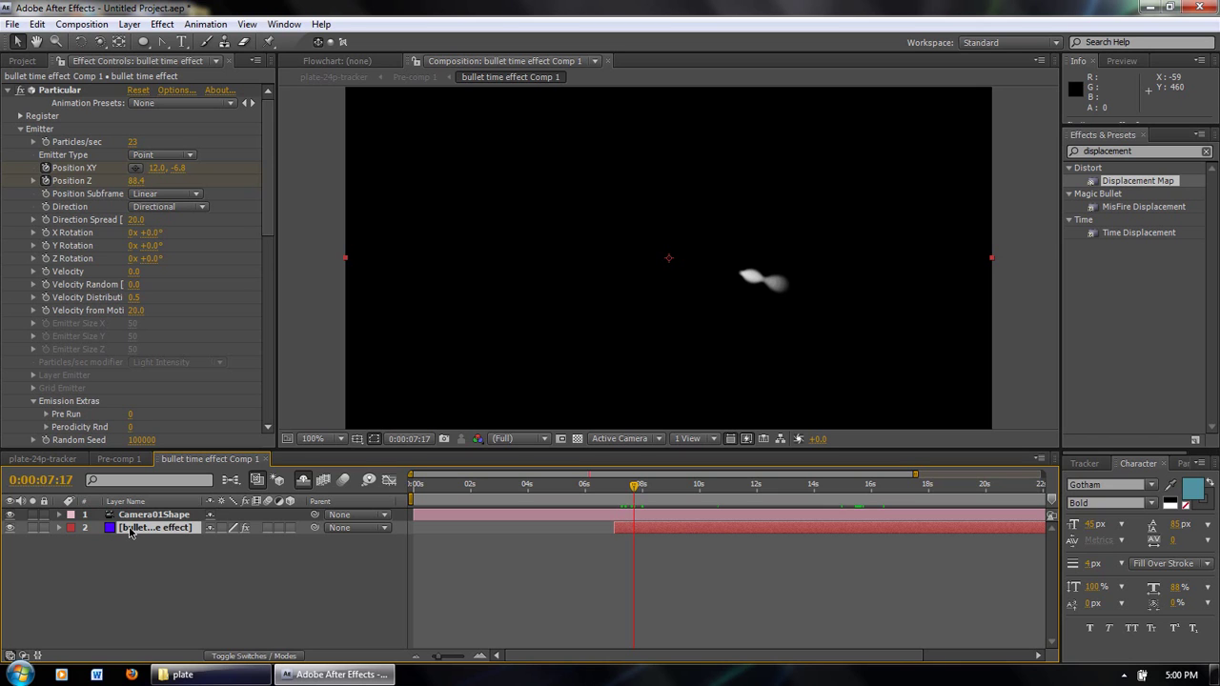
{"action": "left_click", "coordinate": [42, 458]}
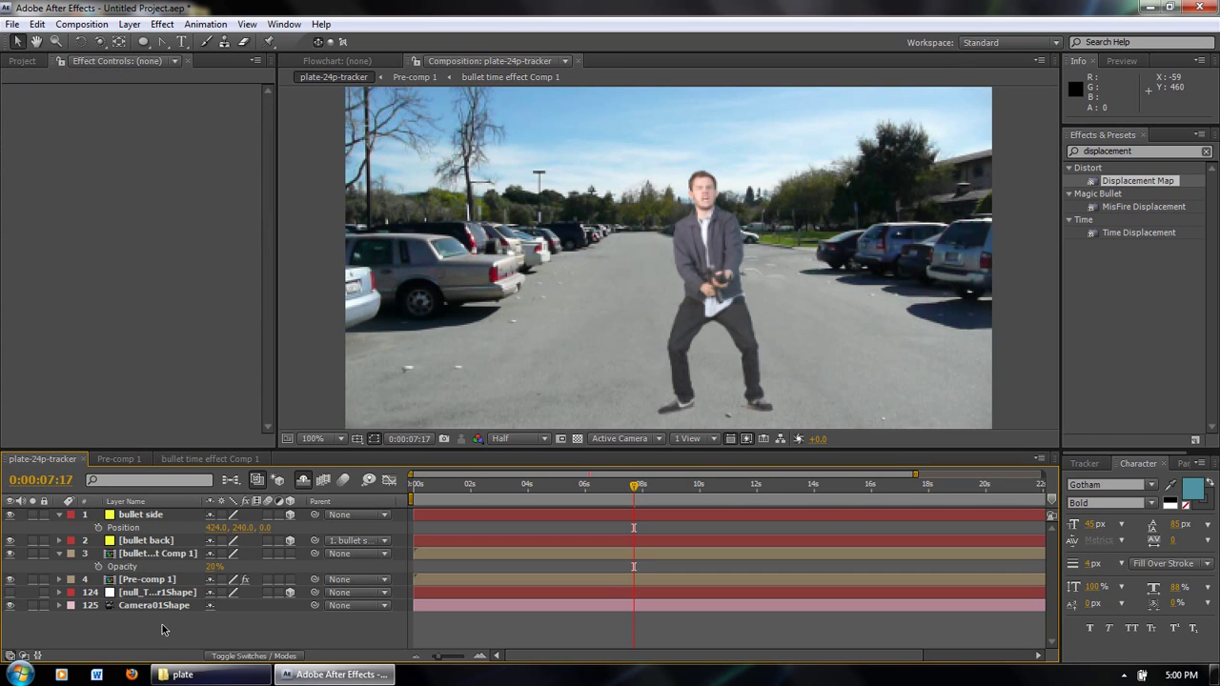
{"action": "key", "text": "ctrl+v"}
{"action": "left_click", "coordinate": [11, 515]}
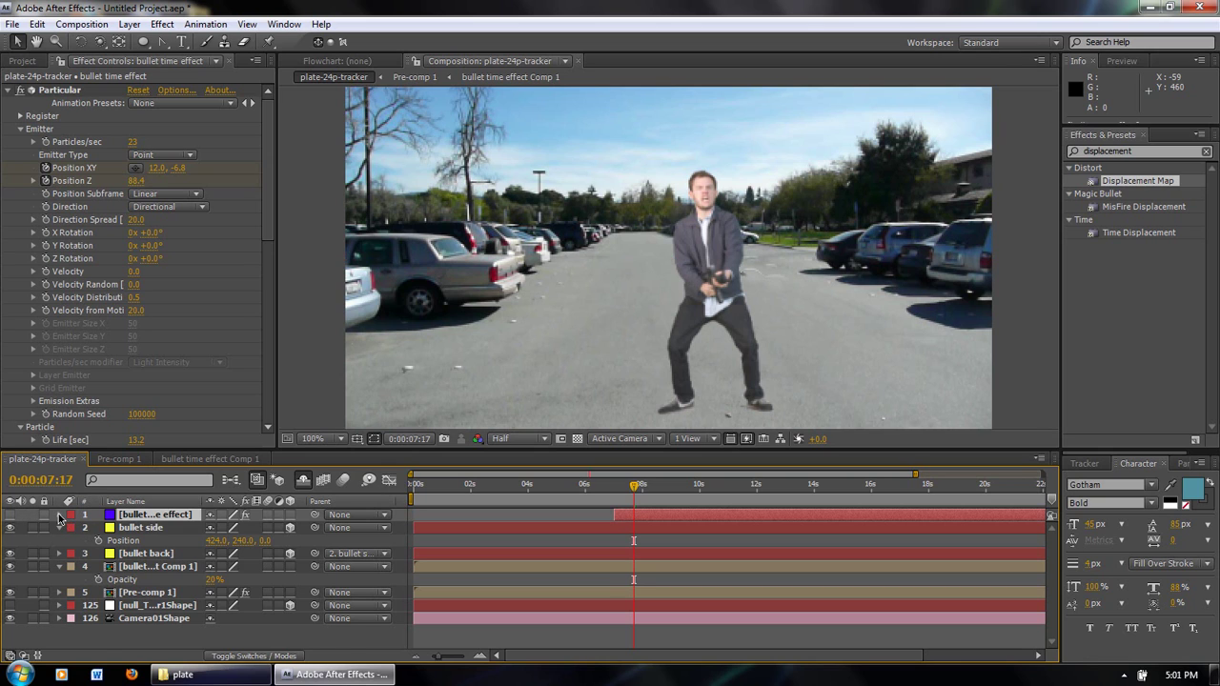
Link bullet side's Position by expression to the bullet time effect layer's Particular emitter Position XY.
{"action": "left_click", "coordinate": [59, 515]}
{"action": "left_click", "coordinate": [72, 527]}
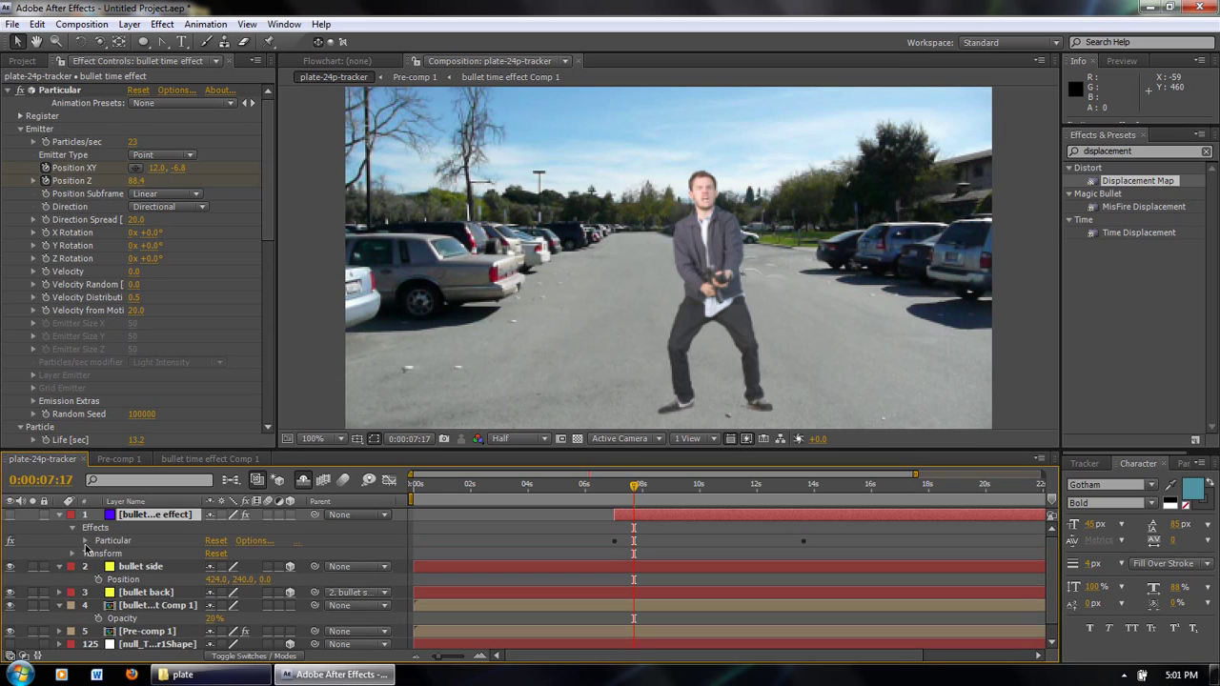
{"action": "left_click", "coordinate": [84, 540]}
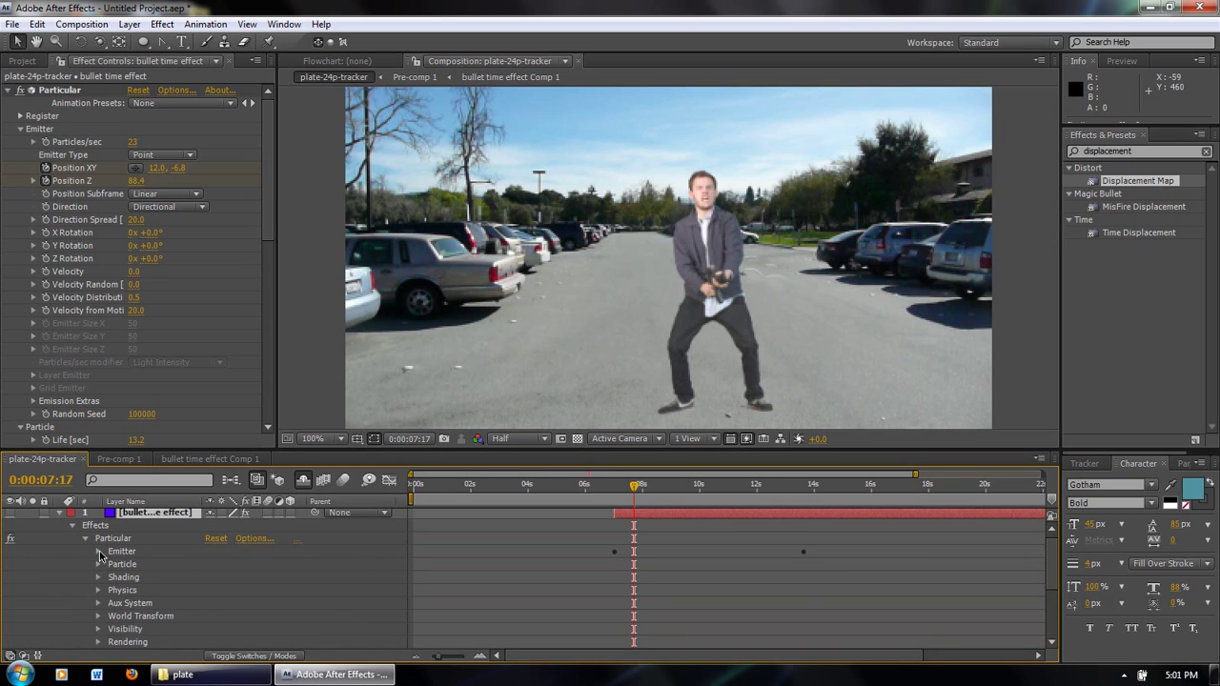
{"action": "left_click", "coordinate": [98, 552]}
{"action": "scroll", "coordinate": [147, 575], "scroll_direction": "down", "scroll_amount": 1}
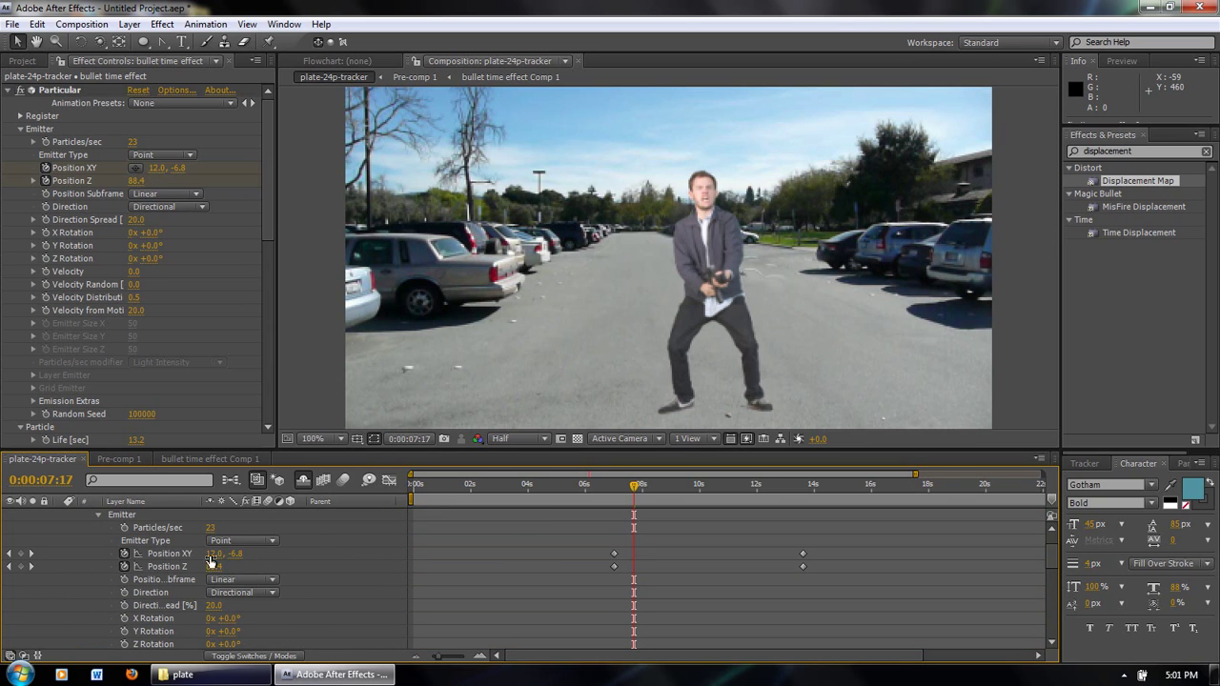
{"action": "scroll", "coordinate": [205, 567], "scroll_direction": "down", "scroll_amount": 10}
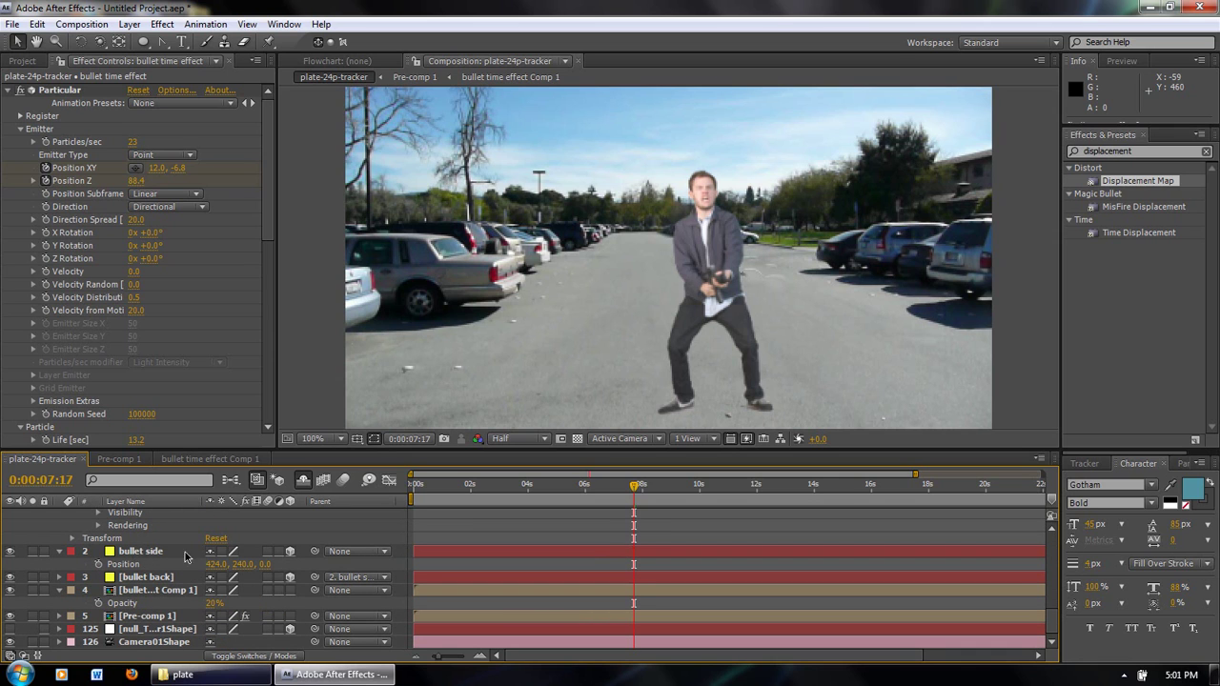
{"action": "left_click", "coordinate": [98, 564], "text": "alt"}
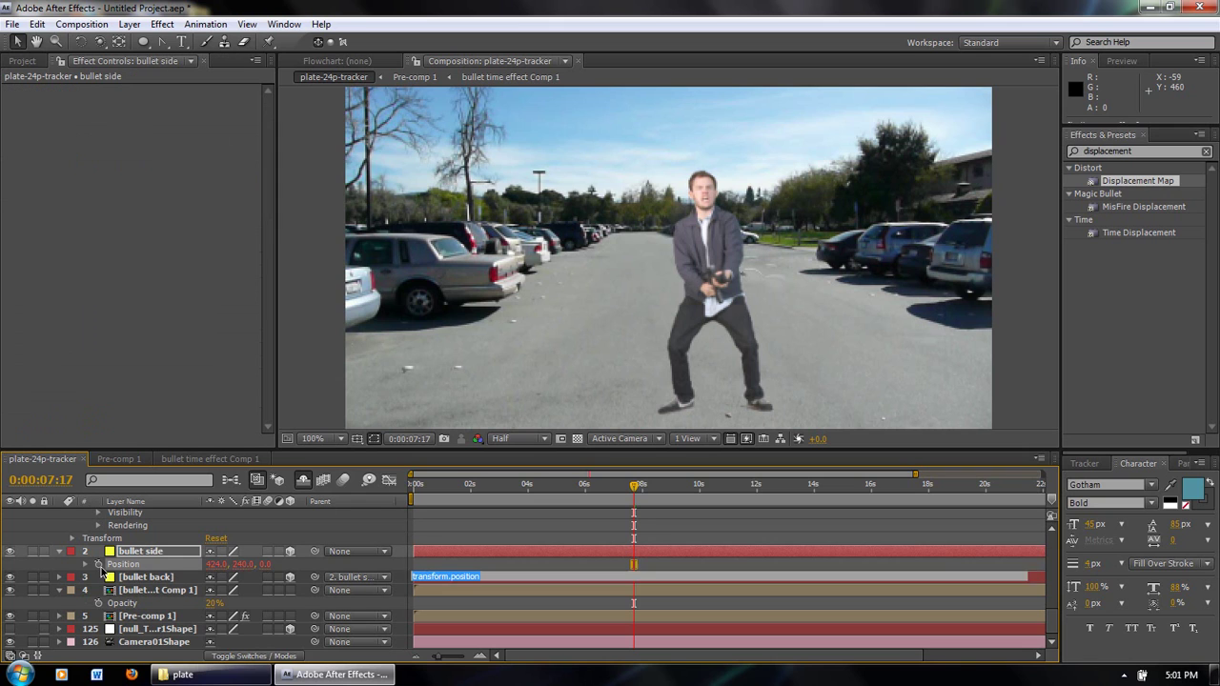
{"action": "left_click_drag", "start_coordinate": [249, 578], "coordinate": [187, 596]}
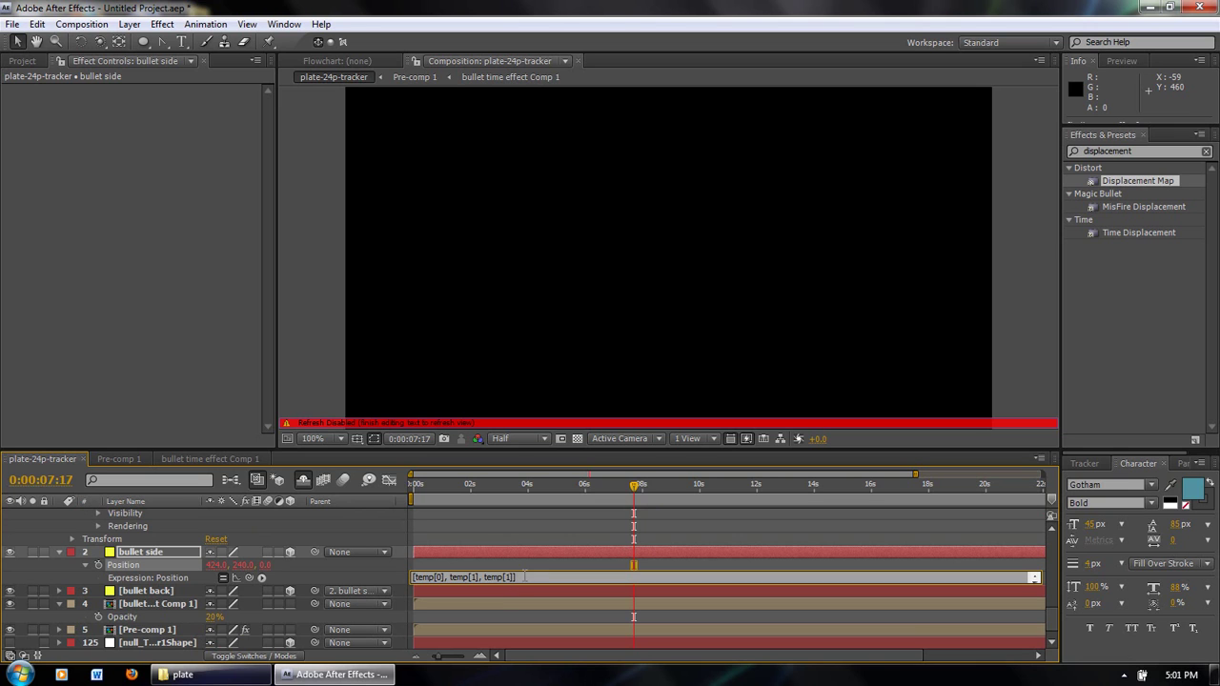
{"action": "left_click", "coordinate": [296, 558]}
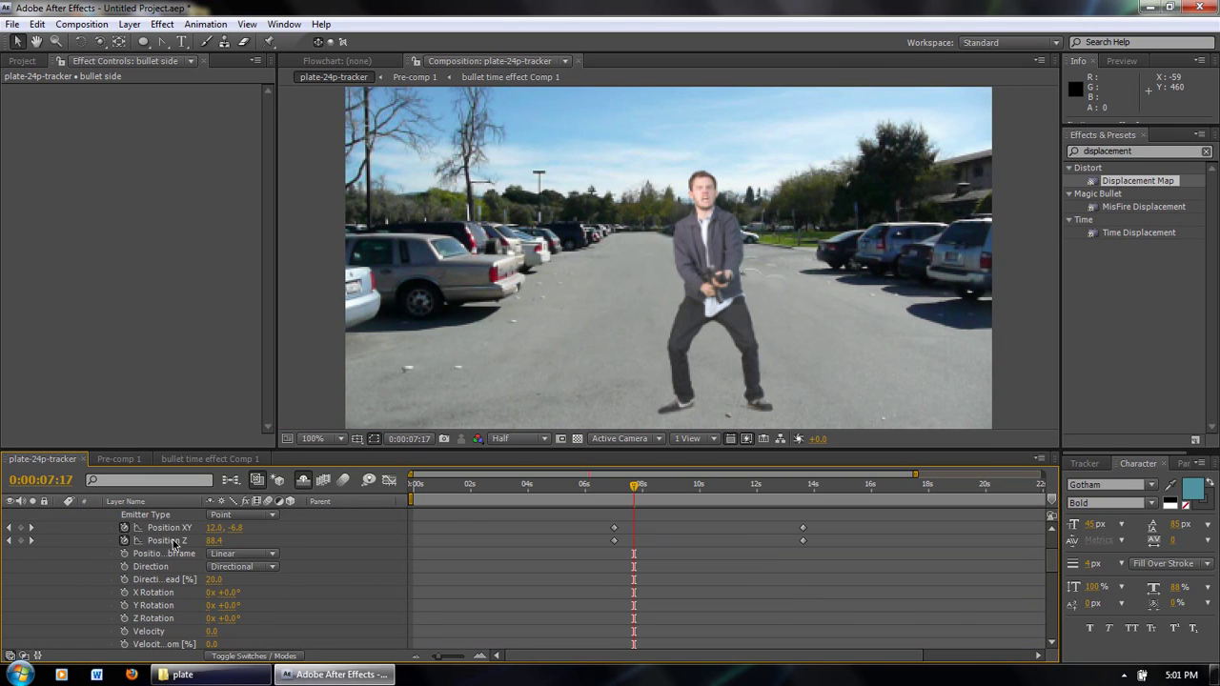
Duplicate the temp line of bullet side's Position expression that references the Particular Position XY property.
{"action": "scroll", "coordinate": [205, 548], "scroll_direction": "down", "scroll_amount": 6}
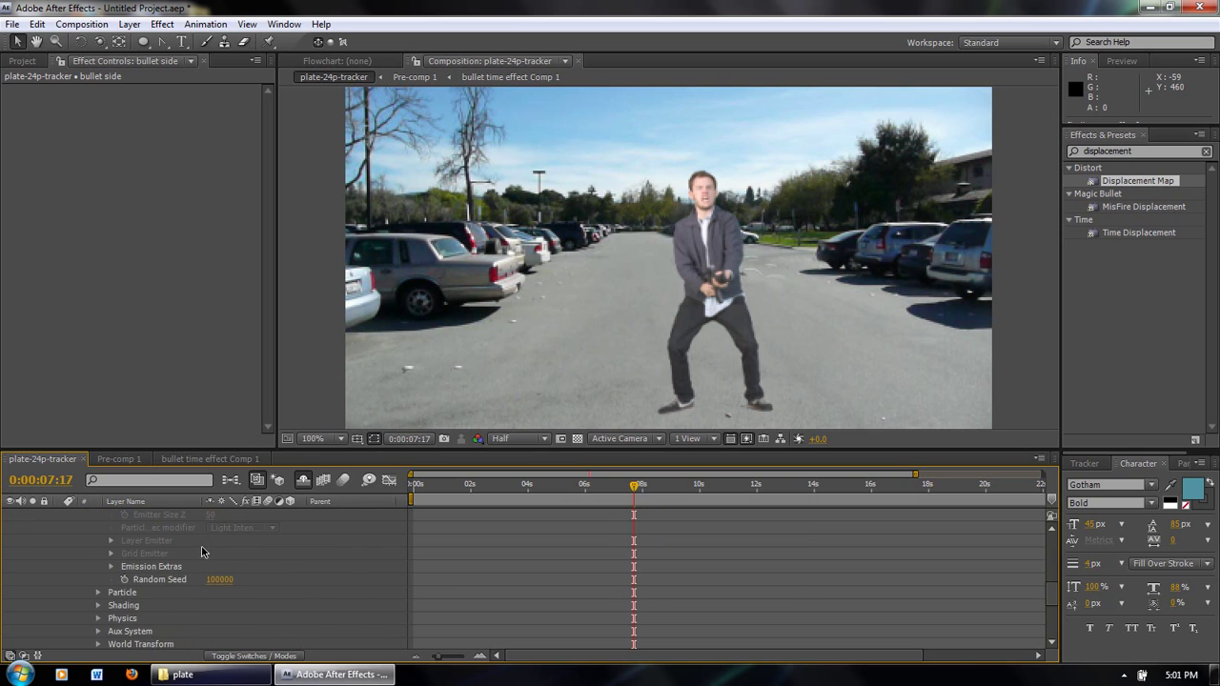
{"action": "scroll", "coordinate": [265, 560], "scroll_direction": "down", "scroll_amount": 2}
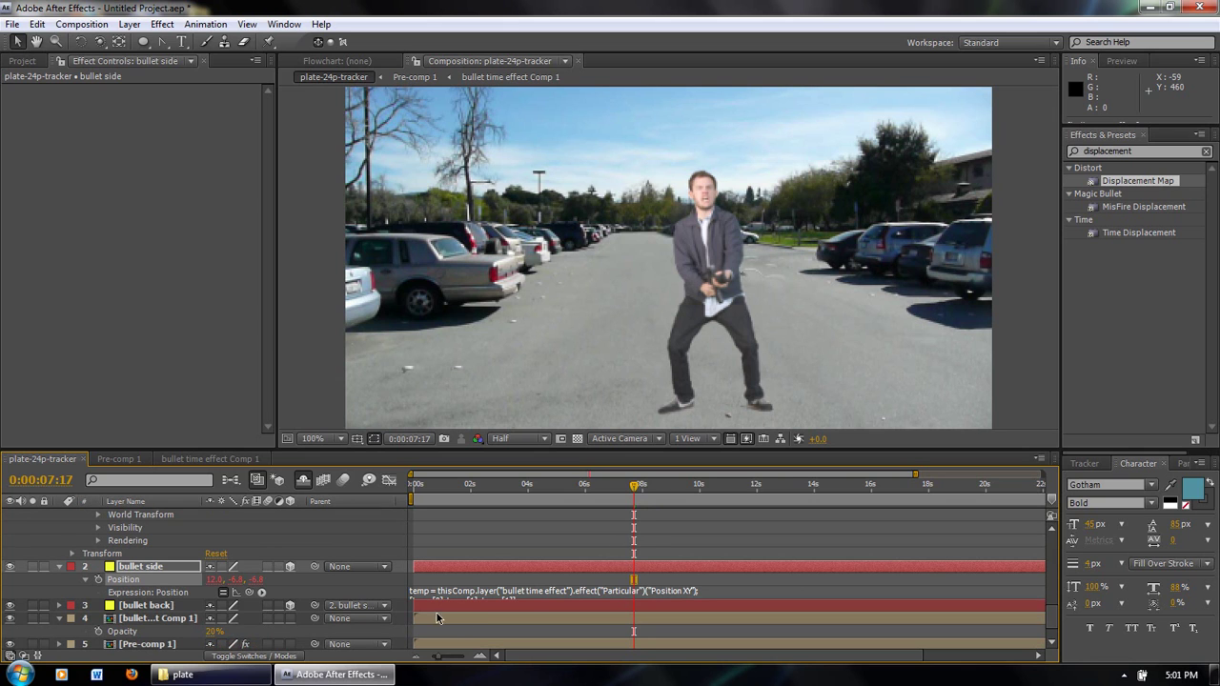
{"action": "left_click", "coordinate": [484, 592]}
{"action": "left_click", "coordinate": [529, 600]}
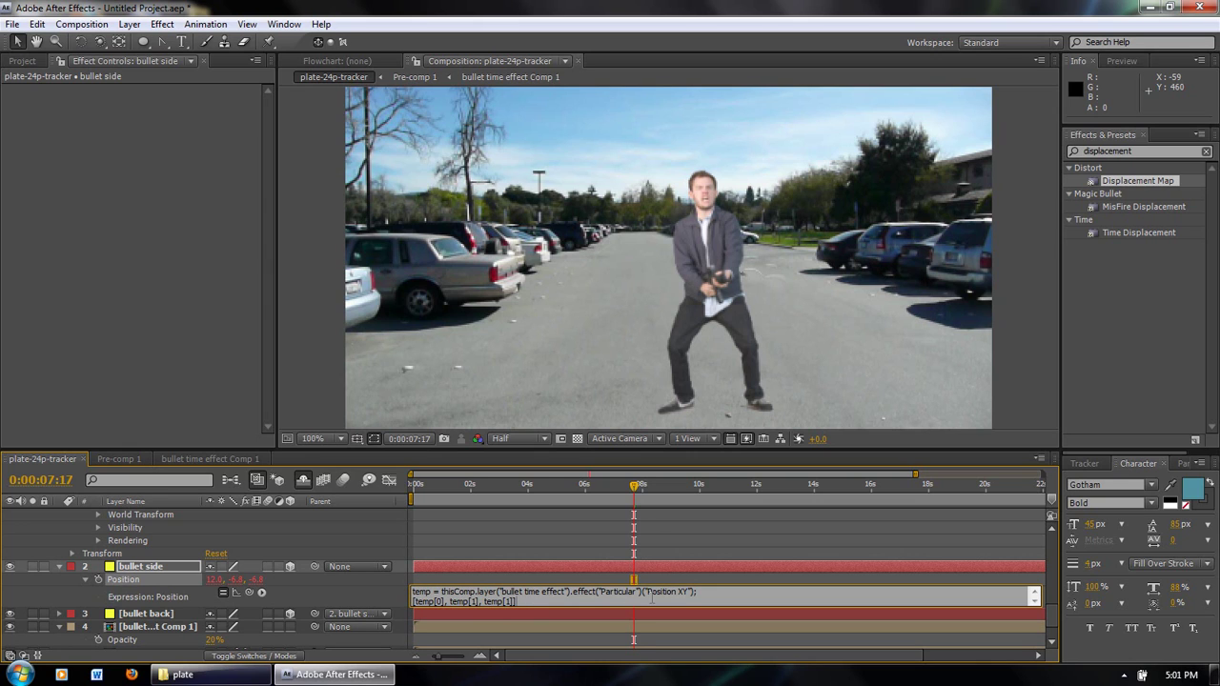
{"action": "left_click_drag", "start_coordinate": [711, 591], "coordinate": [406, 593]}
{"action": "key", "text": "ctrl+c"}
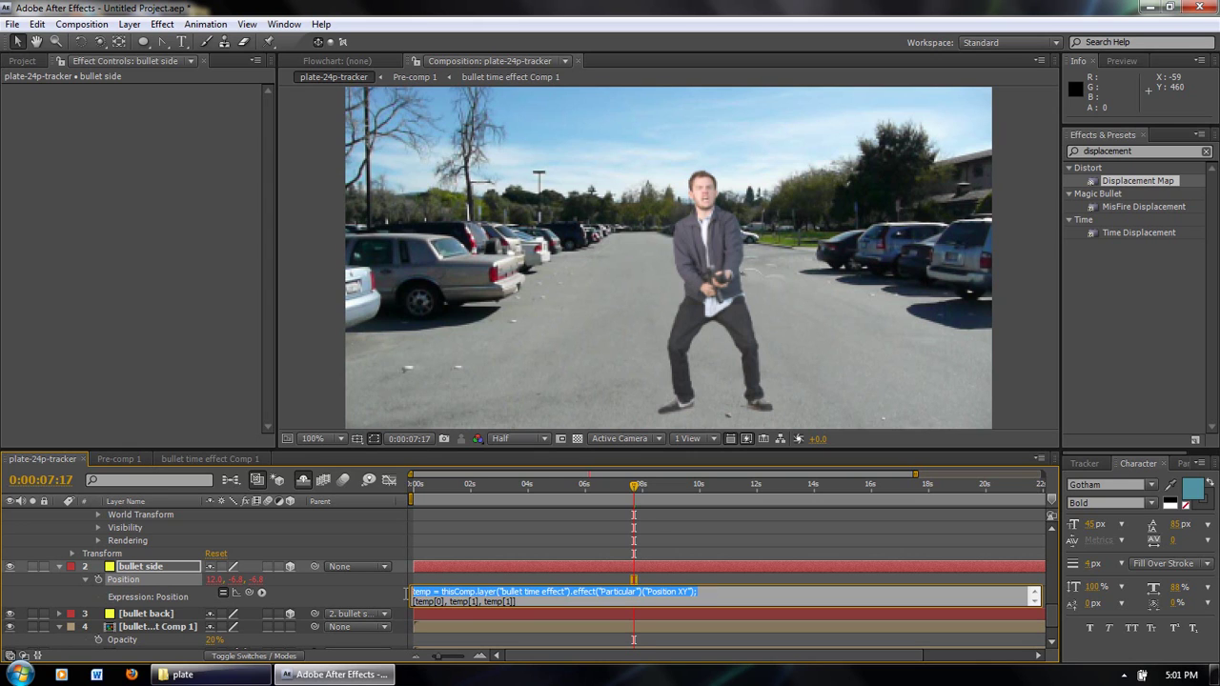
{"action": "left_click", "coordinate": [737, 592]}
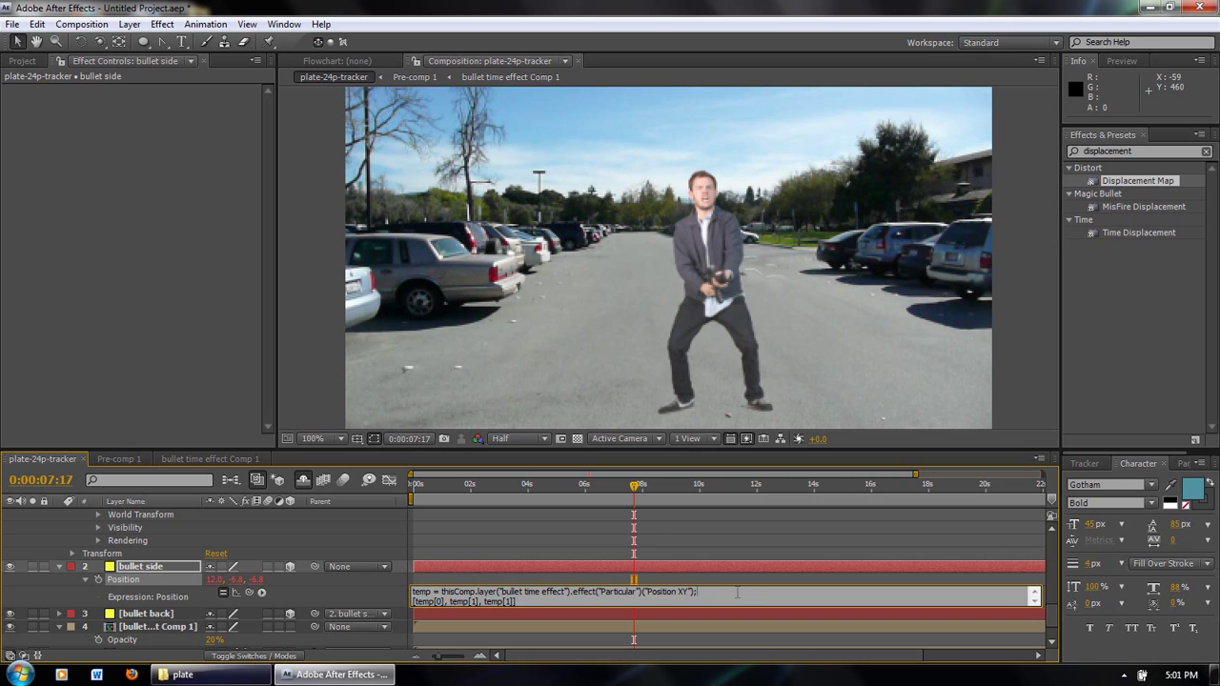
{"action": "key", "text": "ctrl+v"}
{"action": "scroll", "coordinate": [594, 593], "scroll_direction": "down", "scroll_amount": 1}
{"action": "scroll", "coordinate": [433, 604], "scroll_direction": "up", "scroll_amount": 1}
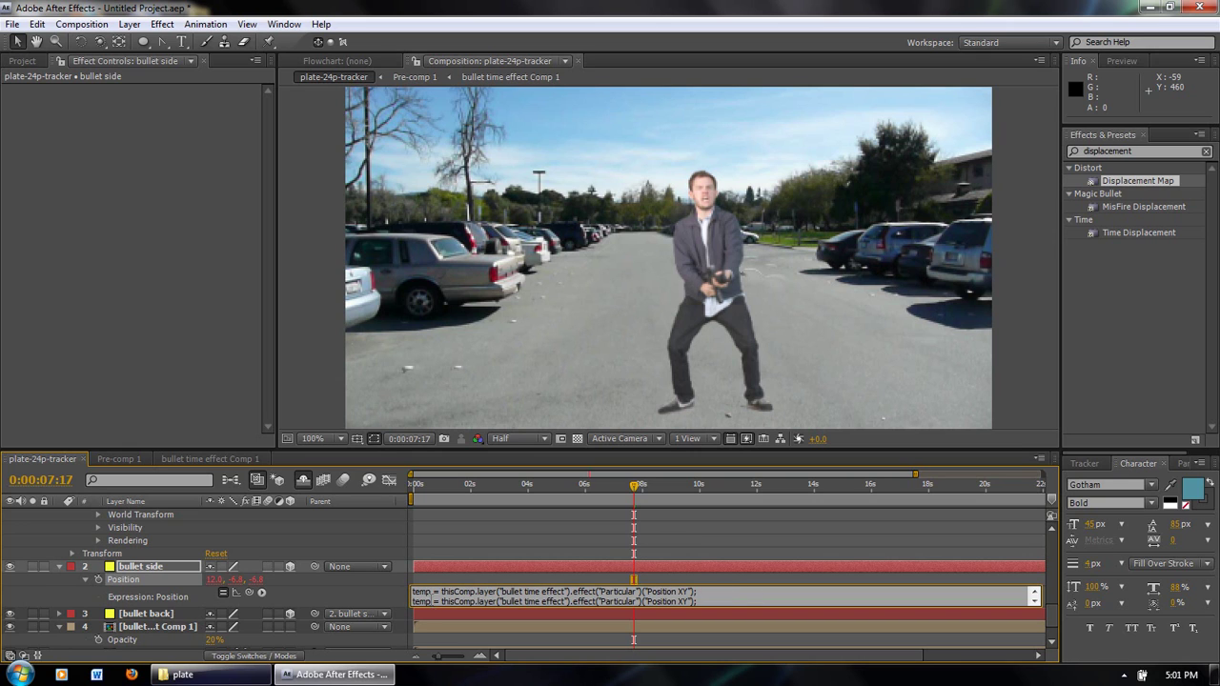
Rename the expression variables temp1 and temp2, point temp2 at Particular's Position Z, and return temp1 for X and Y with temp2 for Z.
{"action": "left_click", "coordinate": [432, 592]}
{"action": "type", "text": "1"}
{"action": "left_click", "coordinate": [433, 601]}
{"action": "type", "text": "2"}
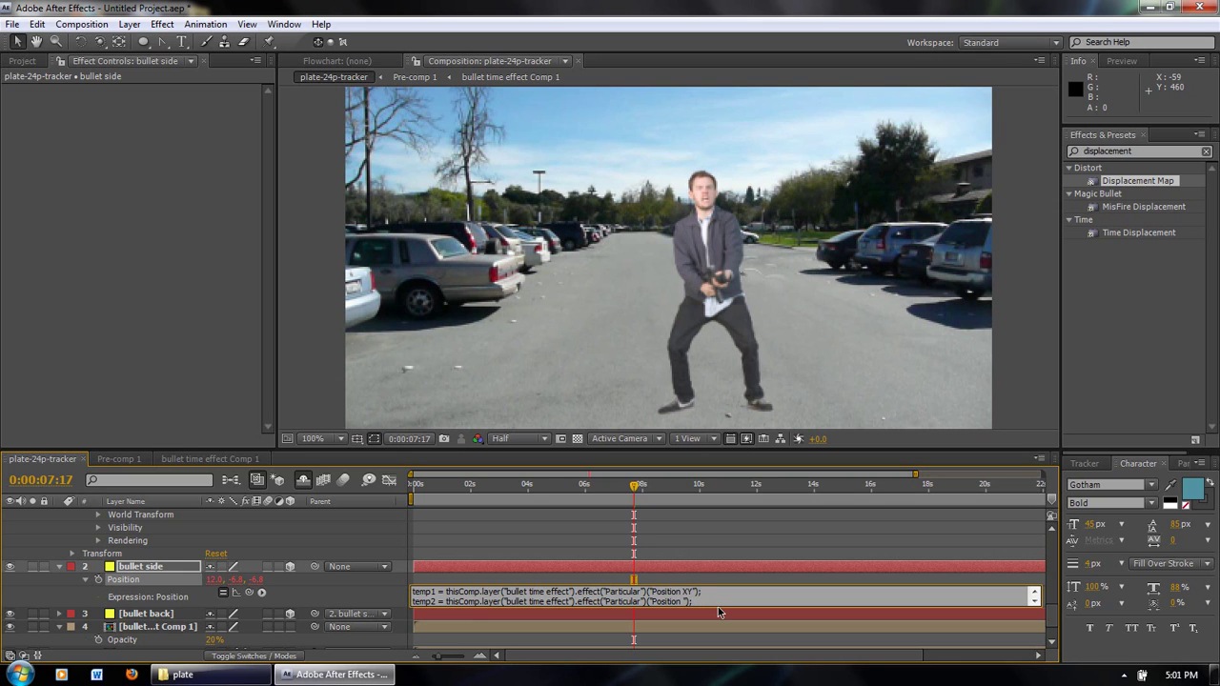
{"action": "key", "text": "Down"}
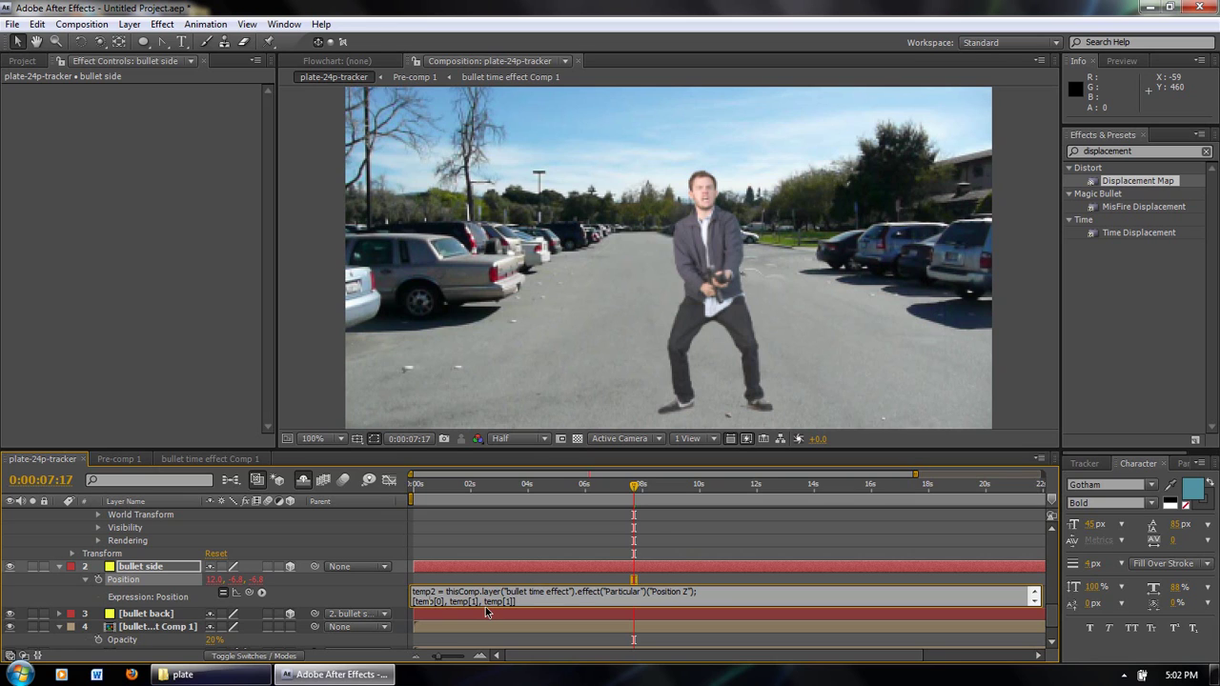
{"action": "type", "text": "1[1"}
{"action": "left_click", "coordinate": [447, 557]}
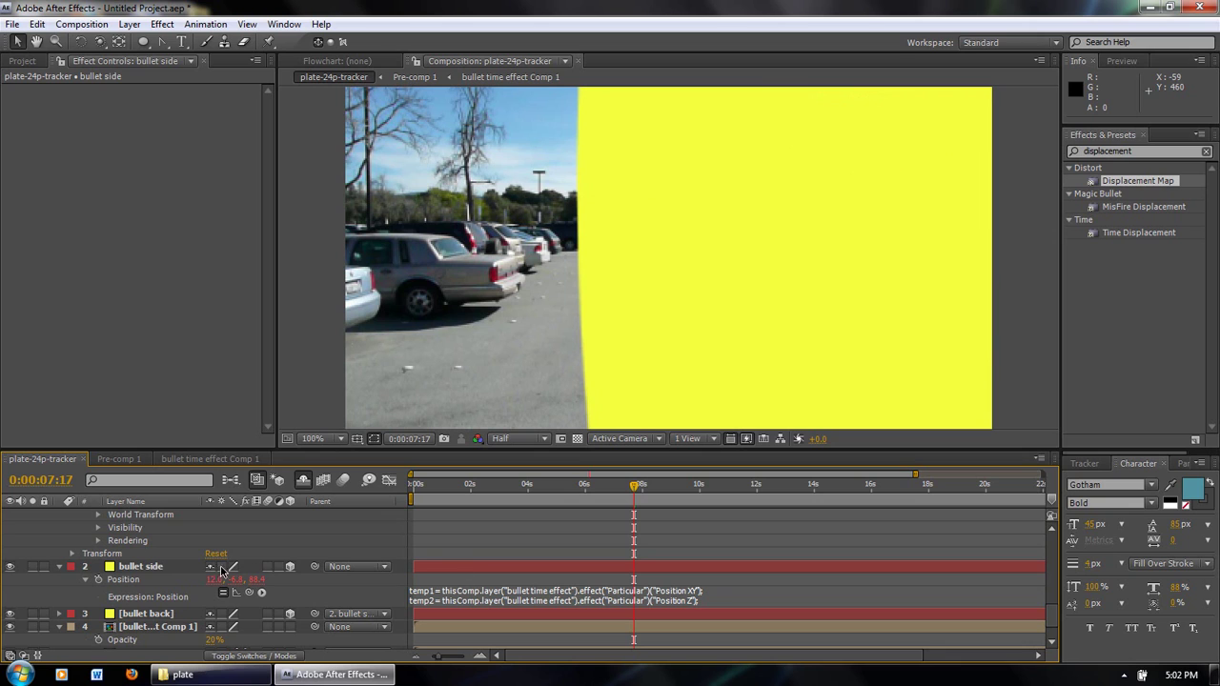
{"action": "scroll", "coordinate": [166, 576], "scroll_direction": "up", "scroll_amount": 5}
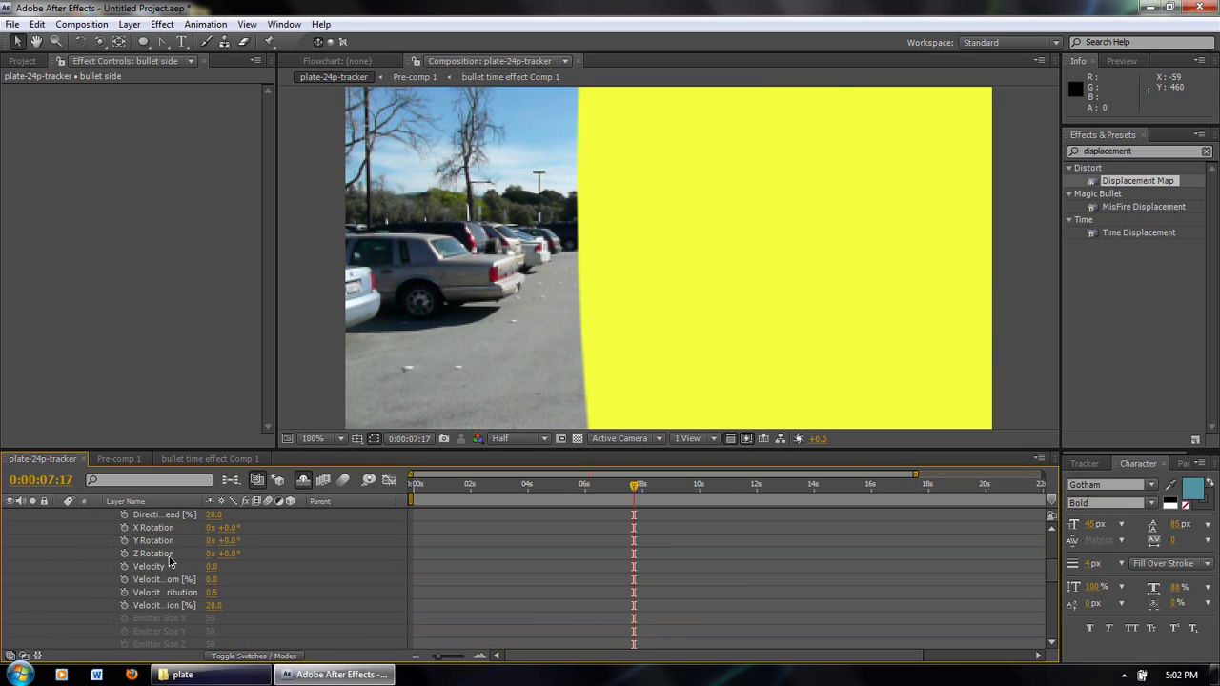
{"action": "scroll", "coordinate": [187, 532], "scroll_direction": "down", "scroll_amount": 5}
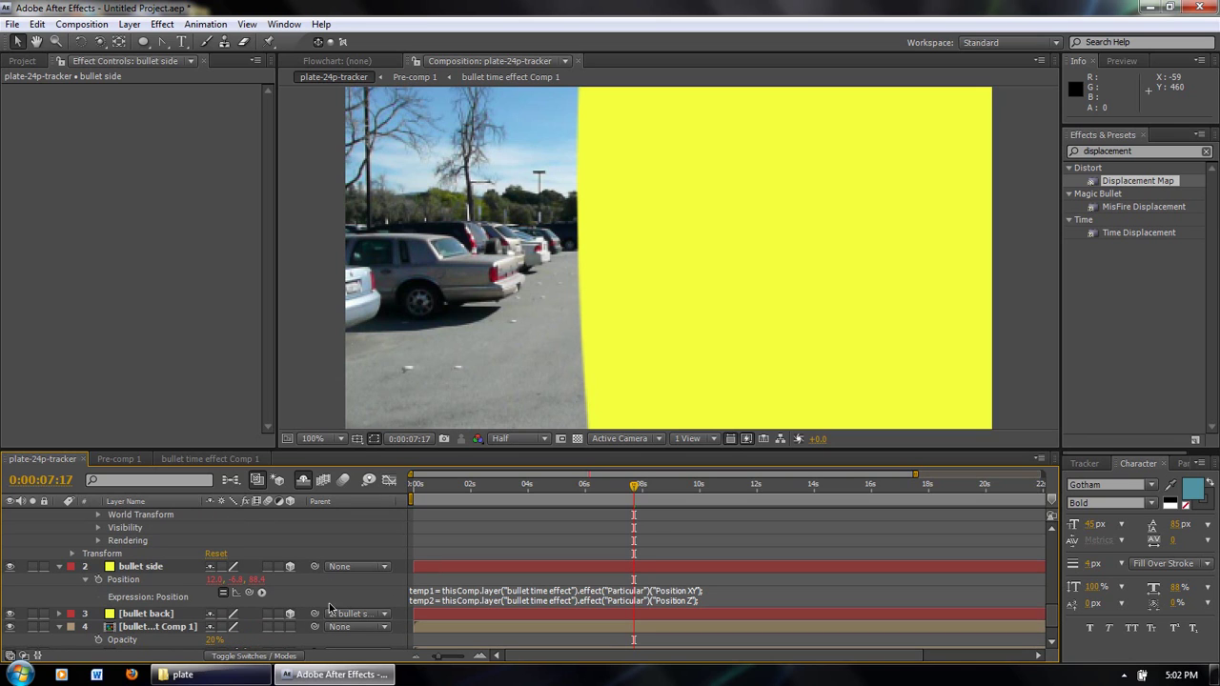
Scale the bullet side layer down in stages through 3% and 1% to 0.07%.
{"action": "left_click", "coordinate": [155, 566]}
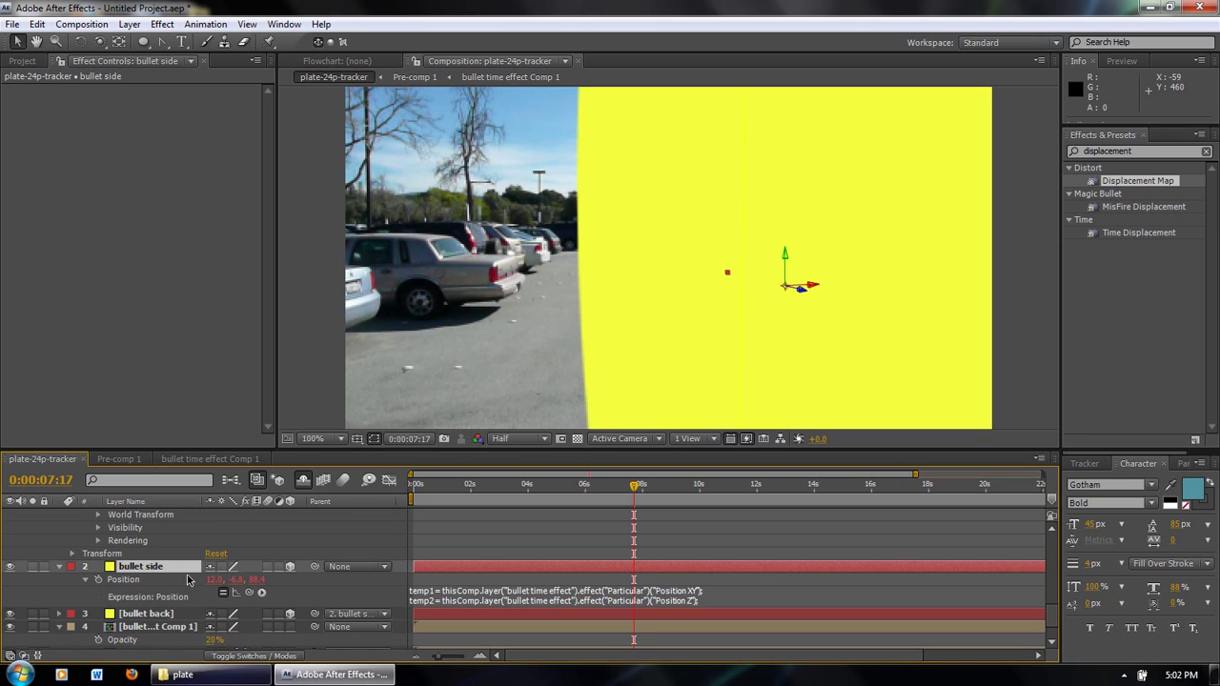
{"action": "key", "text": "s"}
{"action": "left_click", "coordinate": [229, 580]}
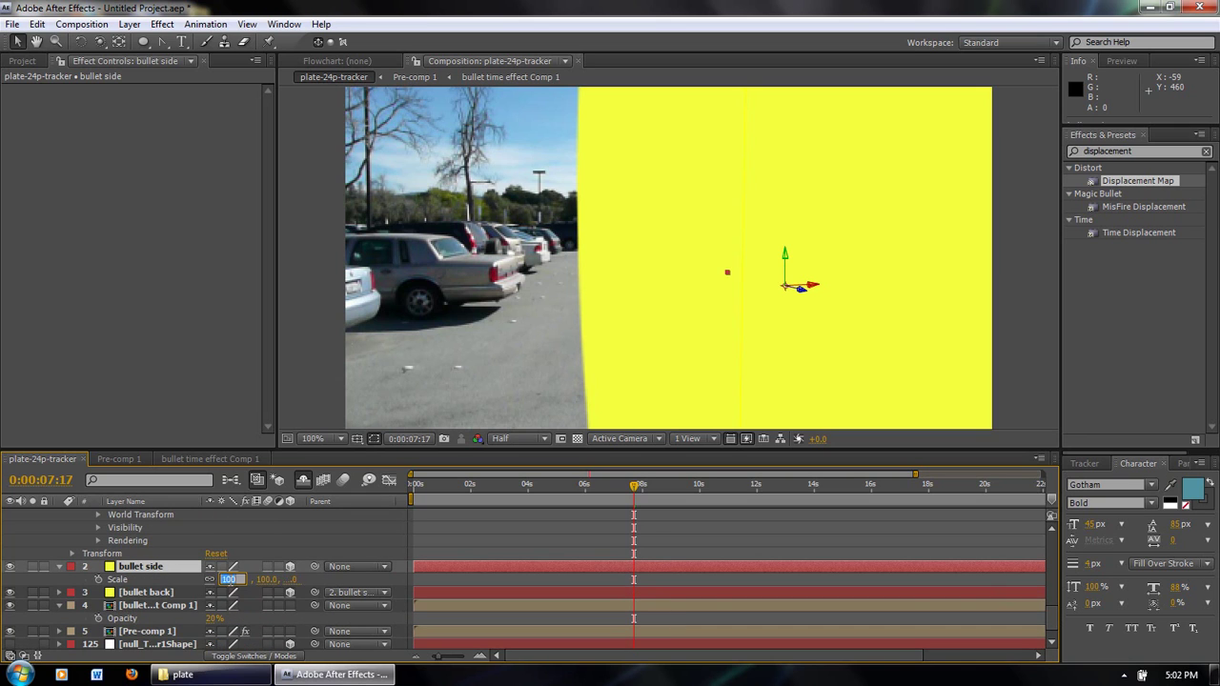
{"action": "type", "text": "3"}
{"action": "key", "text": "Return"}
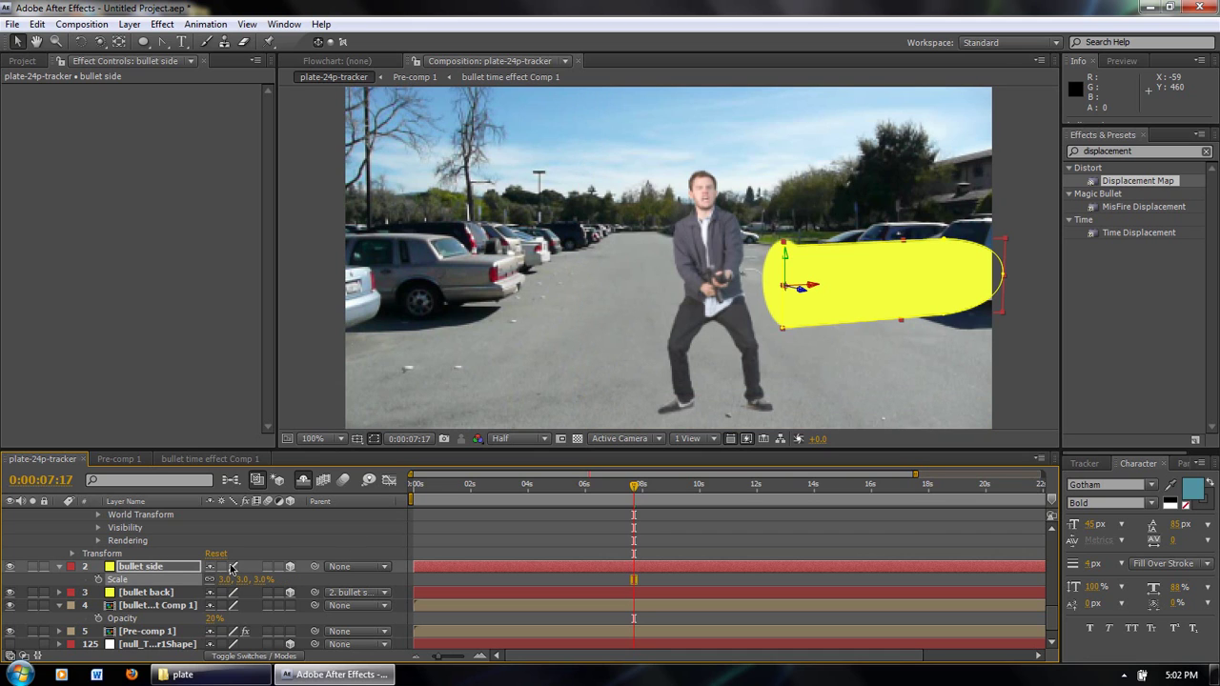
{"action": "left_click", "coordinate": [227, 580]}
{"action": "type", "text": "1"}
{"action": "key", "text": "Return"}
{"action": "left_click", "coordinate": [229, 579]}
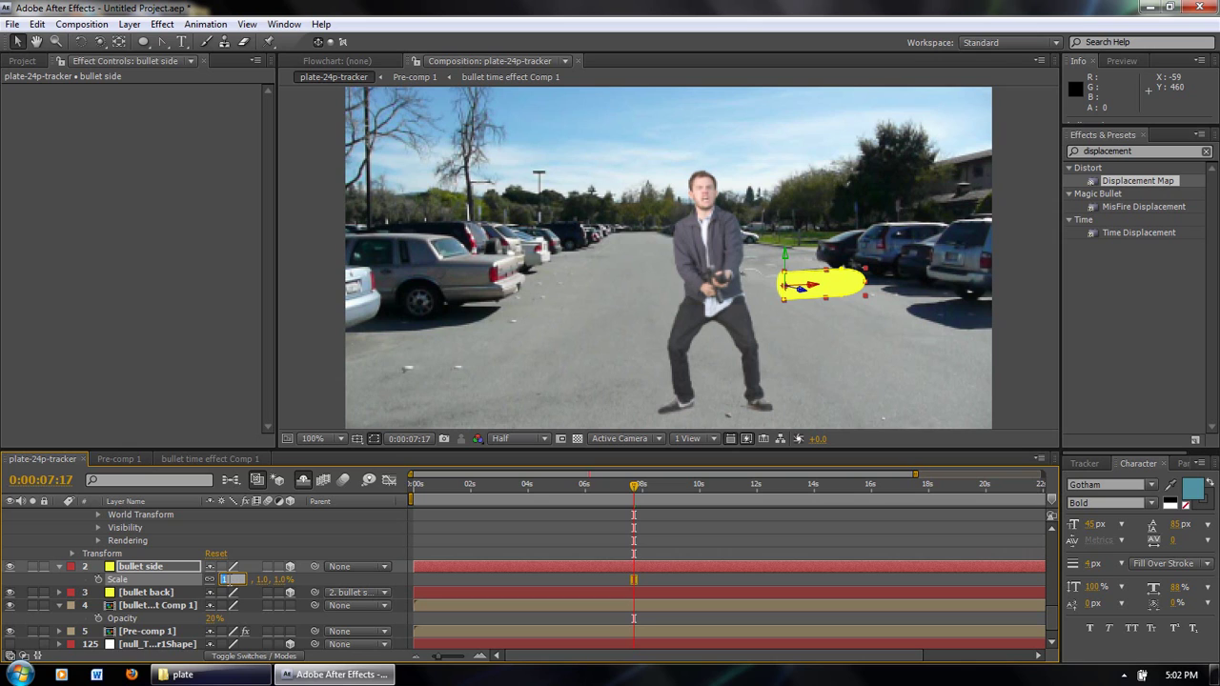
{"action": "type", "text": "0.0"}
{"action": "key", "text": "Return"}
{"action": "left_click", "coordinate": [229, 580]}
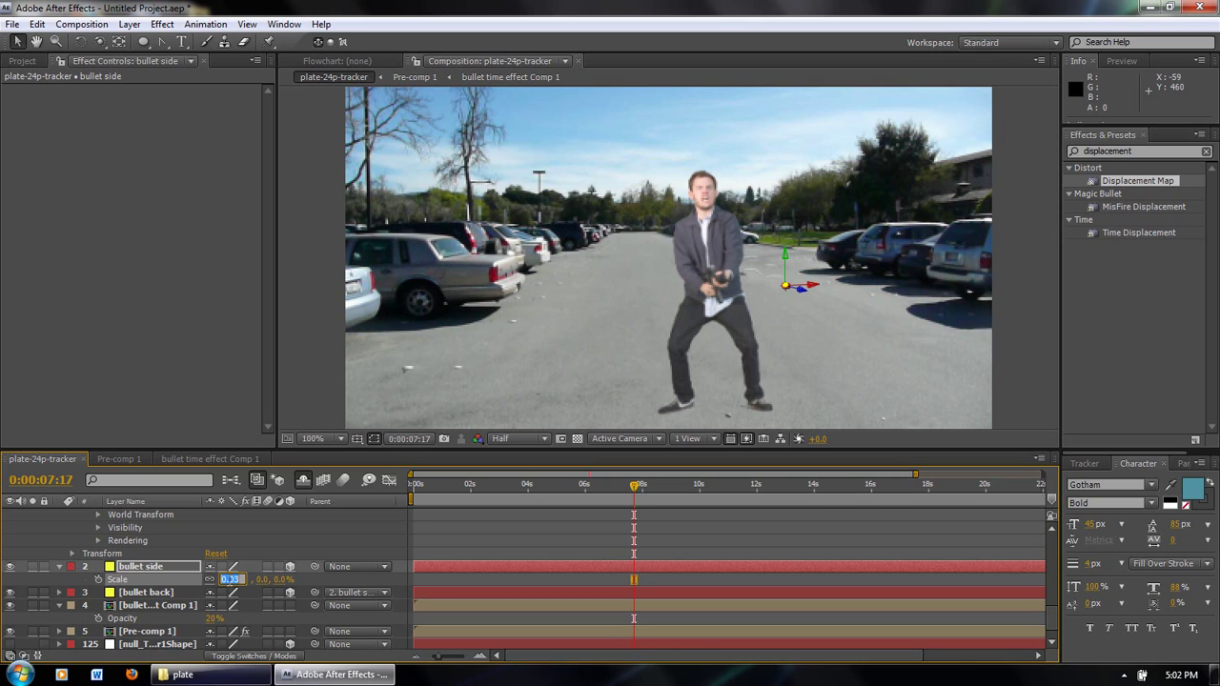
{"action": "type", "text": "0.07"}
{"action": "key", "text": "Return"}
At full preview resolution, rotate bullet side about its Y axis towards the direction of the particle trail and readjust its Scale.
{"action": "scroll", "coordinate": [905, 253], "scroll_direction": "up", "scroll_amount": 1}
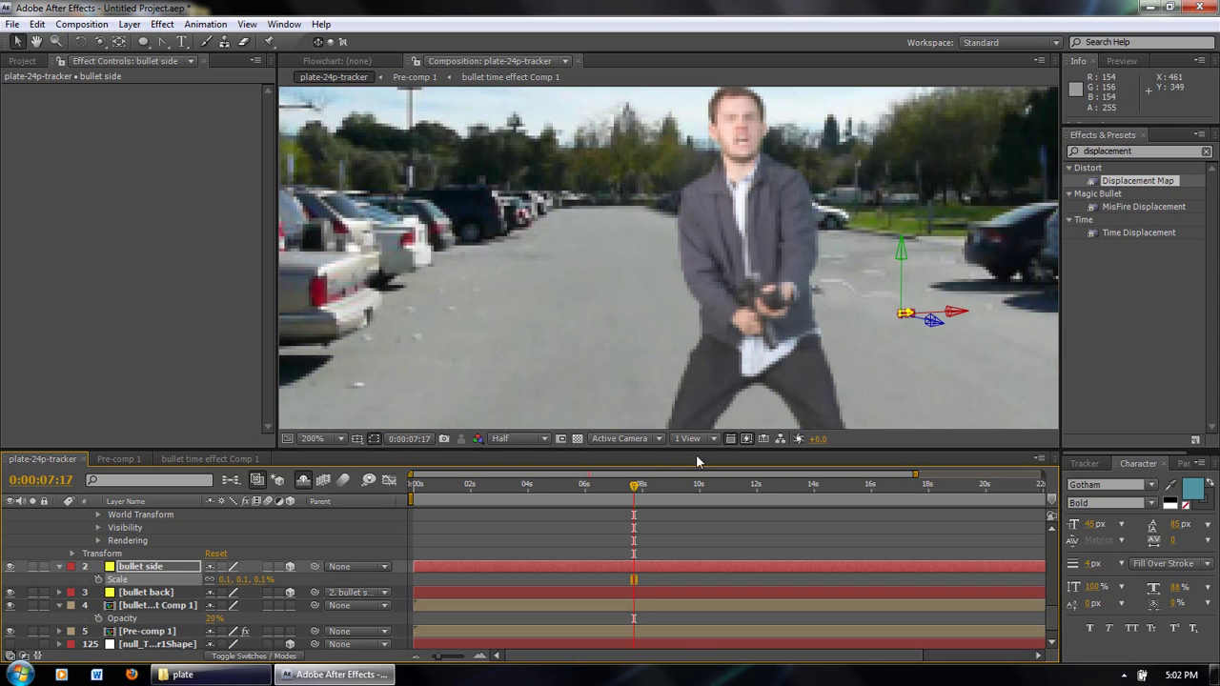
{"action": "key", "text": "w"}
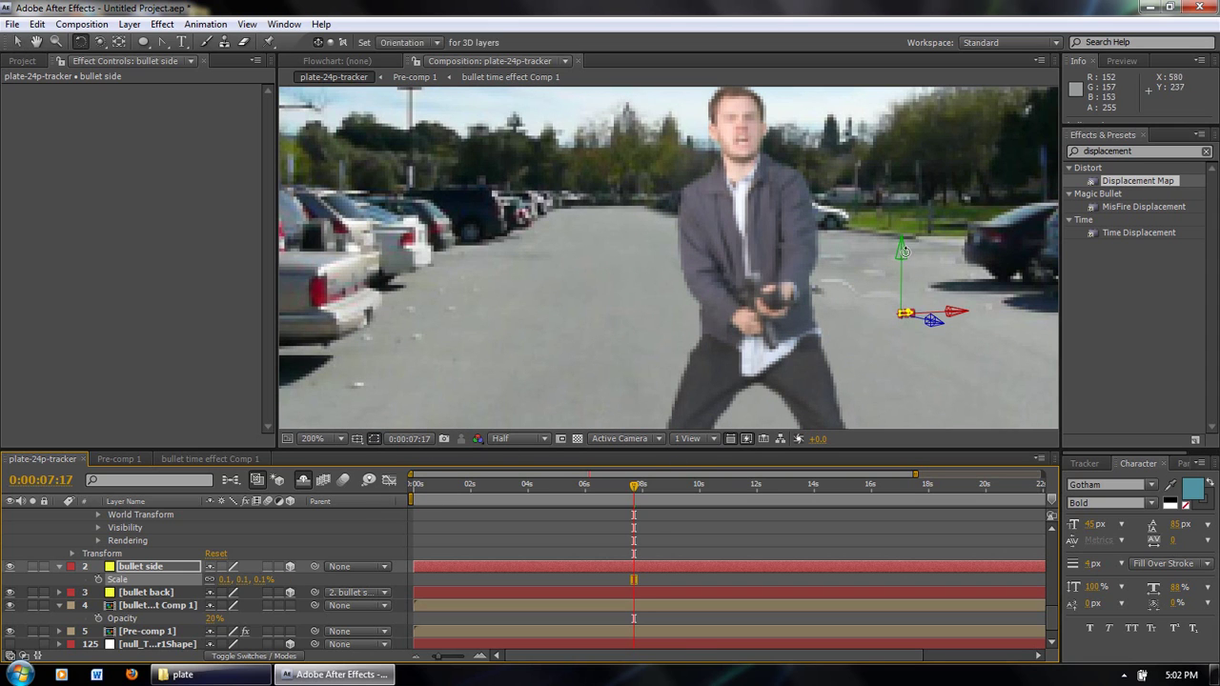
{"action": "left_click", "coordinate": [894, 254]}
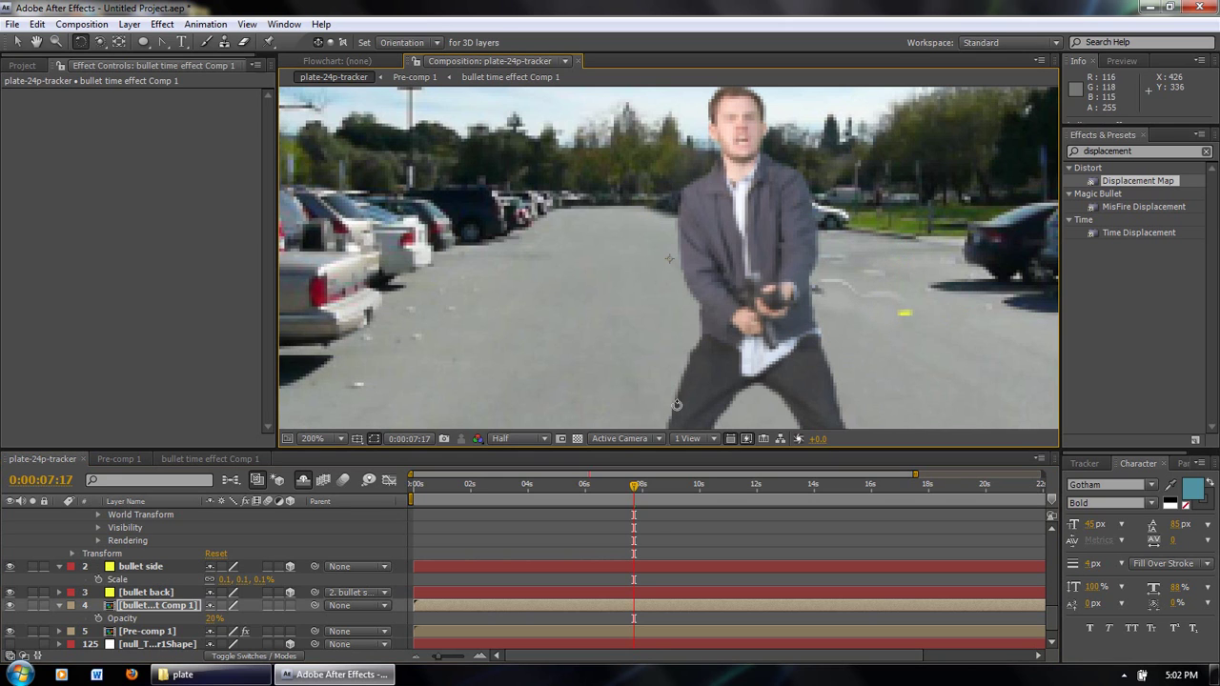
{"action": "left_click", "coordinate": [541, 438]}
{"action": "left_click", "coordinate": [514, 470]}
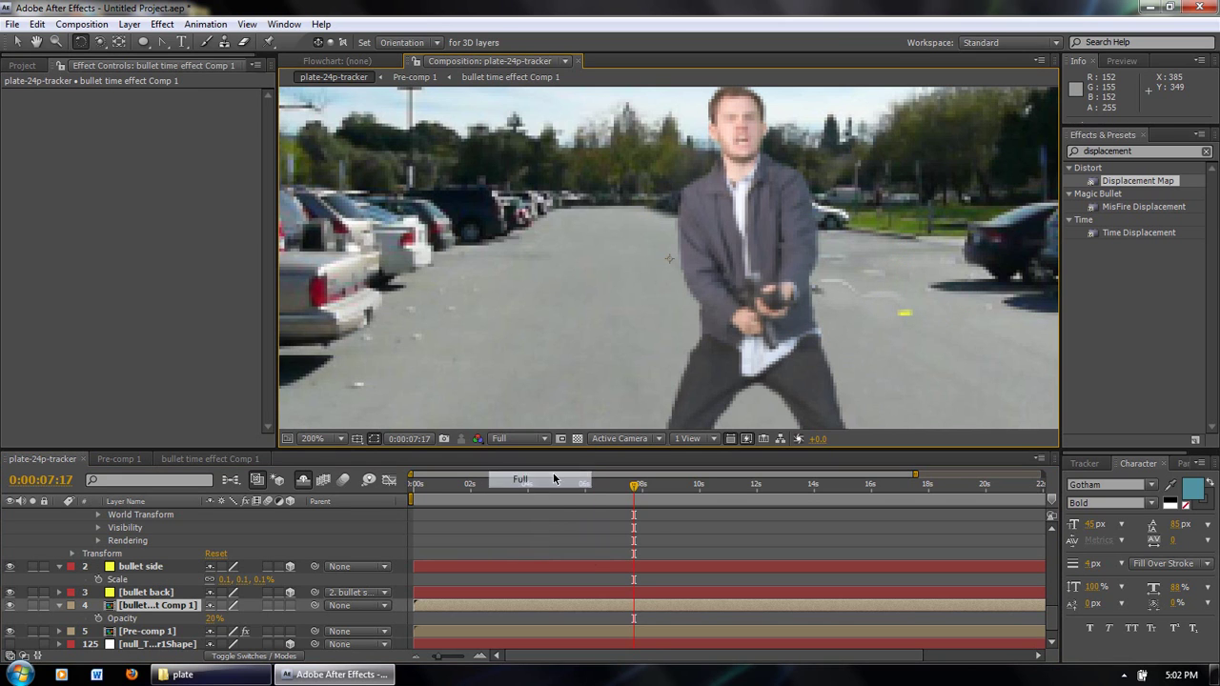
{"action": "left_click", "coordinate": [158, 567]}
{"action": "left_click_drag", "start_coordinate": [900, 252], "coordinate": [774, 265]}
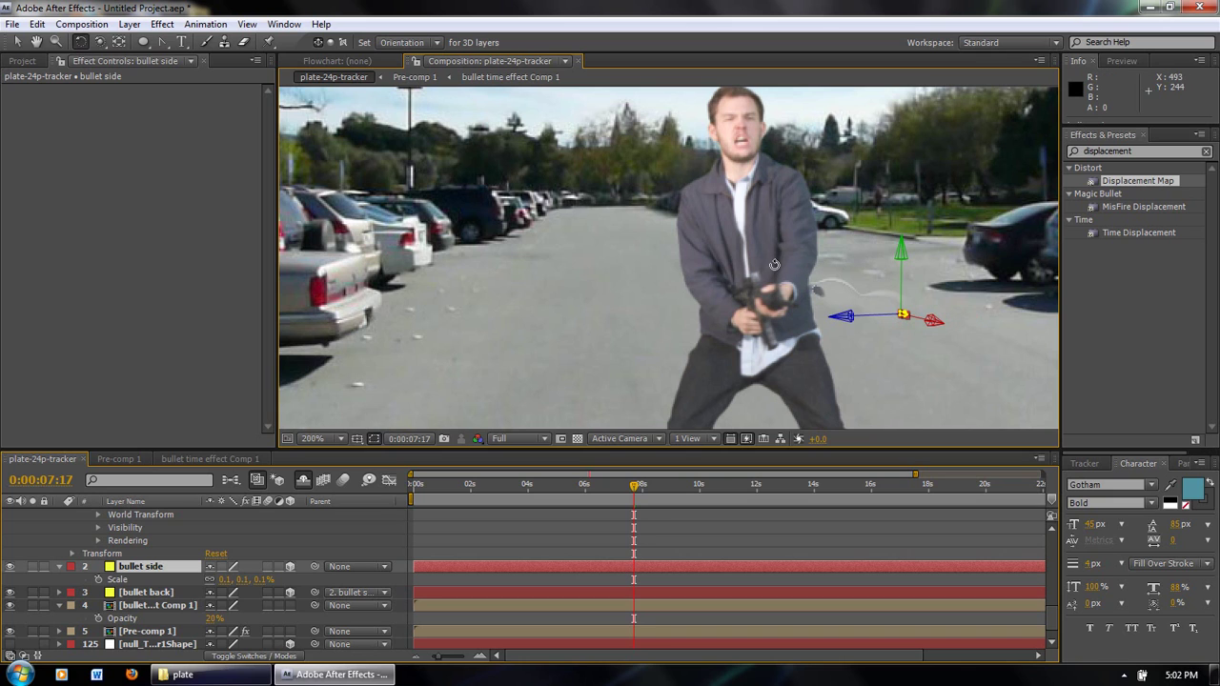
{"action": "left_click", "coordinate": [229, 582]}
{"action": "key", "text": "Return"}
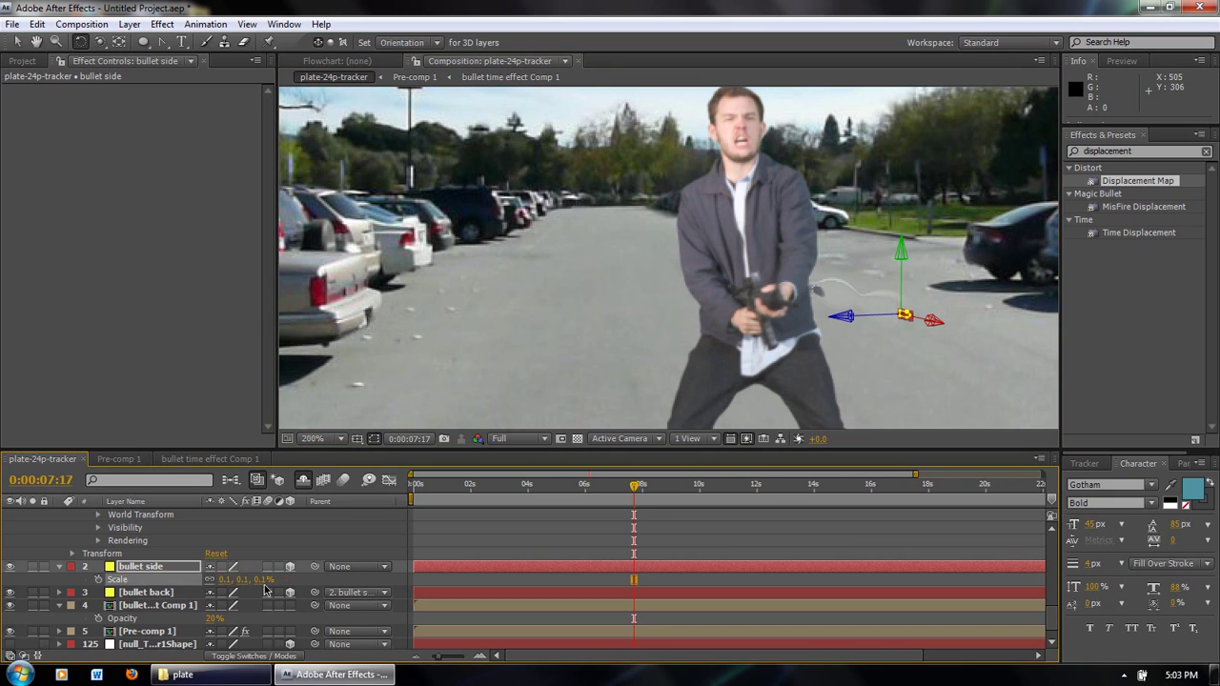
Preview the bullet's flight along the displaced trail between about 0:00:06:23 and 0:00:08:16.
{"action": "left_click_drag", "start_coordinate": [634, 486], "coordinate": [617, 488]}
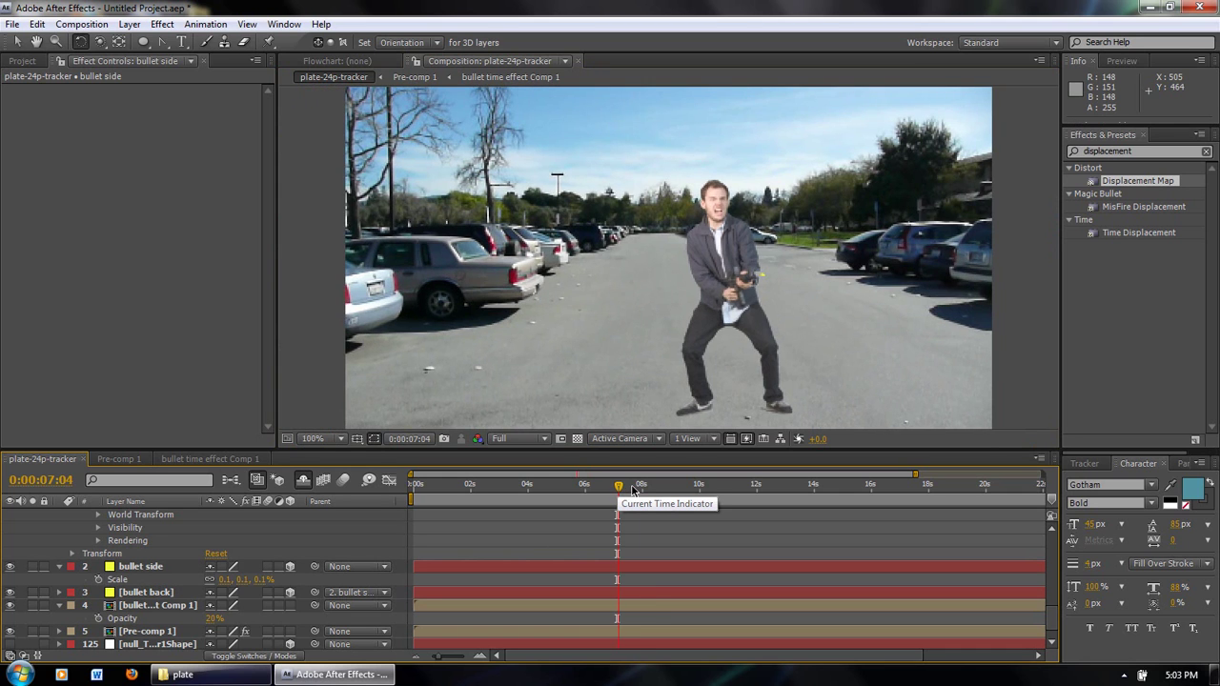
{"action": "left_click", "coordinate": [635, 487]}
{"action": "left_click_drag", "start_coordinate": [638, 488], "coordinate": [652, 486]}
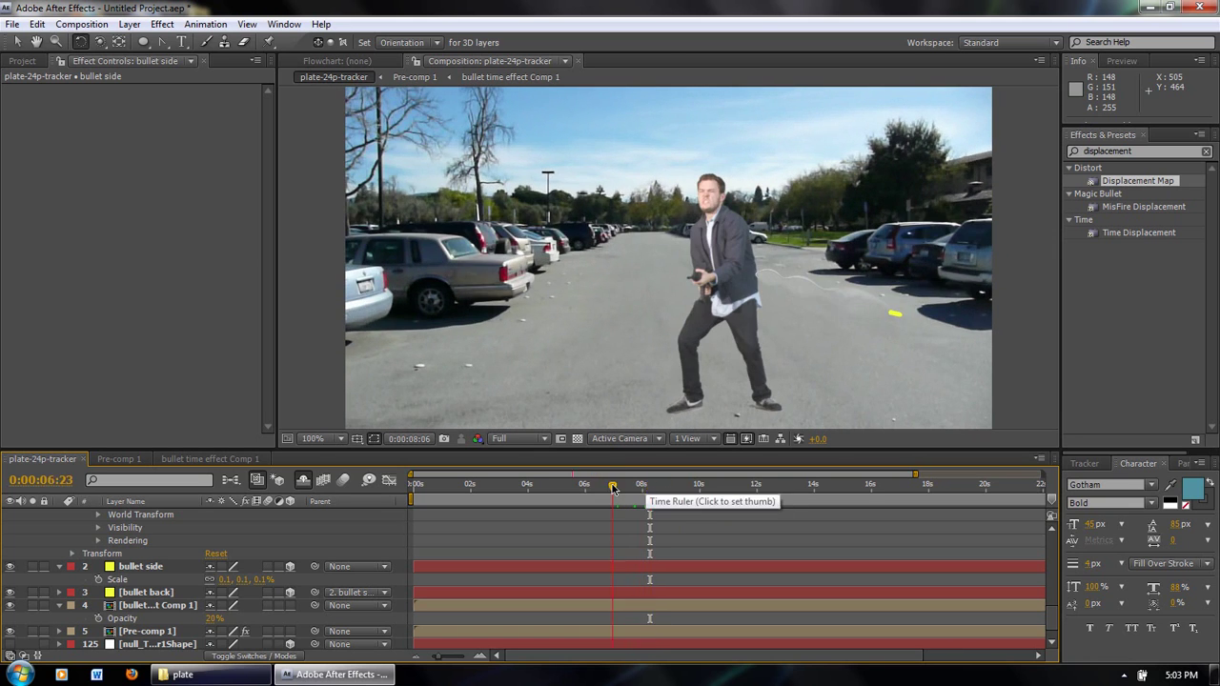
{"action": "left_click", "coordinate": [611, 486]}
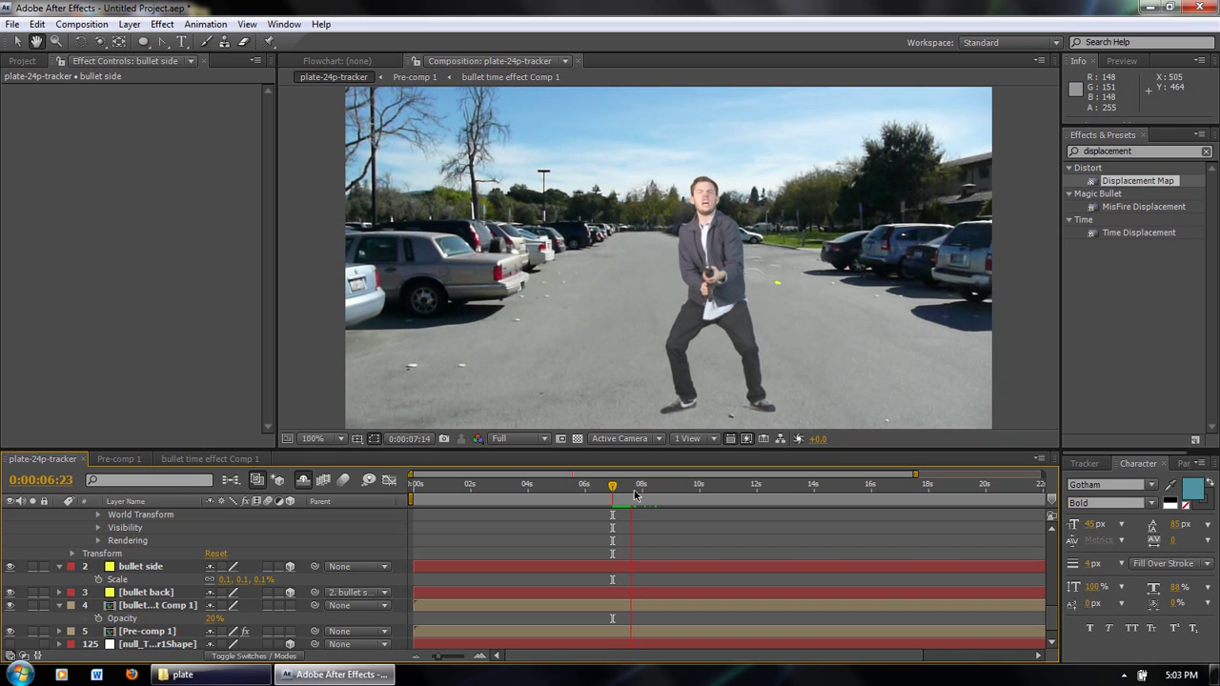
{"action": "key", "text": "w"}
{"action": "left_click", "coordinate": [620, 486]}
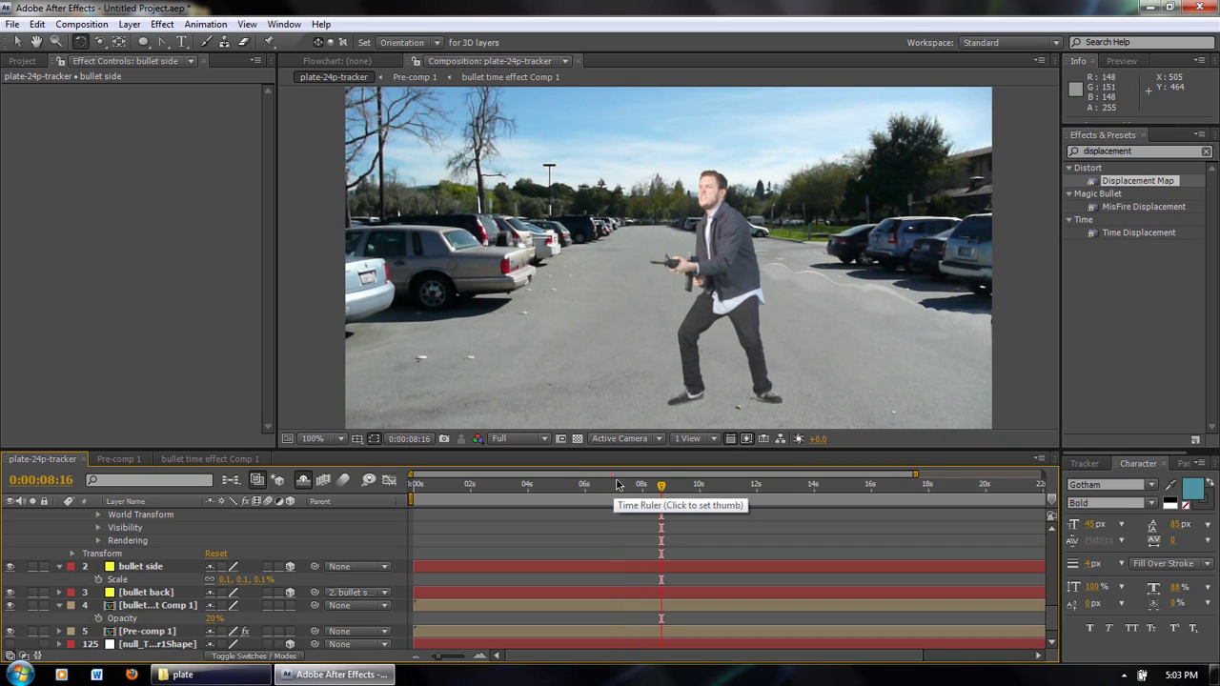
{"action": "key", "text": "space"}
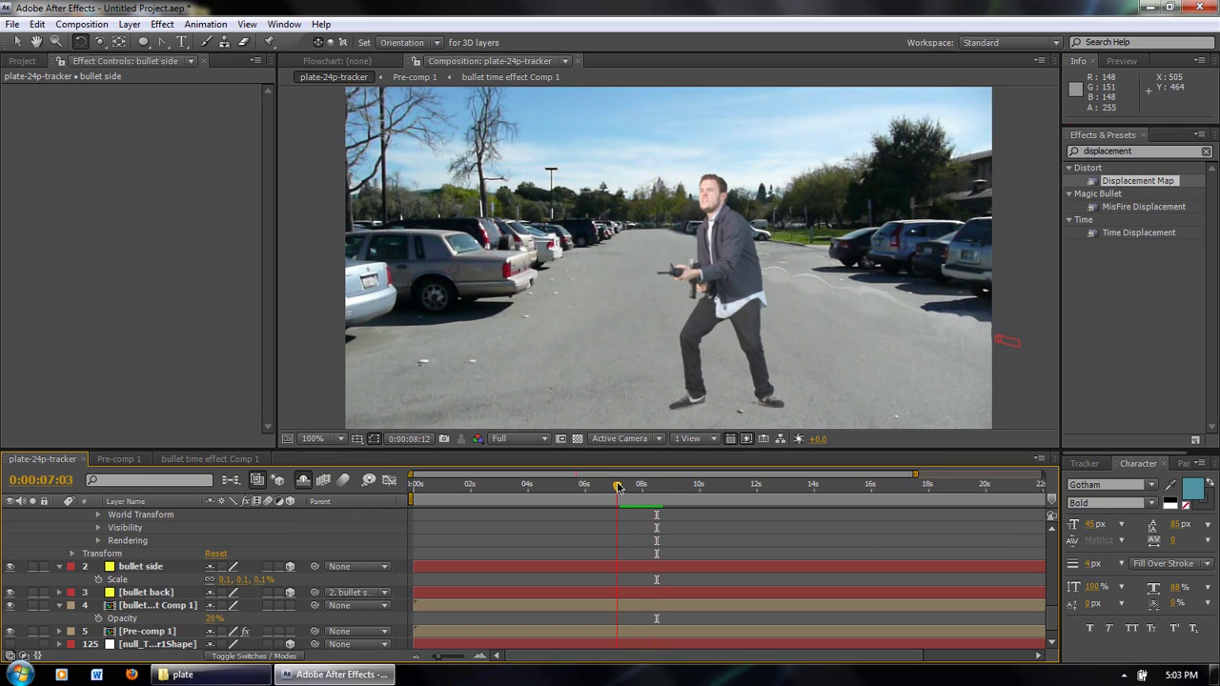
{"action": "left_click_drag", "start_coordinate": [620, 487], "coordinate": [617, 486]}
{"action": "key", "text": "space"}
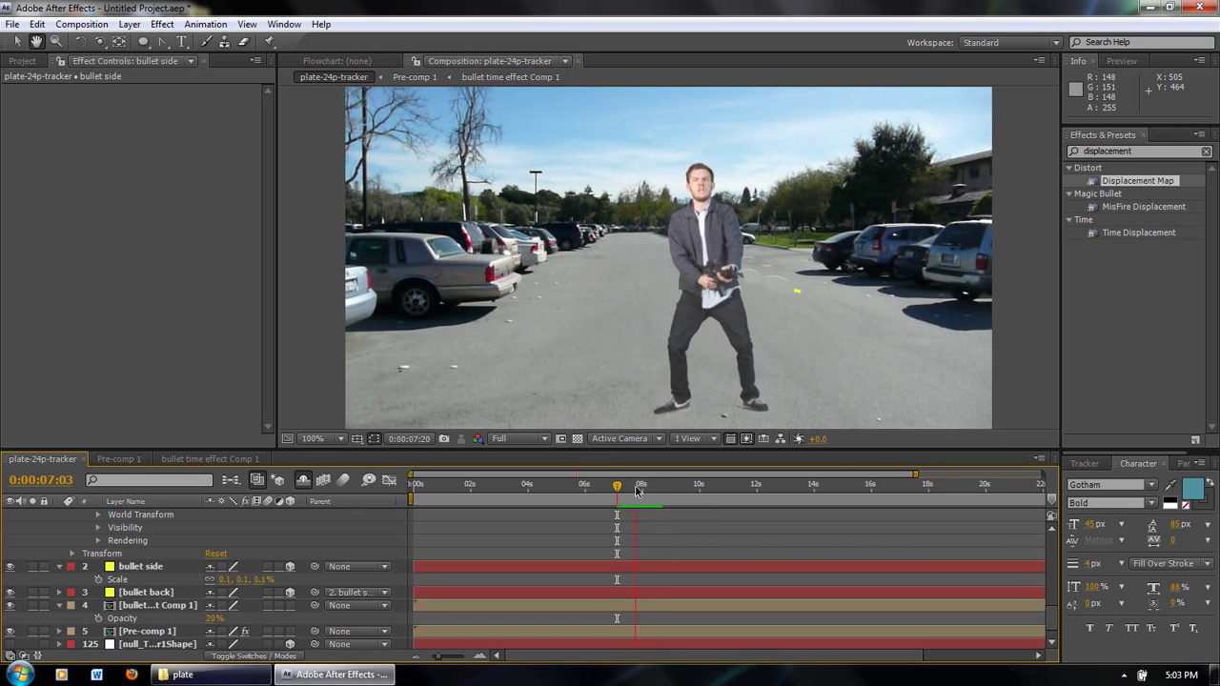
{"action": "left_click", "coordinate": [620, 487]}
{"action": "key", "text": "space"}
{"action": "key", "text": "w"}
{"action": "left_click", "coordinate": [621, 487]}
{"action": "key", "text": "space"}
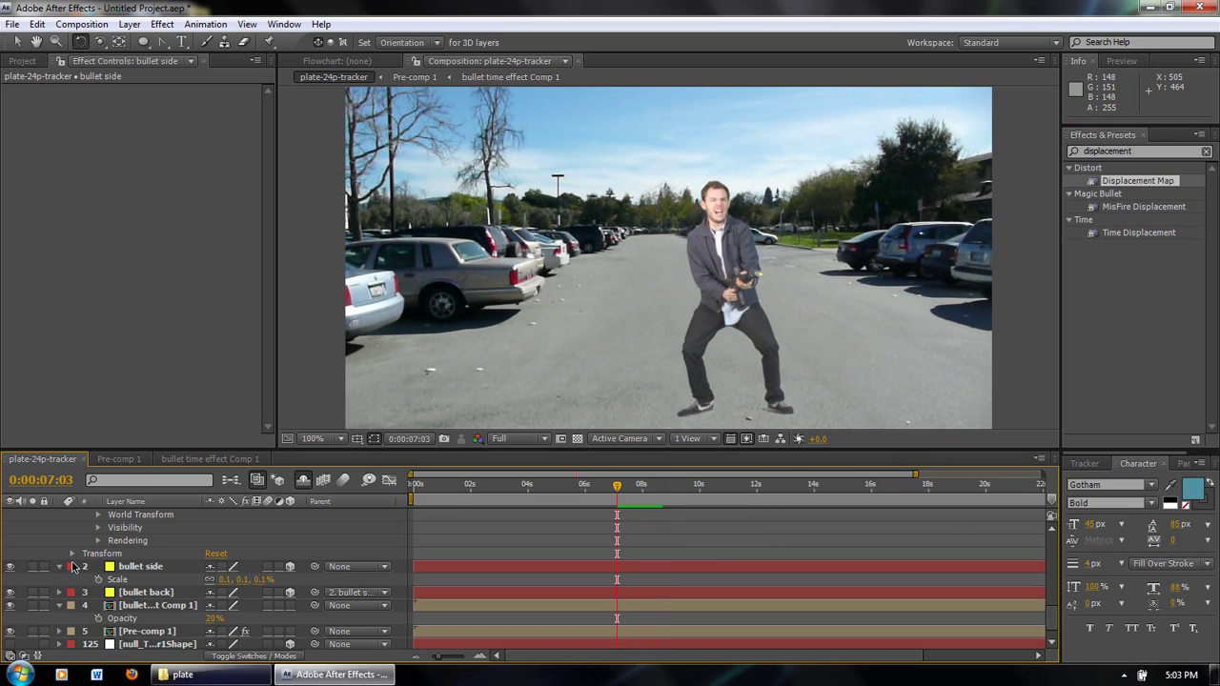
Enable motion blur for the bullet side and bullet back layers and for the composition, and preview the blurred bullet.
{"action": "left_click", "coordinate": [60, 567]}
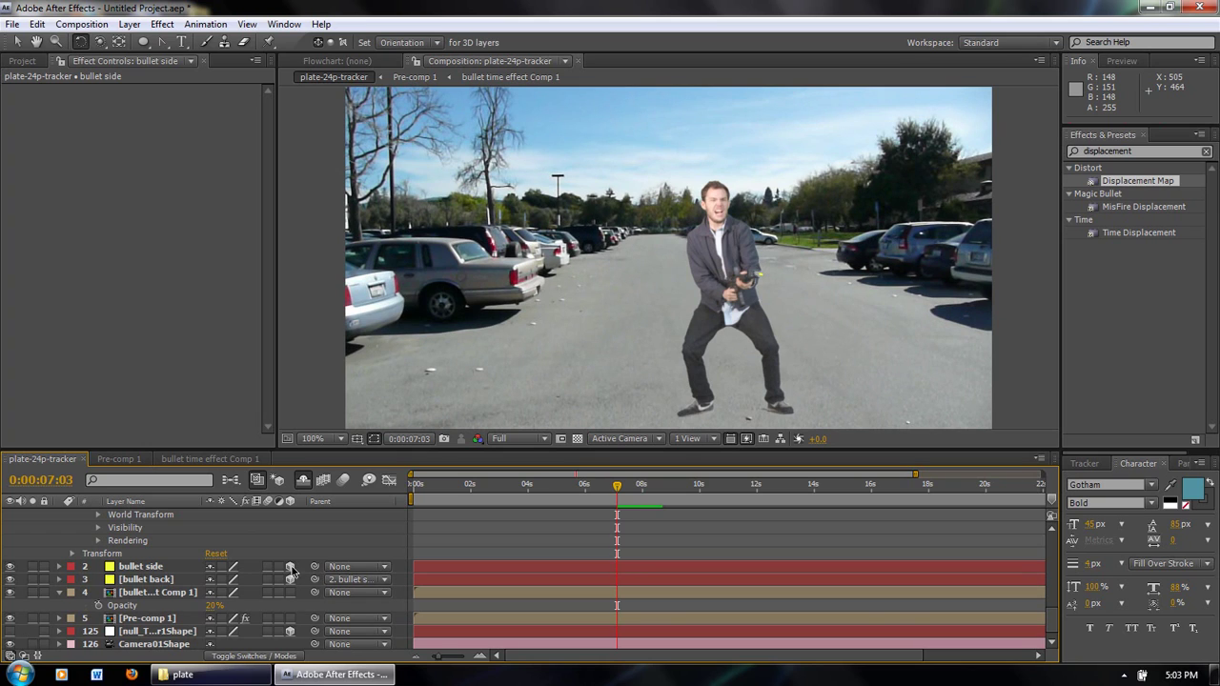
{"action": "left_click_drag", "start_coordinate": [267, 569], "coordinate": [268, 580]}
{"action": "left_click", "coordinate": [344, 481]}
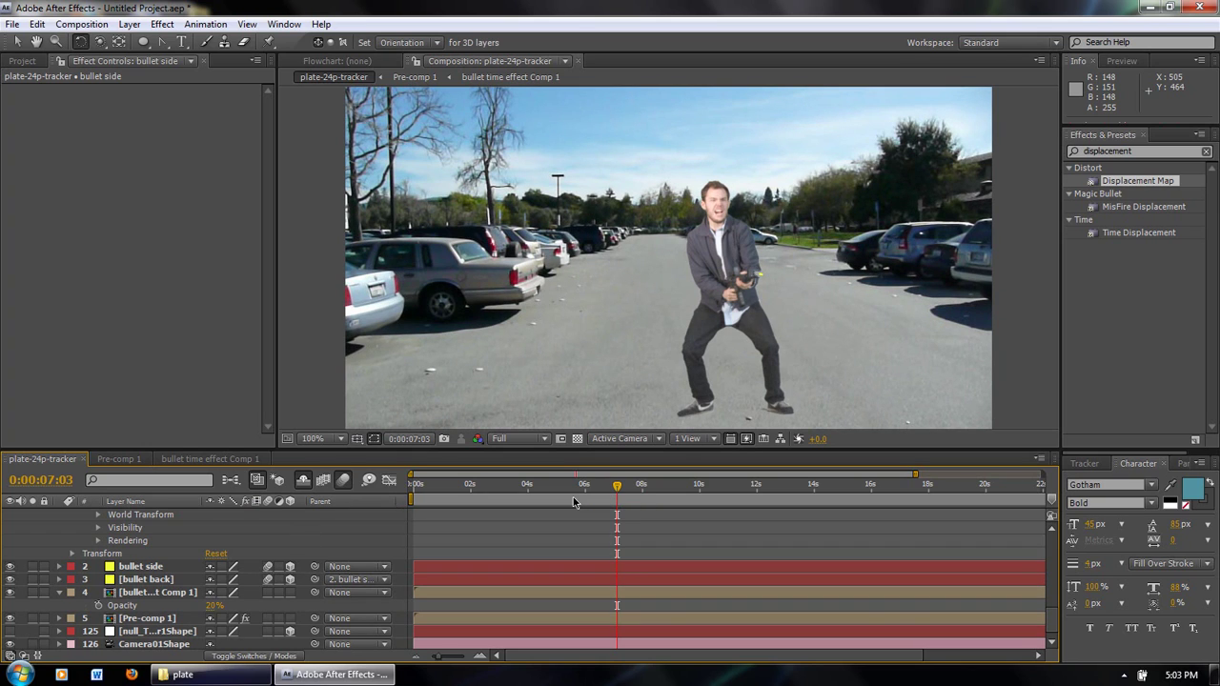
{"action": "left_click", "coordinate": [658, 488]}
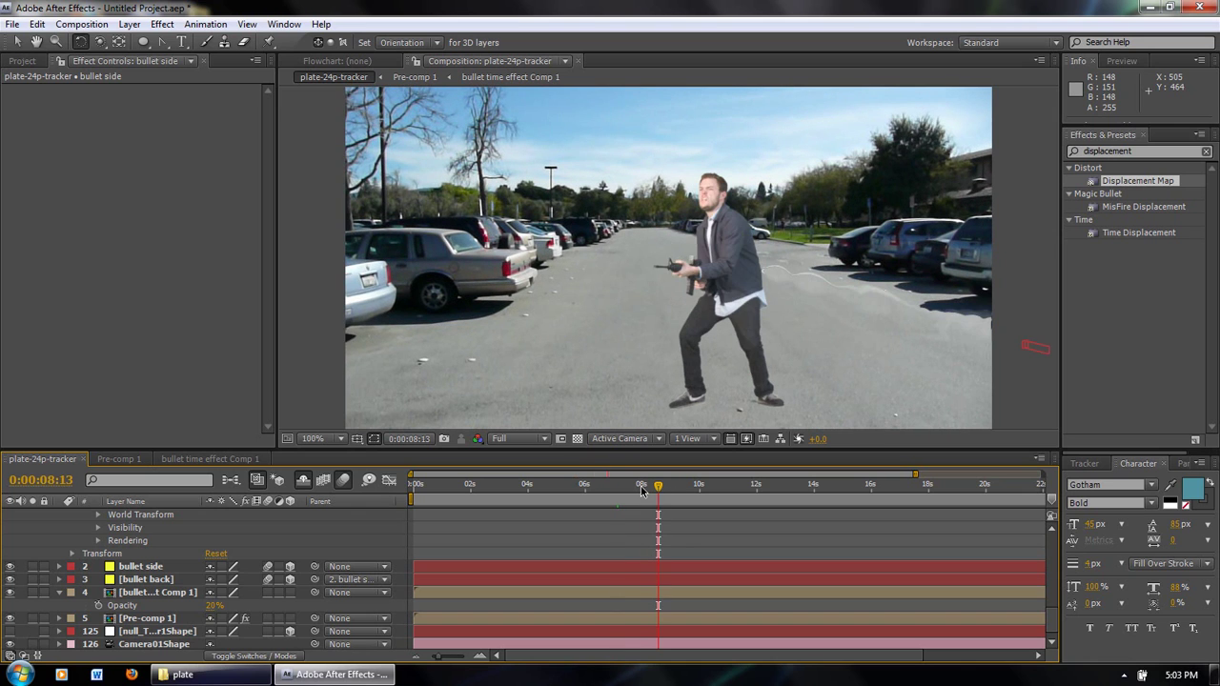
{"action": "left_click", "coordinate": [641, 487]}
{"action": "key", "text": "space"}
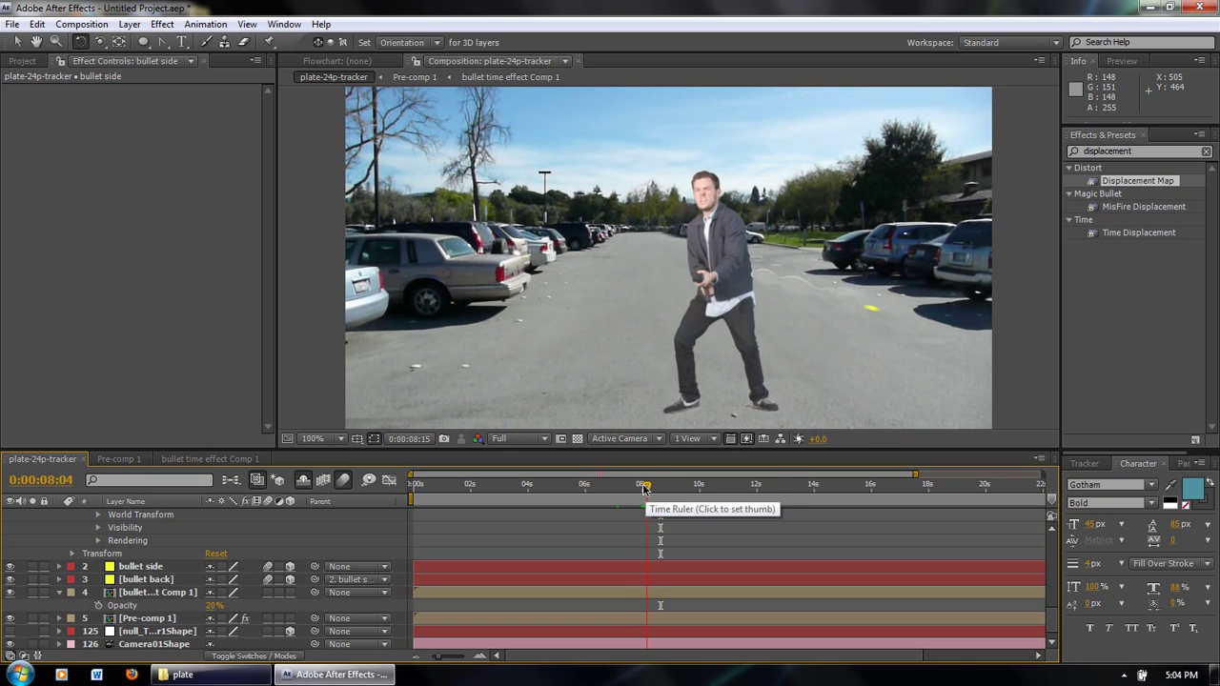
Examine the bullet and its trail frame by frame between about 0:00:07:17 and 0:00:07:23.
{"action": "left_click", "coordinate": [637, 487]}
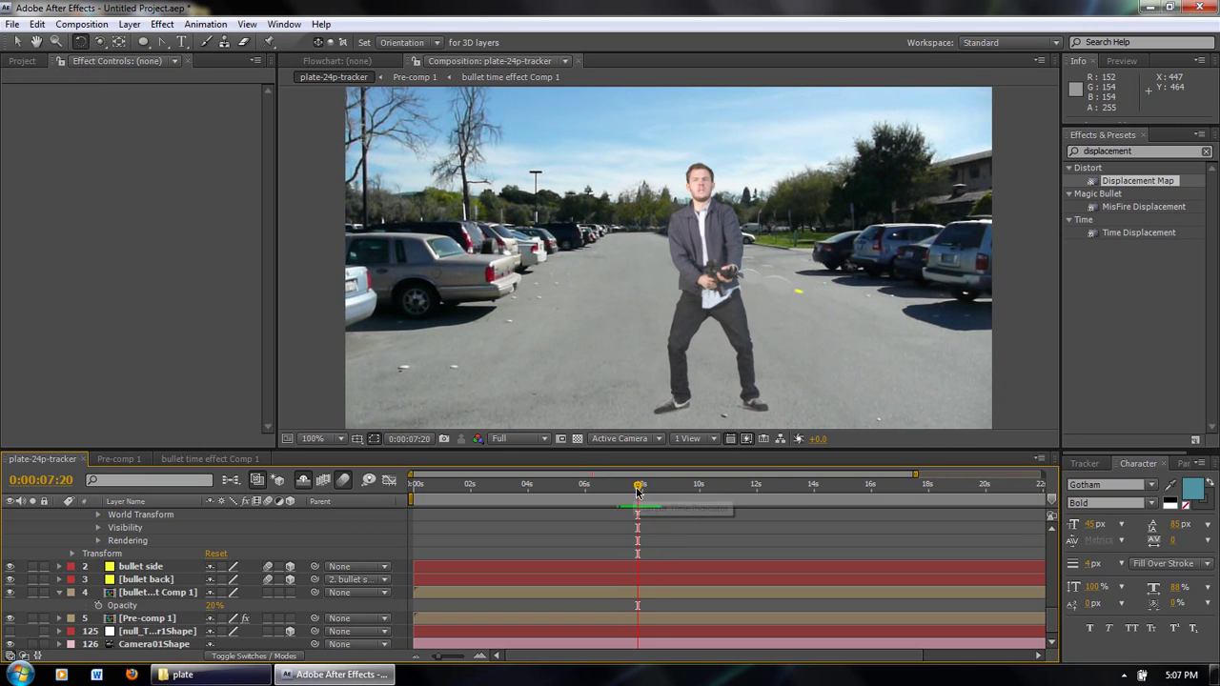
{"action": "key", "text": "Page_Up"}
{"action": "key", "text": "Page_Up"}
{"action": "key", "text": "Page_Up"}
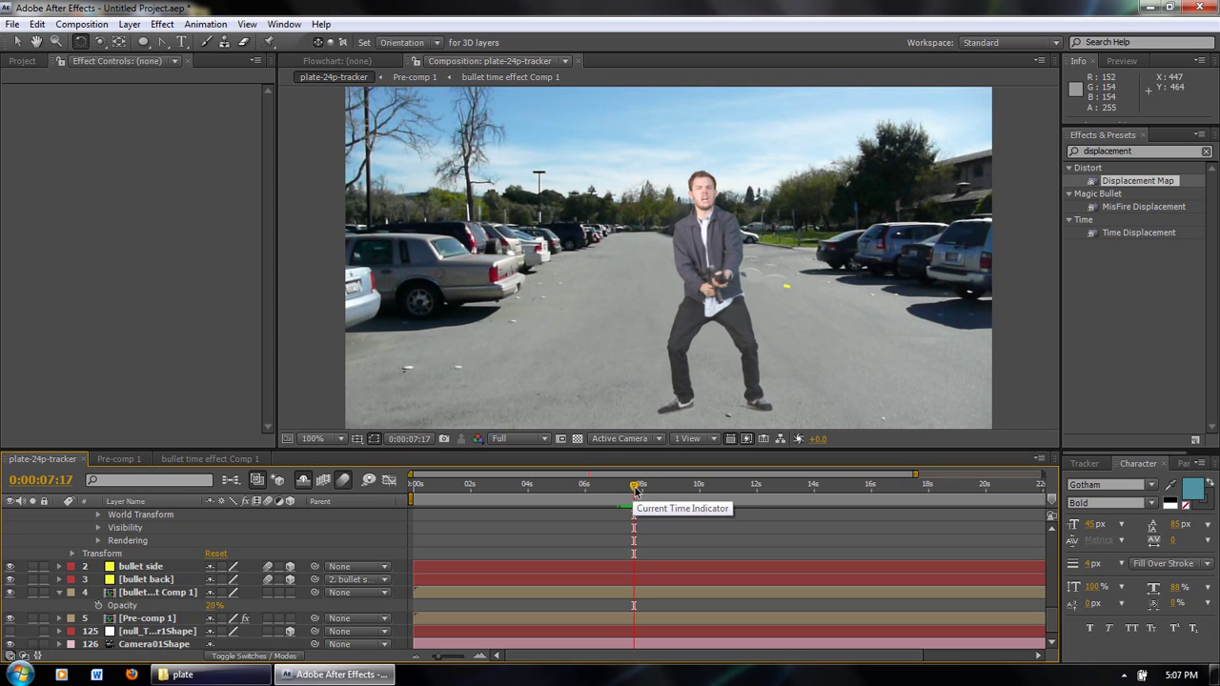
{"action": "key", "text": "Page_Down"}
{"action": "key", "text": "Page_Down"}
{"action": "key", "text": "Page_Down"}
{"action": "key", "text": "Page_Down"}
{"action": "key", "text": "Page_Down"}
{"action": "key", "text": "Page_Down"}
{"action": "key", "text": "Page_Down"}
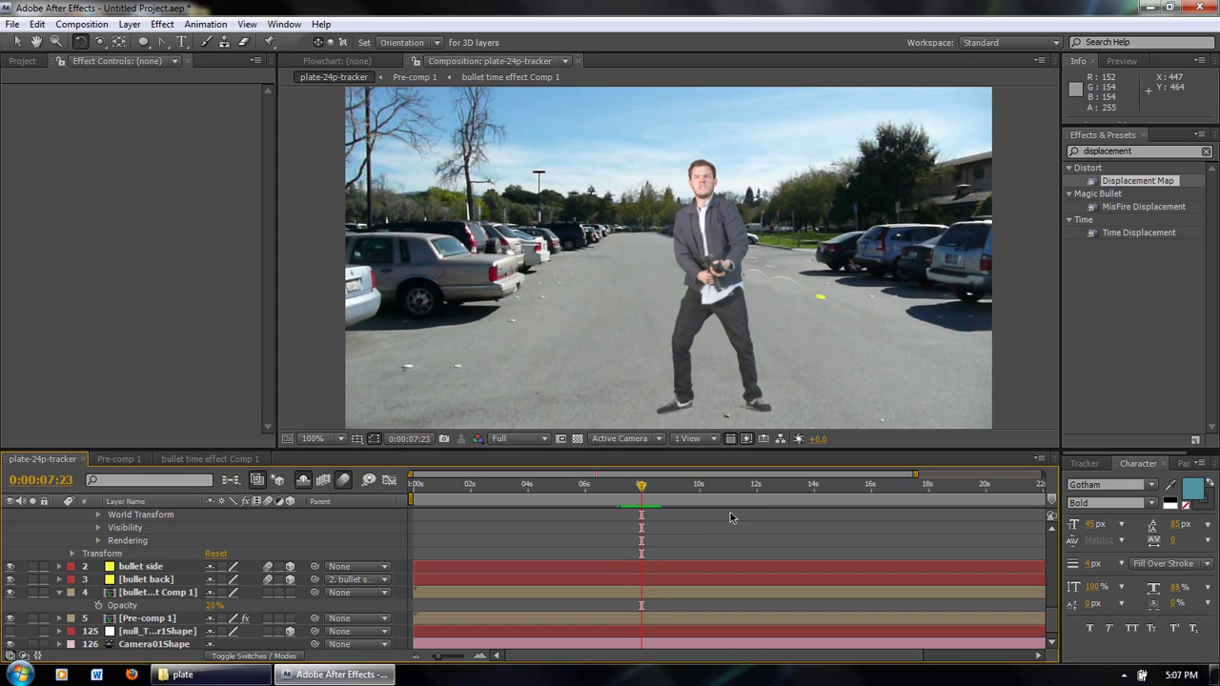
{"action": "mouse_move", "coordinate": [641, 487]}
{"action": "left_mouse_down"}
{"action": "mouse_move", "coordinate": [626, 490]}
{"action": "mouse_move", "coordinate": [642, 489]}
{"action": "left_mouse_up"}
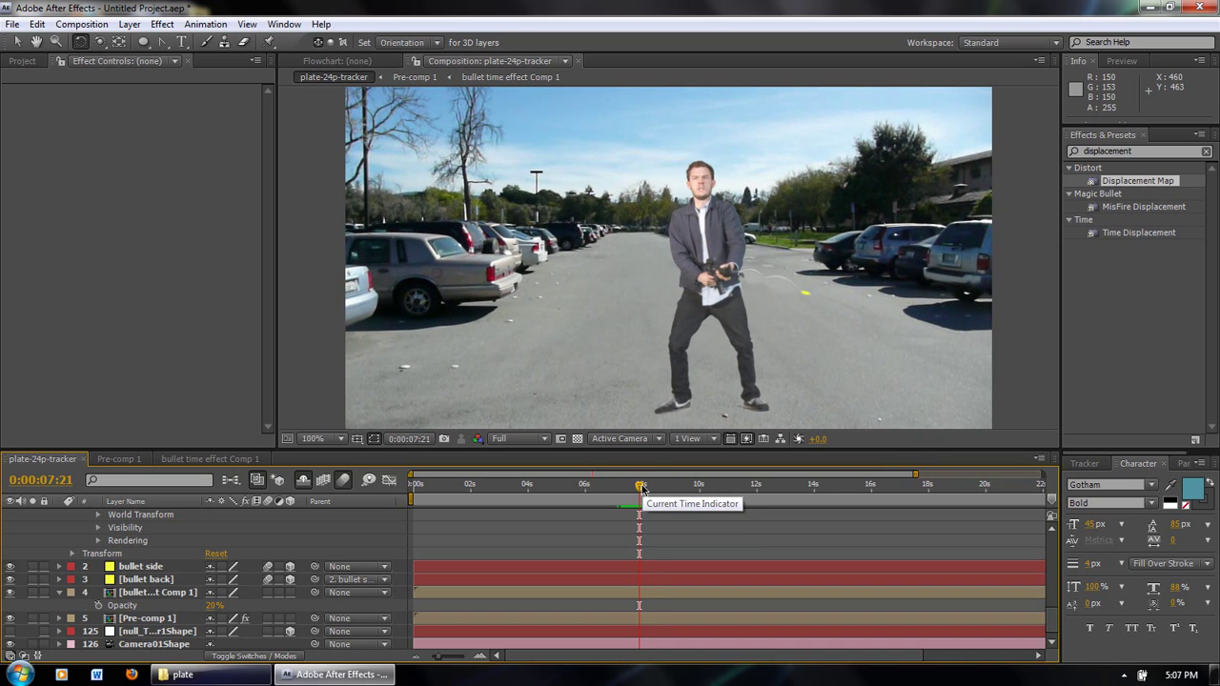
{"action": "left_click_drag", "start_coordinate": [642, 488], "coordinate": [635, 490]}
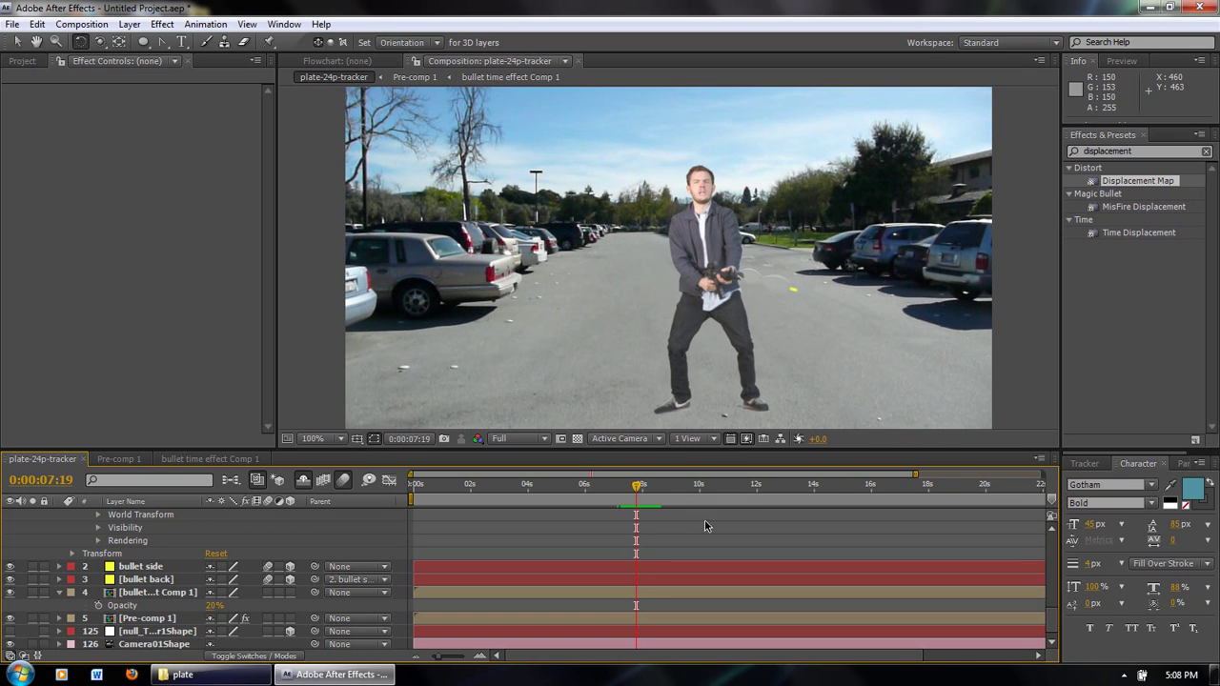
{"action": "left_click_drag", "start_coordinate": [639, 488], "coordinate": [636, 488]}
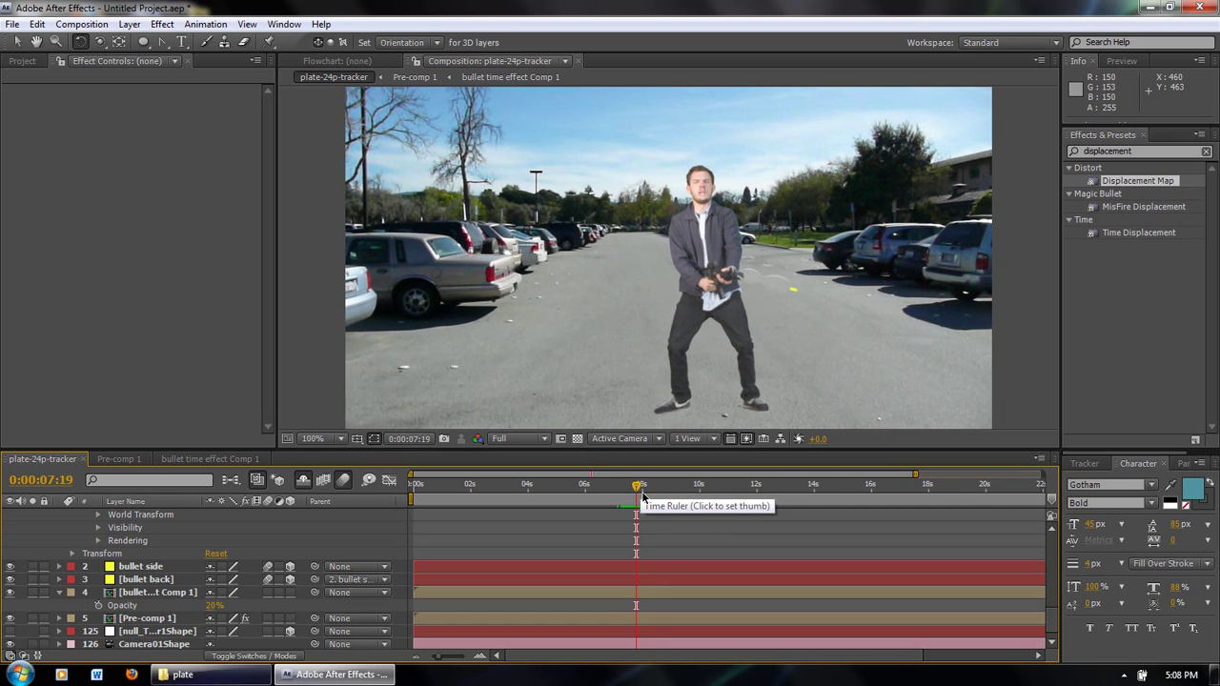
{"action": "left_click_drag", "start_coordinate": [639, 488], "coordinate": [635, 491]}
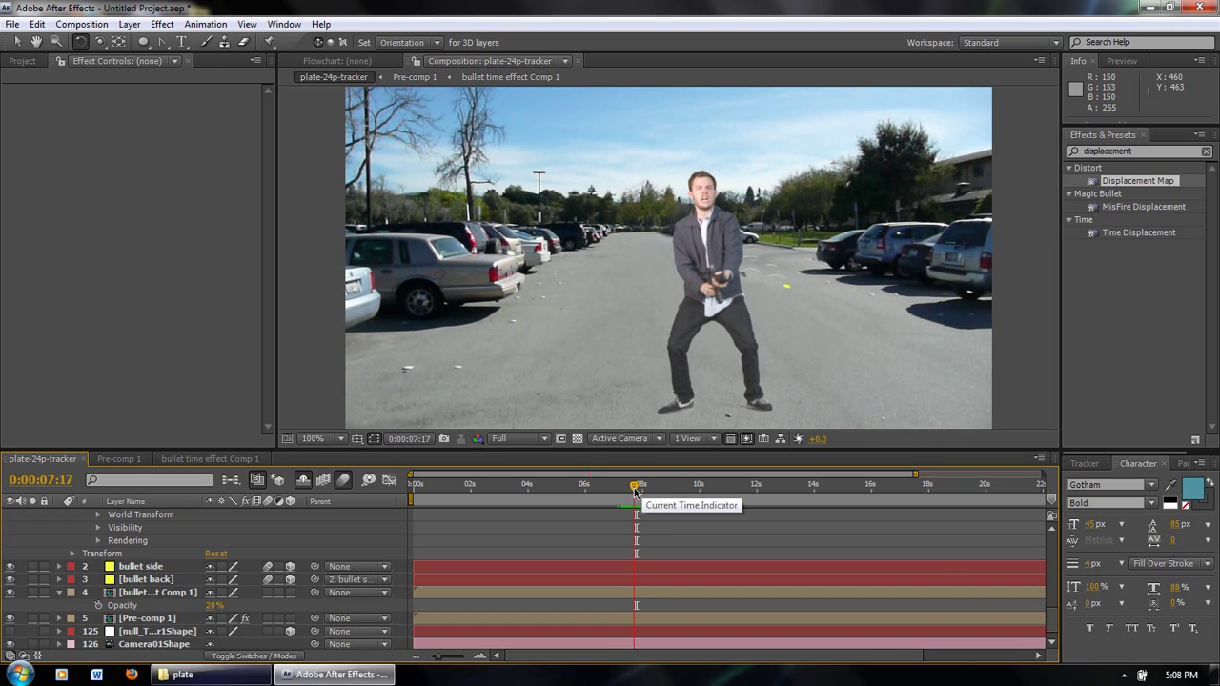